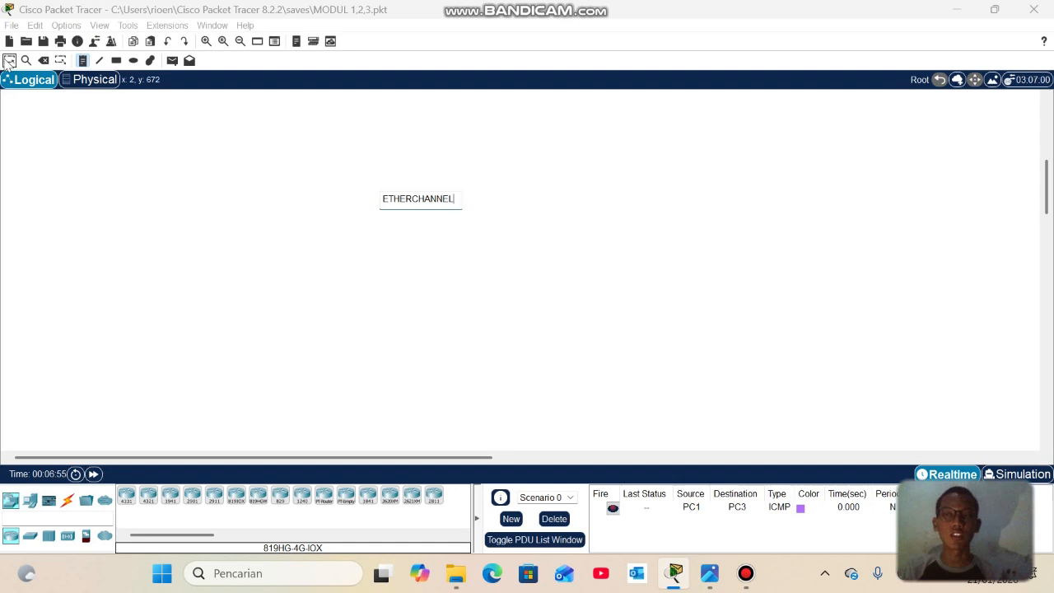
# Finish the ETHERCHANNEL text note and move it slightly up and to the left in the logical workspace
pyautogui.click(9, 61)
pyautogui.click(398, 202)
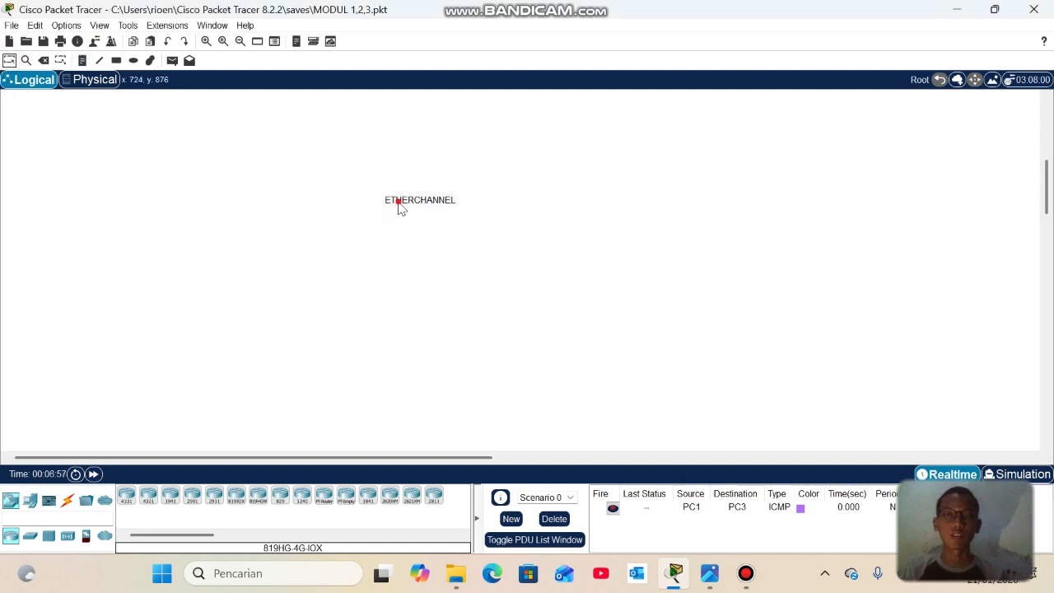
pyautogui.moveTo(397, 205); pyautogui.dragTo(382, 171)
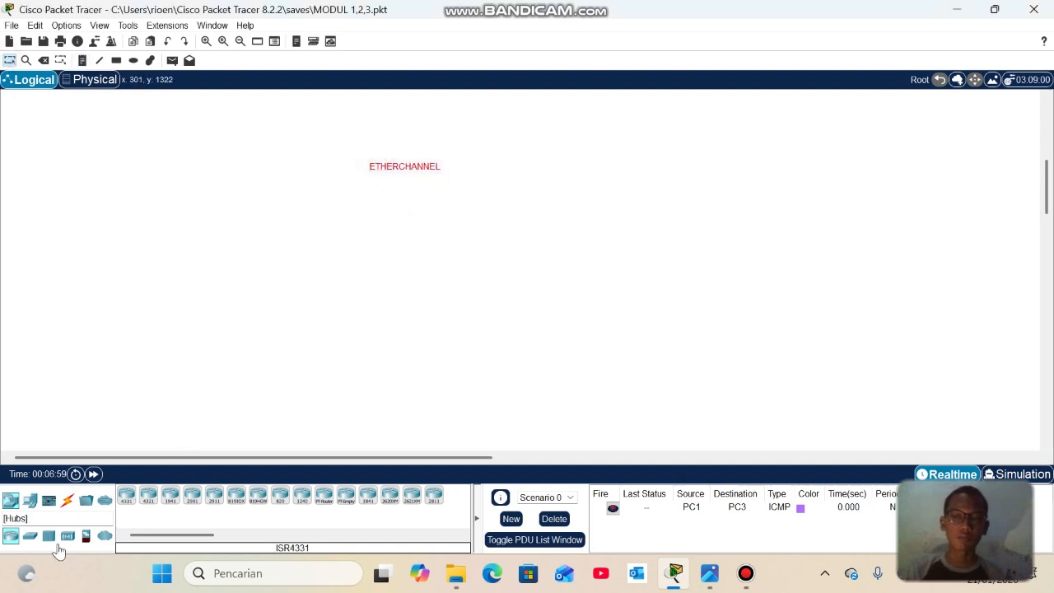
# Place two 2960 switches side by side below the ETHERCHANNEL note
pyautogui.click(51, 540)
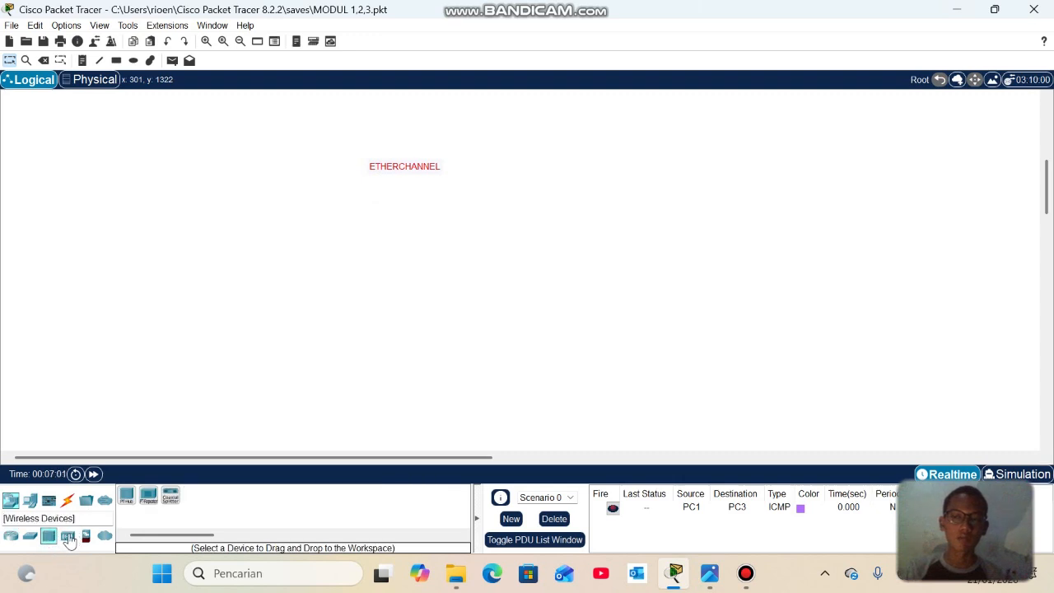
pyautogui.click(11, 536)
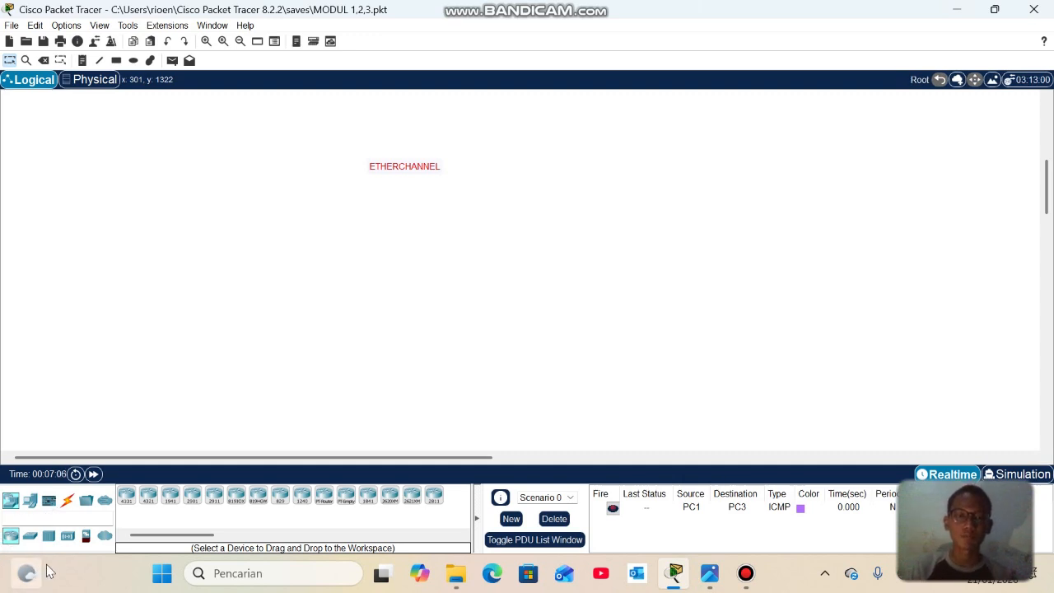
pyautogui.click(24, 535)
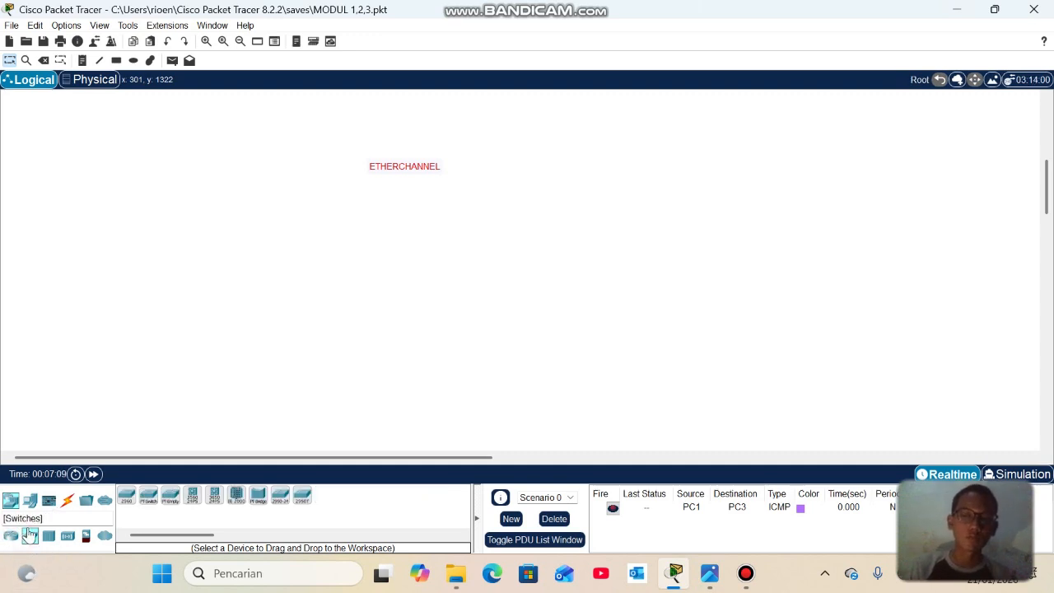
pyautogui.click(126, 494)
pyautogui.click(254, 268)
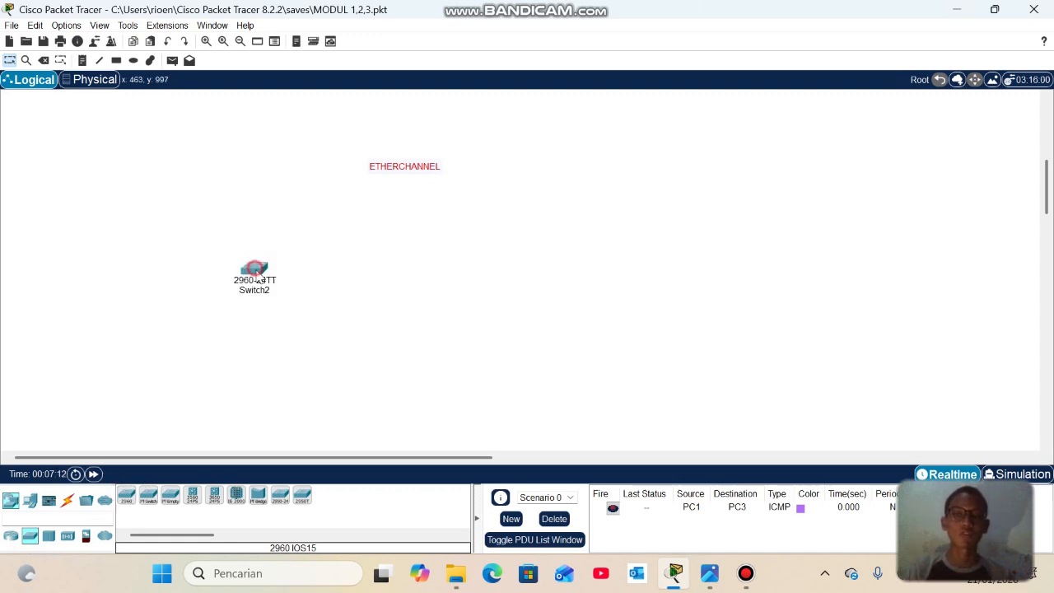
pyautogui.click(126, 494)
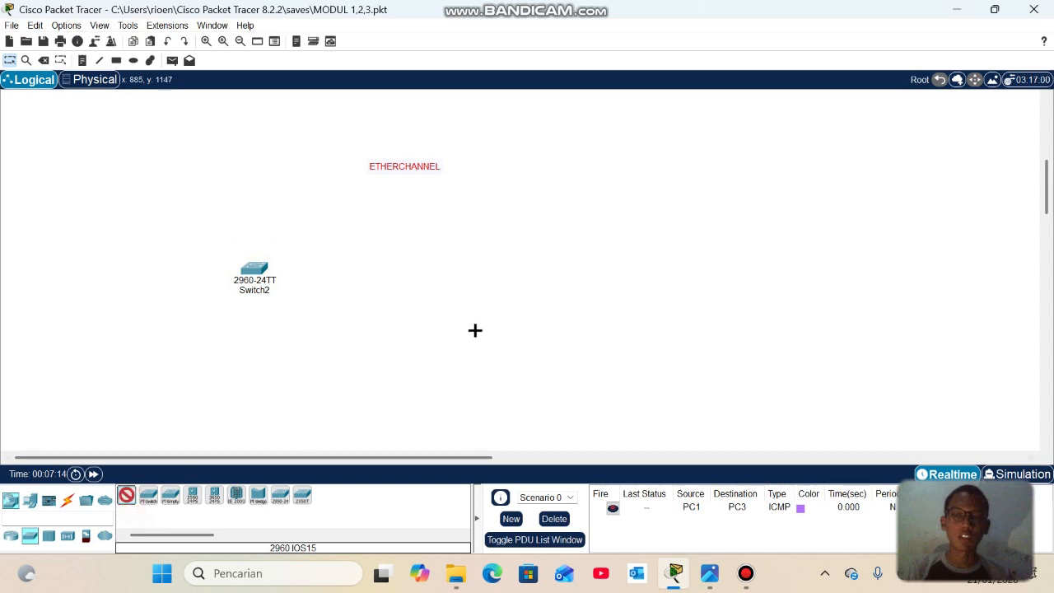
pyautogui.click(398, 270)
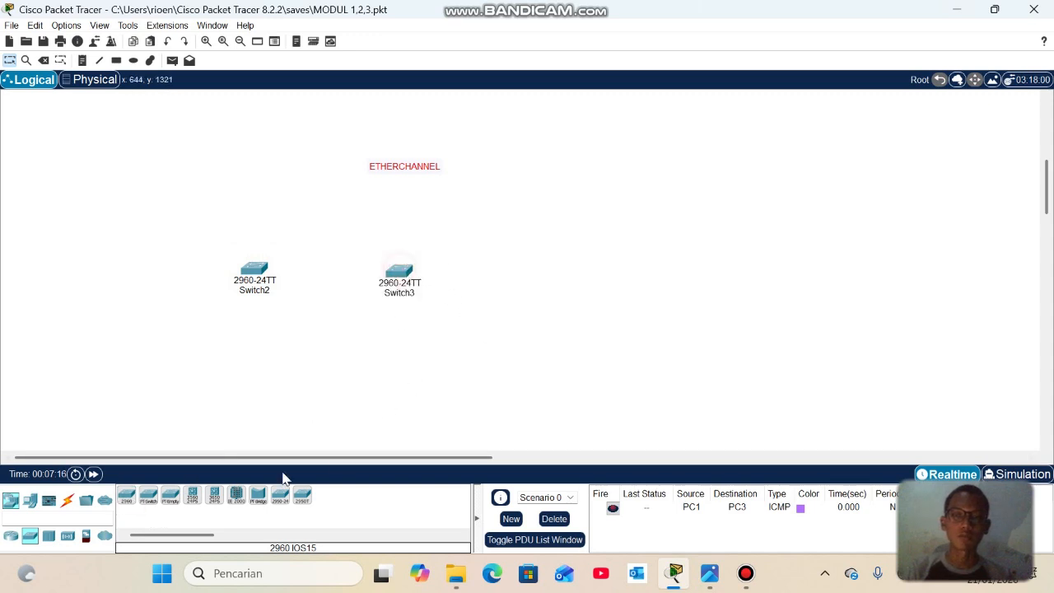
# Connect Switch2 and Switch3 with two automatically chosen links, on ports Fa0/1 and Fa0/2 of each switch
pyautogui.click(66, 499)
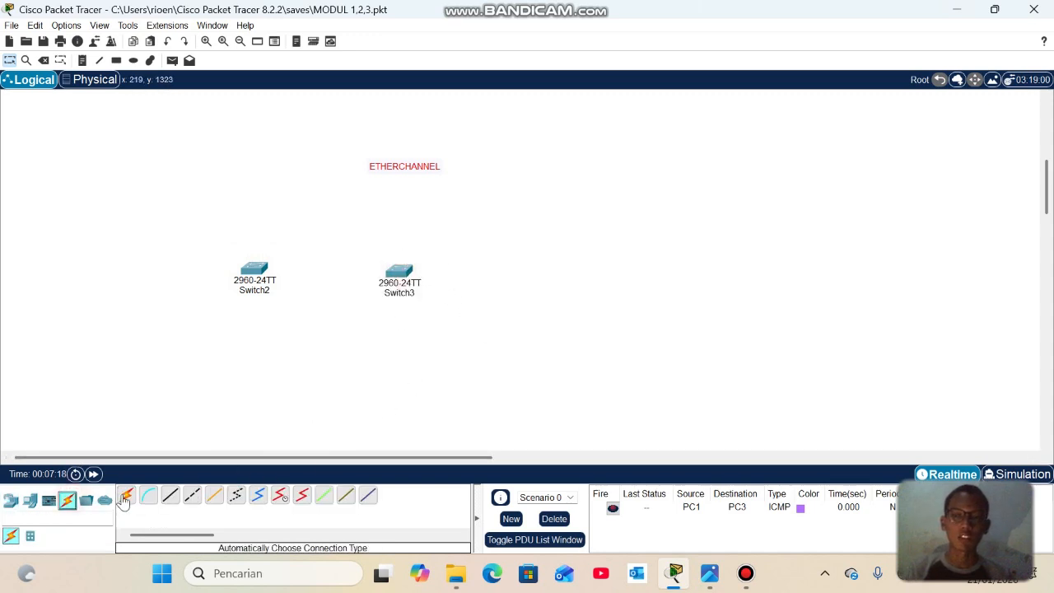
pyautogui.click(126, 496)
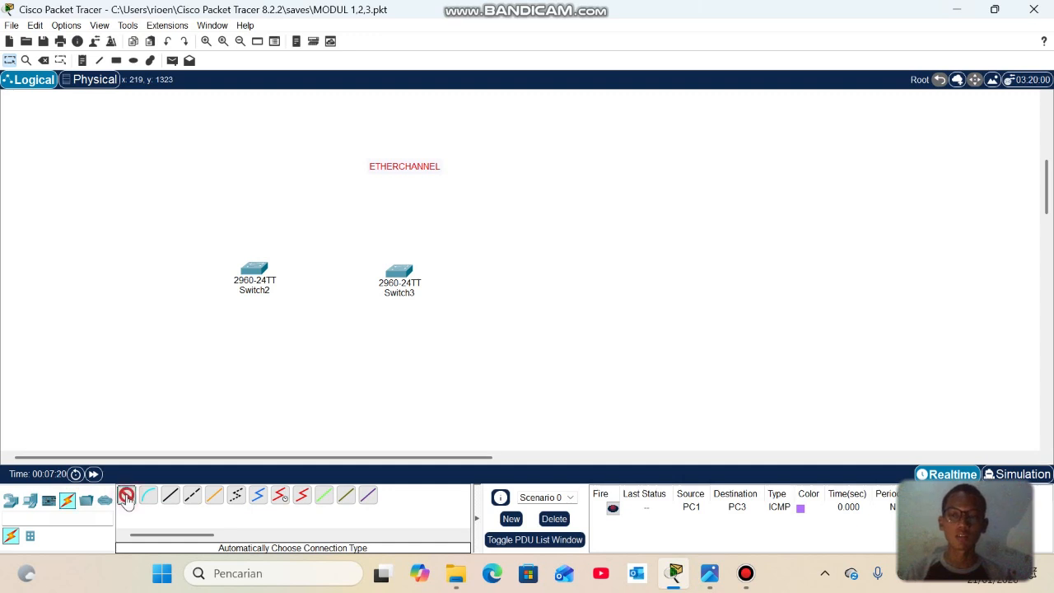
pyautogui.click(126, 497)
pyautogui.click(126, 497)
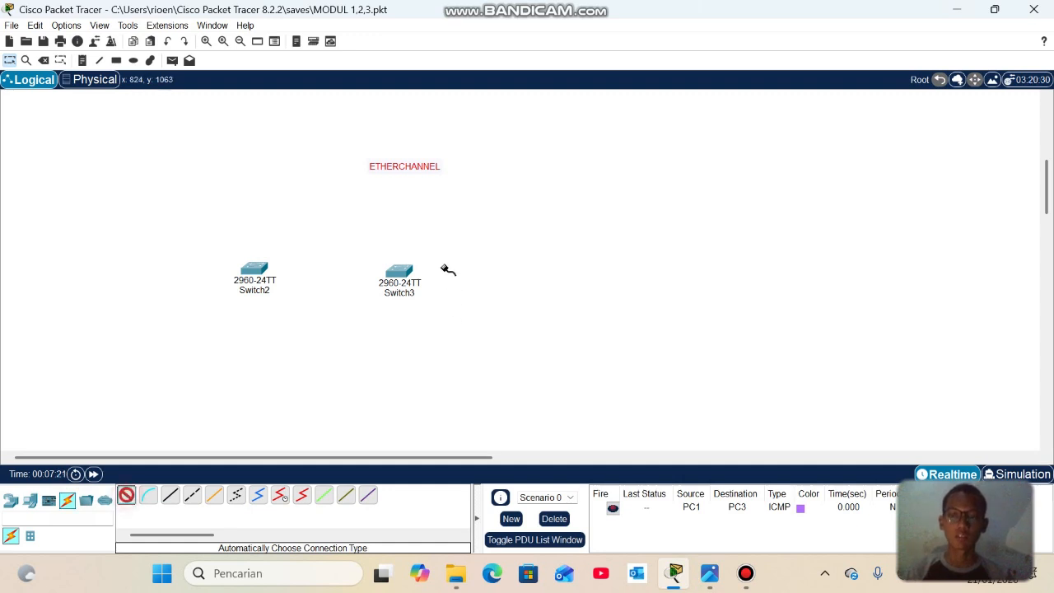
pyautogui.click(255, 268)
pyautogui.click(404, 269)
pyautogui.click(404, 270)
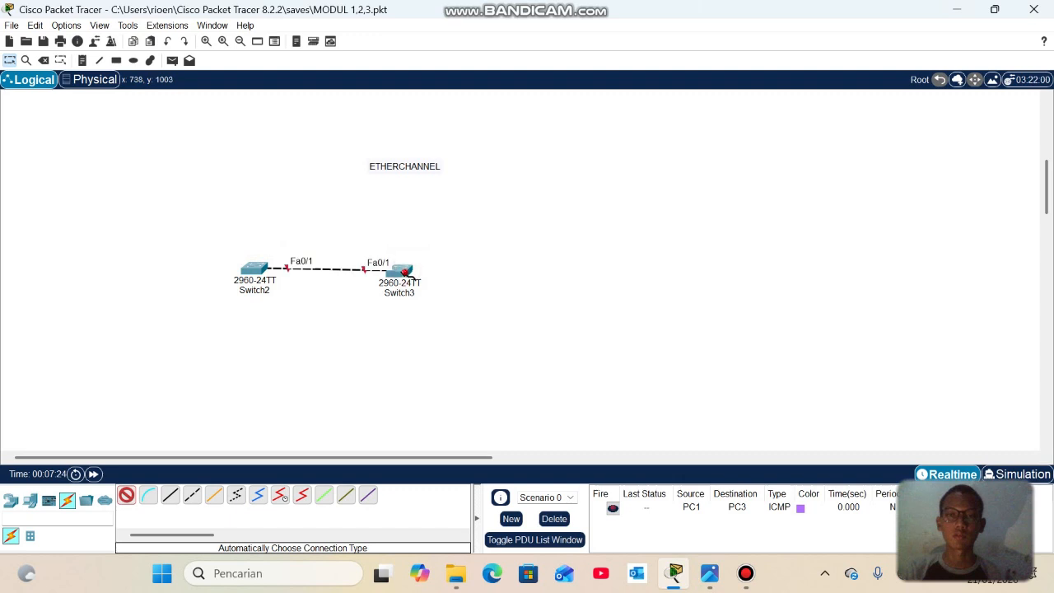
pyautogui.click(257, 272)
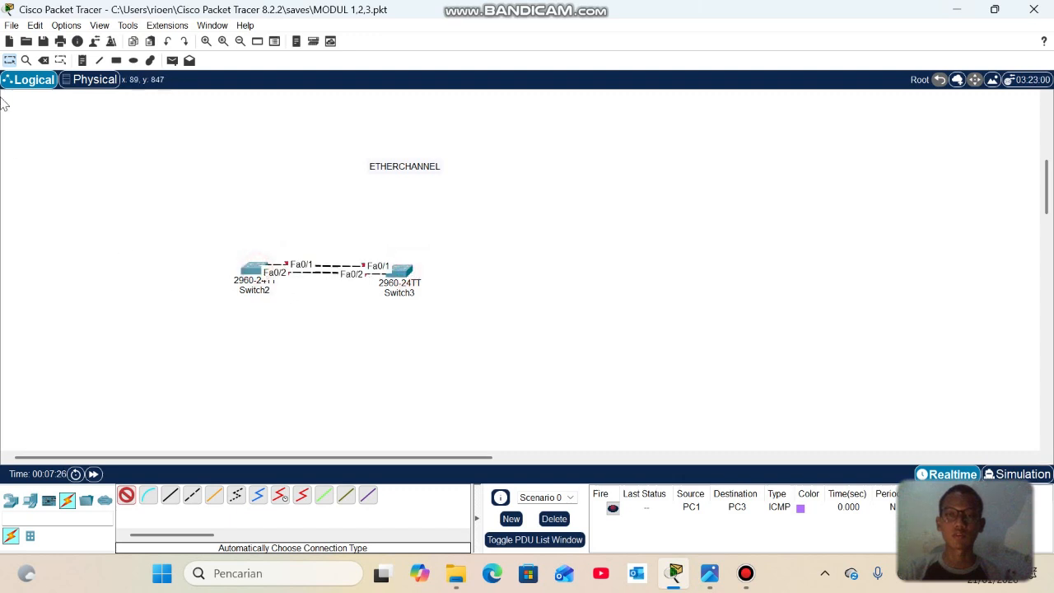
pyautogui.click(9, 61)
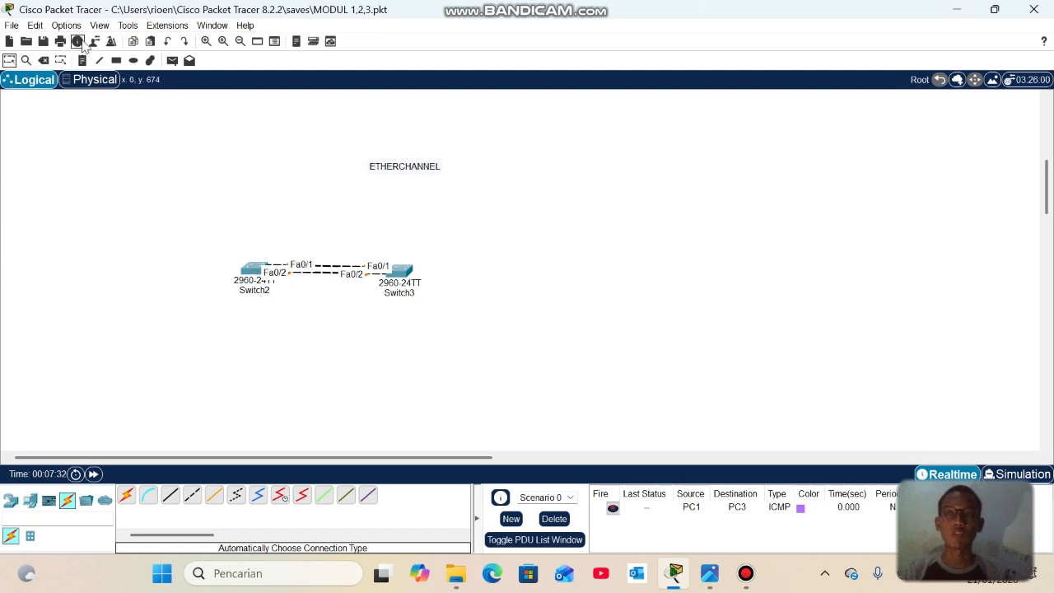
# Turn off the preference Always Show Port Labels in Logical Workspace
pyautogui.click(67, 25)
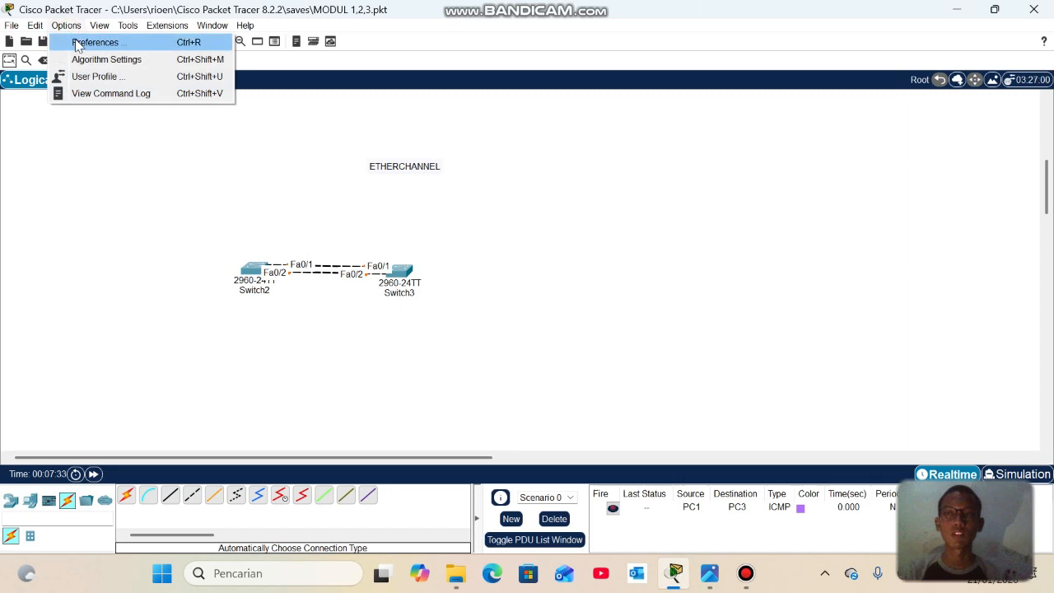
pyautogui.click(78, 42)
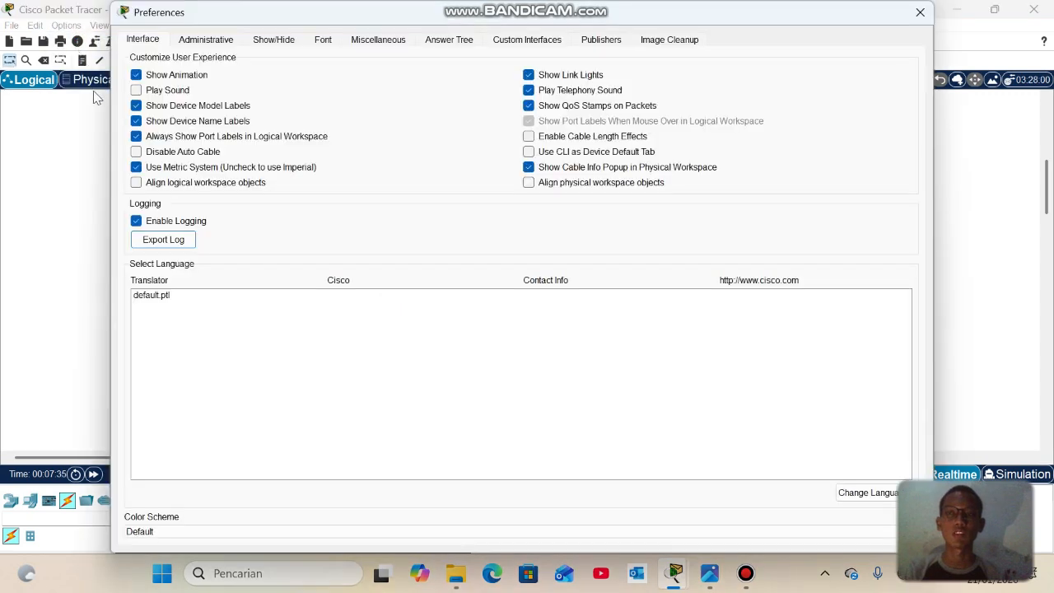
pyautogui.click(136, 136)
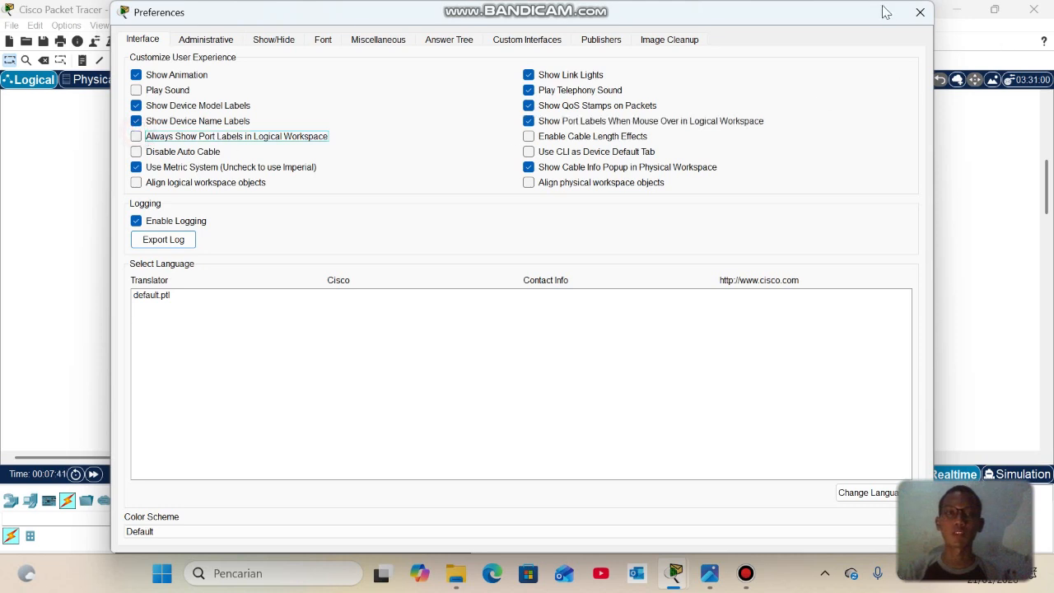
pyautogui.click(920, 13)
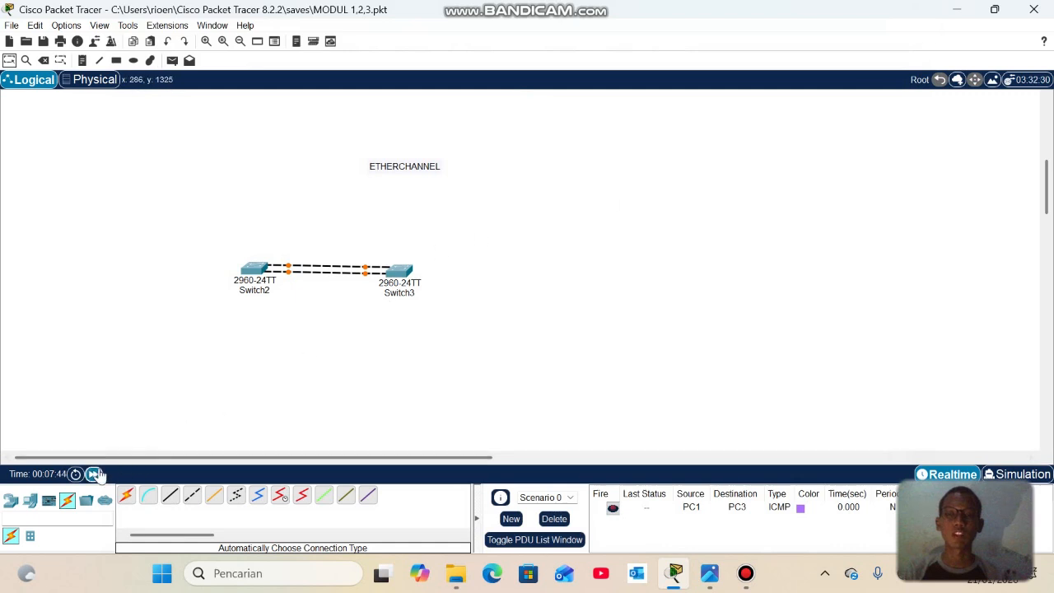
# Fast-forward the network time and move Switch3 slightly farther away from Switch2
pyautogui.click(93, 474)
pyautogui.moveTo(404, 280); pyautogui.dragTo(424, 278)
pyautogui.click(427, 350)
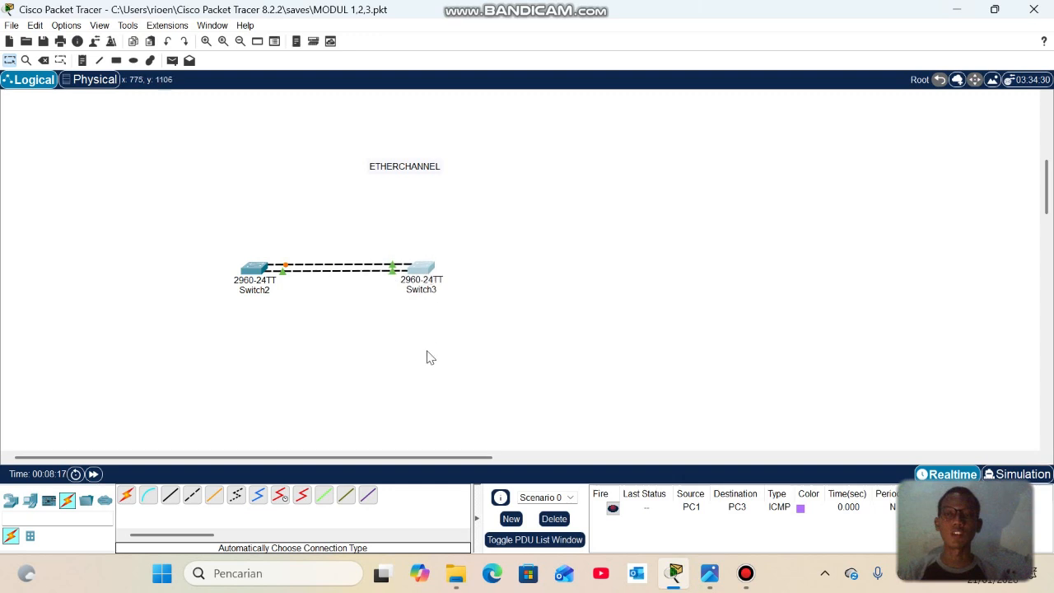
# Enter privileged mode in Switch2's command line and display its spanning-tree information with SH SPanning-tree
pyautogui.click(257, 274)
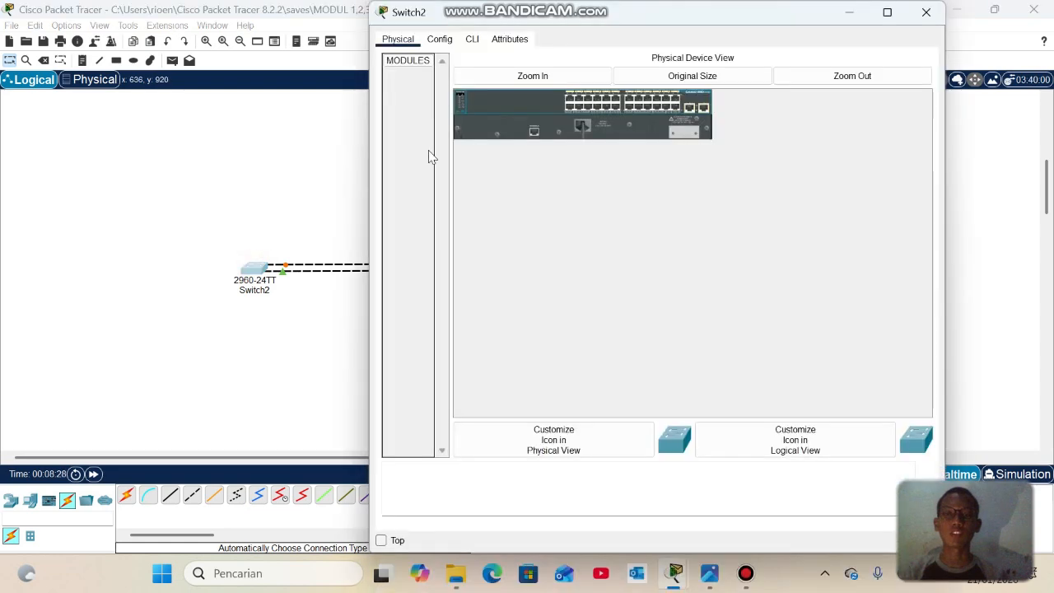
pyautogui.click(472, 39)
pyautogui.press('Return')
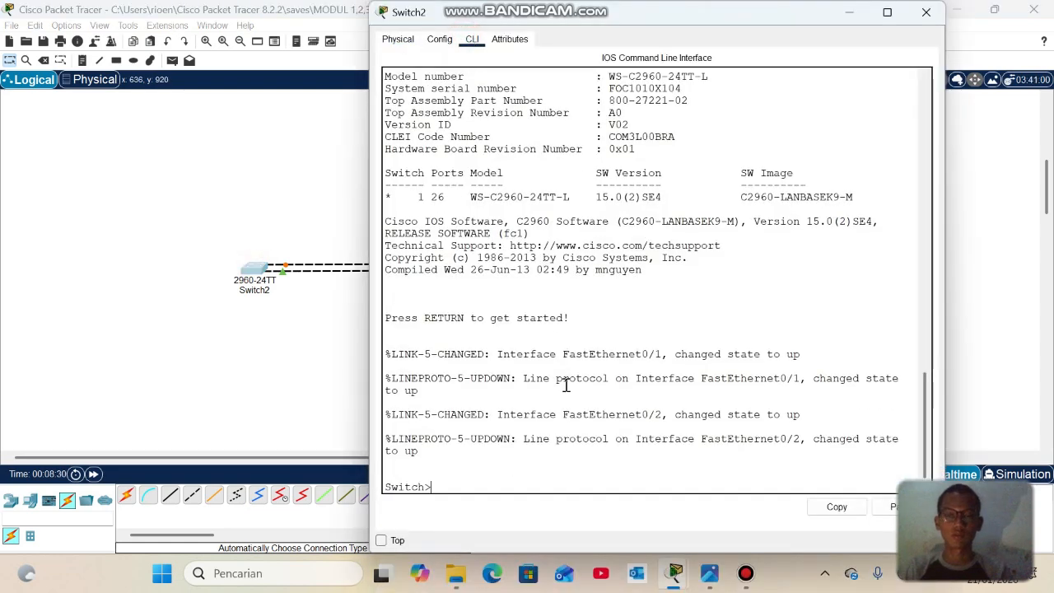
pyautogui.write('EN')
pyautogui.press('Return')
pyautogui.write('SH SP')
pyautogui.press('Tab')
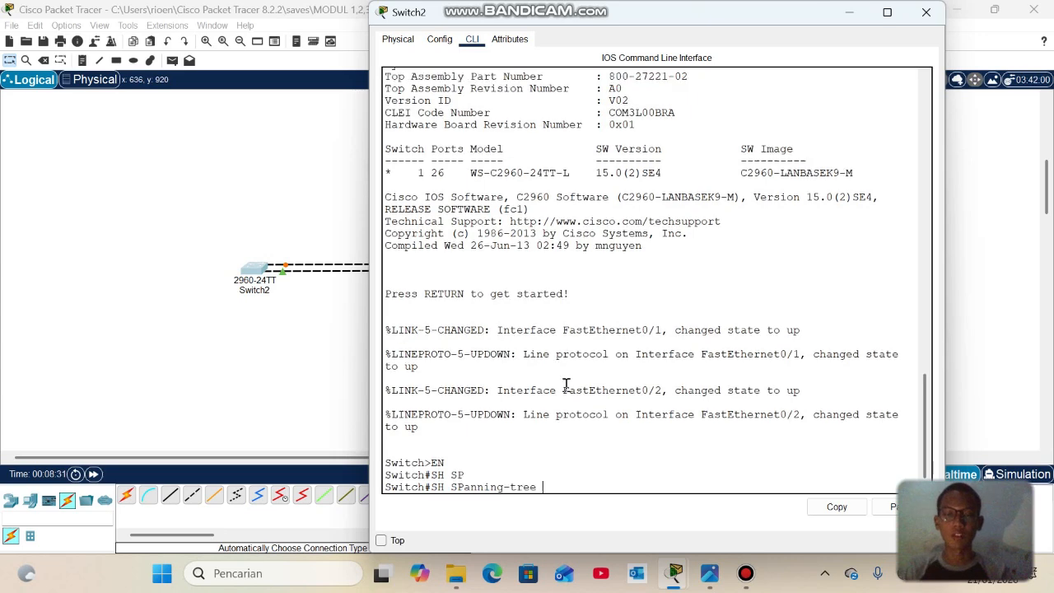
pyautogui.press('Return')
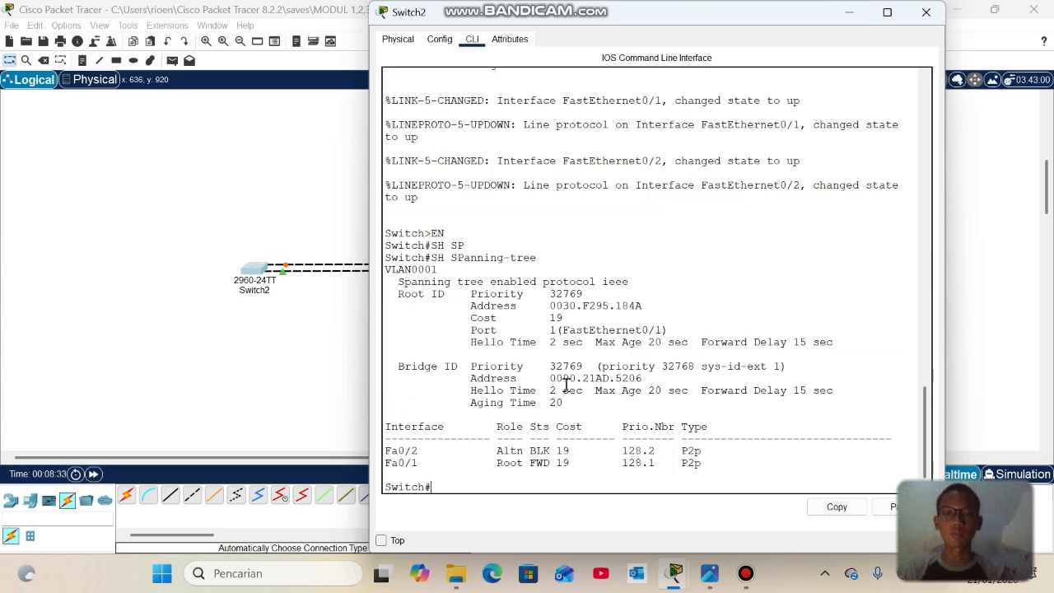
pyautogui.click(265, 373)
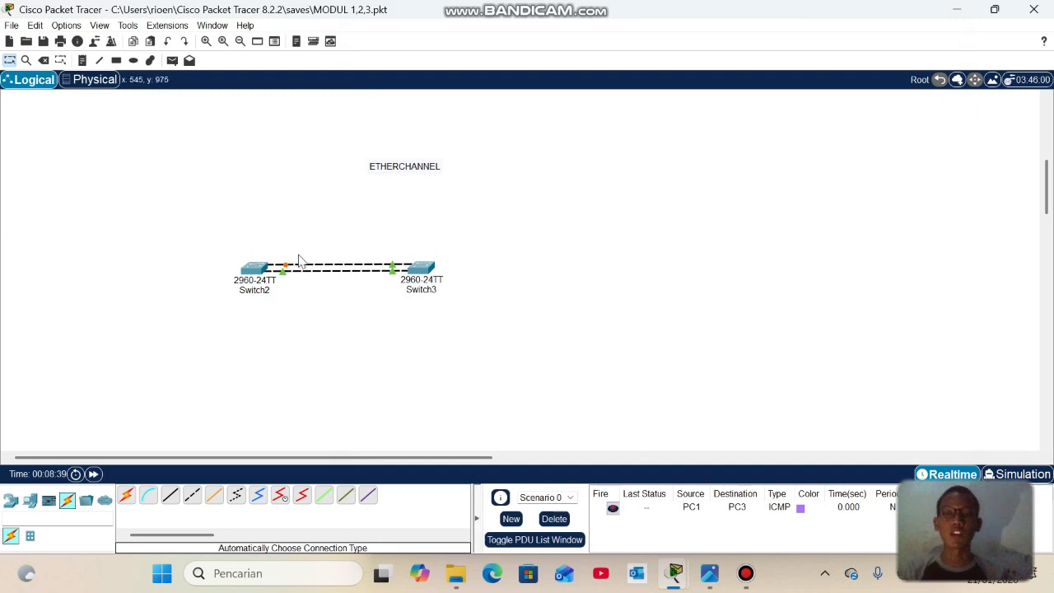
# Examine the Fa0/2 and Fa0/1 rows in Switch2's spanning-tree output, comparing each port's role and status
pyautogui.click(253, 270)
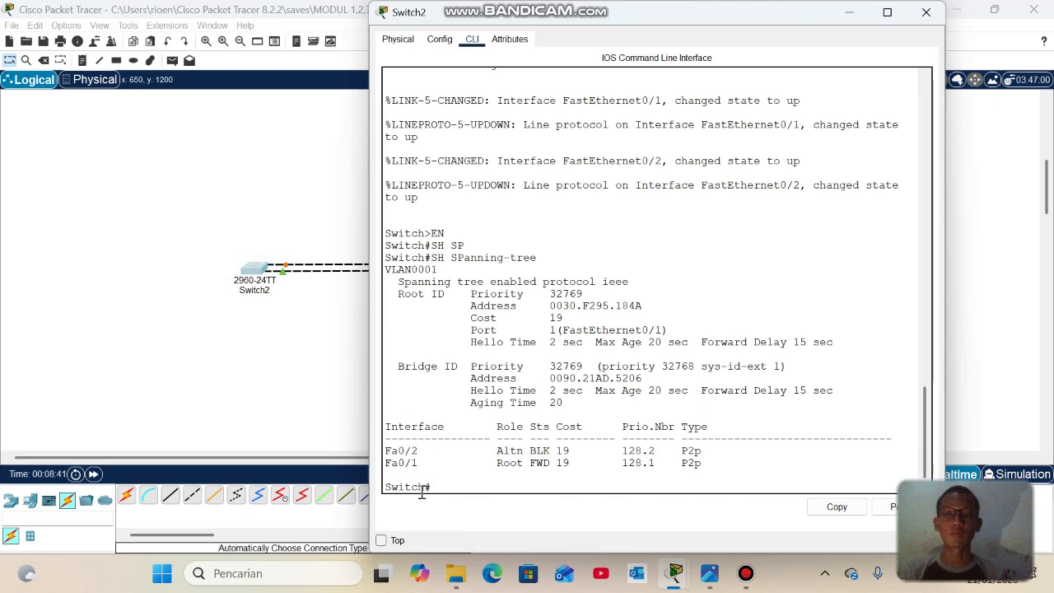
pyautogui.moveTo(386, 447); pyautogui.dragTo(701, 451)
pyautogui.moveTo(384, 463); pyautogui.dragTo(505, 472)
pyautogui.moveTo(384, 450); pyautogui.dragTo(731, 452)
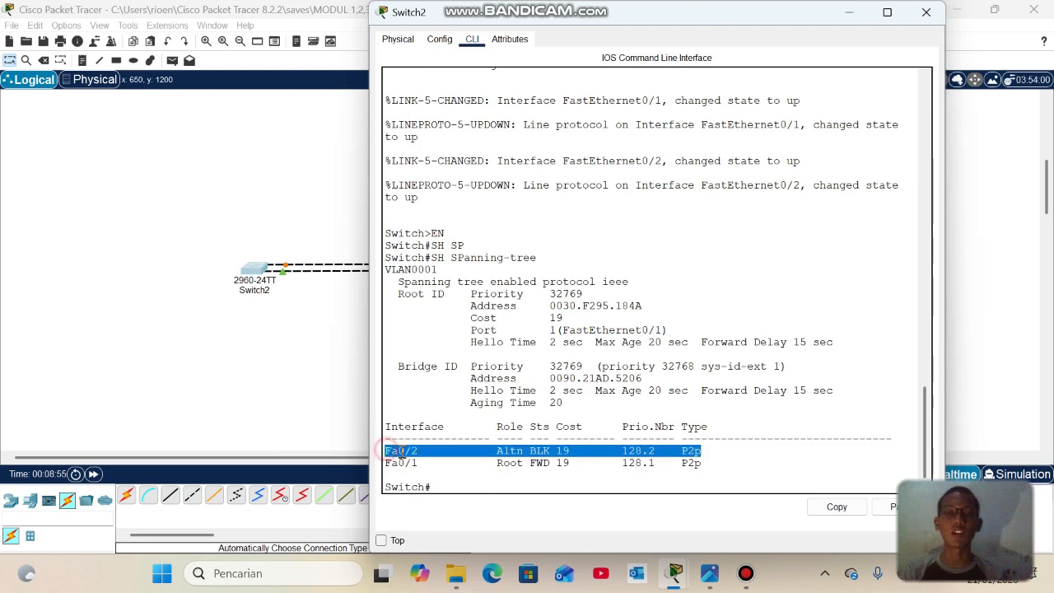
pyautogui.click(63, 363)
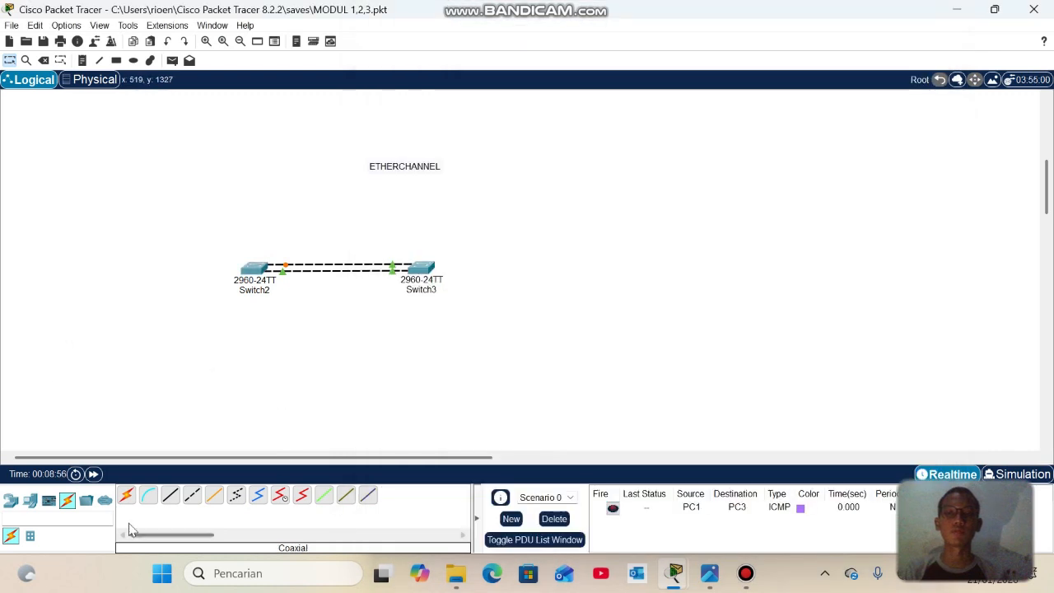
# Add a third automatically chosen link between Switch2 and Switch3
pyautogui.click(126, 494)
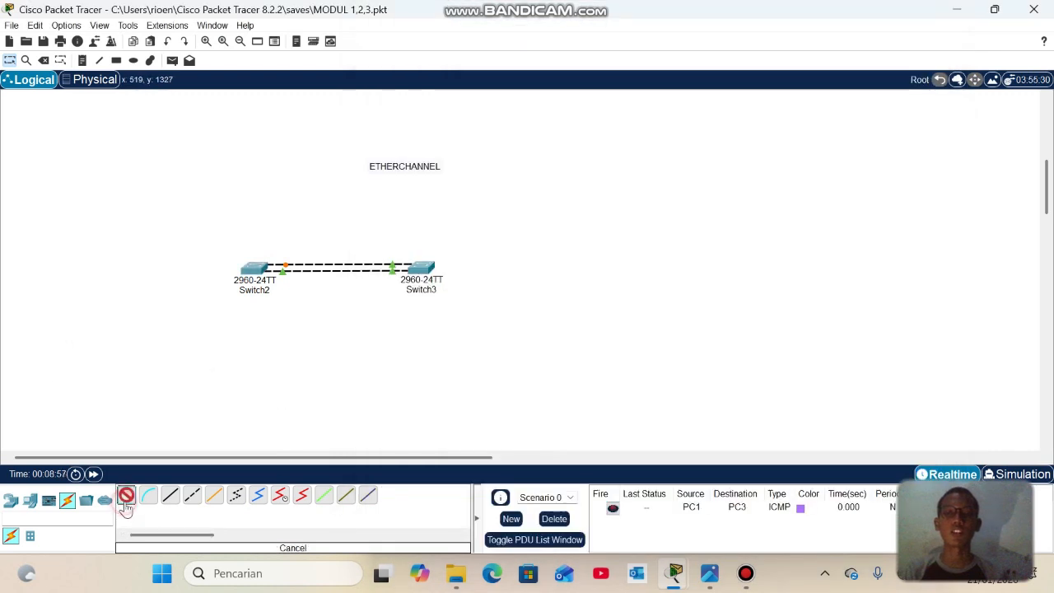
pyautogui.click(262, 272)
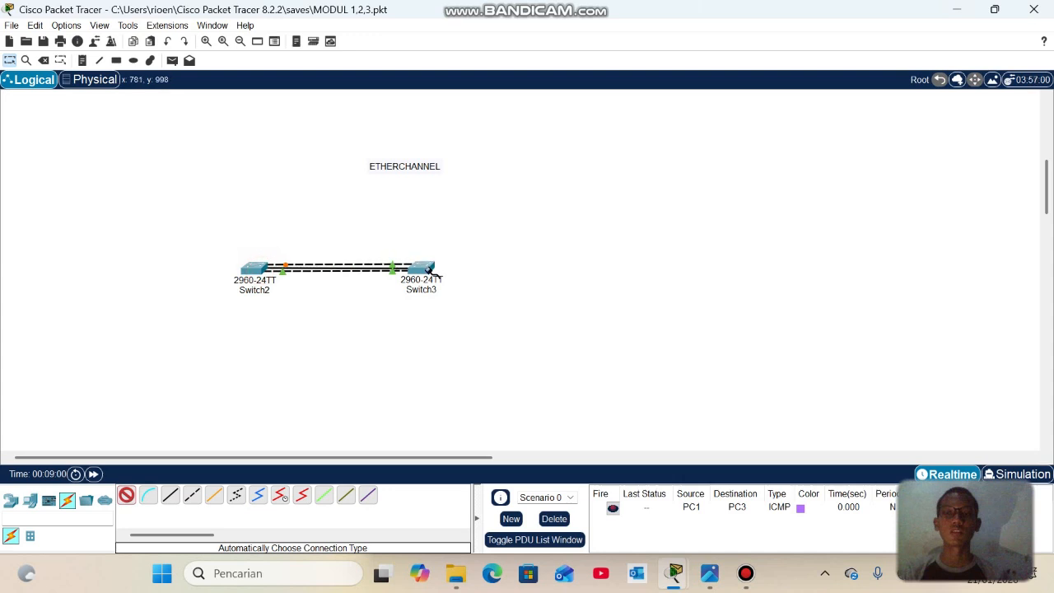
pyautogui.click(423, 273)
# Rearrange Switch2 and Switch3 so they sit level, side by side below the ETHERCHANNEL note
pyautogui.moveTo(426, 277)
pyautogui.mouseDown()
pyautogui.moveTo(476, 277)
pyautogui.moveTo(369, 277)
pyautogui.moveTo(430, 277)
pyautogui.mouseUp()
pyautogui.click(421, 270)
pyautogui.click(371, 272)
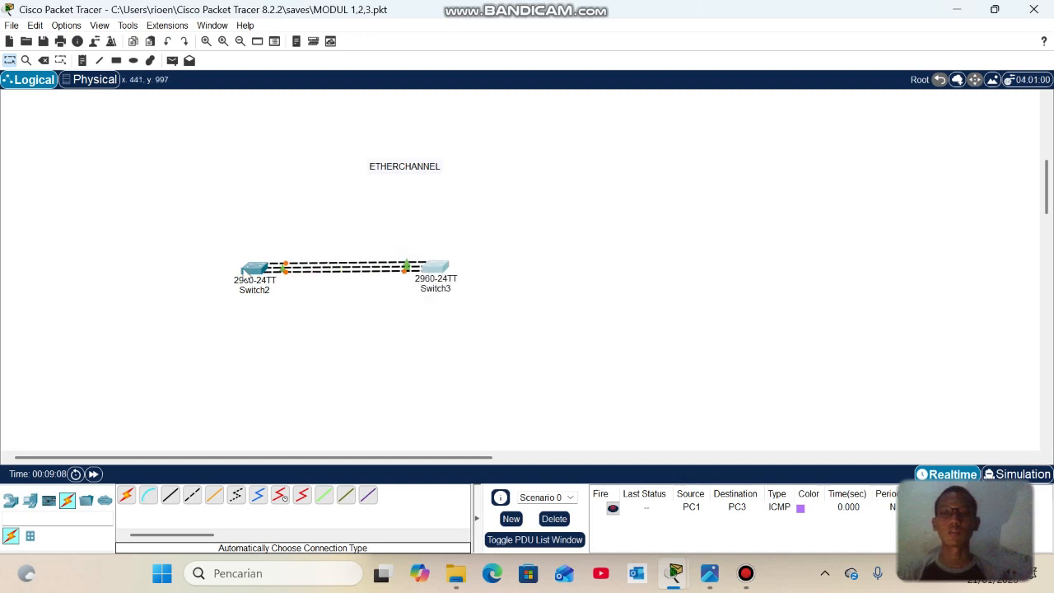
pyautogui.moveTo(244, 275); pyautogui.dragTo(202, 270)
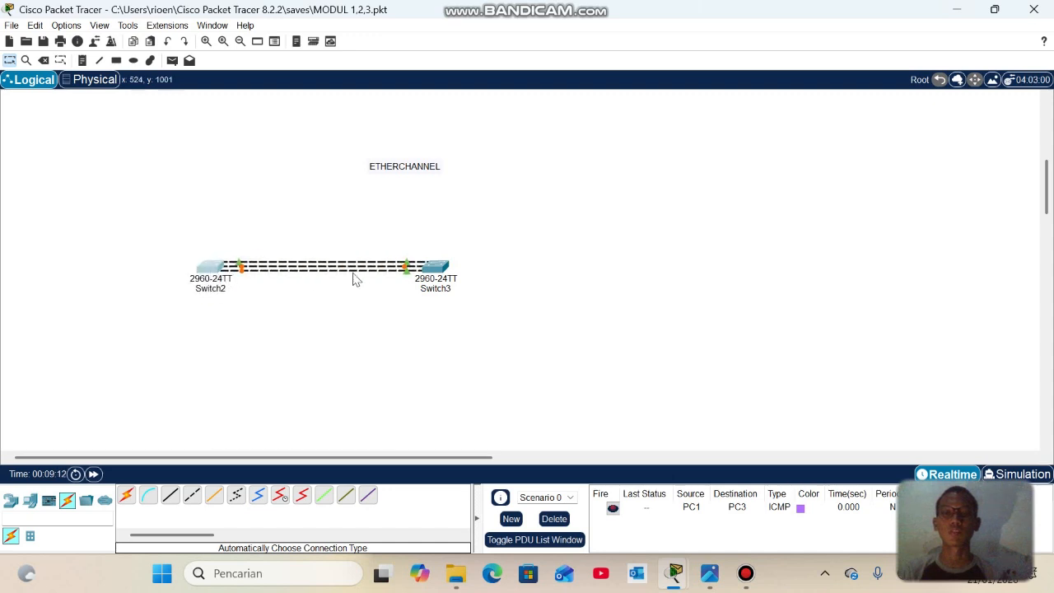
pyautogui.moveTo(434, 278); pyautogui.dragTo(137, 279)
pyautogui.moveTo(213, 274); pyautogui.dragTo(85, 276)
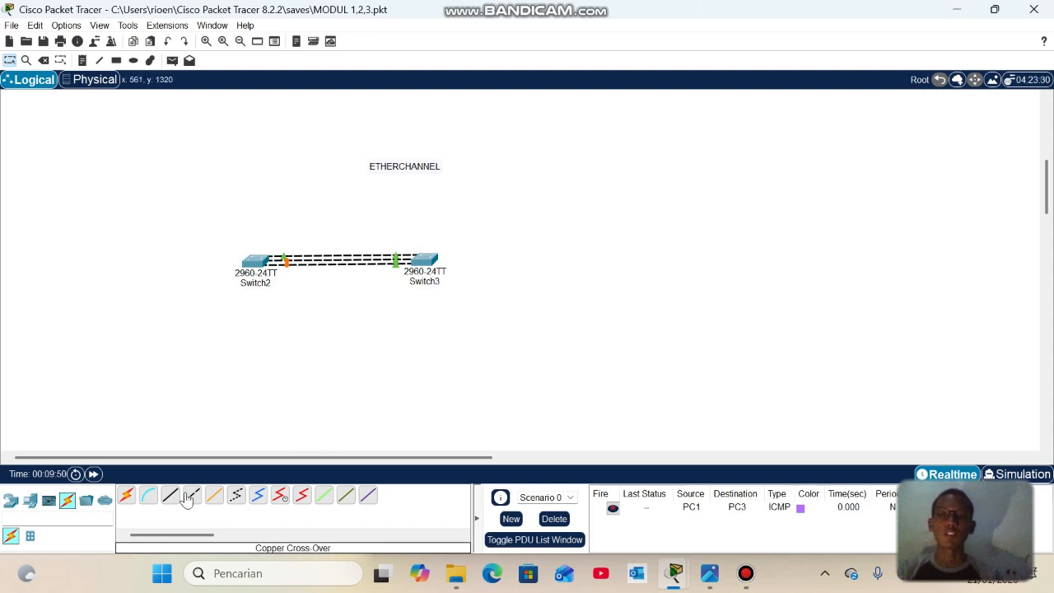
# Add a fourth automatically chosen link between Switch2 and Switch3
pyautogui.click(127, 496)
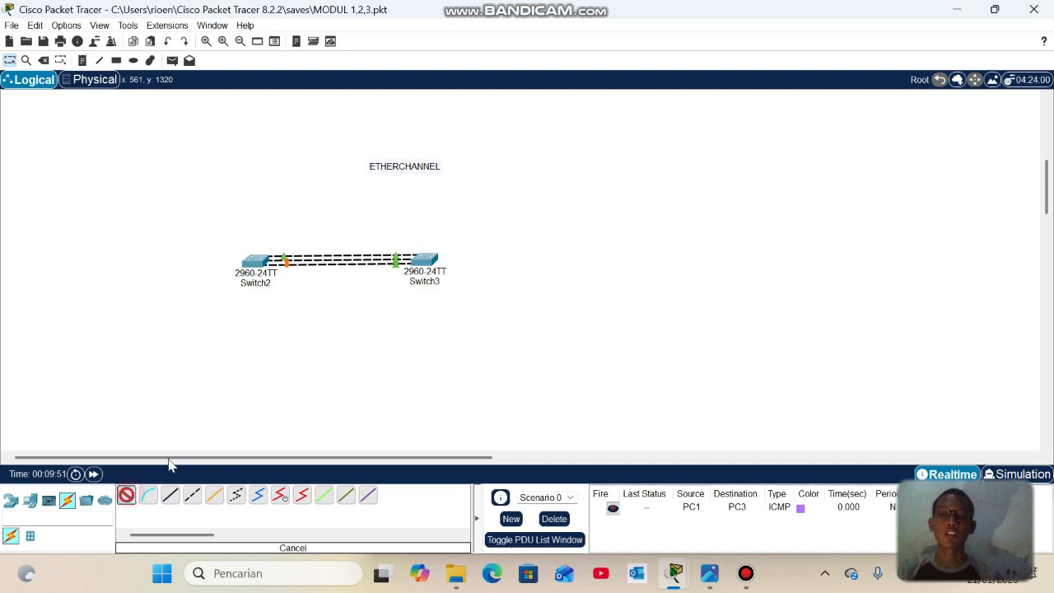
pyautogui.click(259, 261)
pyautogui.click(423, 265)
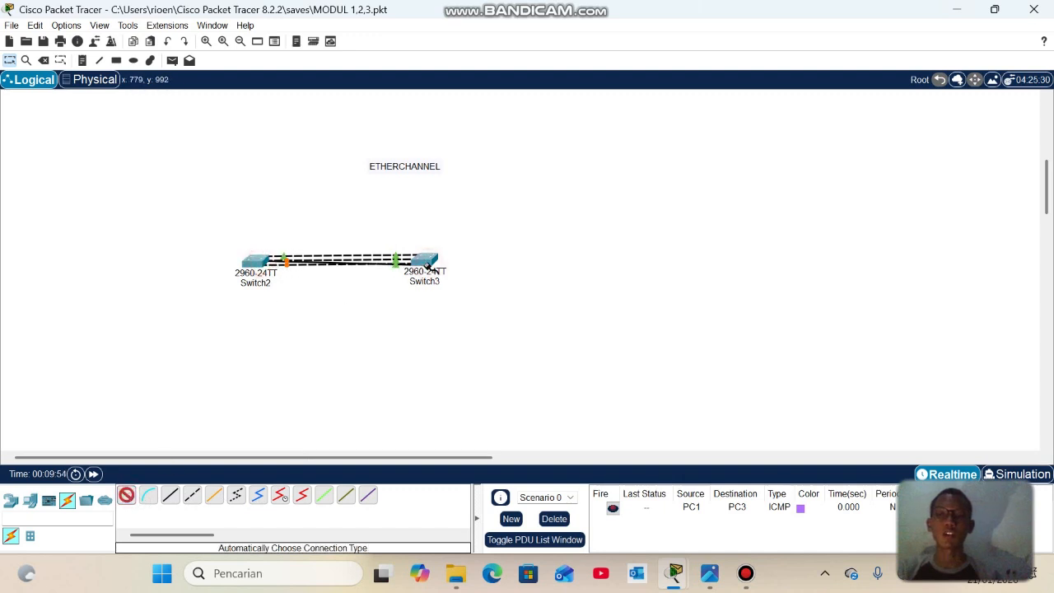
pyautogui.click(429, 260)
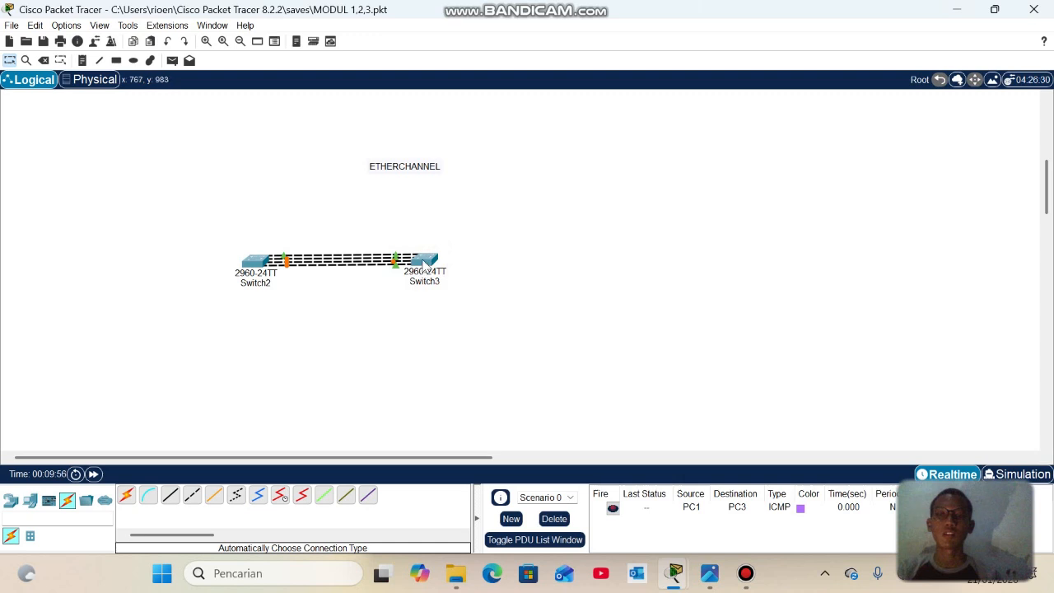
# Move Switch3 slightly closer to Switch2 and run show spanning-tree in Switch2's command line
pyautogui.moveTo(423, 264); pyautogui.dragTo(411, 263)
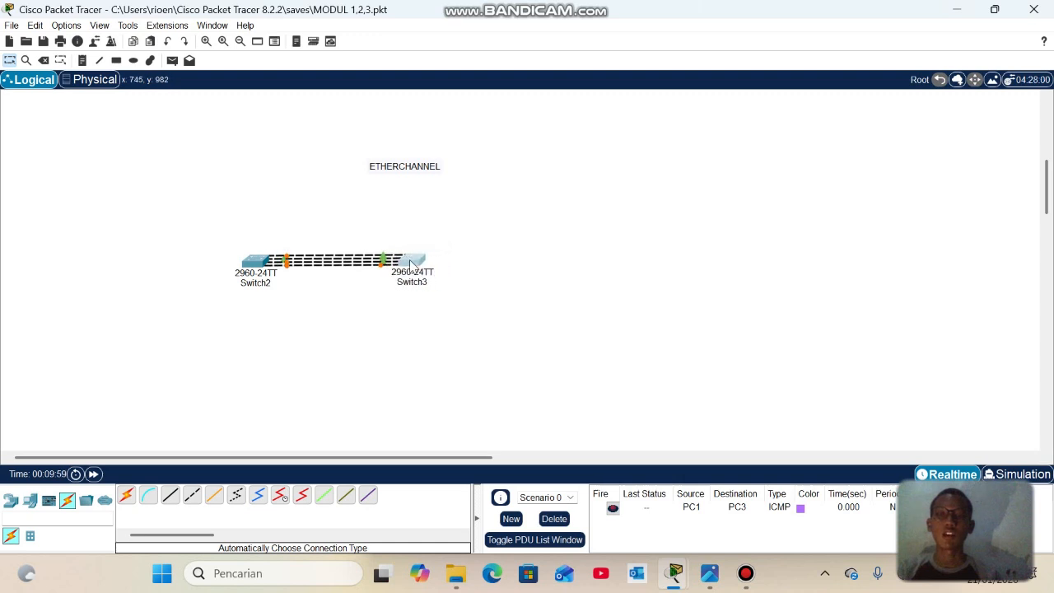
pyautogui.click(262, 265)
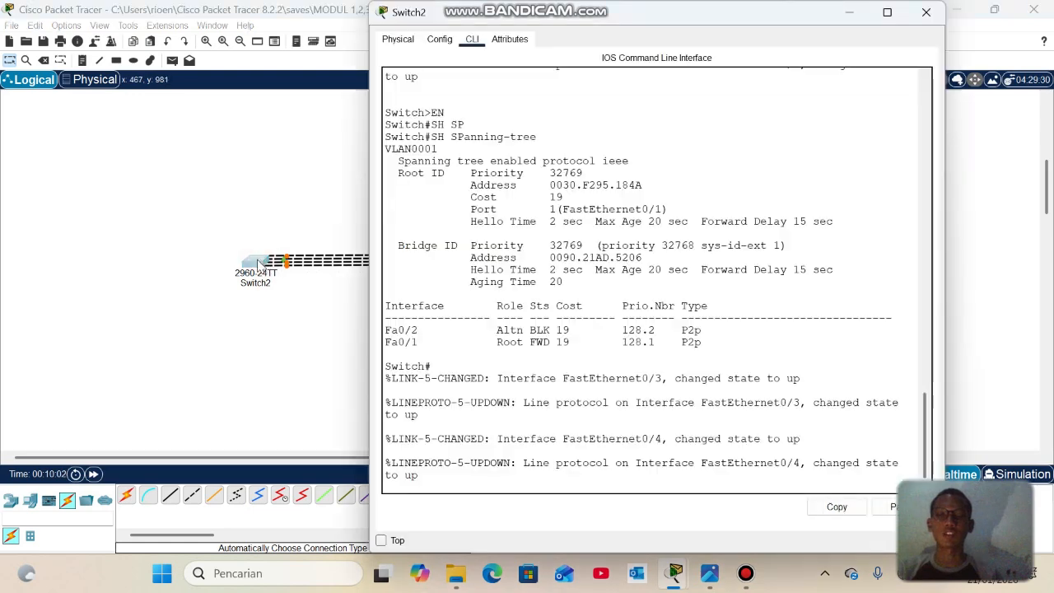
pyautogui.press('Return')
pyautogui.write('SH ')
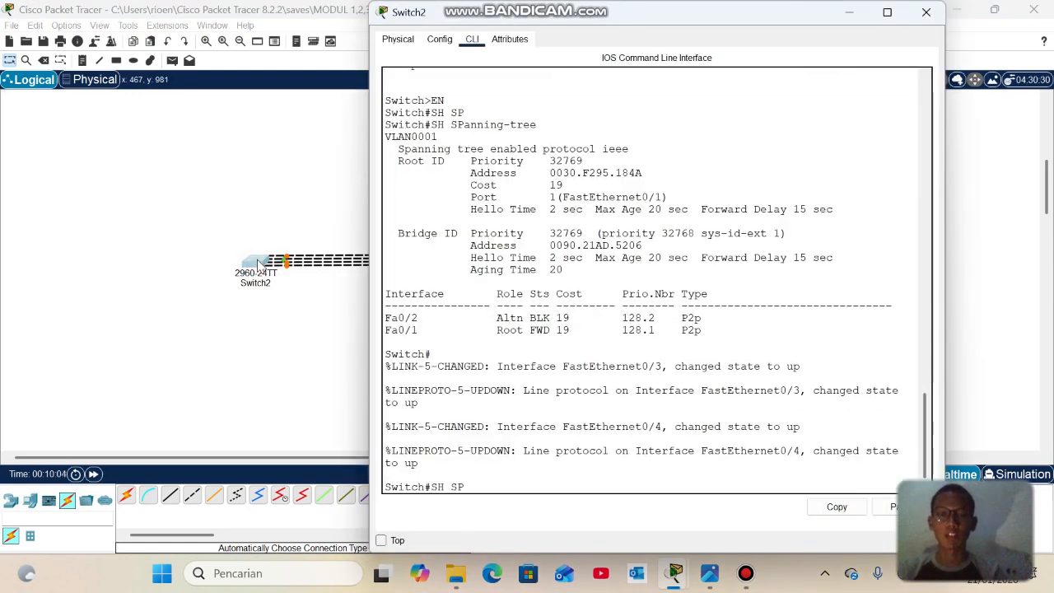
pyautogui.write('SP')
pyautogui.press('Tab')
pyautogui.press('Return')
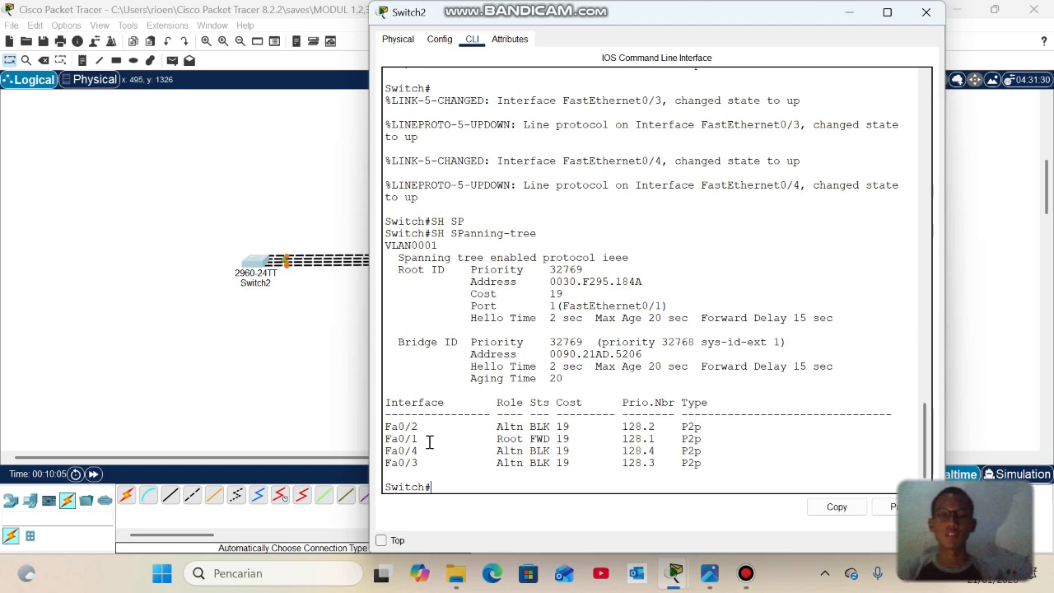
# Examine the Fa0/2, Fa0/4 and Fa0/3 rows in Switch2's spanning-tree output, comparing their roles and statuses
pyautogui.moveTo(385, 427); pyautogui.dragTo(497, 426)
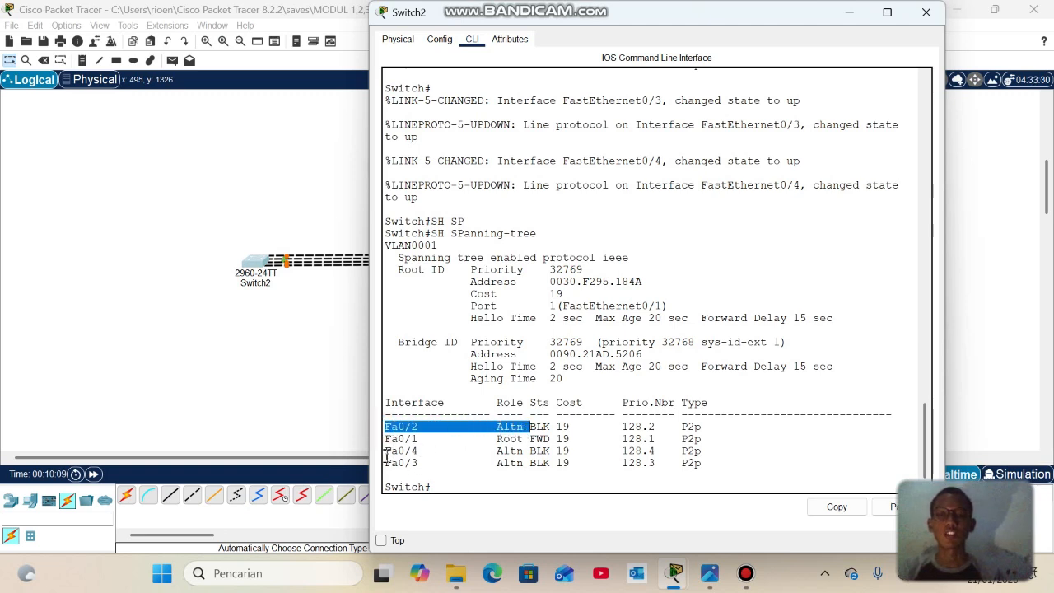
pyautogui.moveTo(385, 451); pyautogui.dragTo(547, 470)
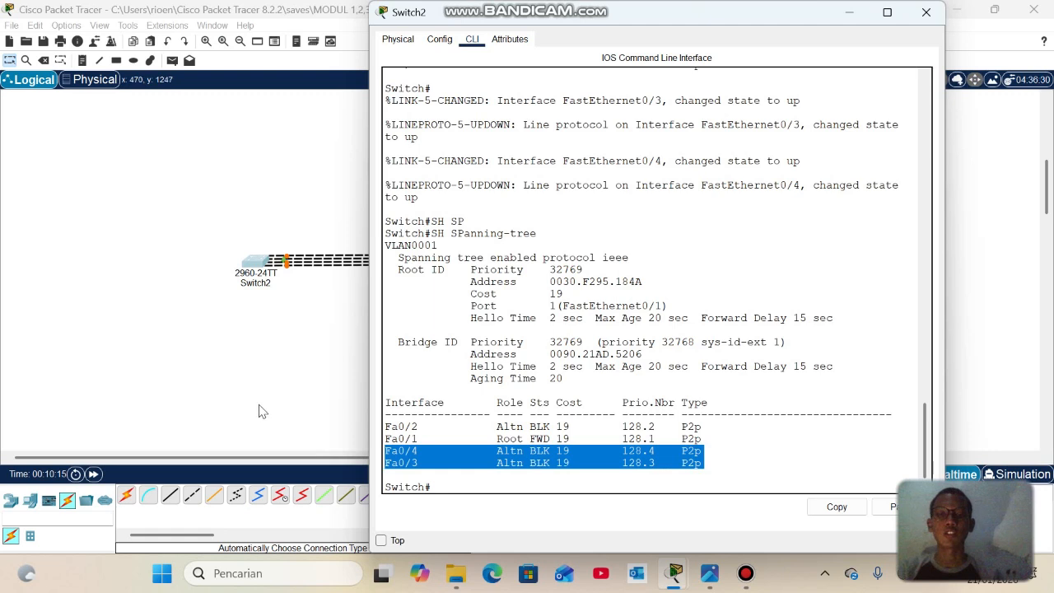
pyautogui.click(266, 370)
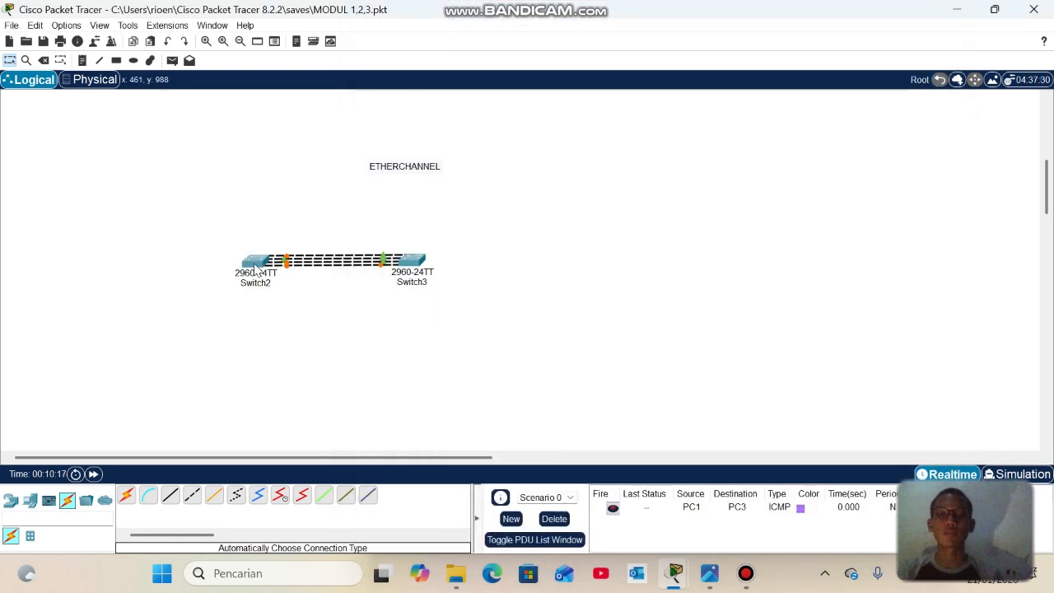
# Reposition Switch2 and Switch3 closer together on one level and fast-forward the simulated time
pyautogui.moveTo(258, 267); pyautogui.dragTo(245, 268)
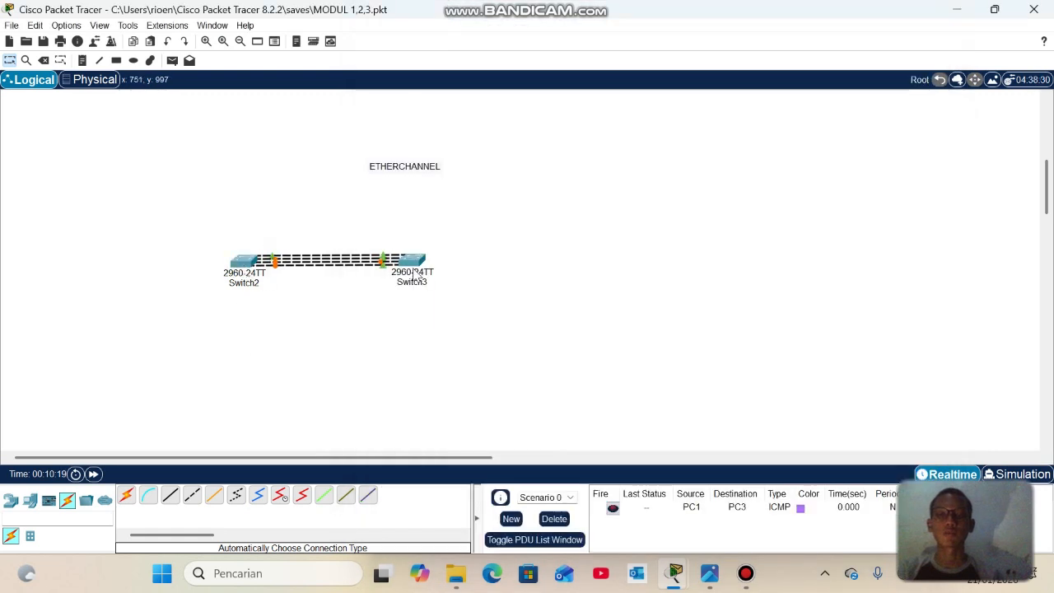
pyautogui.moveTo(414, 274); pyautogui.dragTo(377, 278)
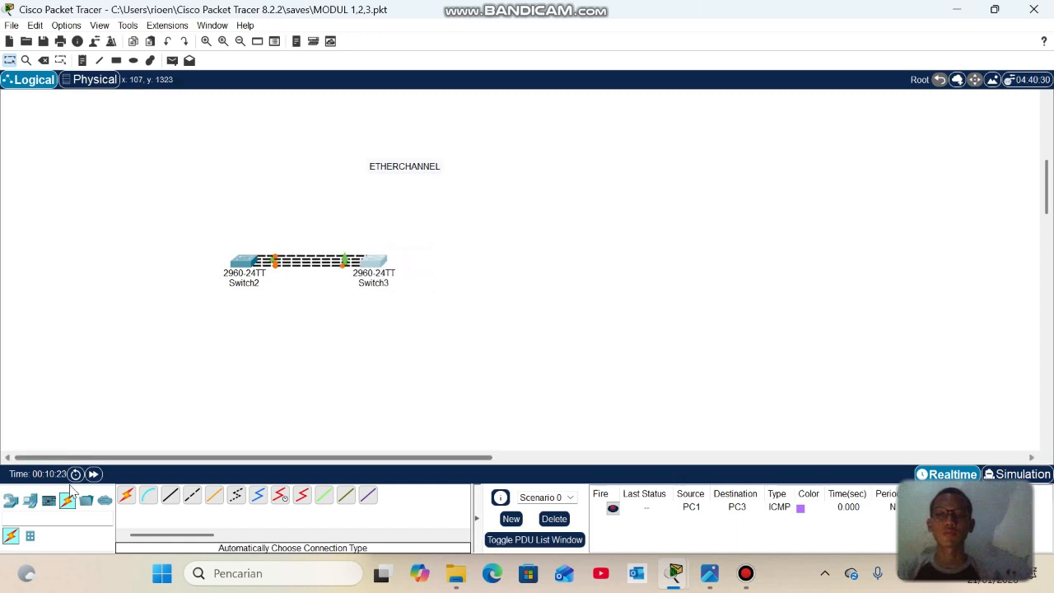
pyautogui.click(93, 473)
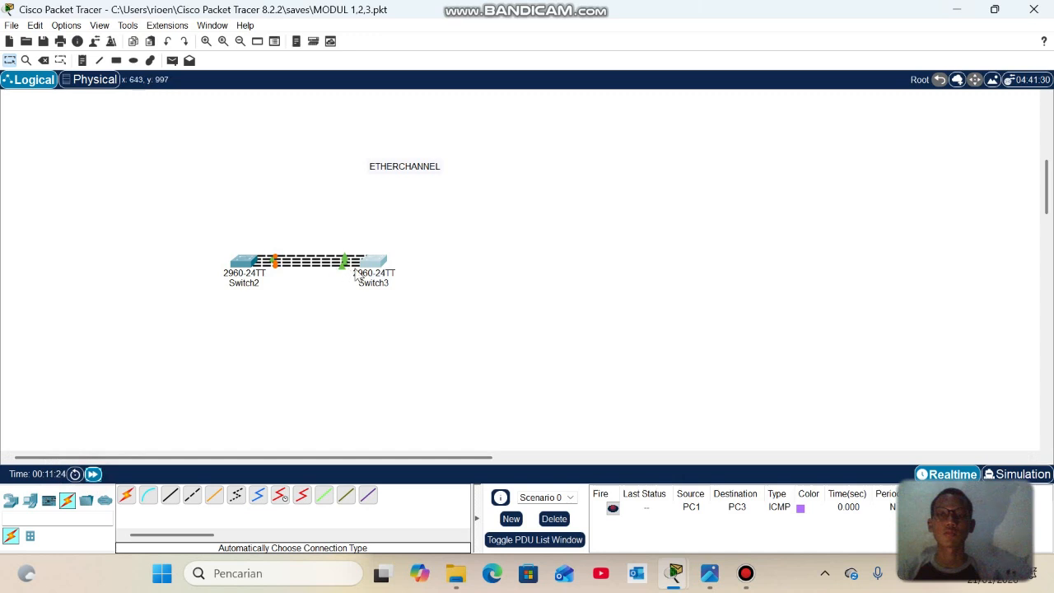
# Widen the gap between Switch2 and Switch3 and centre the ETHERCHANNEL note above their links
pyautogui.moveTo(367, 274); pyautogui.dragTo(429, 275)
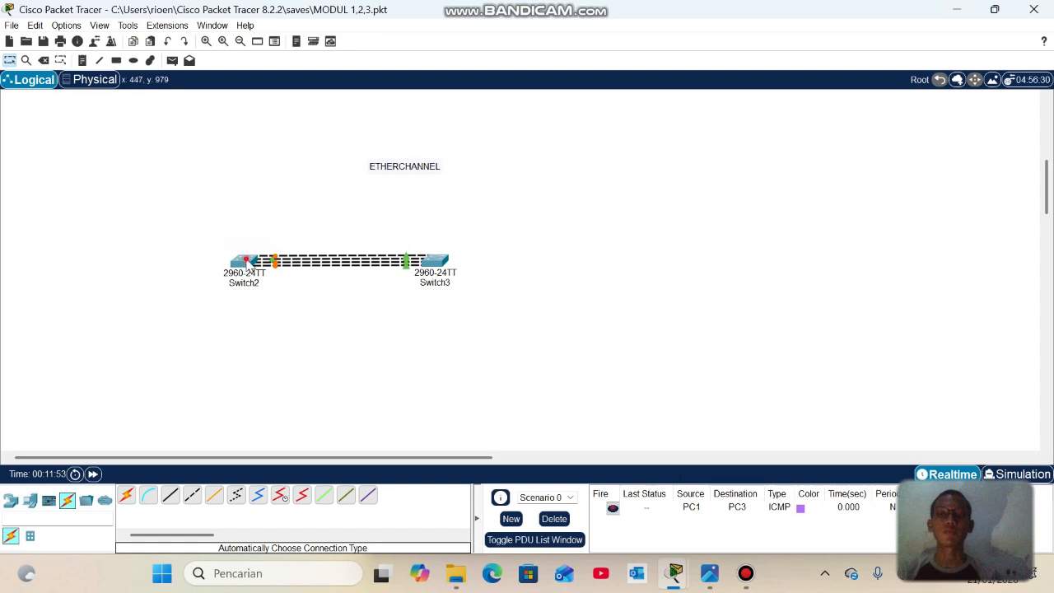
pyautogui.moveTo(247, 263); pyautogui.dragTo(240, 266)
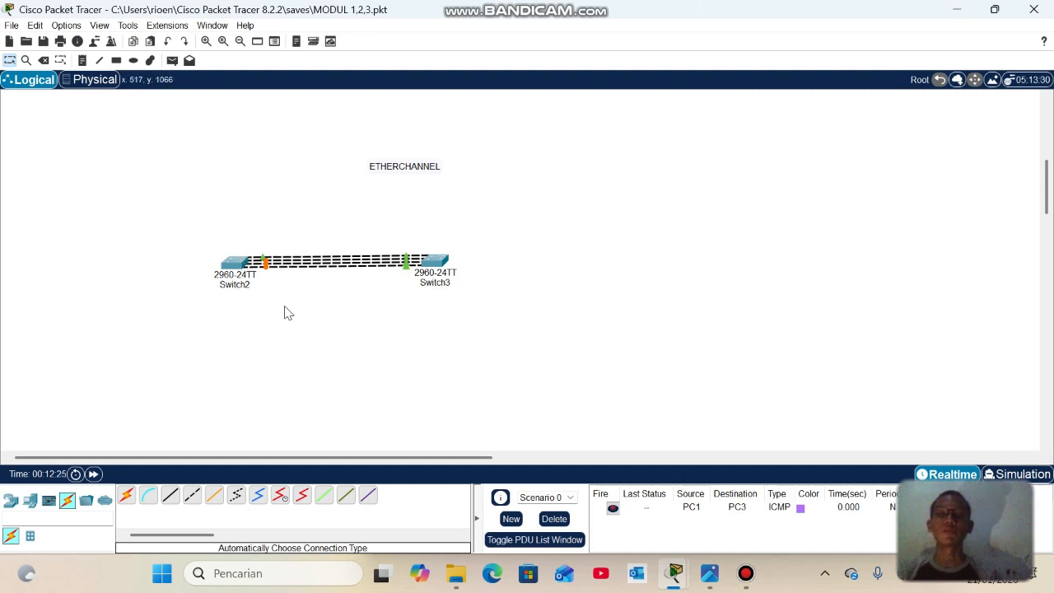
pyautogui.moveTo(239, 269); pyautogui.dragTo(231, 271)
pyautogui.moveTo(398, 163); pyautogui.dragTo(294, 215)
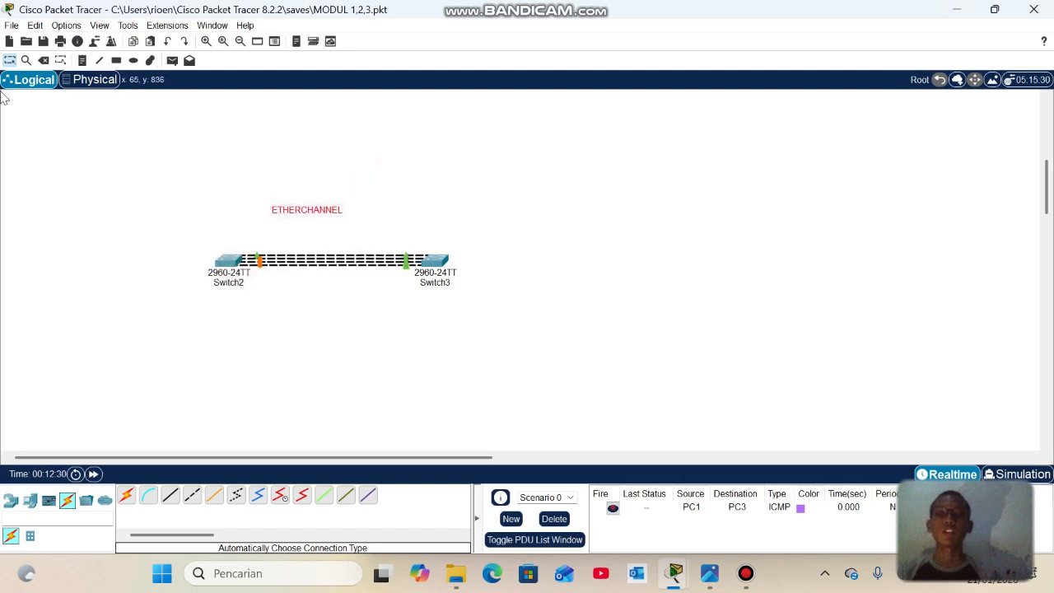
# Place a text note below the two switches beginning with the line "LACP = Open standar"
pyautogui.click(81, 60)
pyautogui.click(235, 337)
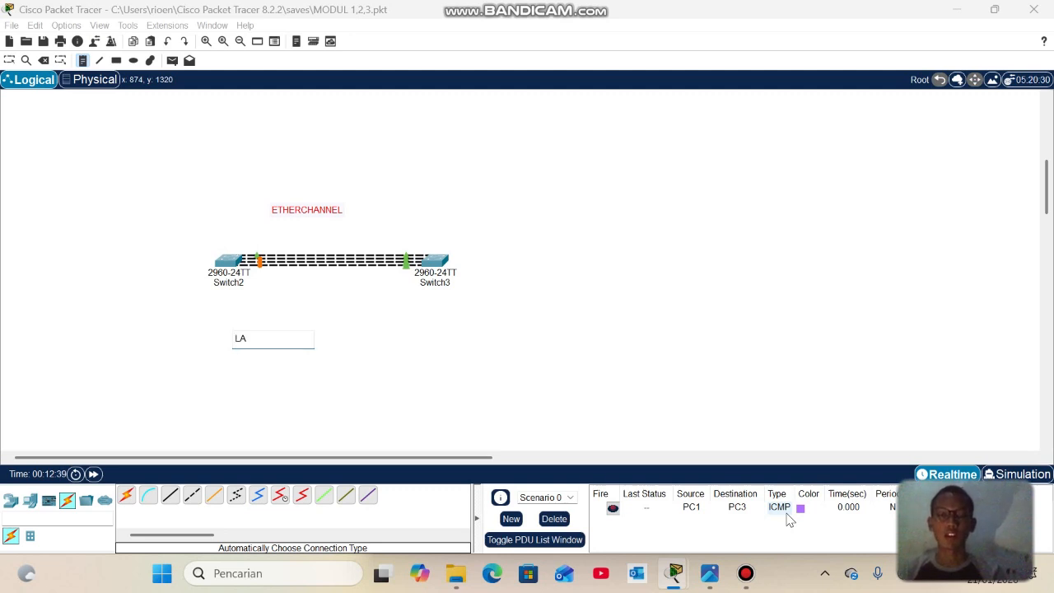
pyautogui.write('CP = Open st')
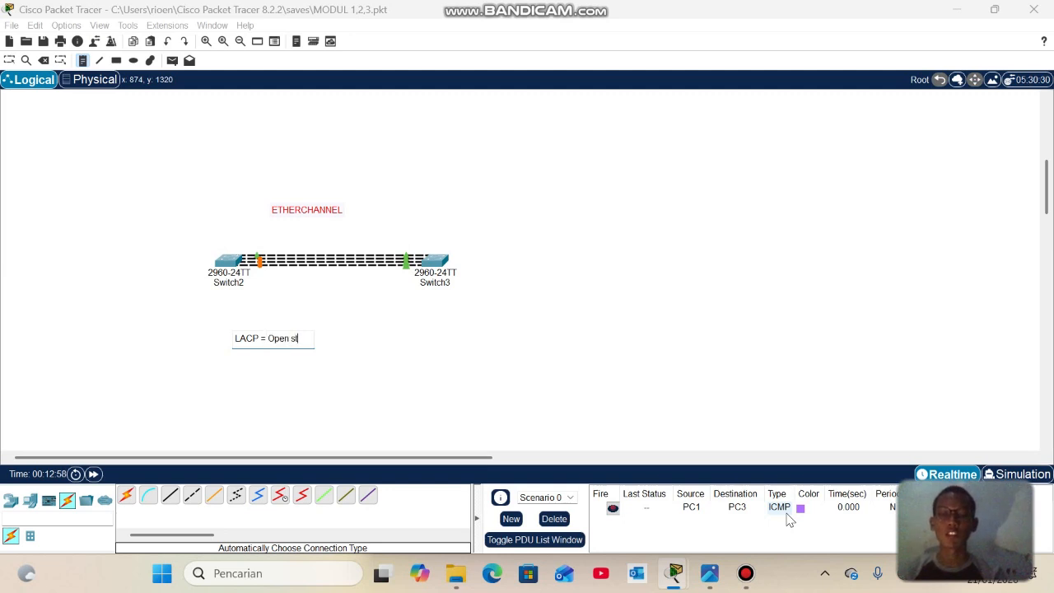
pyautogui.write('and')
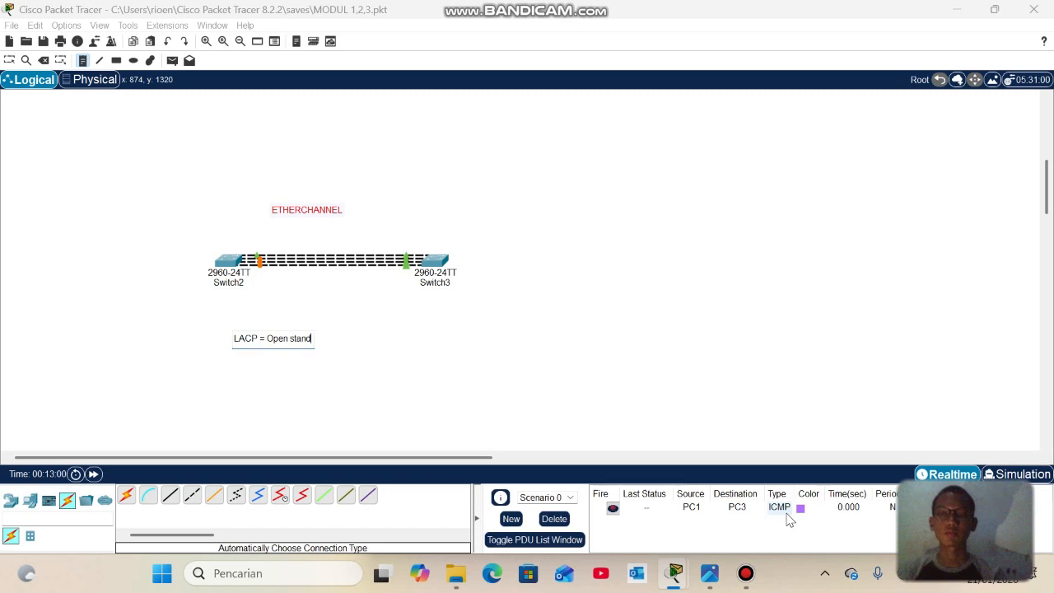
pyautogui.write('a')
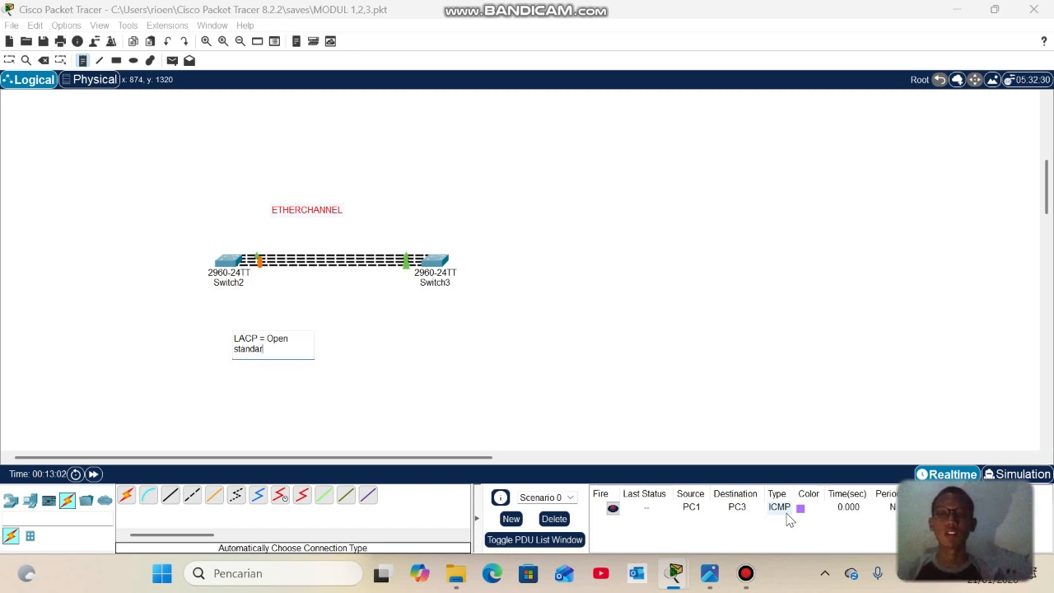
pyautogui.write('r')
# Add the lines "PAGP =" and "LAYER 3" to the note, separated by blank lines, and finish the note
pyautogui.press('Return')
pyautogui.press('Return')
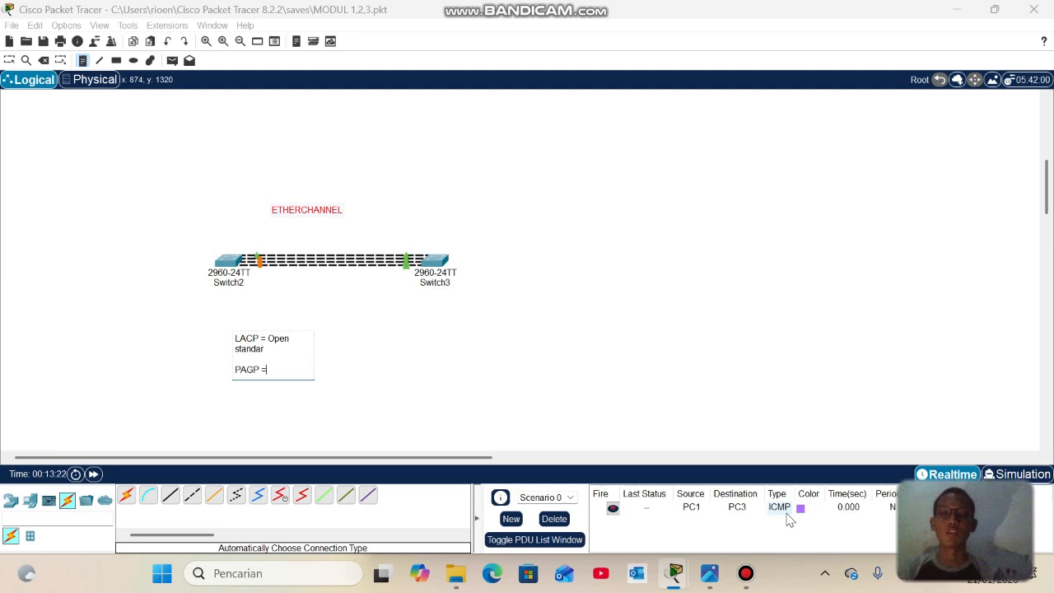
pyautogui.press('Return')
pyautogui.press('Return')
pyautogui.write('LAYER')
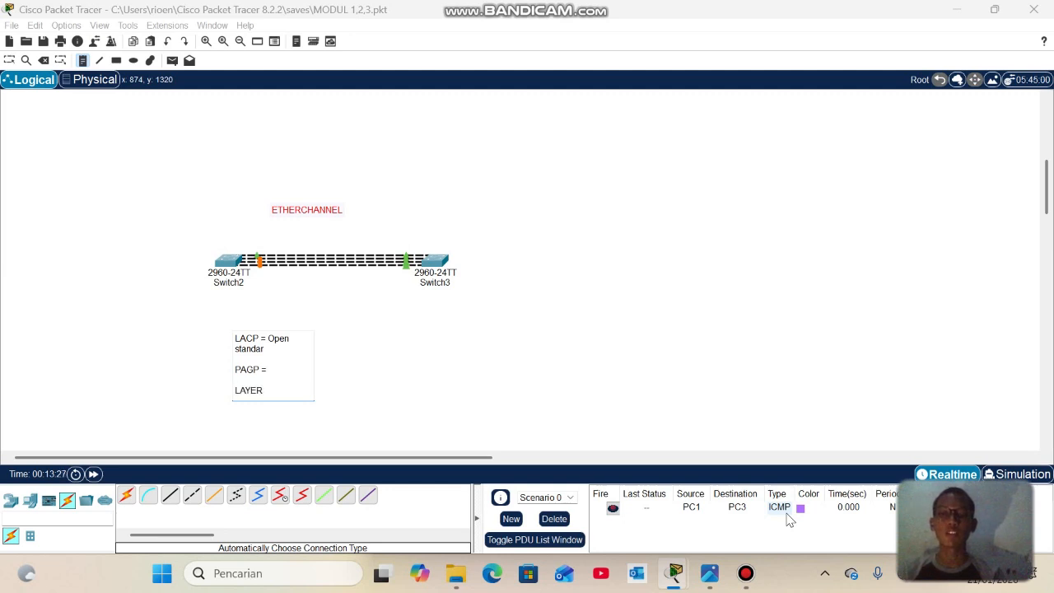
pyautogui.write(' 3')
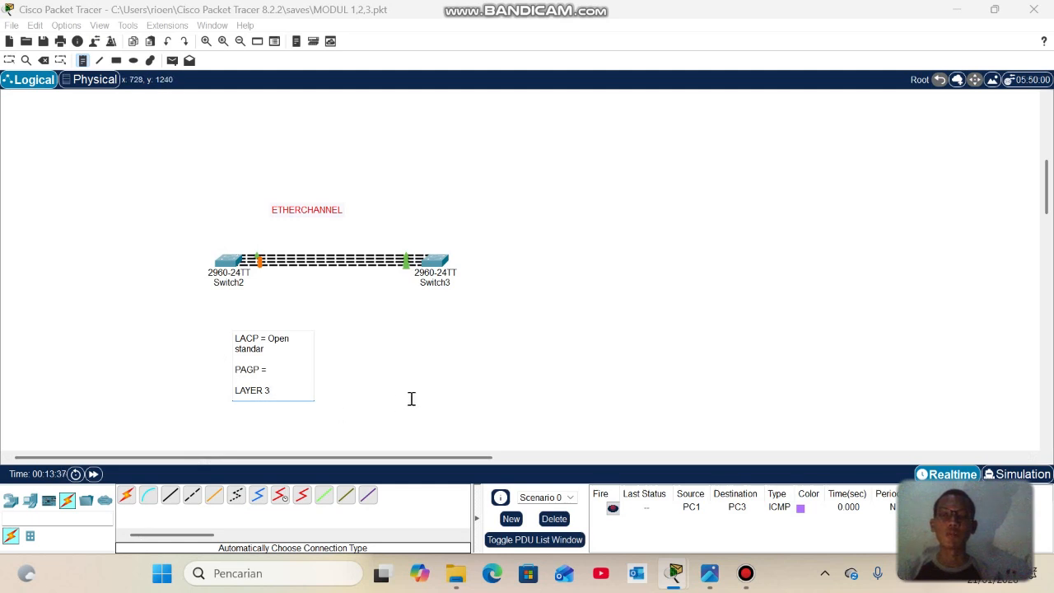
pyautogui.click(14, 62)
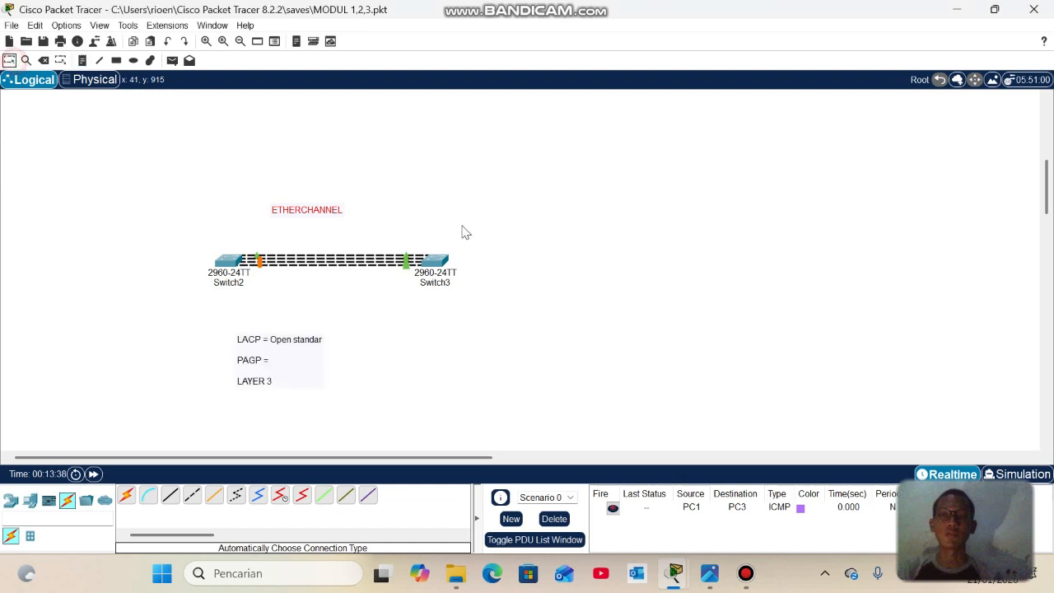
# Enter global configuration mode on Switch2 with CONF T
pyautogui.moveTo(745, 573)
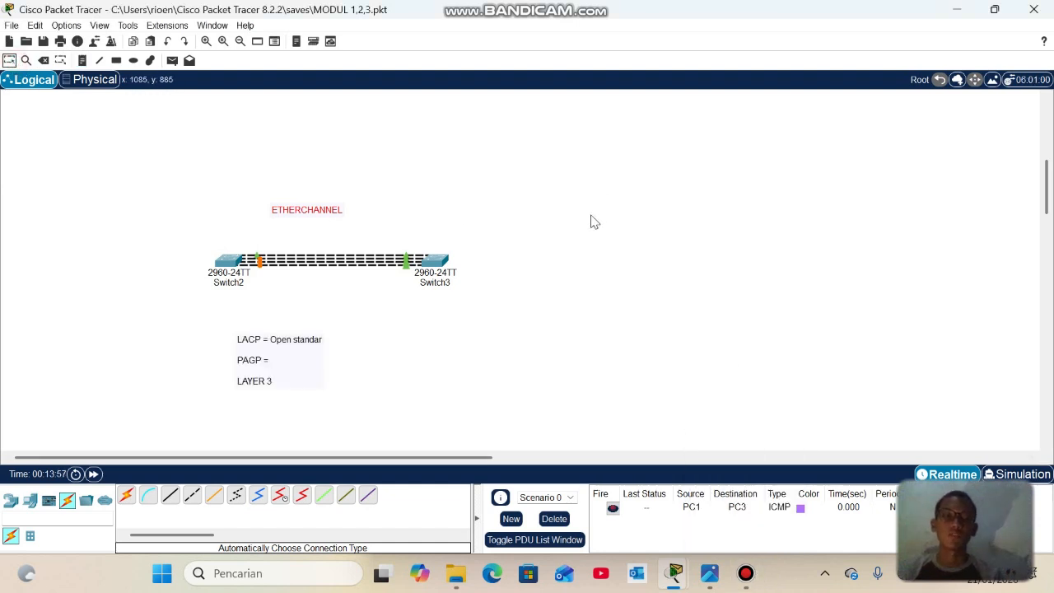
pyautogui.click(230, 265)
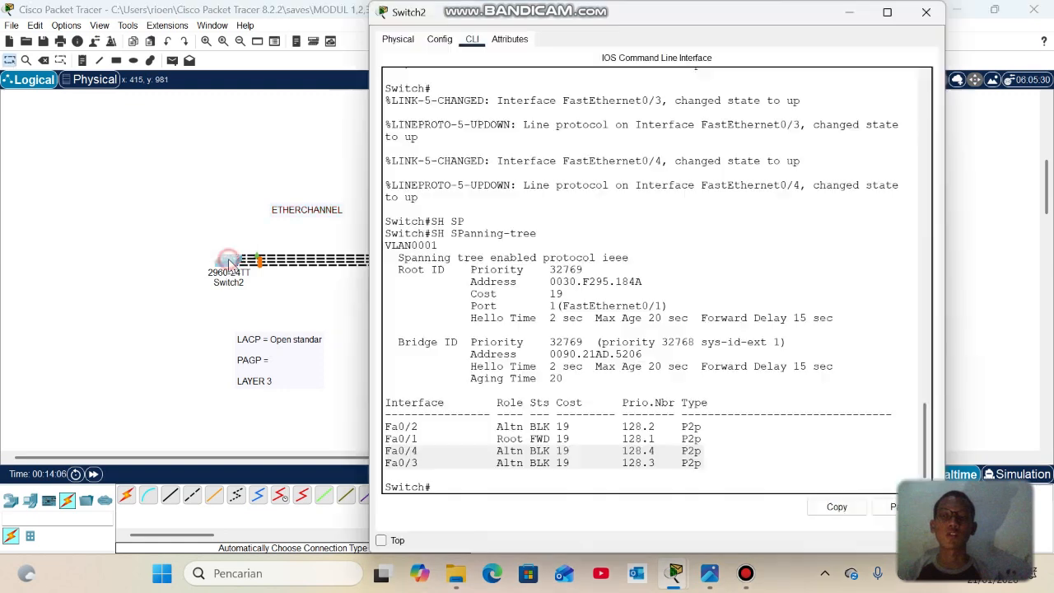
pyautogui.click(569, 487)
pyautogui.write('CON')
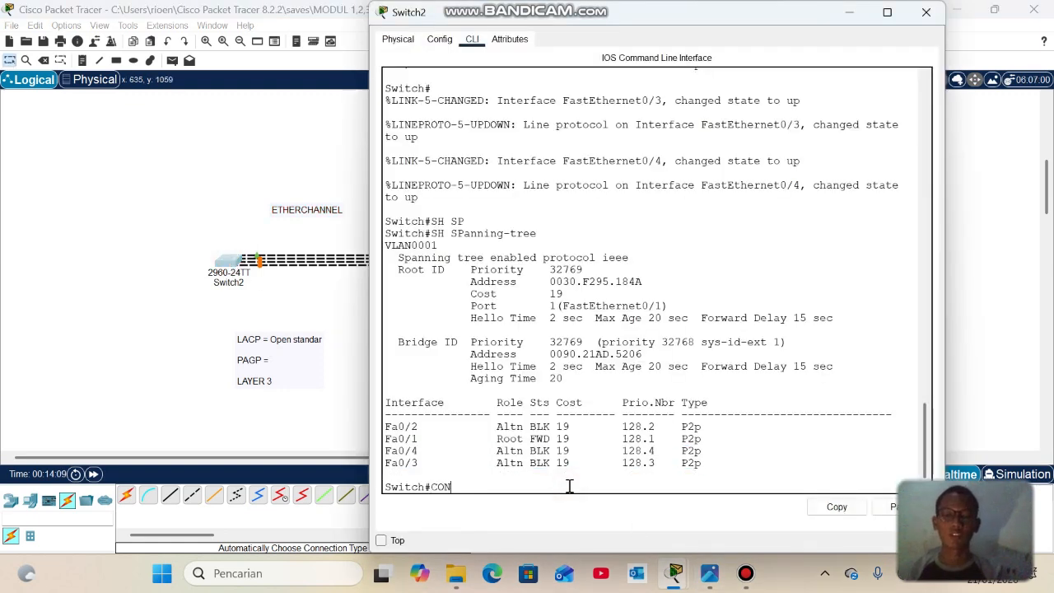
pyautogui.write('F T')
pyautogui.press('Return')
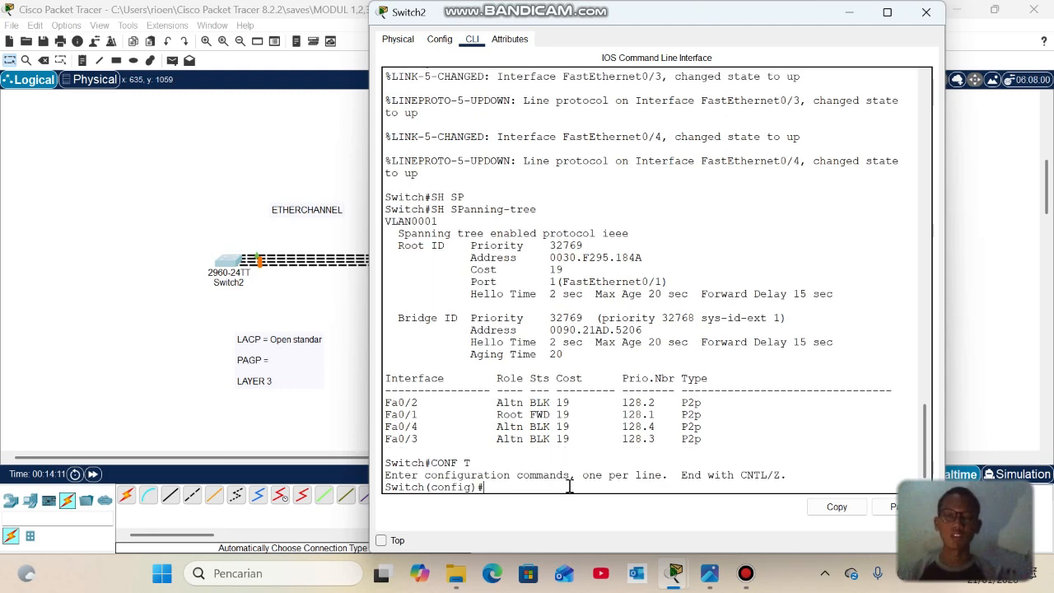
# Enable always showing port labels in the logical workspace, and shift Switch2 slightly away from Switch3
pyautogui.click(97, 262)
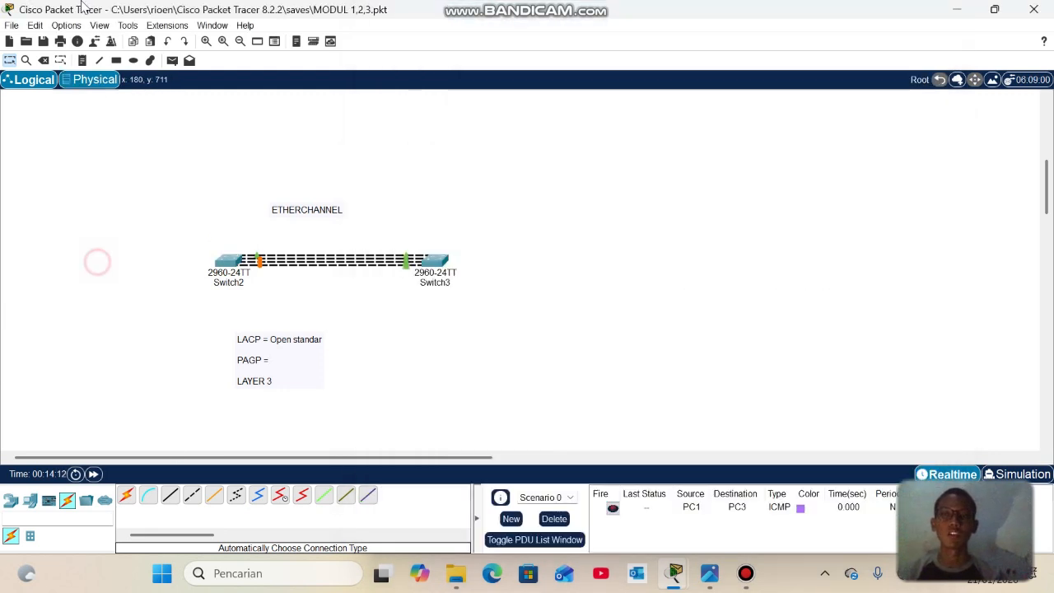
pyautogui.click(66, 24)
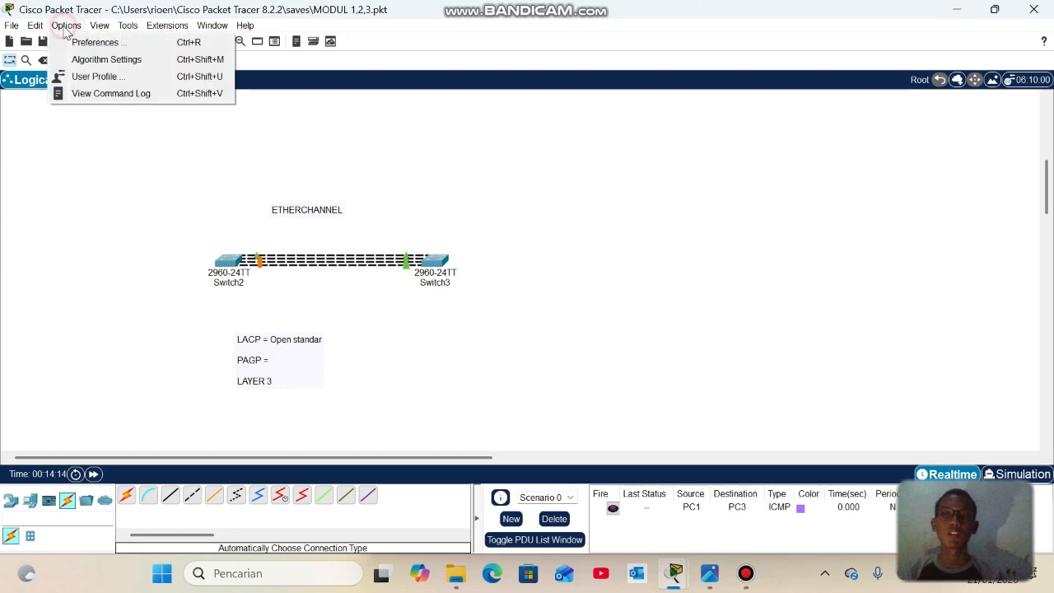
pyautogui.click(82, 43)
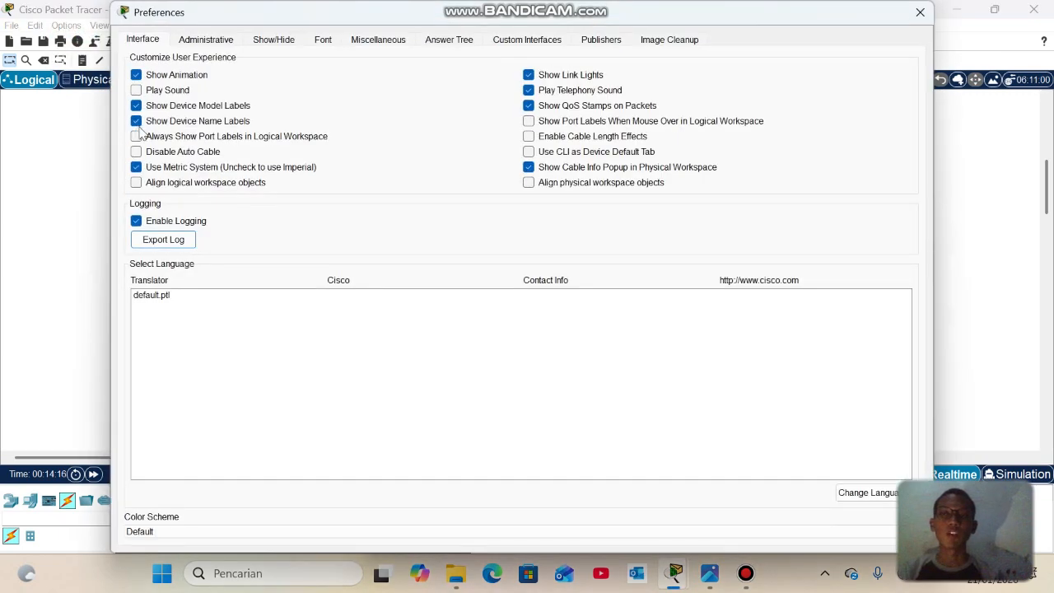
pyautogui.click(151, 139)
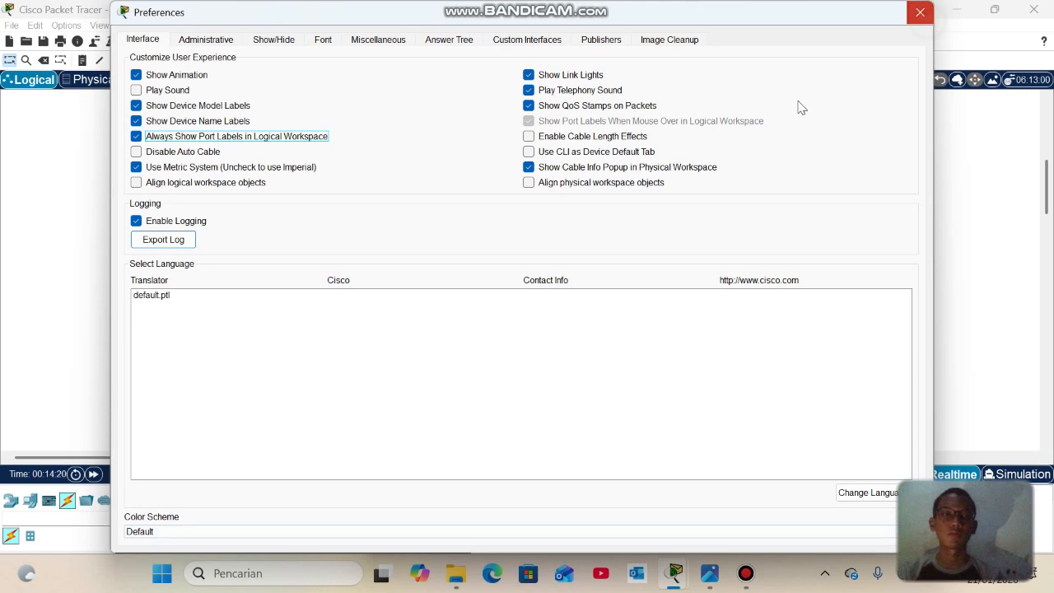
pyautogui.click(920, 12)
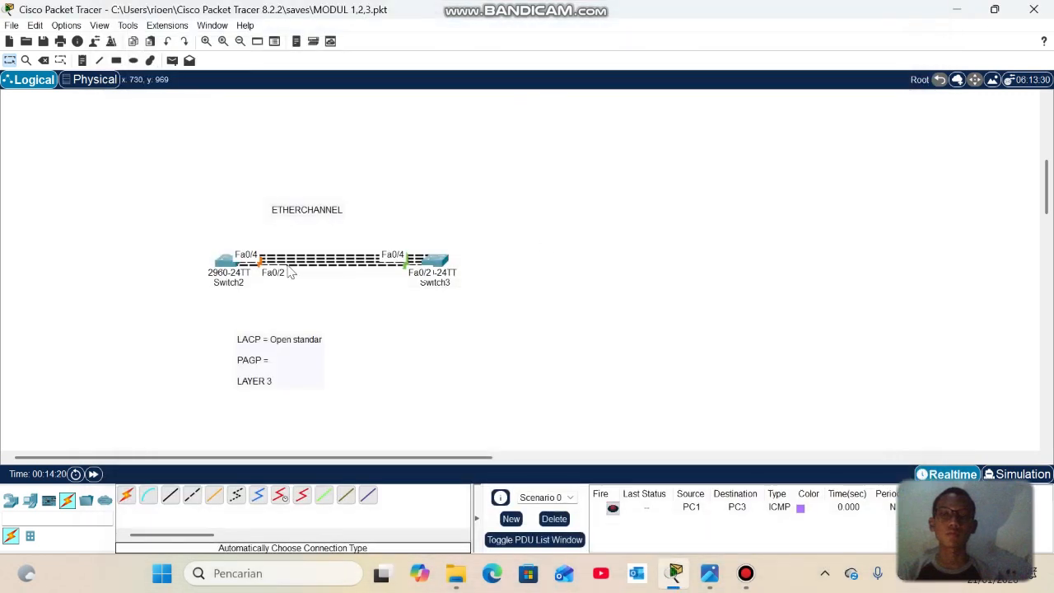
pyautogui.moveTo(231, 270)
pyautogui.mouseDown()
pyautogui.moveTo(225, 323)
pyautogui.moveTo(210, 272)
pyautogui.moveTo(290, 201)
pyautogui.moveTo(435, 221)
pyautogui.moveTo(538, 219)
pyautogui.moveTo(282, 228)
pyautogui.moveTo(225, 268)
pyautogui.mouseUp()
# Reopen Switch2's command line and enter interface range configuration for fa0/1-4
pyautogui.click(233, 268)
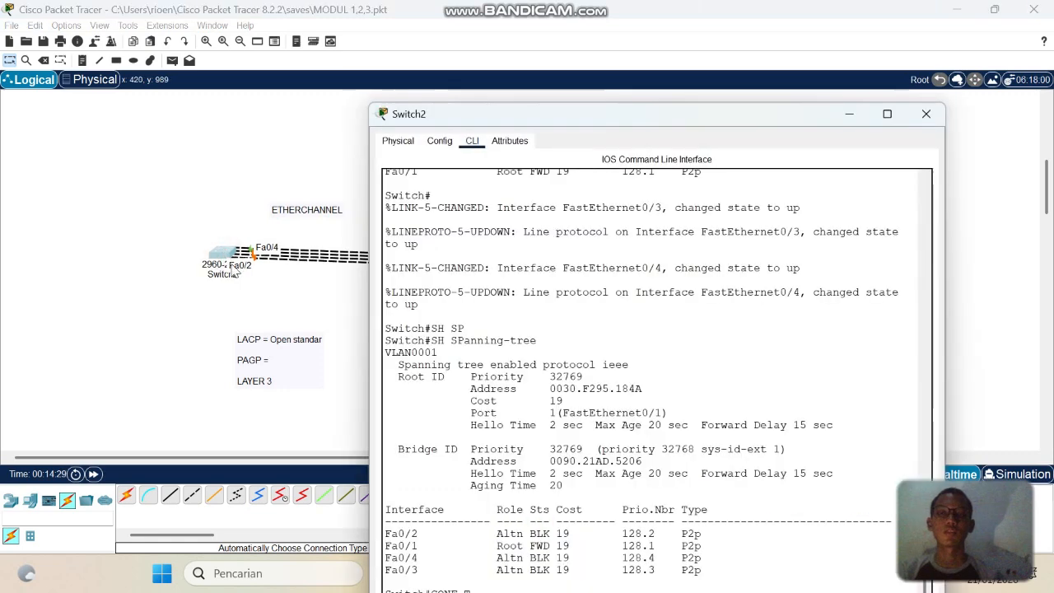
pyautogui.moveTo(615, 130); pyautogui.dragTo(594, 29)
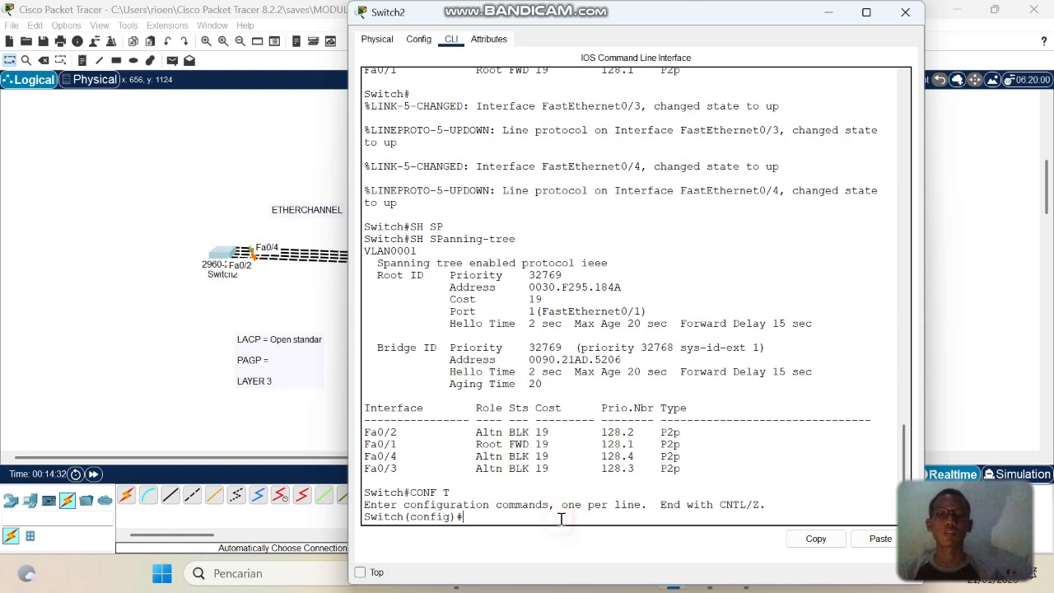
pyautogui.write('int r')
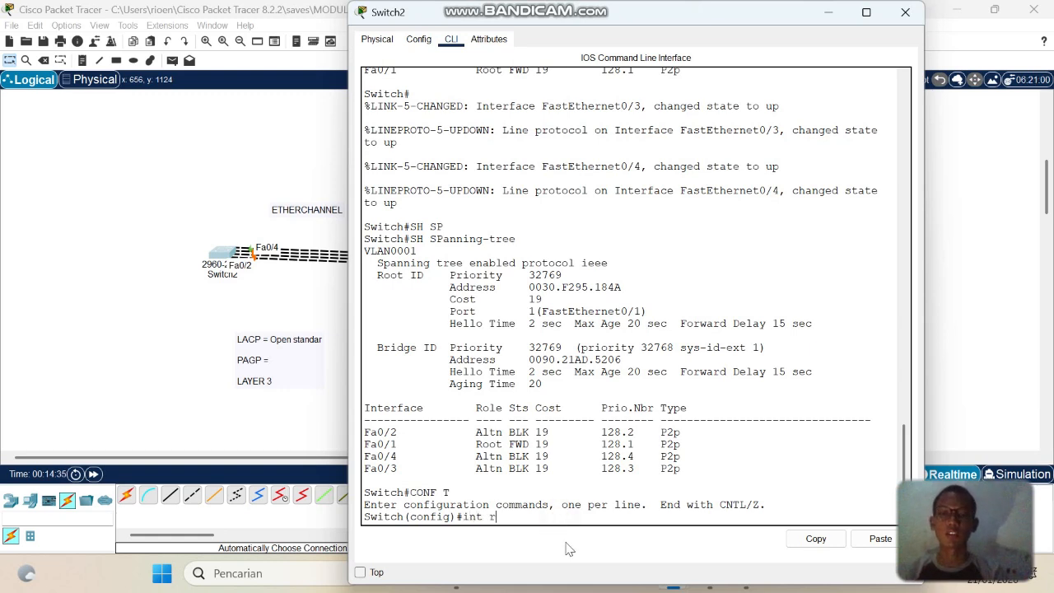
pyautogui.press('Tab')
pyautogui.write('fa0')
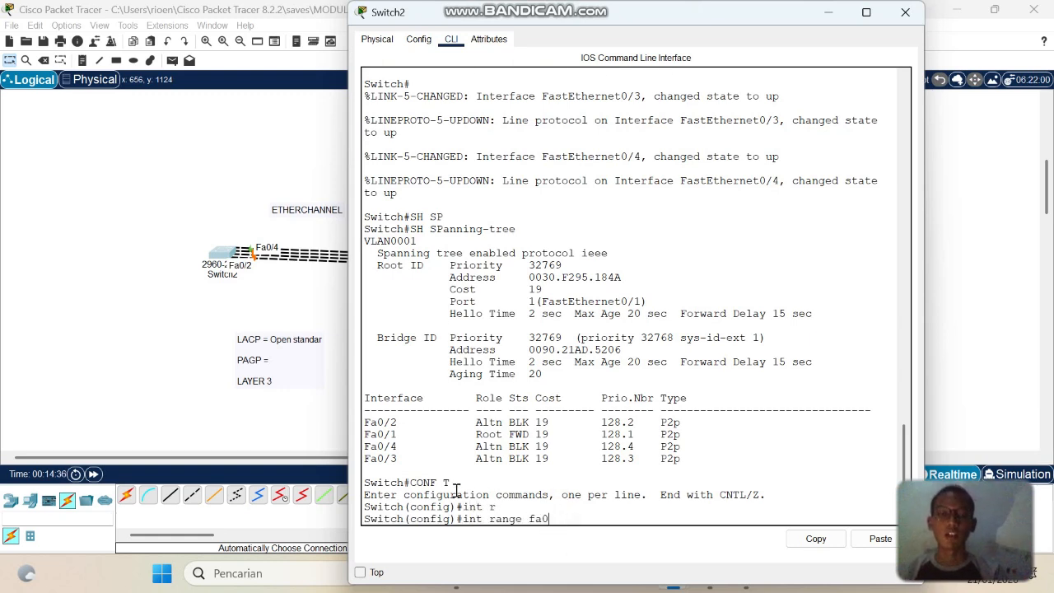
pyautogui.write('/1-3')
pyautogui.press('BackSpace')
pyautogui.write('4')
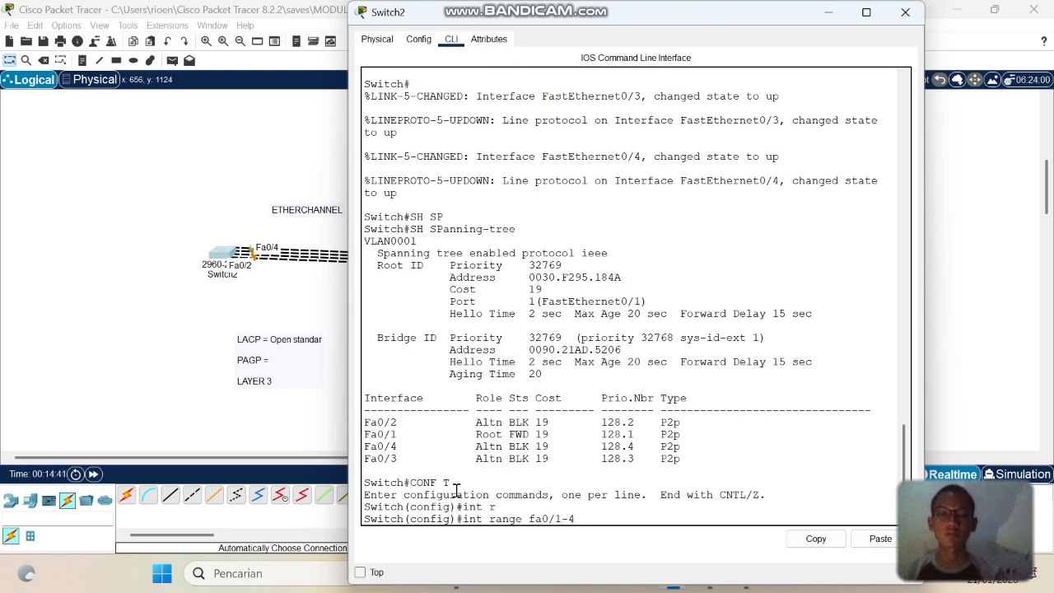
pyautogui.press('Return')
# Set the selected port range to switchport mode trunk and exit to privileged EXEC mode
pyautogui.write('sw')
pyautogui.press('Tab')
pyautogui.write('m')
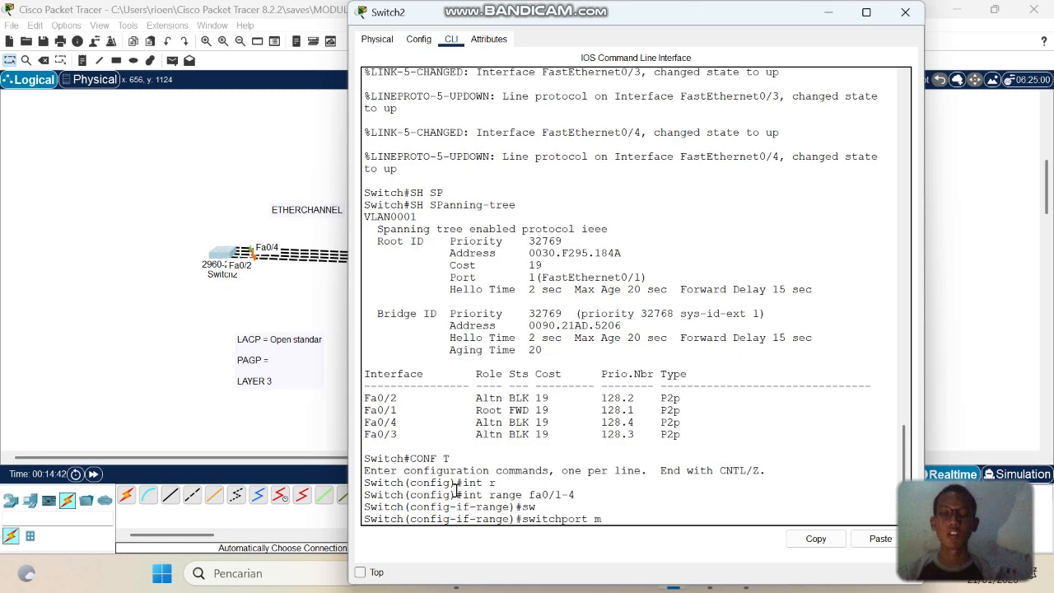
pyautogui.write('o')
pyautogui.press('Tab')
pyautogui.write('tr')
pyautogui.press('Tab')
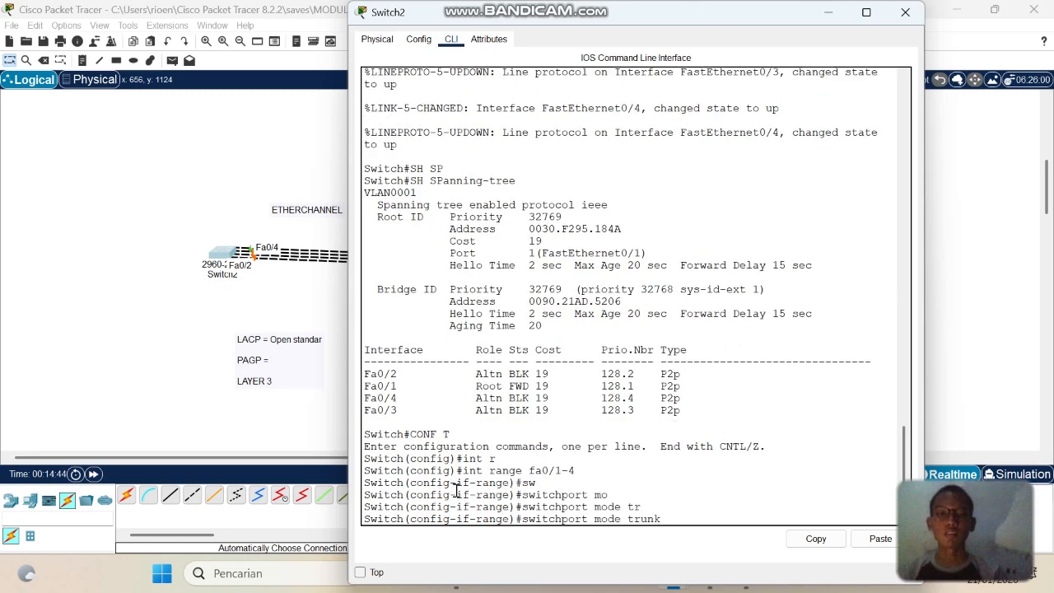
pyautogui.press('Return')
pyautogui.write('ex')
pyautogui.press('Return')
pyautogui.write('e')
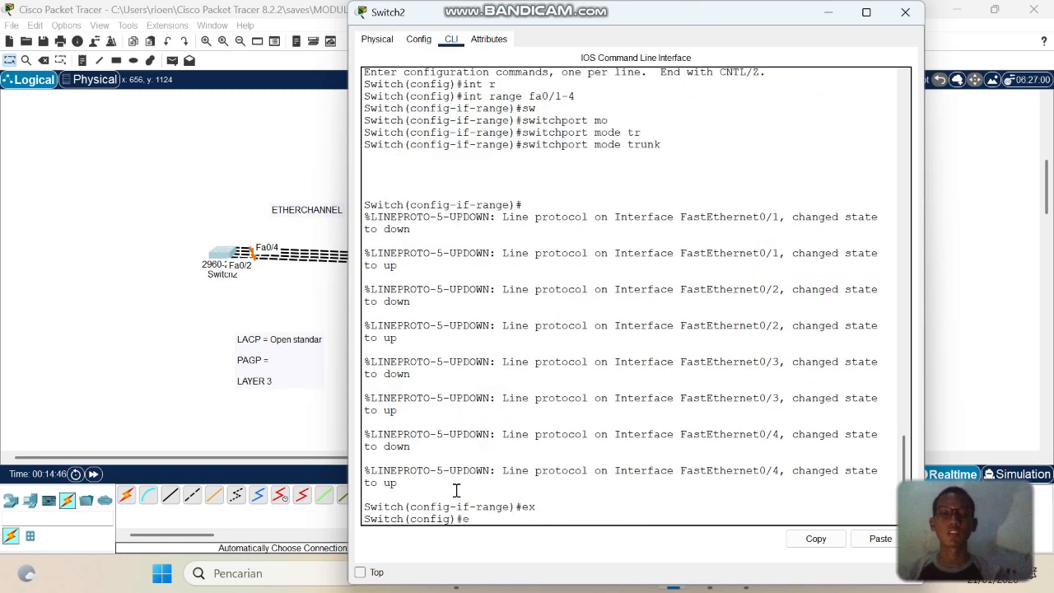
pyautogui.write('x')
pyautogui.press('Return')
# Display Switch2's trunk status with show interfaces trunk, through to the end of the output
pyautogui.write('h#sh')
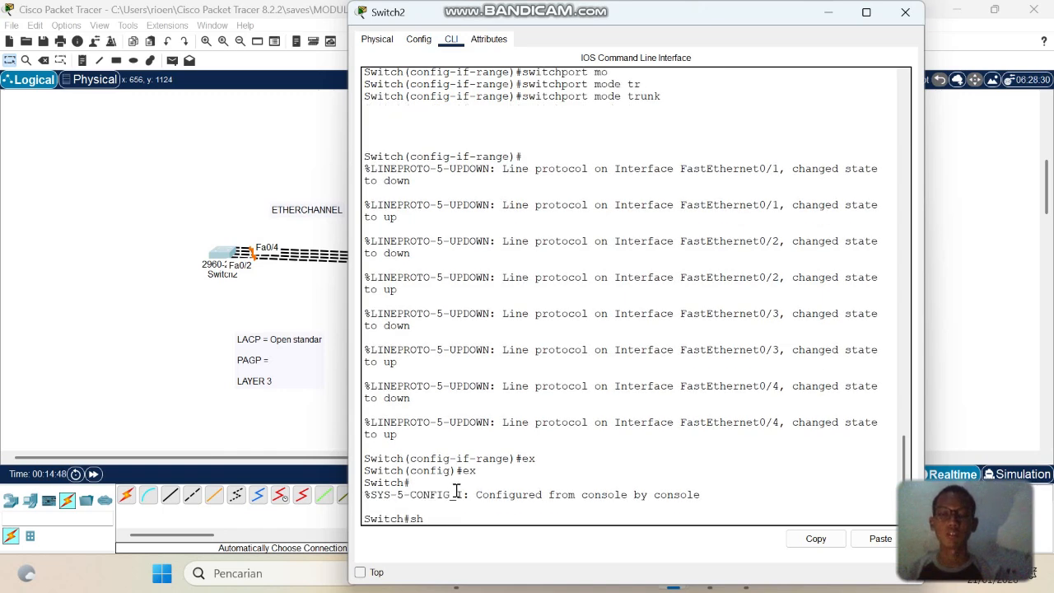
pyautogui.press('Tab')
pyautogui.write('int')
pyautogui.press('Tab')
pyautogui.write('r')
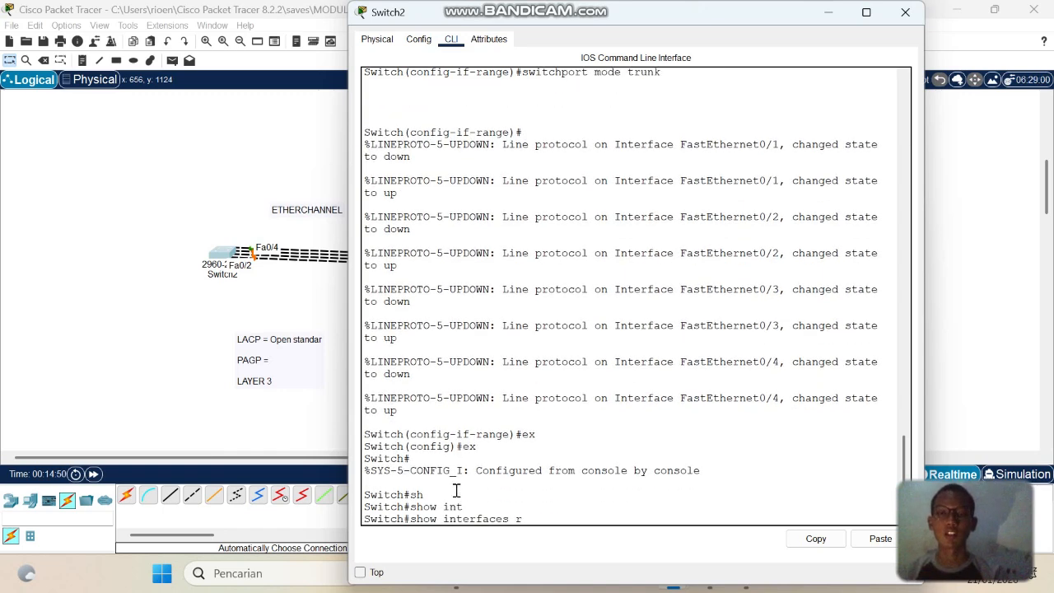
pyautogui.press('Tab')
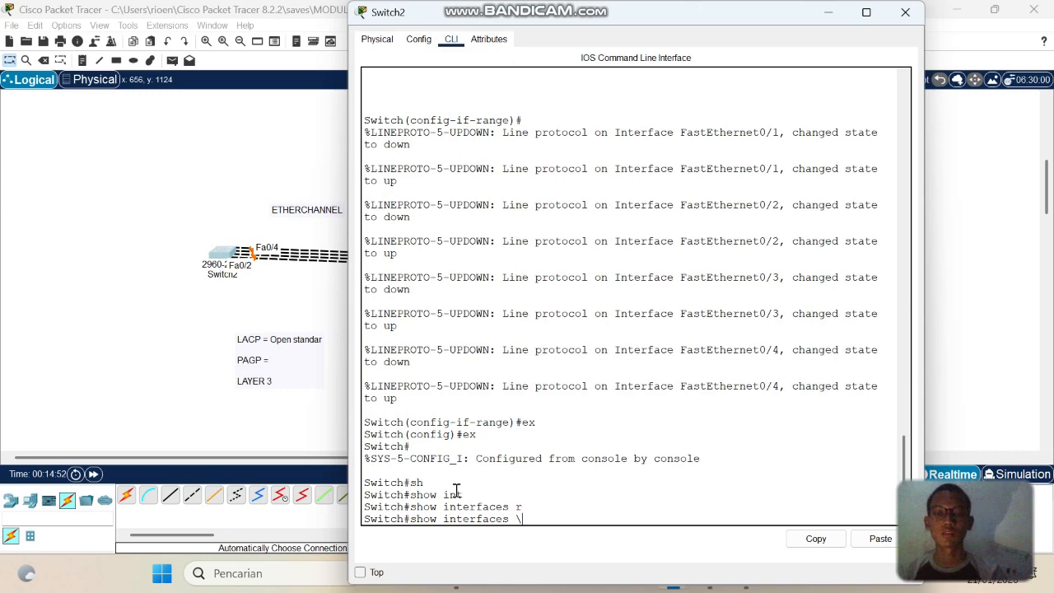
pyautogui.write('tr')
pyautogui.press('Tab')
pyautogui.write('unk')
pyautogui.press('Return')
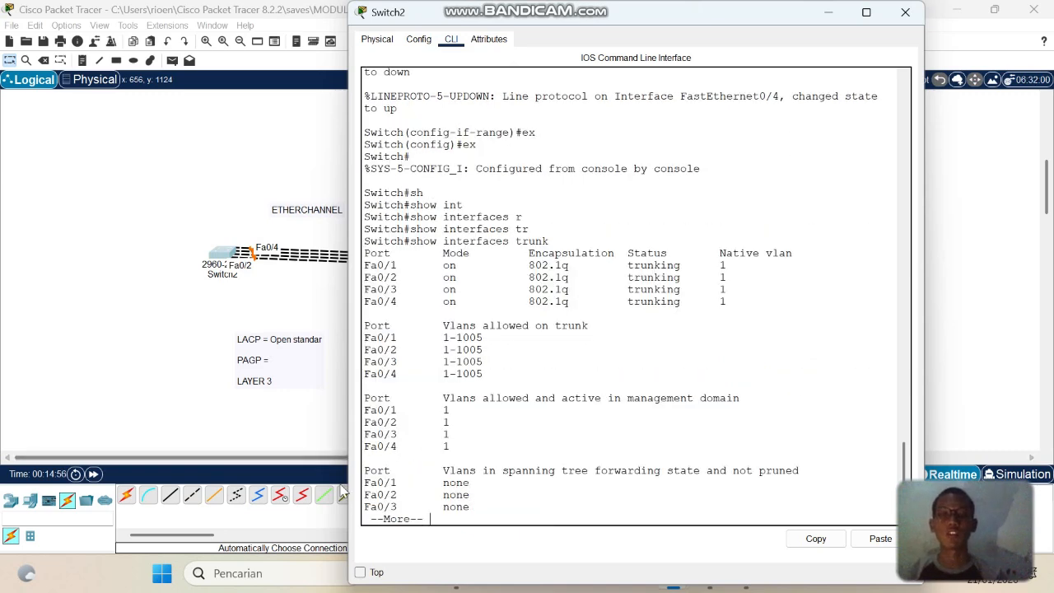
pyautogui.press('space')
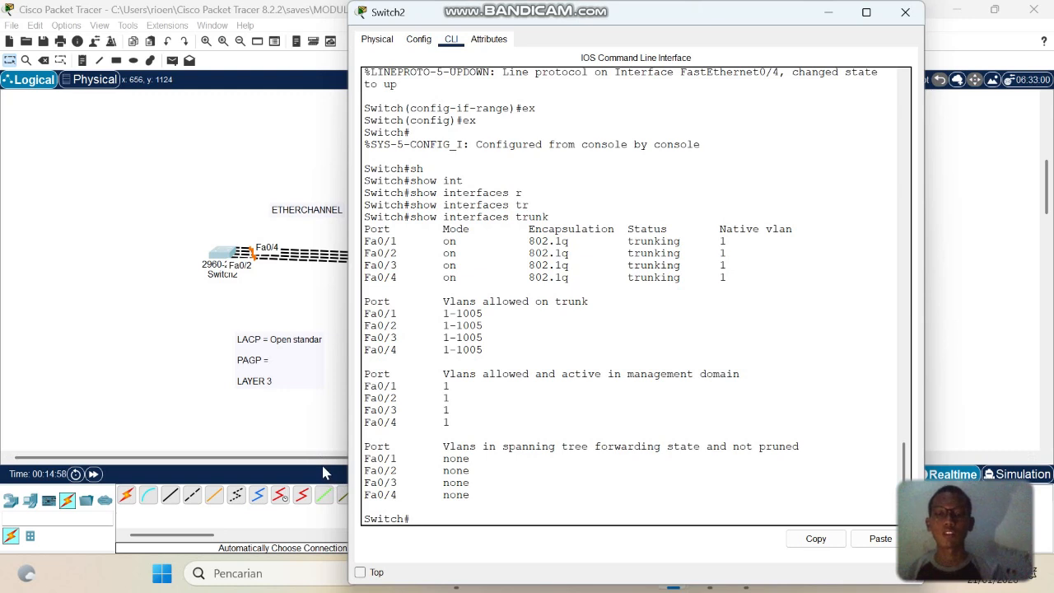
# Return to global configuration mode on Switch2 and select the interface range fa0/1-4
pyautogui.write('conf t')
pyautogui.press('Return')
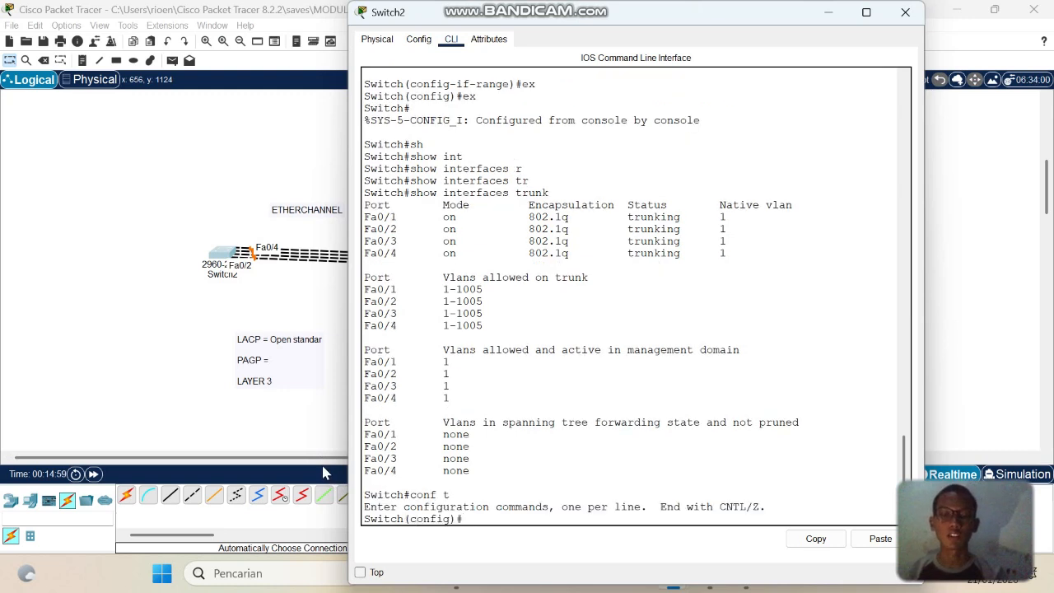
pyautogui.write('int r')
pyautogui.press('Tab')
pyautogui.write('f')
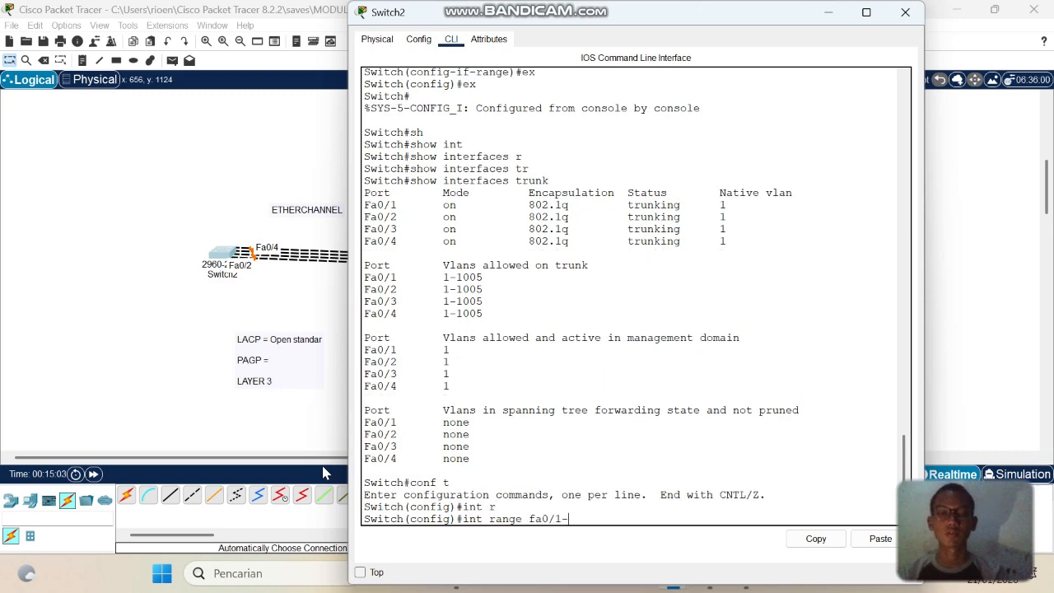
pyautogui.write('a0/1-4')
pyautogui.press('Return')
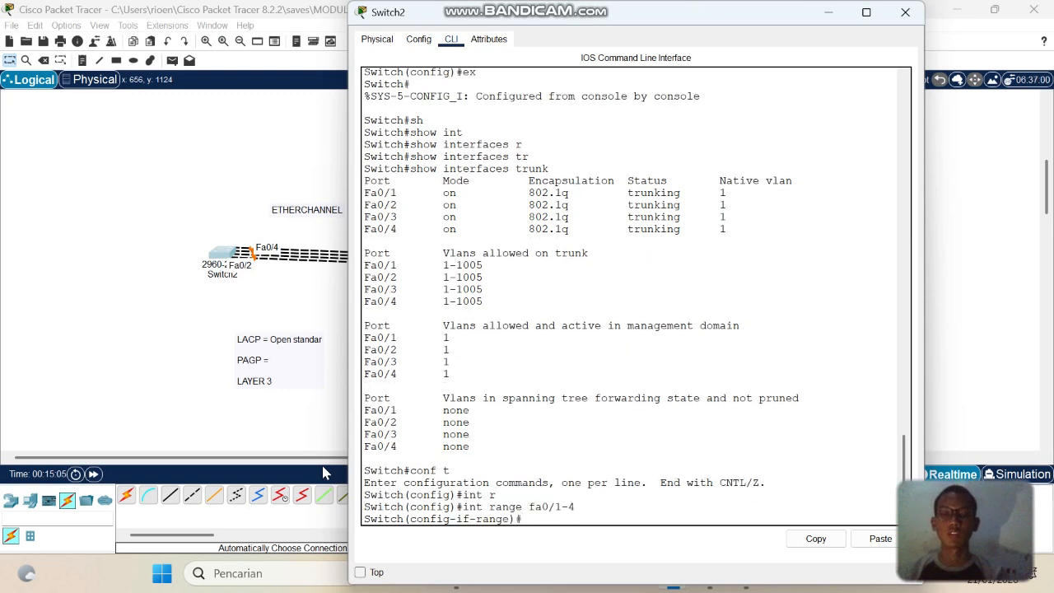
# Begin a channel-group command for the port range and query the allowed group numbers with the inline help
pyautogui.write('channel')
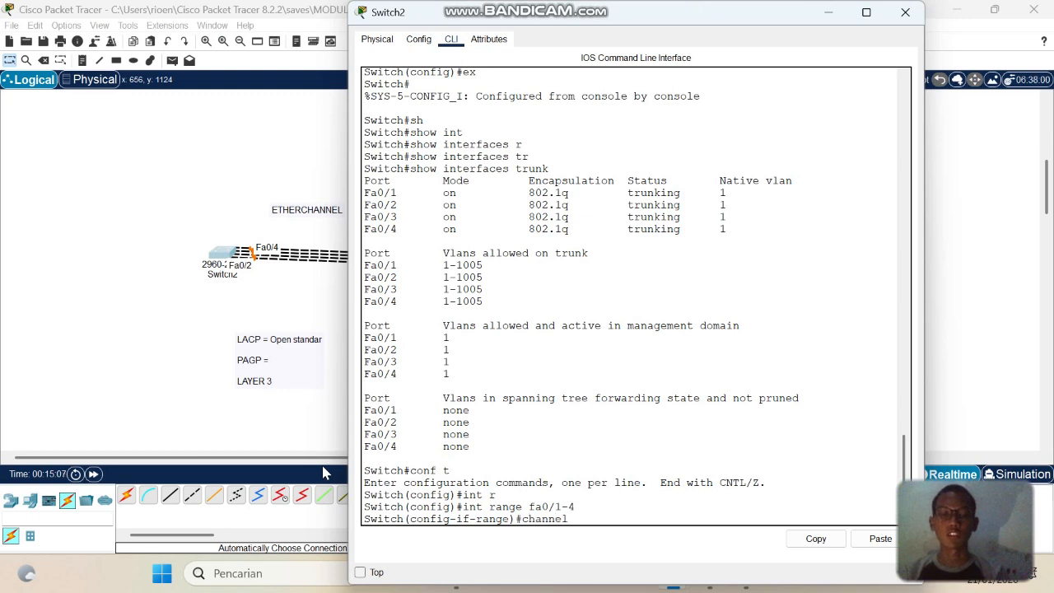
pyautogui.write('-g')
pyautogui.press('Tab')
pyautogui.press('Tab')
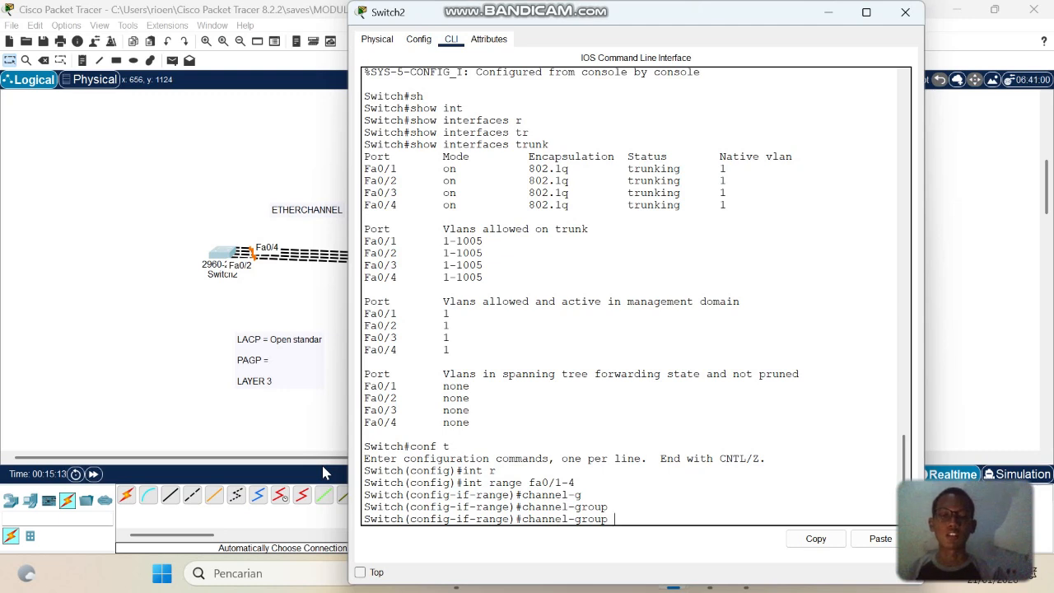
pyautogui.write('?')
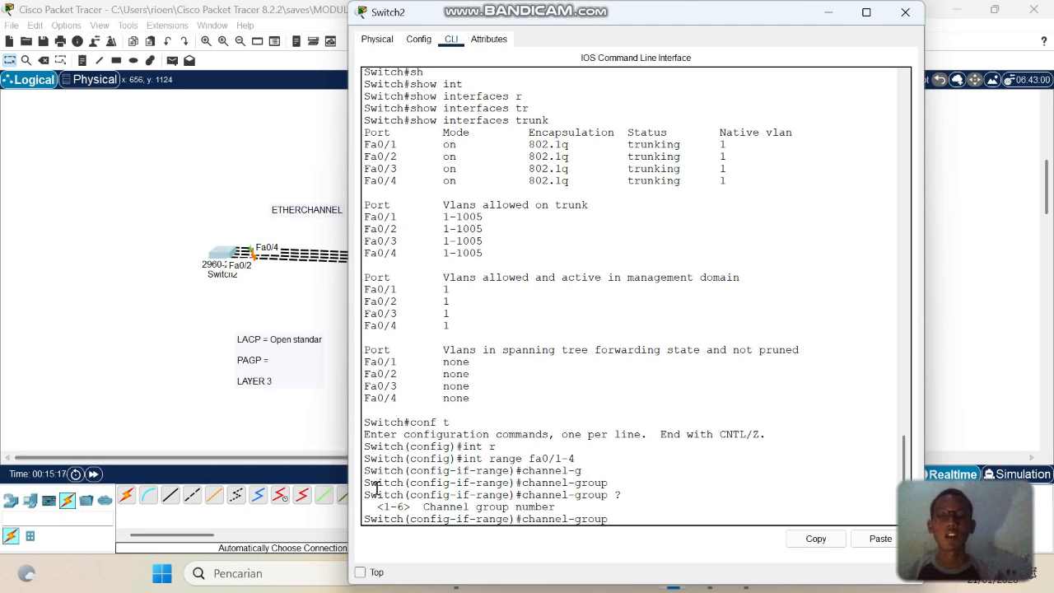
pyautogui.moveTo(382, 503); pyautogui.dragTo(414, 508)
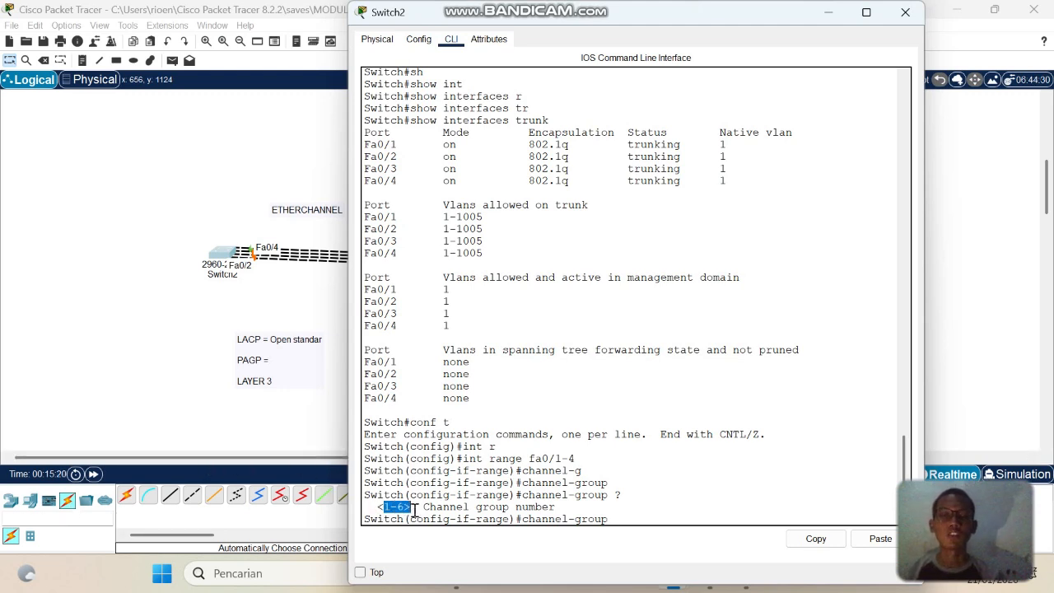
pyautogui.click(626, 523)
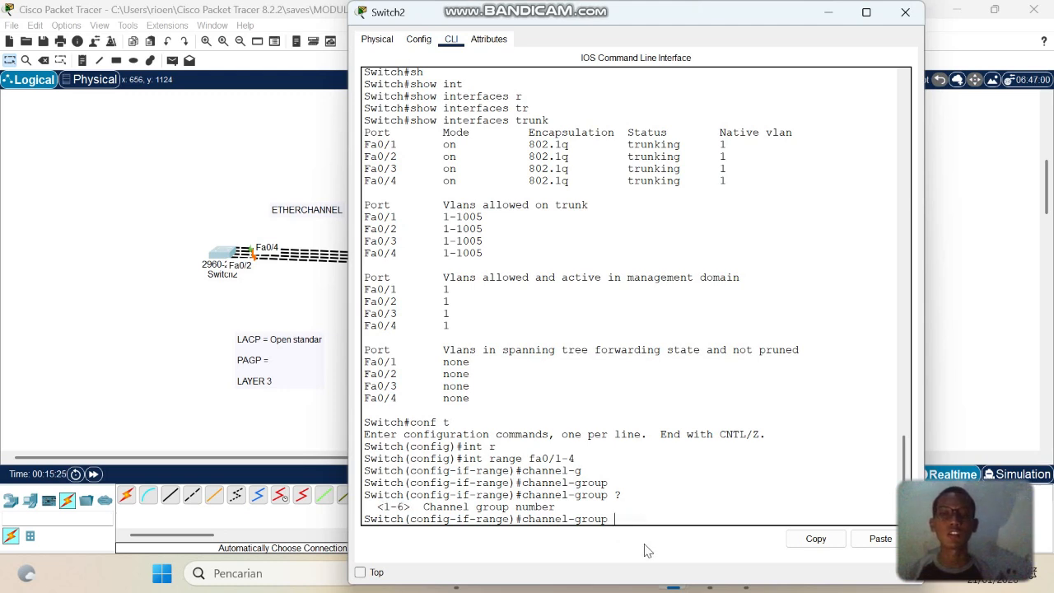
# Specify channel group 1 with the mode keyword, querying the inline help for the available parameters and EtherChannel modes
pyautogui.write('1')
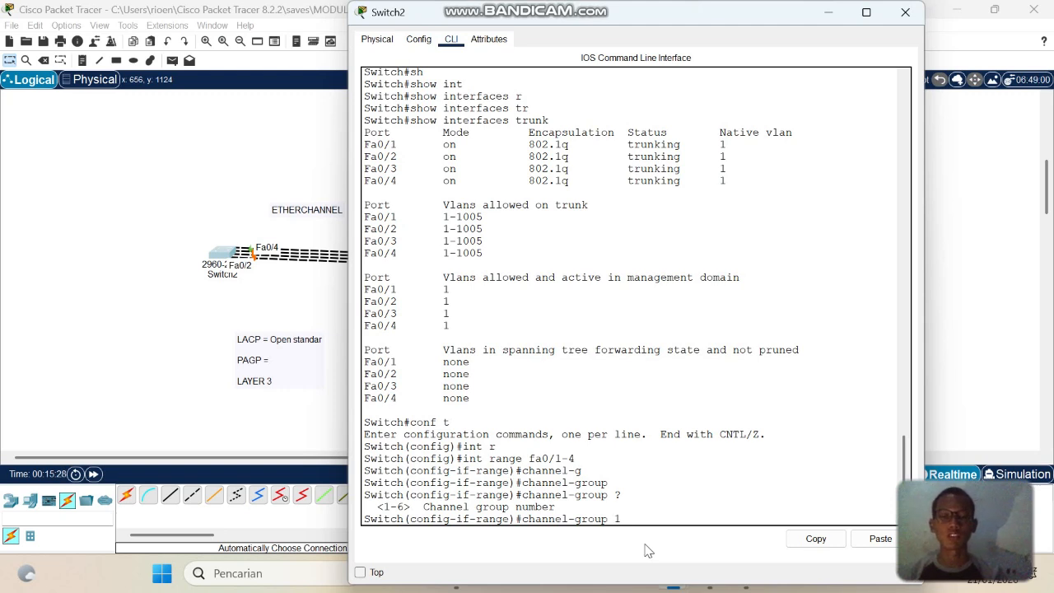
pyautogui.write(' ?')
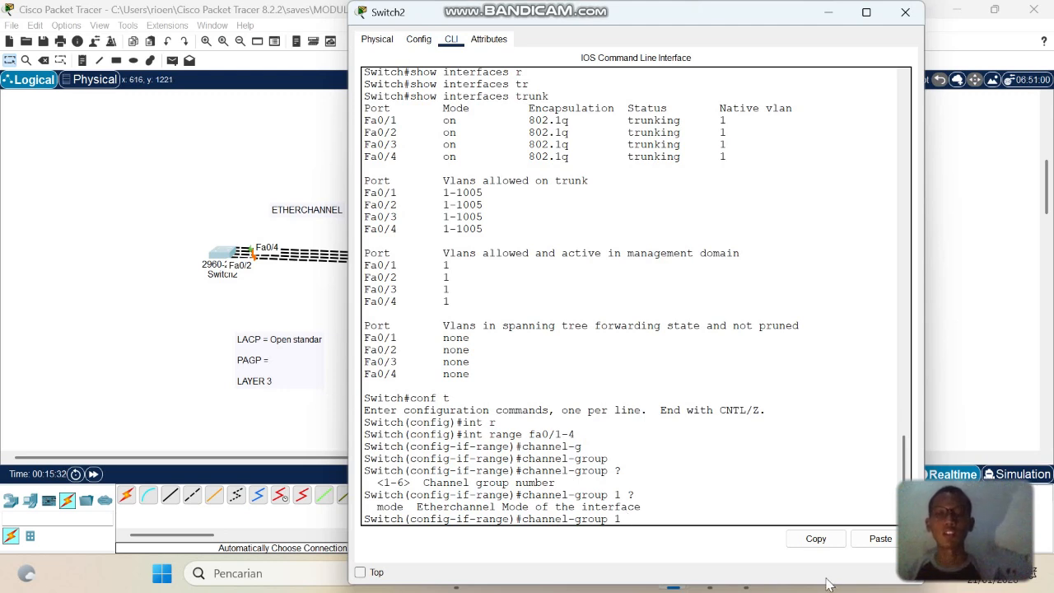
pyautogui.moveTo(377, 506); pyautogui.dragTo(410, 507)
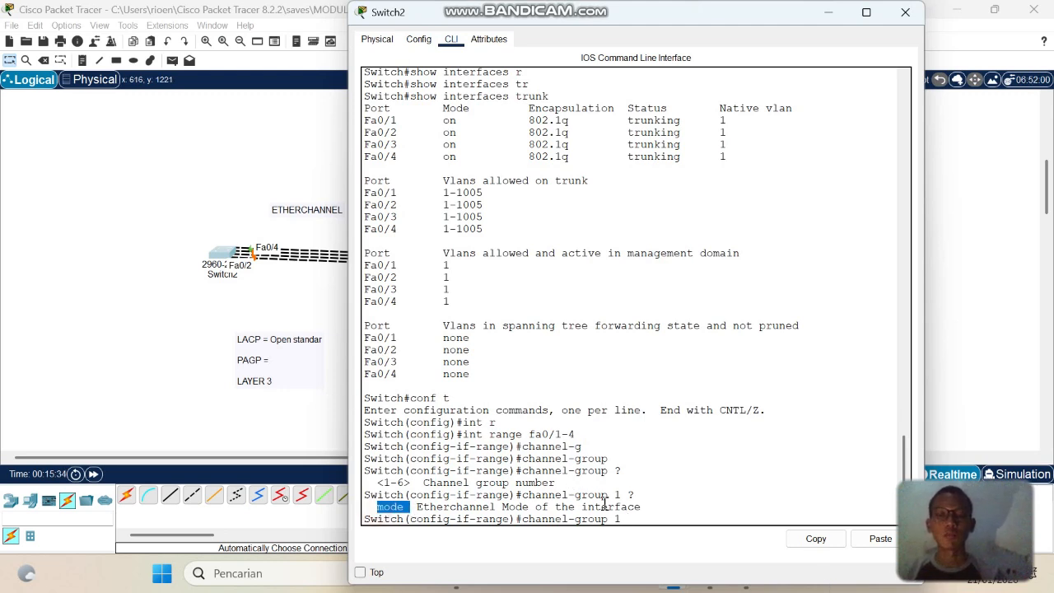
pyautogui.click(643, 518)
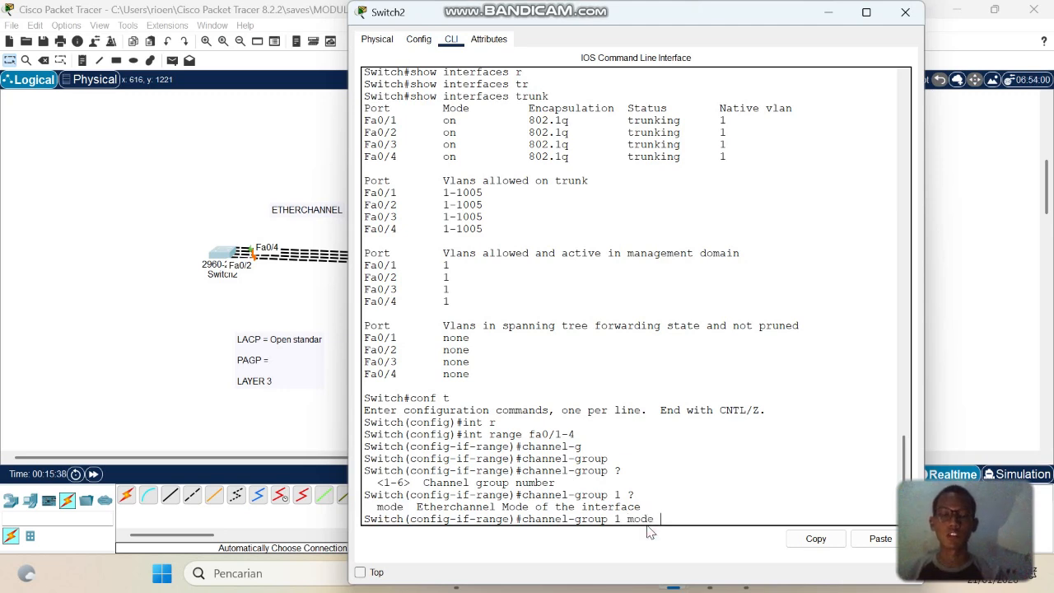
pyautogui.write('mode ?')
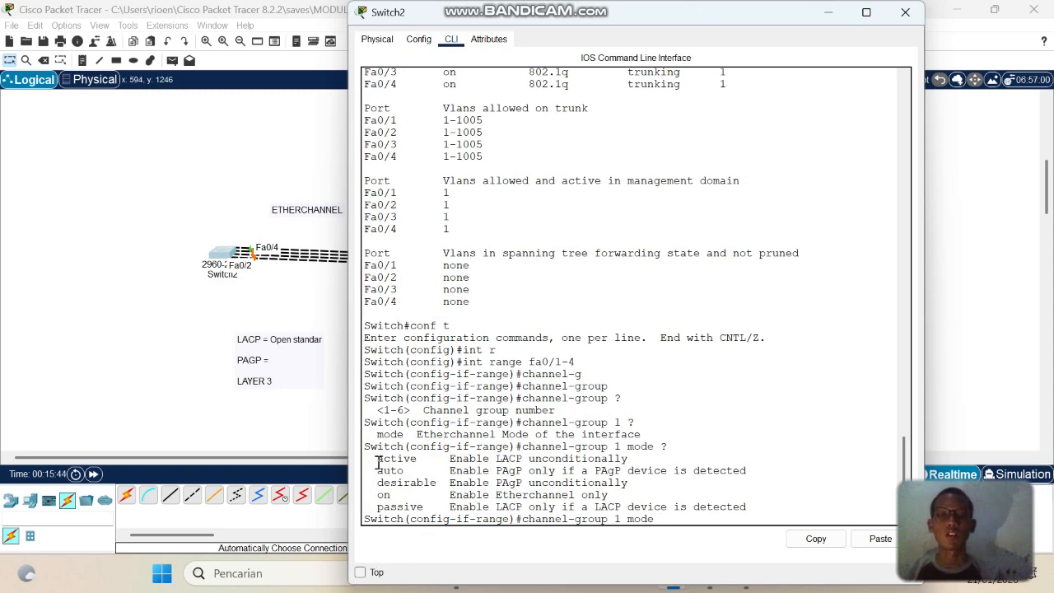
# Examine the active and passive LACP entries and their descriptions in the channel-group mode list
pyautogui.moveTo(376, 459); pyautogui.dragTo(437, 460)
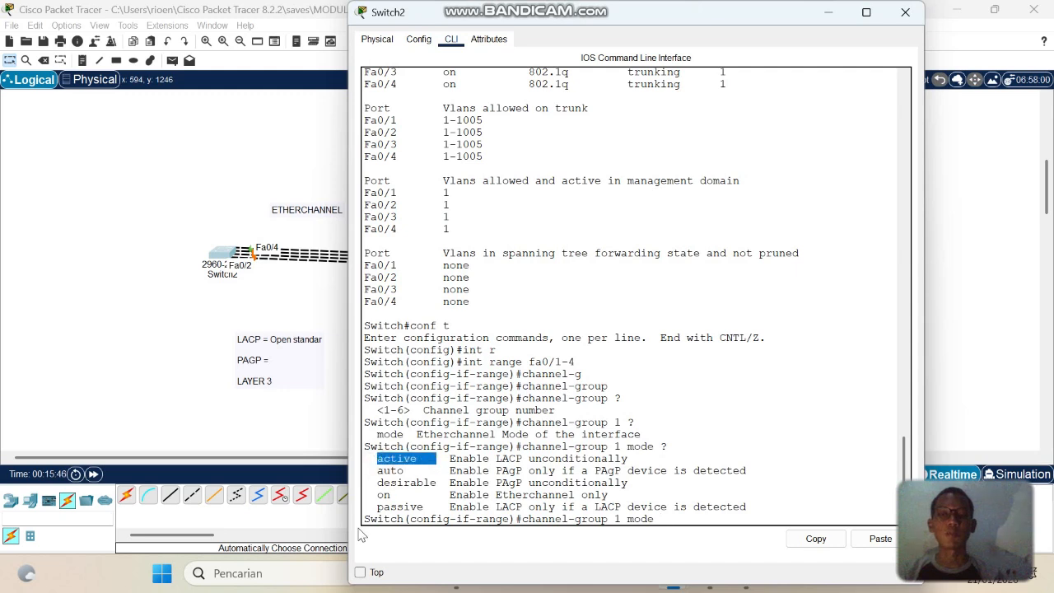
pyautogui.moveTo(371, 505); pyautogui.dragTo(423, 506)
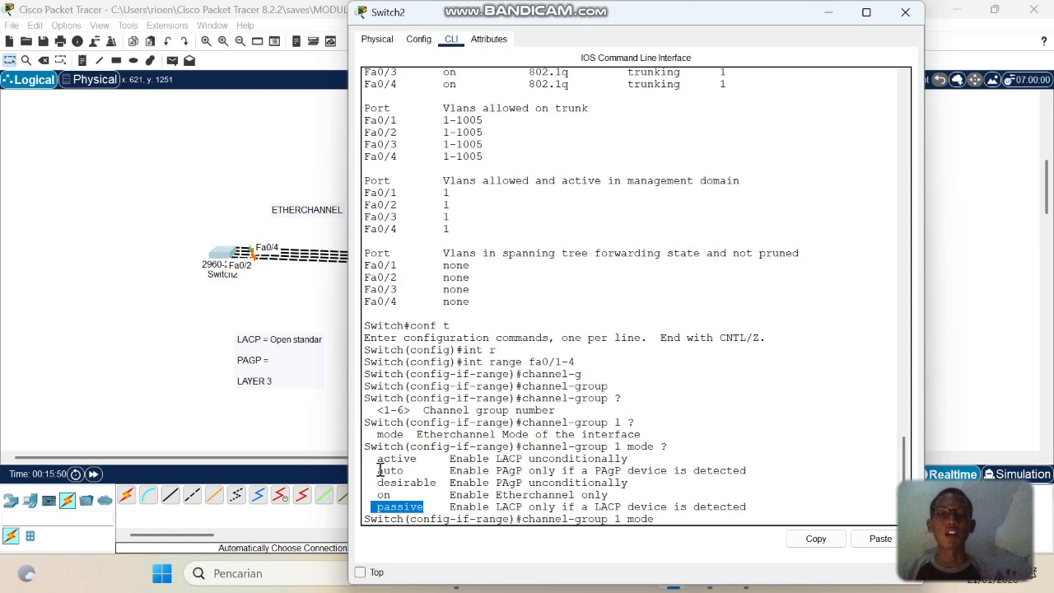
pyautogui.moveTo(376, 459); pyautogui.dragTo(423, 460)
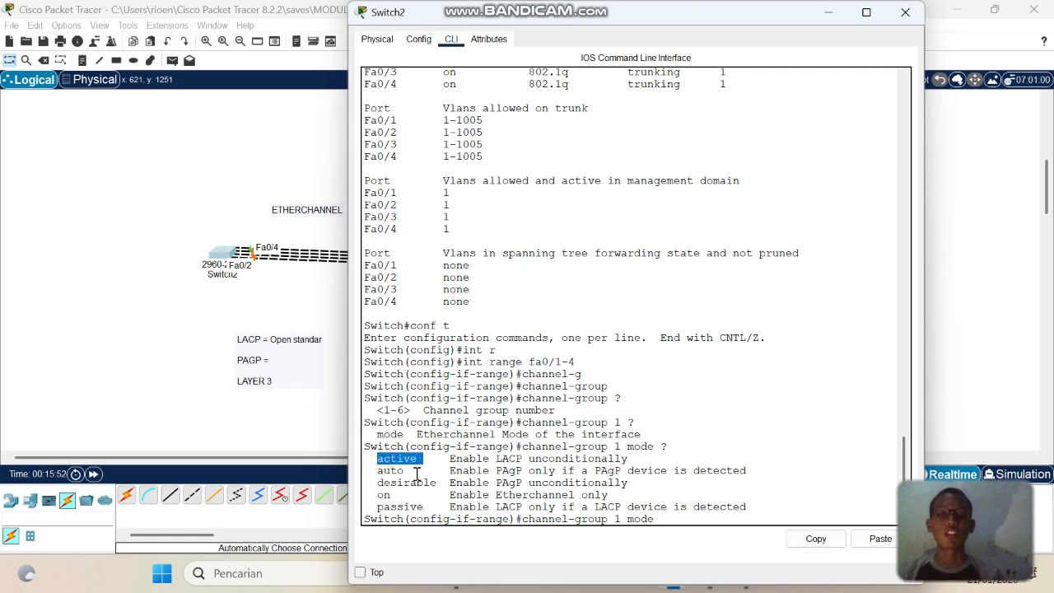
pyautogui.moveTo(371, 506); pyautogui.dragTo(428, 511)
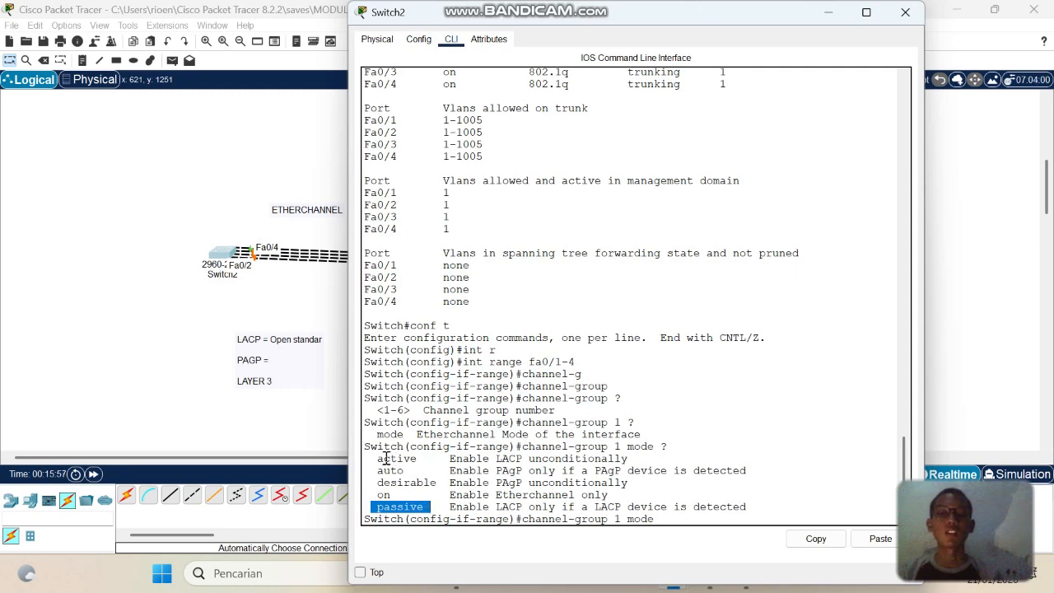
pyautogui.moveTo(384, 458); pyautogui.dragTo(463, 459)
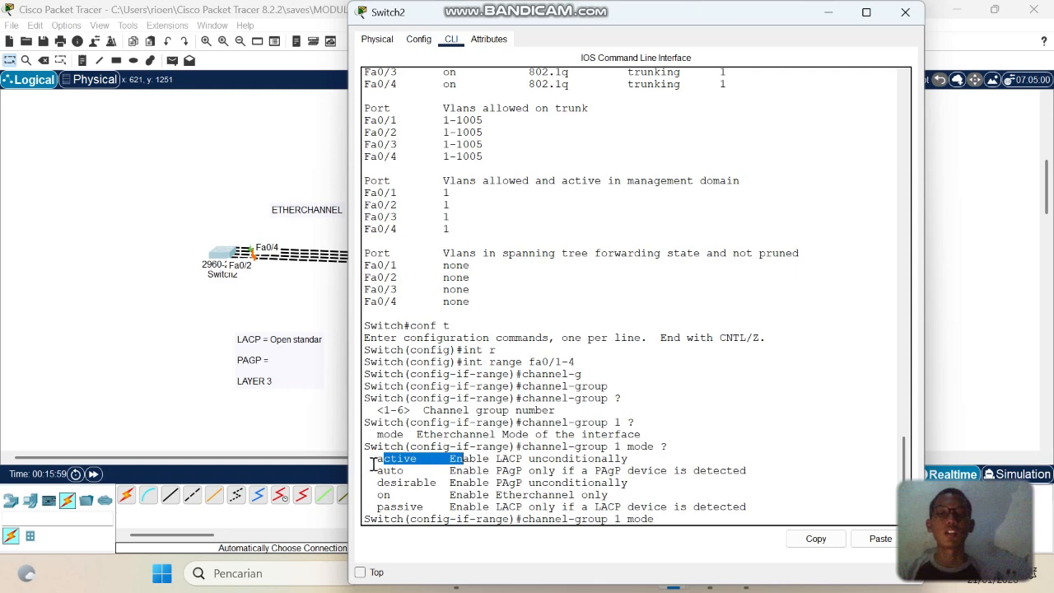
pyautogui.moveTo(370, 459); pyautogui.dragTo(641, 465)
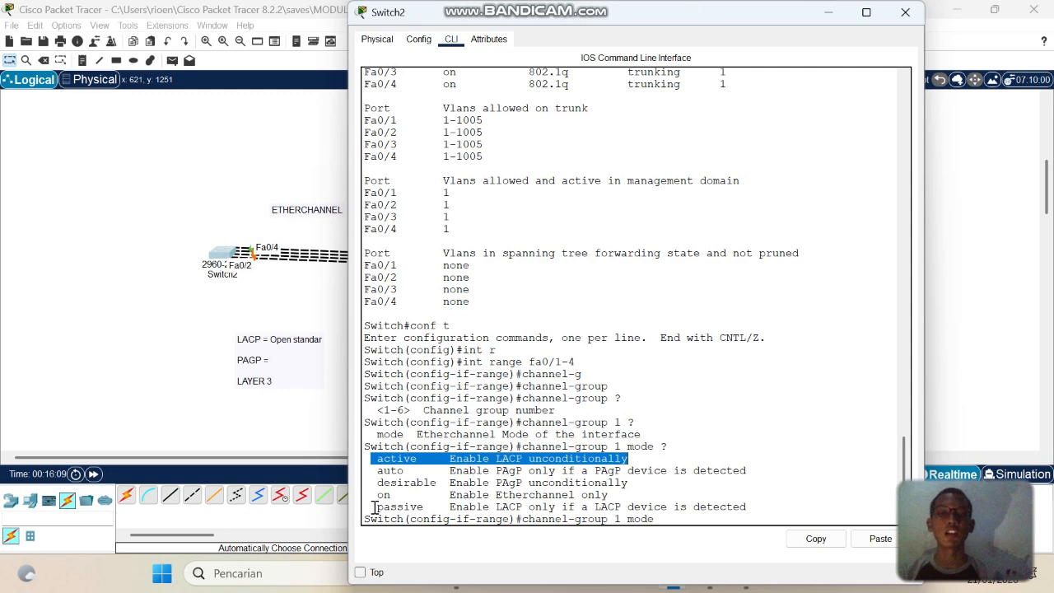
pyautogui.moveTo(374, 506); pyautogui.dragTo(752, 504)
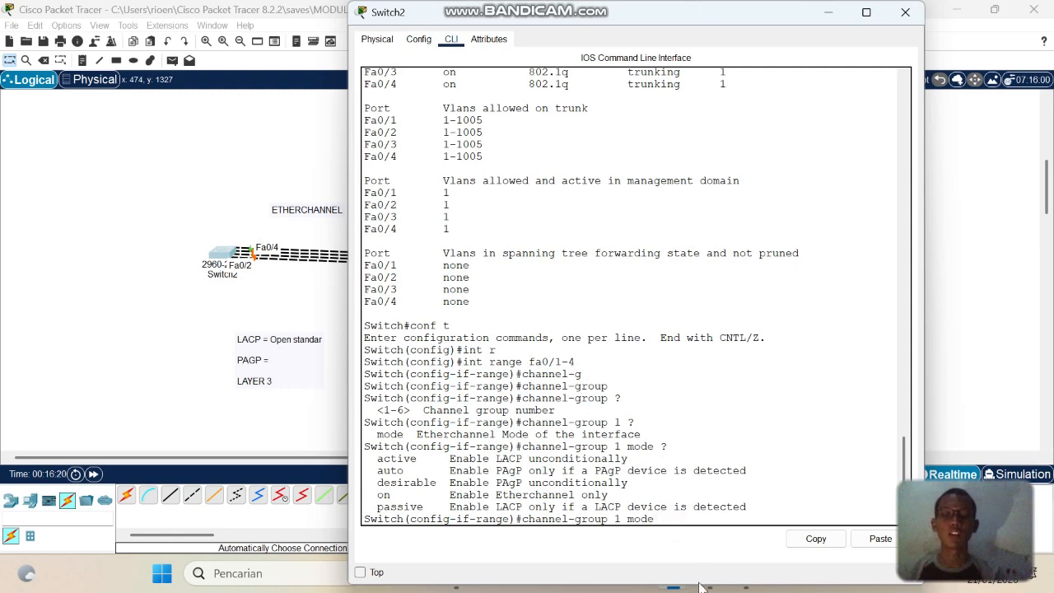
# Complete the command as channel-group 1 mode active and apply it to Switch2's port range
pyautogui.write('act')
pyautogui.press('Tab')
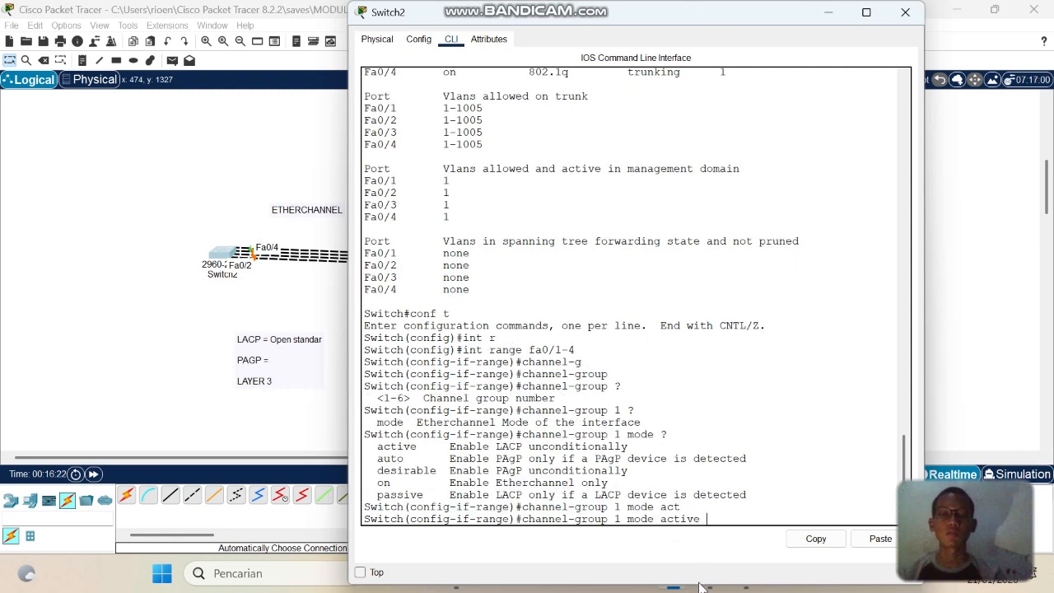
pyautogui.press('Return')
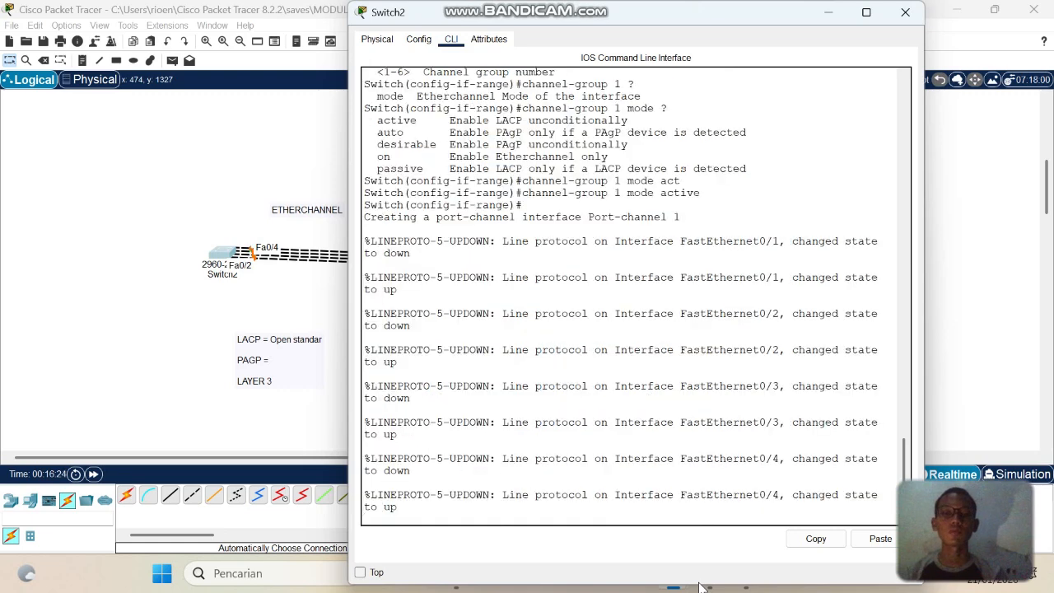
# Exit interface-range and global configuration mode on Switch2, returning to the privileged prompt
pyautogui.press('BackSpace')
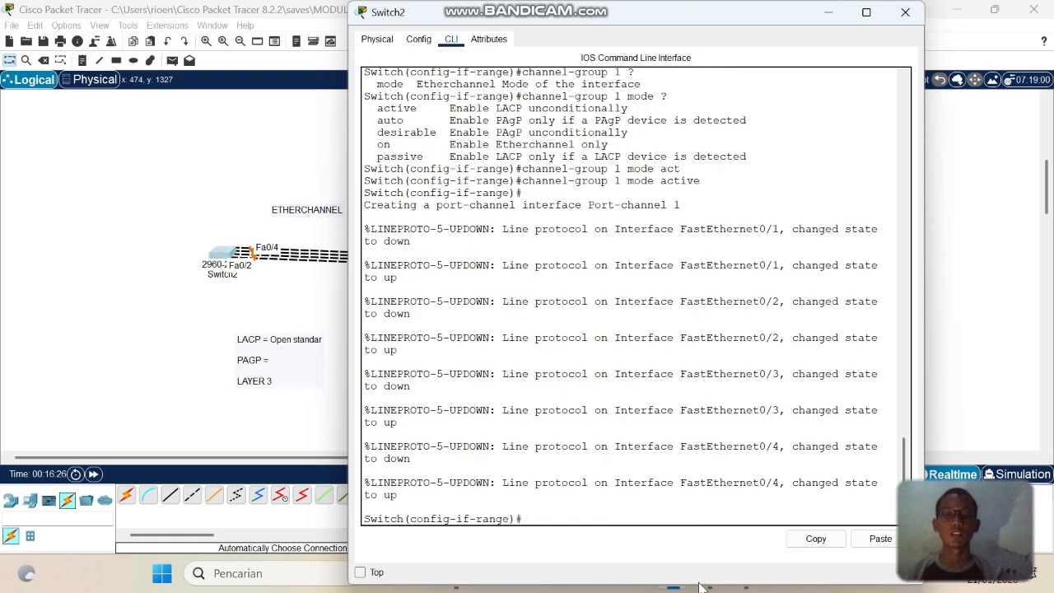
pyautogui.write('ex')
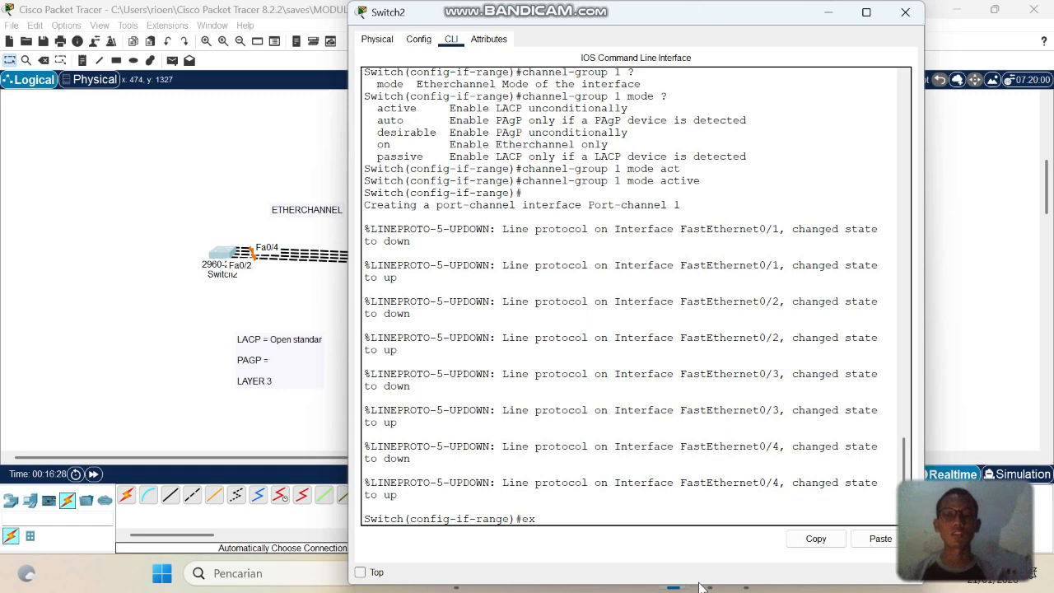
pyautogui.press('Return')
pyautogui.write('ex')
pyautogui.press('Return')
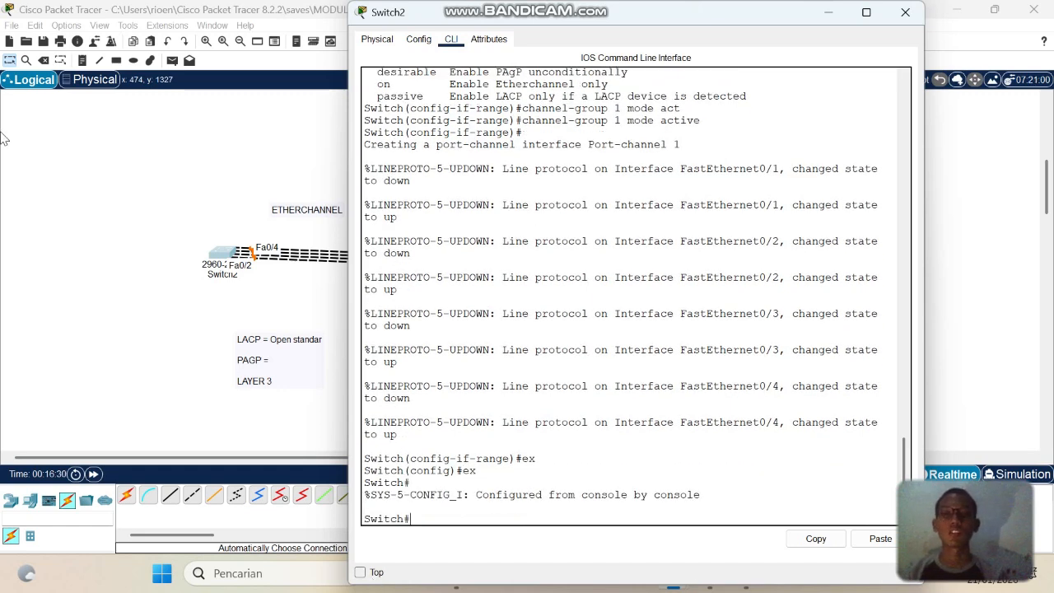
# Move Switch3 in the workspace so that it sits level with Switch2
pyautogui.click(104, 237)
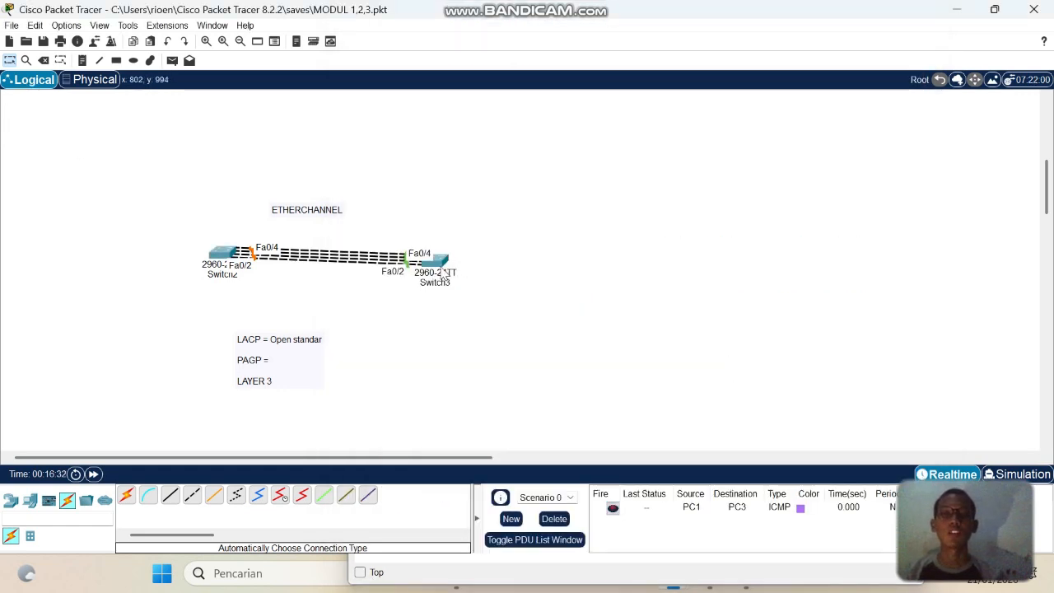
pyautogui.moveTo(435, 262); pyautogui.dragTo(442, 254)
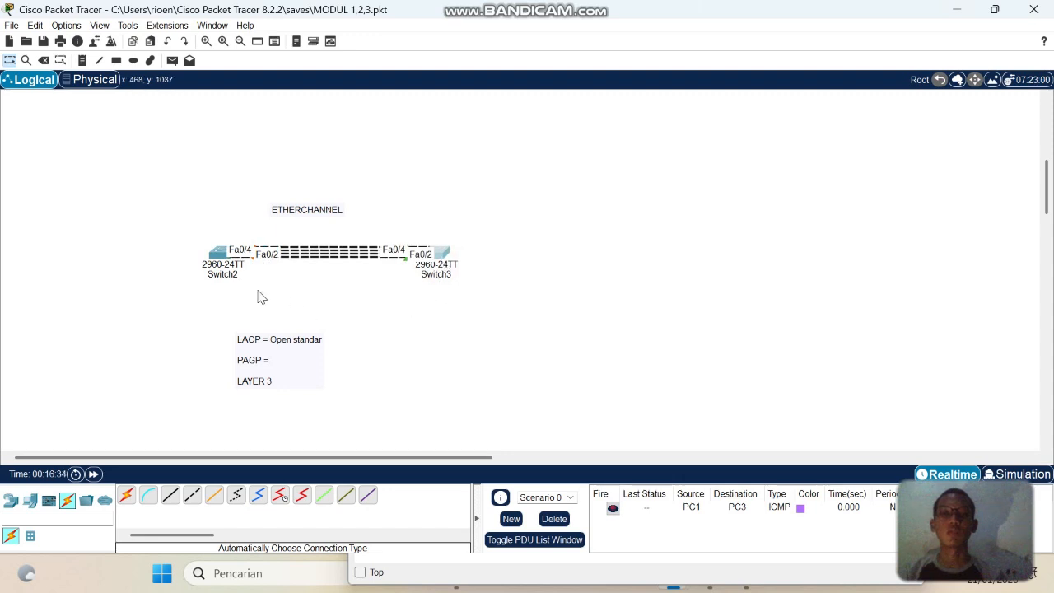
# Try to rename Switch2 as SW1 through its label in the workspace
pyautogui.click(237, 274)
pyautogui.click(245, 276)
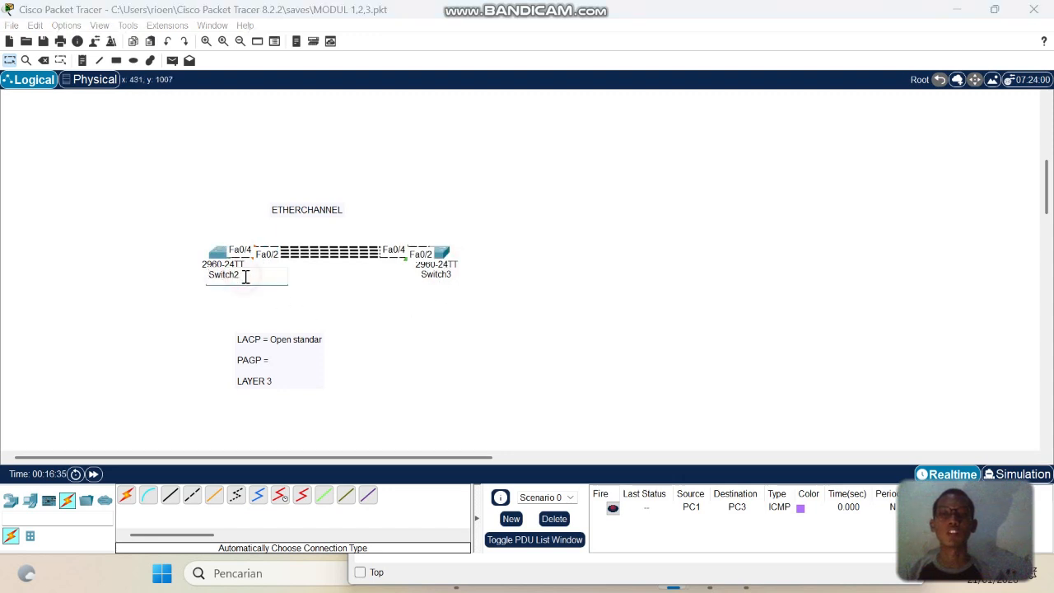
pyautogui.press('BackSpace')
pyautogui.press('BackSpace')
pyautogui.press('BackSpace')
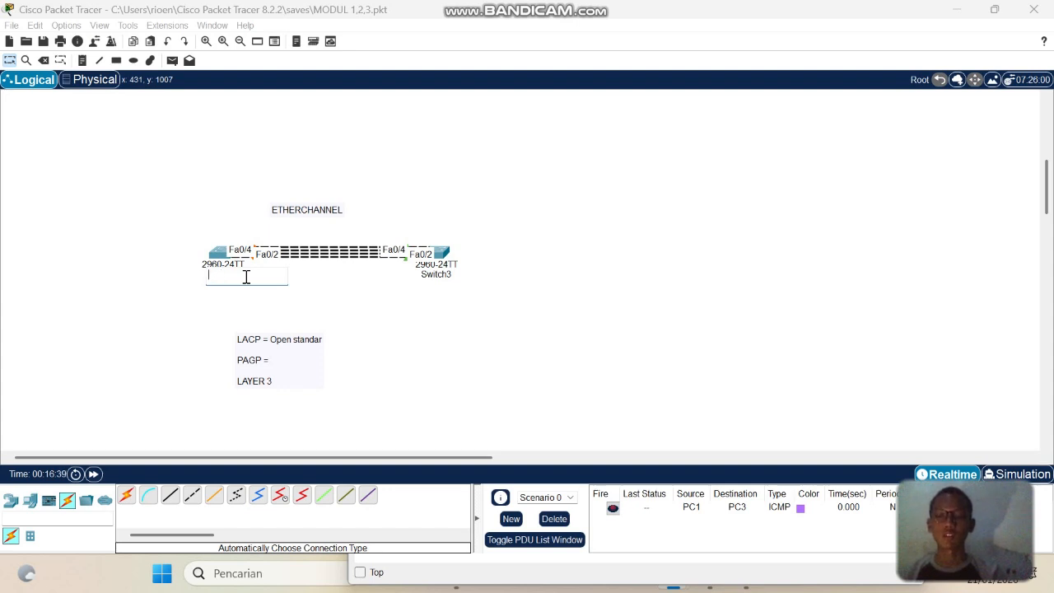
pyautogui.write('SW')
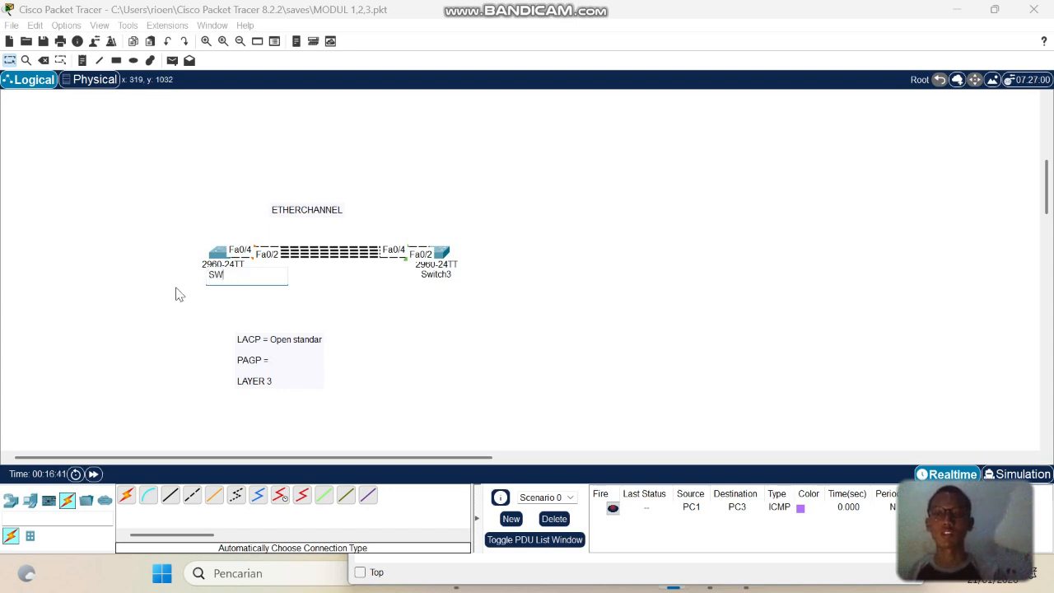
pyautogui.write('1')
pyautogui.click(449, 276)
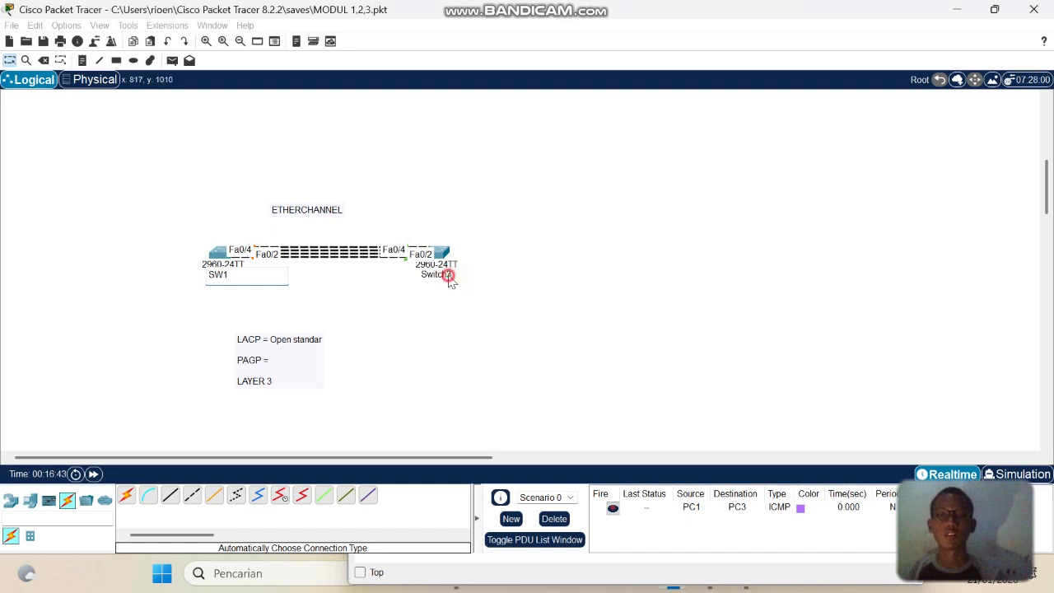
pyautogui.click(587, 305)
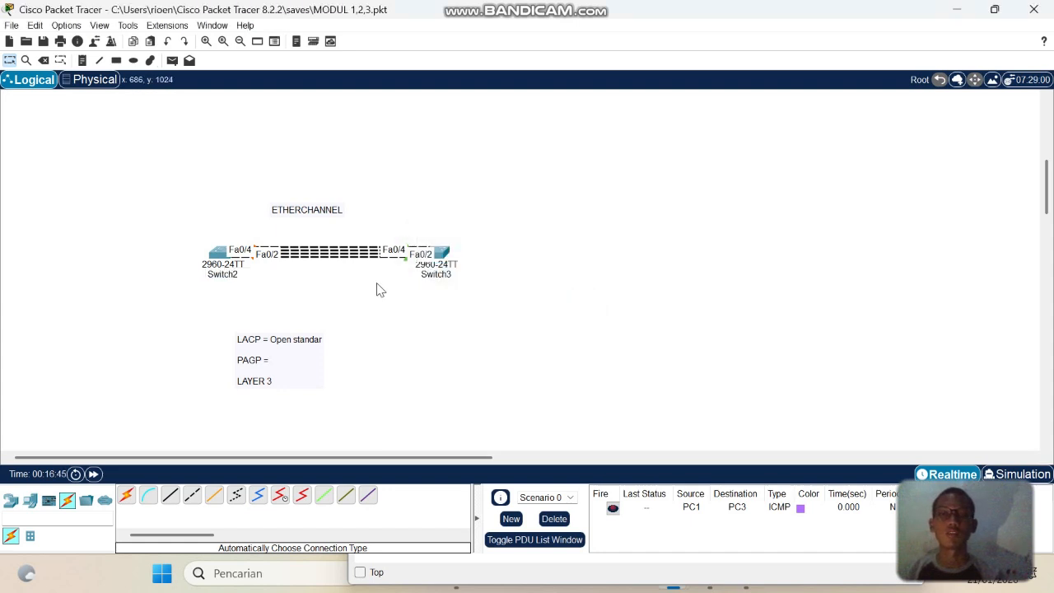
# Rename Switch2 as Switch 01 and Switch3 as Switch 02 through their workspace labels
pyautogui.click(236, 275)
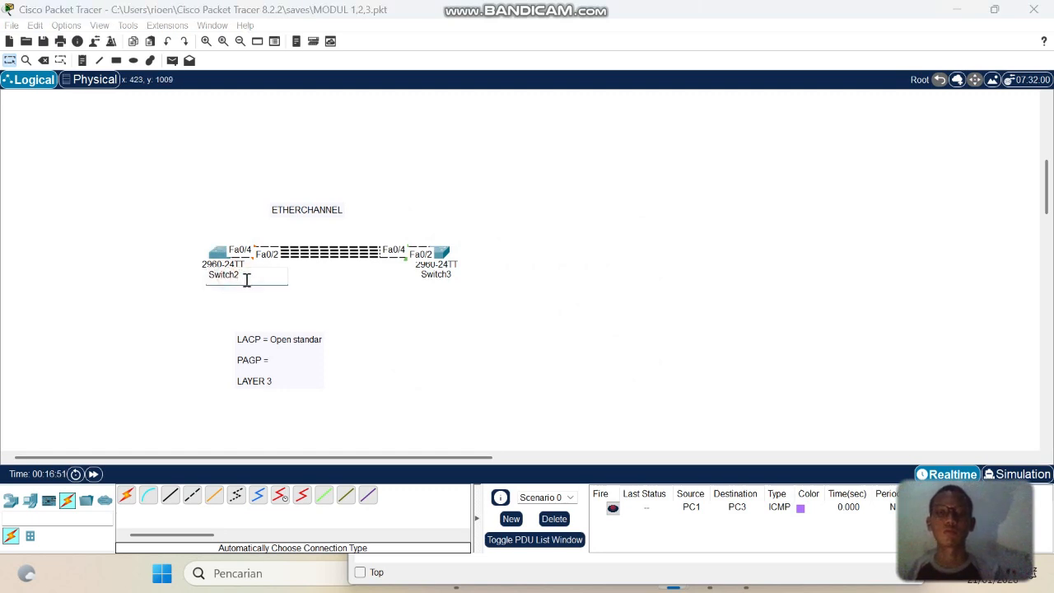
pyautogui.write('1')
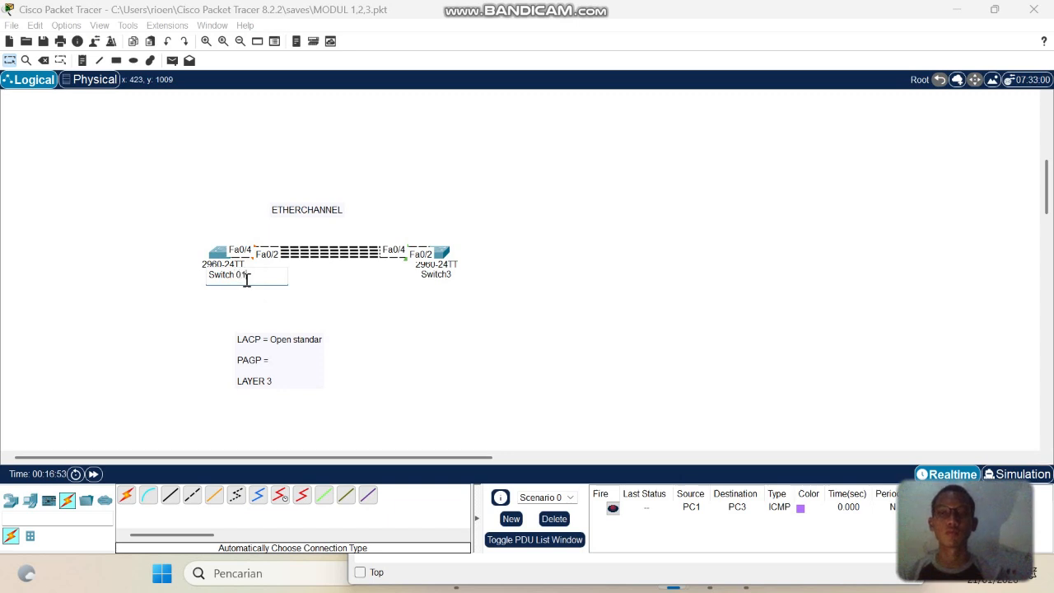
pyautogui.click(207, 368)
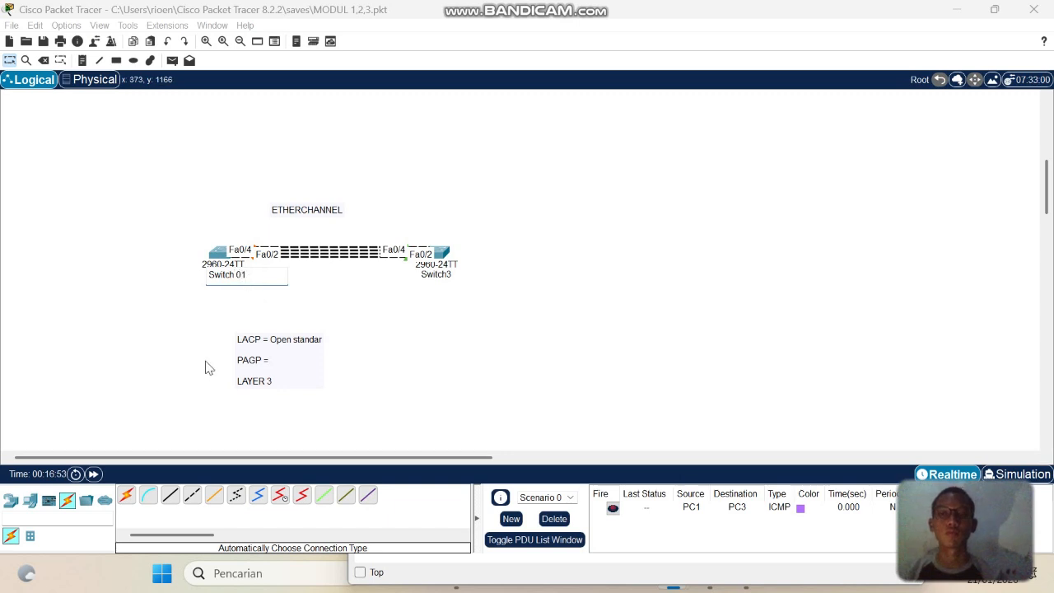
pyautogui.click(439, 276)
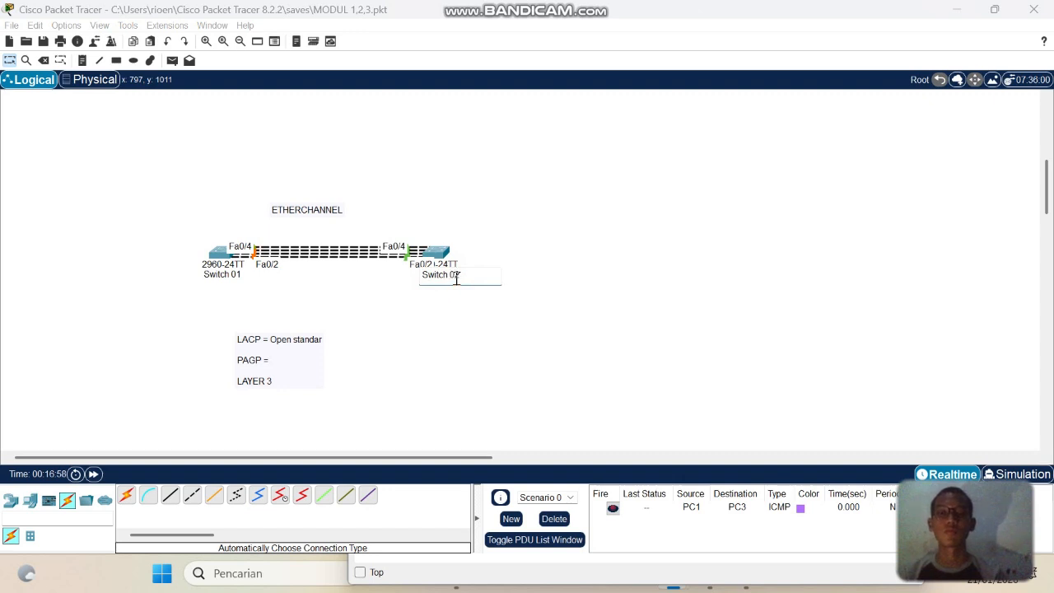
pyautogui.click(349, 428)
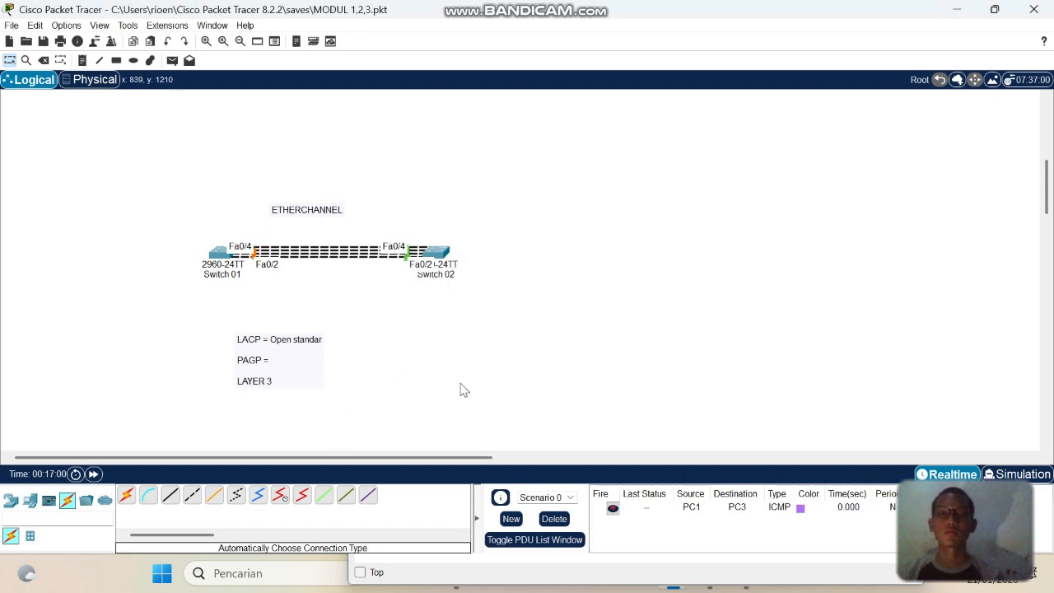
# Open the command line of Switch 02 and enter privileged mode
pyautogui.click(434, 252)
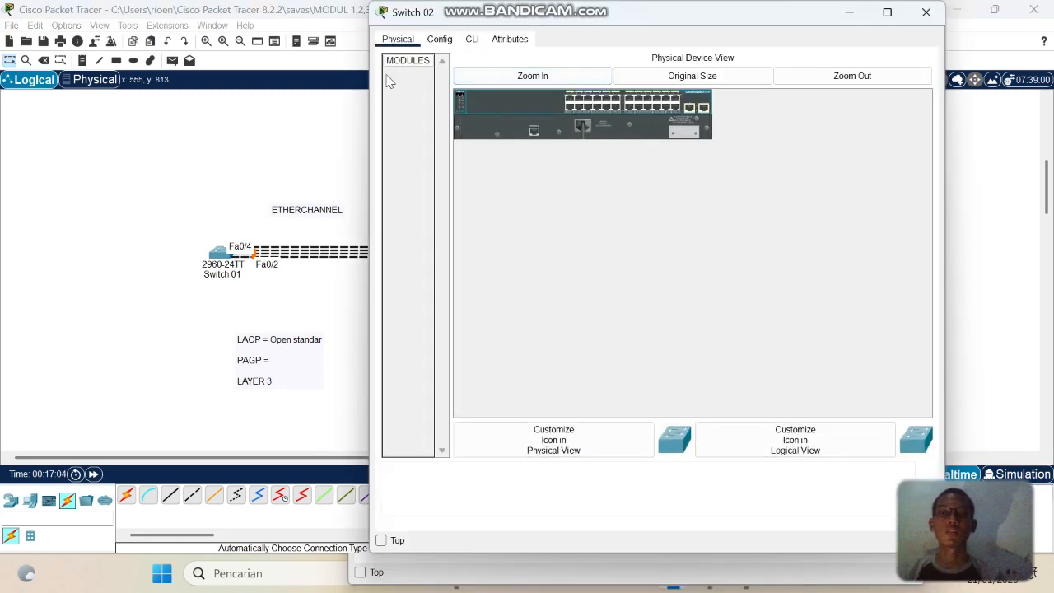
pyautogui.click(471, 39)
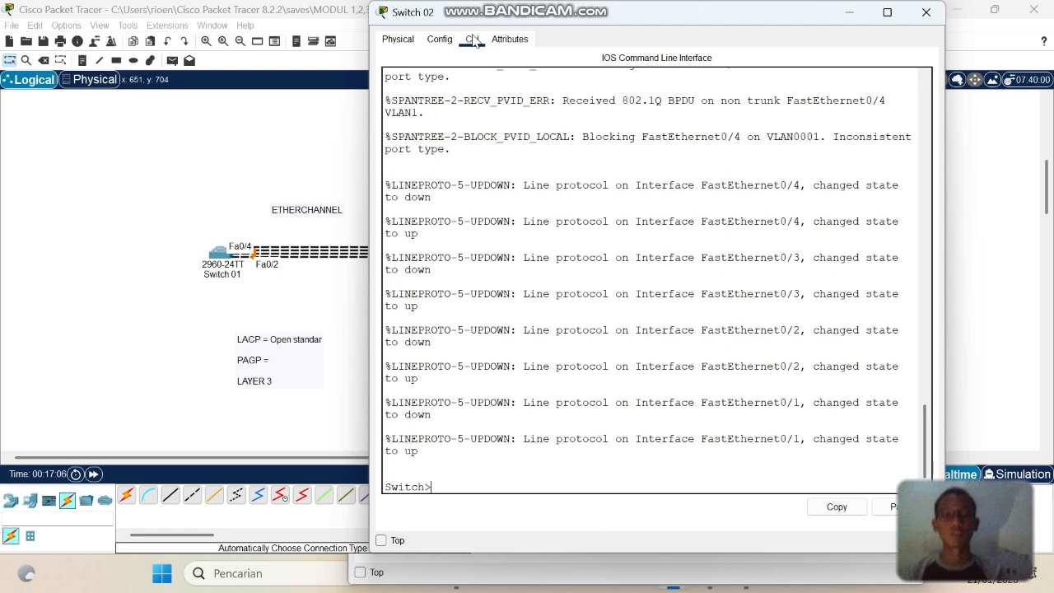
pyautogui.write('EN')
pyautogui.press('Return')
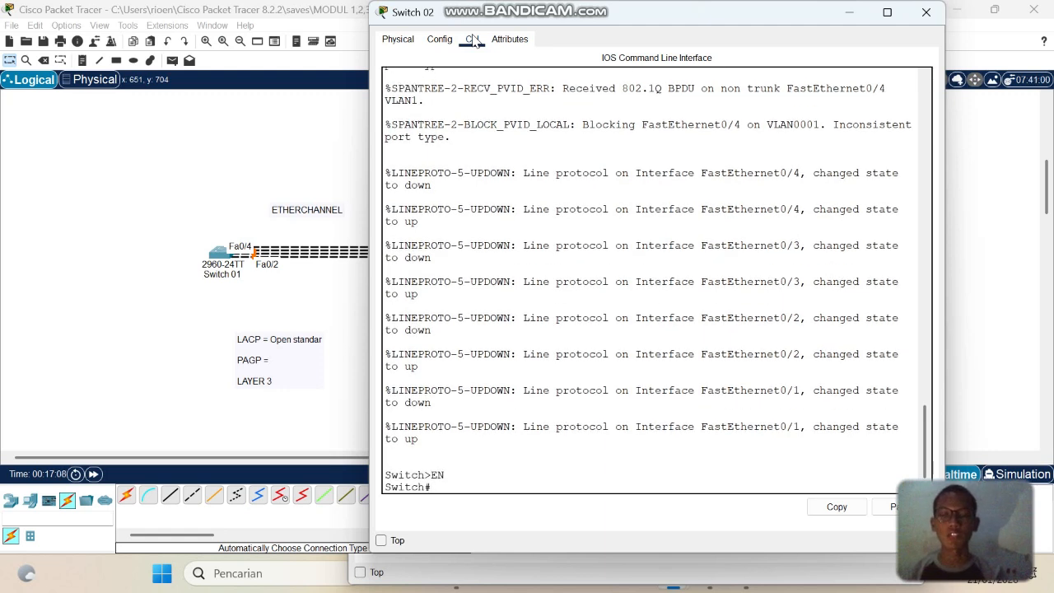
# Run show interfaces trunk on Switch 02 and view the complete trunk listing
pyautogui.write('cint')
pyautogui.press('BackSpace')
pyautogui.press('BackSpace')
pyautogui.press('BackSpace')
pyautogui.write('sh')
pyautogui.press('Tab')
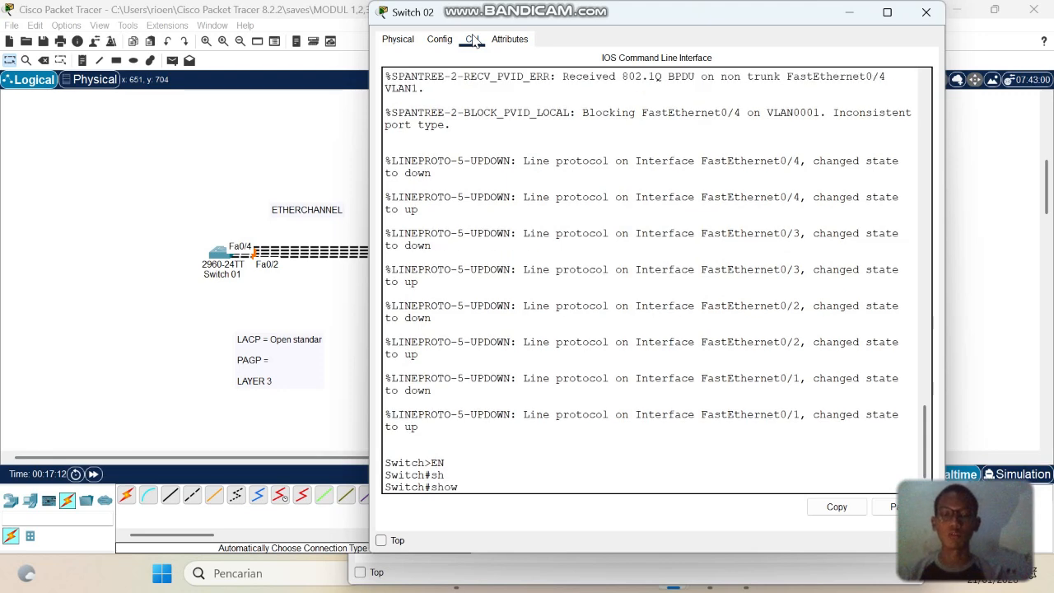
pyautogui.write('int')
pyautogui.press('Tab')
pyautogui.write('tr')
pyautogui.press('Tab')
pyautogui.press('Return')
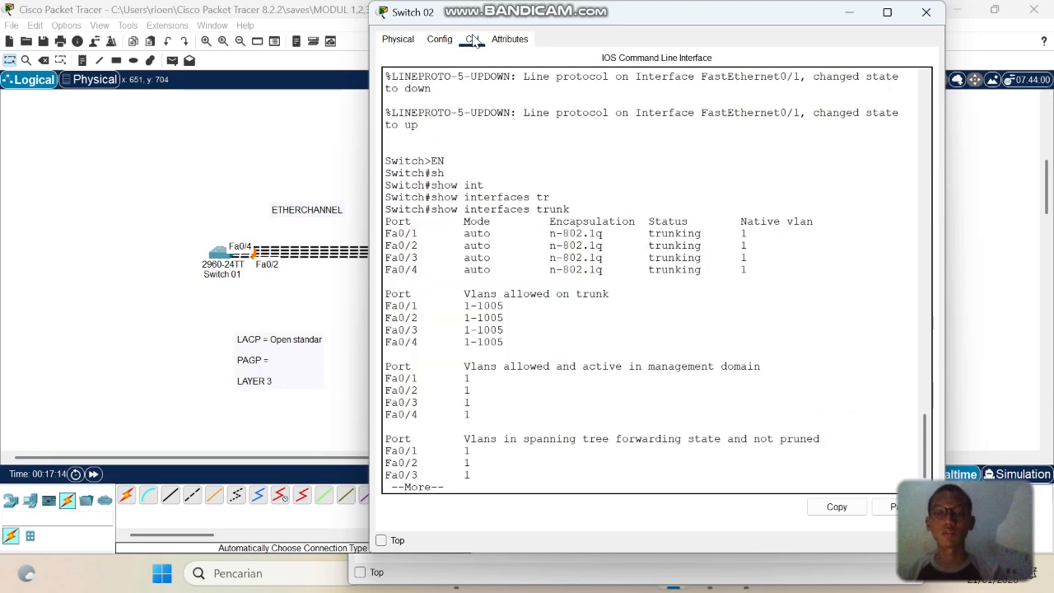
pyautogui.press('space')
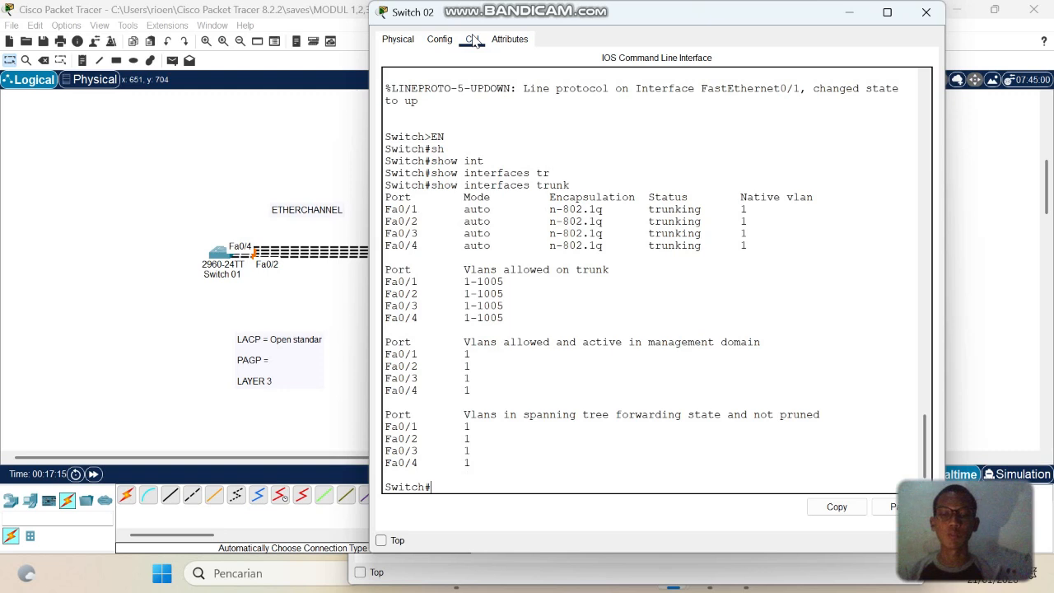
# Enter global configuration mode on Switch 02 and select interface range fa0/1-4
pyautogui.write('conf')
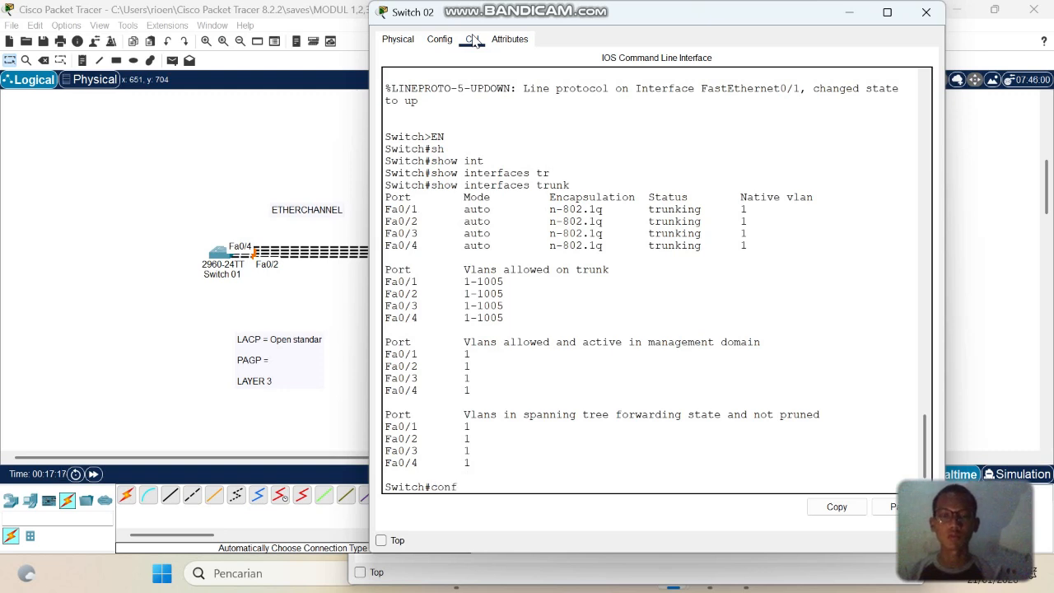
pyautogui.write(' t')
pyautogui.press('Return')
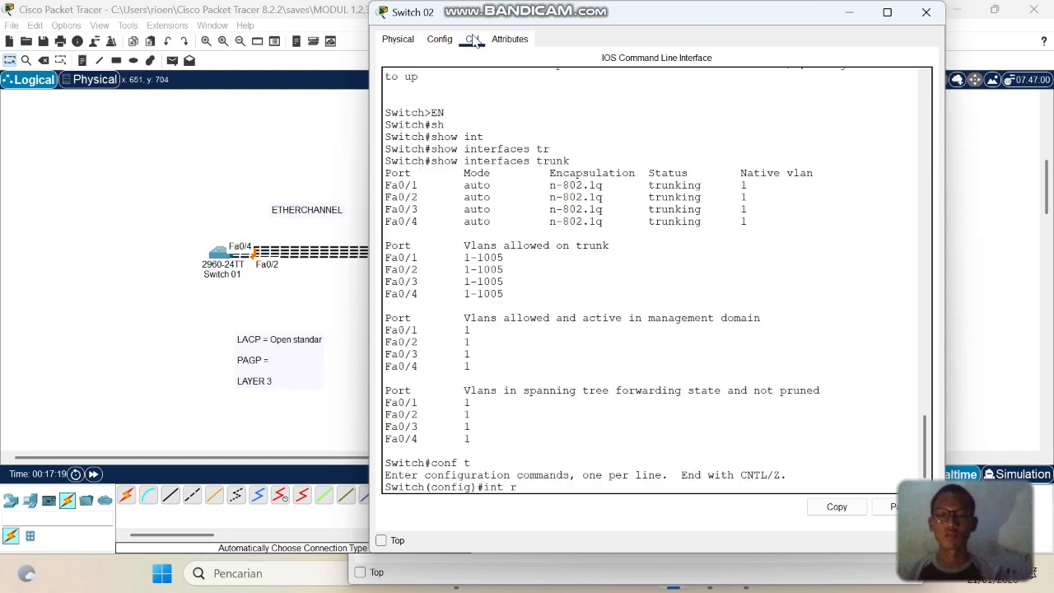
pyautogui.press('Tab')
pyautogui.write('fa0')
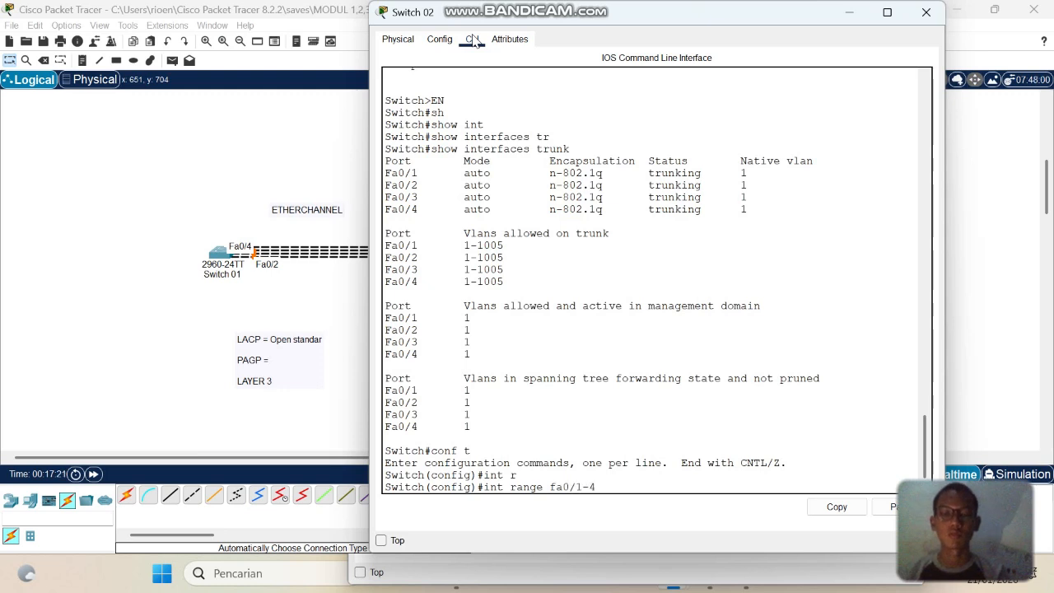
pyautogui.press('Return')
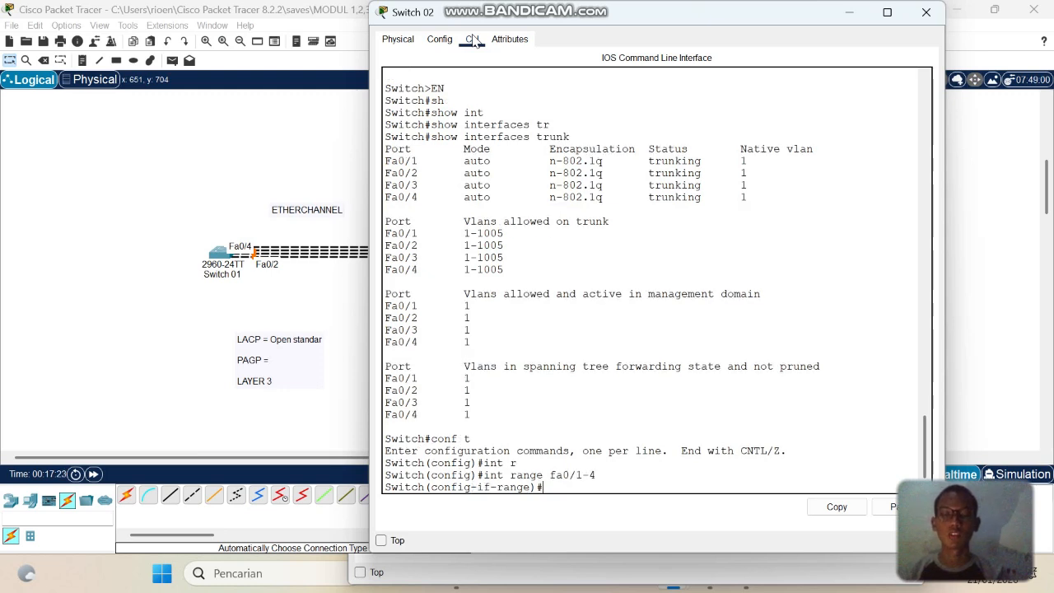
# Set the selected port range on Switch 02 to switchport mode trunk
pyautogui.write('sw')
pyautogui.press('Tab')
pyautogui.write('mo')
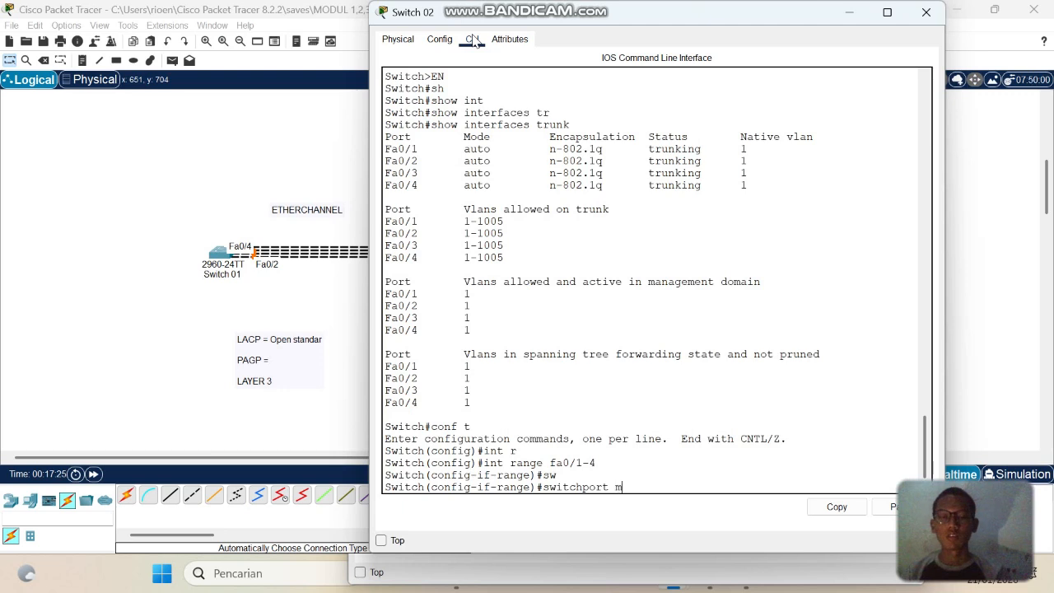
pyautogui.press('Tab')
pyautogui.write('tr')
pyautogui.press('Tab')
pyautogui.press('Return')
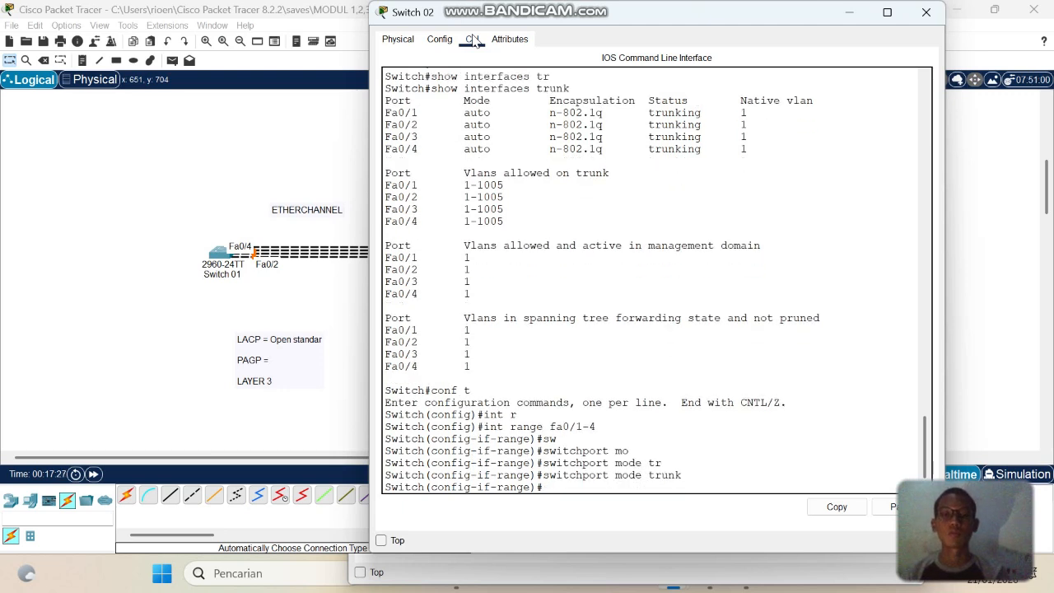
# Begin the channel-group 1 mode command for Switch 02's port range, leaving the mode unspecified
pyautogui.write('channe')
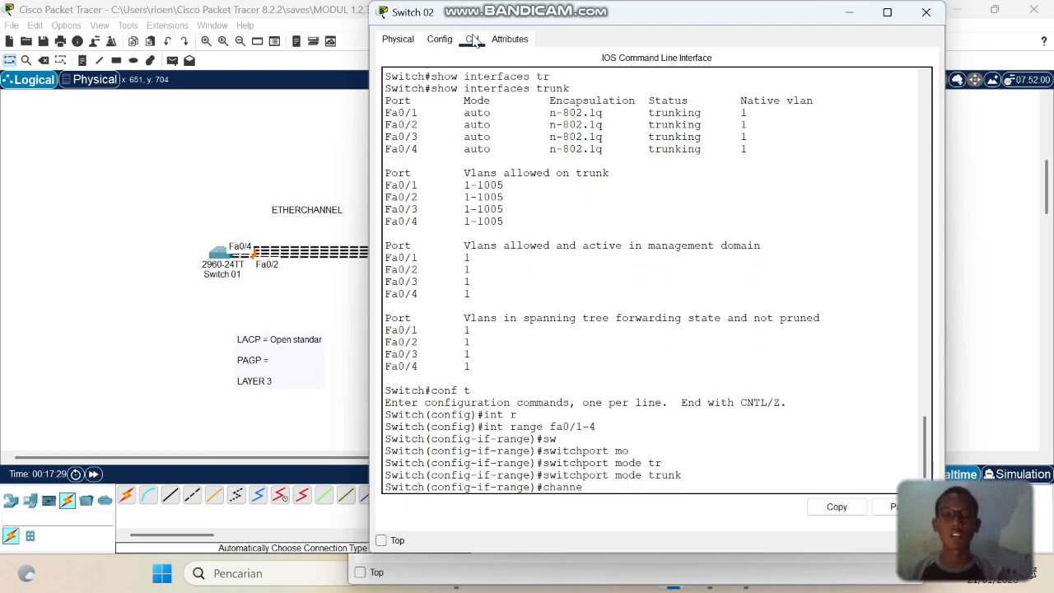
pyautogui.write('l-g')
pyautogui.press('Tab')
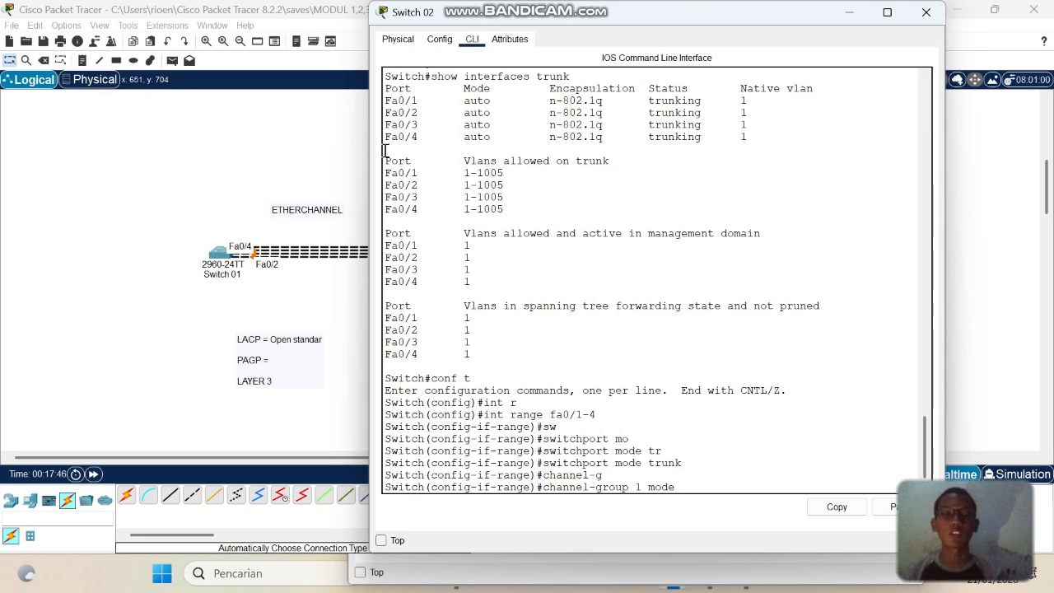
# Check the channel-group mode used on Switch 01 in its command history and return to Switch 02's command line
pyautogui.click(207, 315)
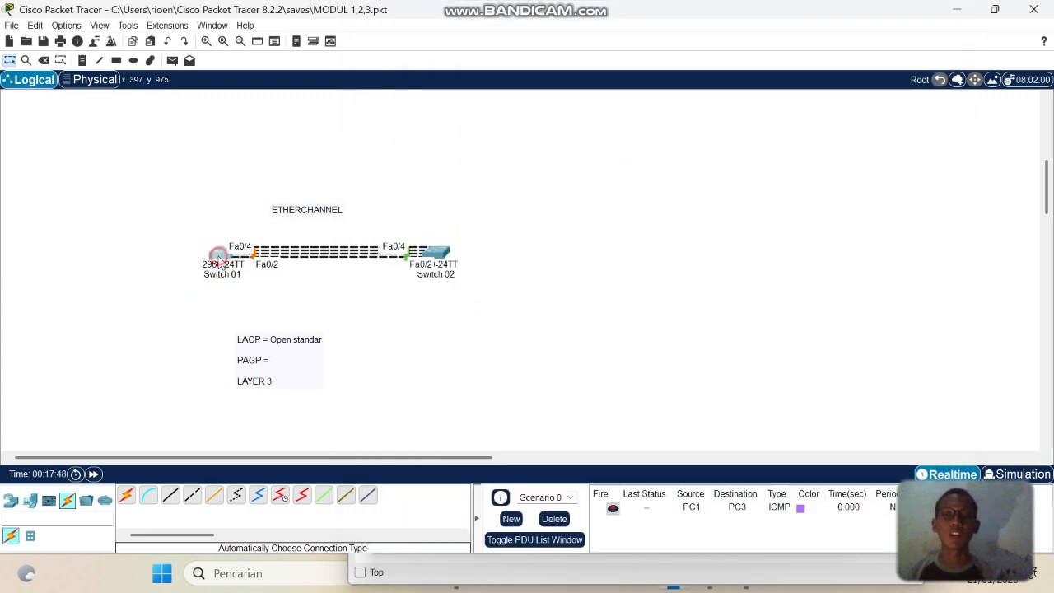
pyautogui.click(221, 253)
pyautogui.scroll(4, 655, 296)
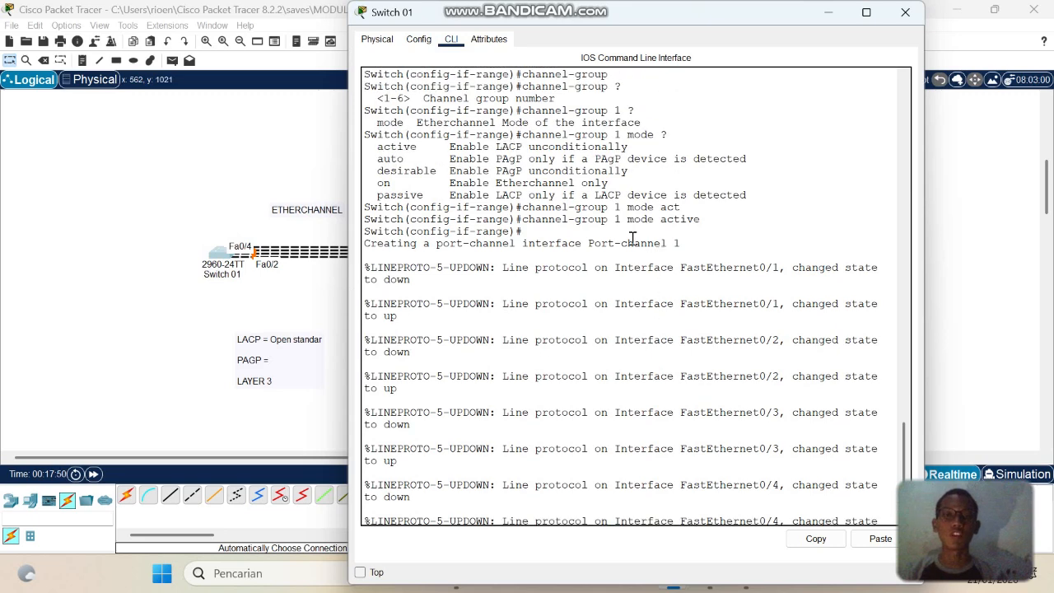
pyautogui.click(198, 181)
pyautogui.click(437, 257)
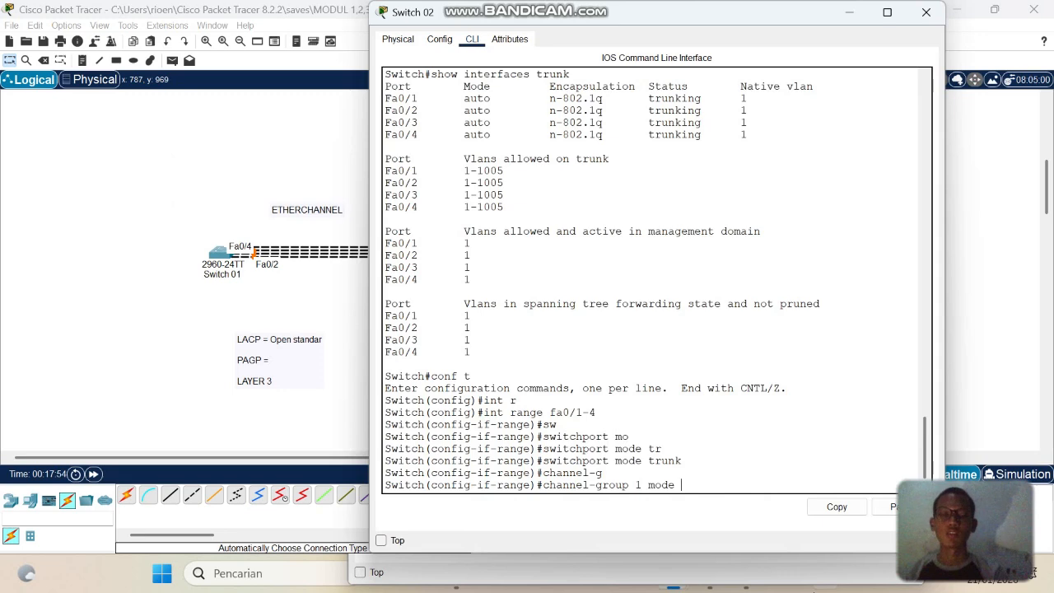
# Complete the command as channel-group 1 mode passive on Switch 02's port range, and exit to privileged mode
pyautogui.press('Tab')
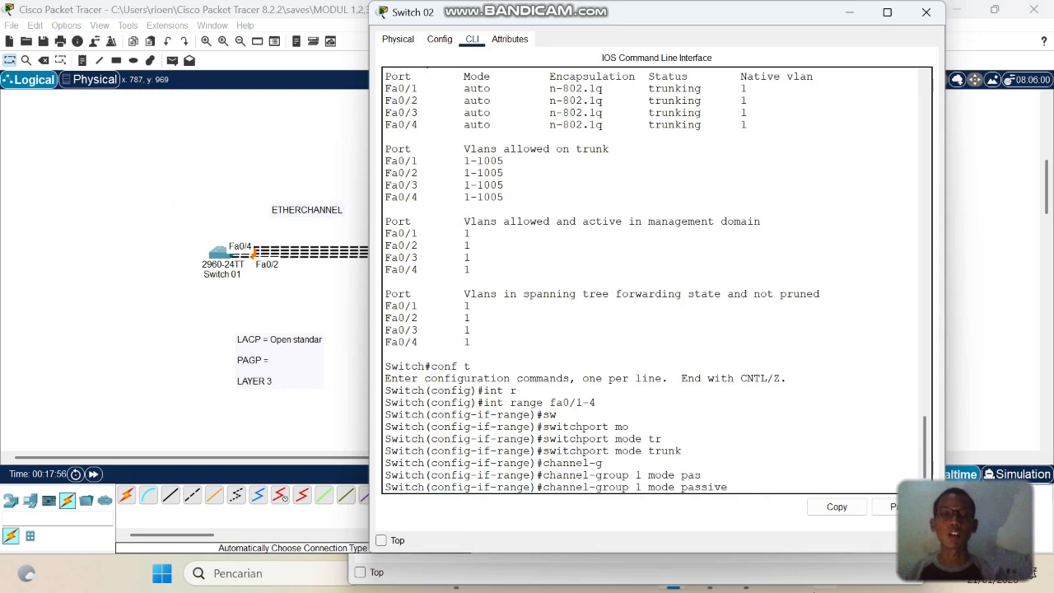
pyautogui.press('Return')
pyautogui.write('ex')
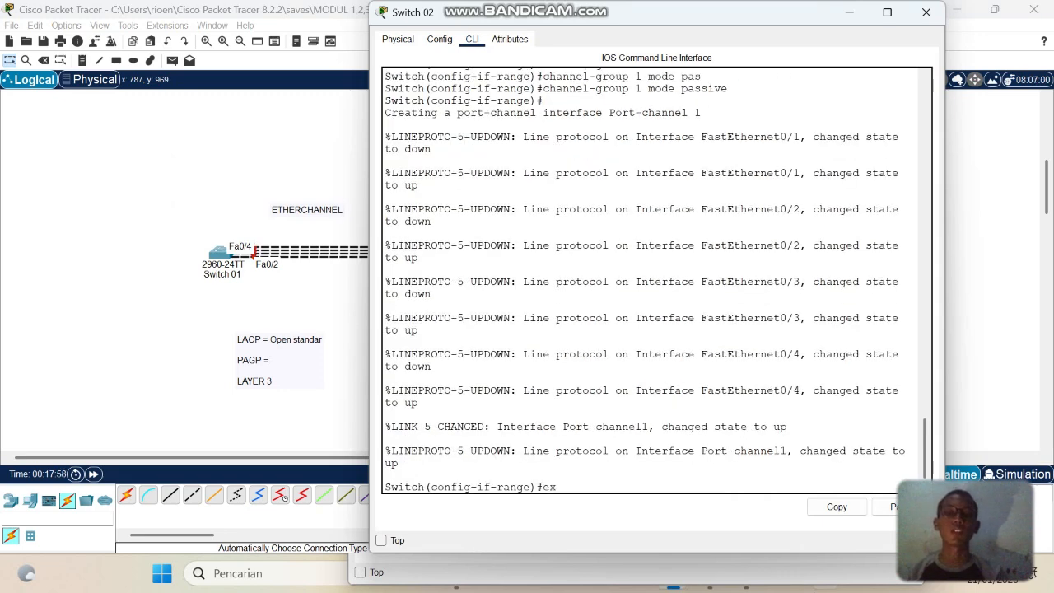
pyautogui.press('Return')
pyautogui.write('ex')
pyautogui.press('Return')
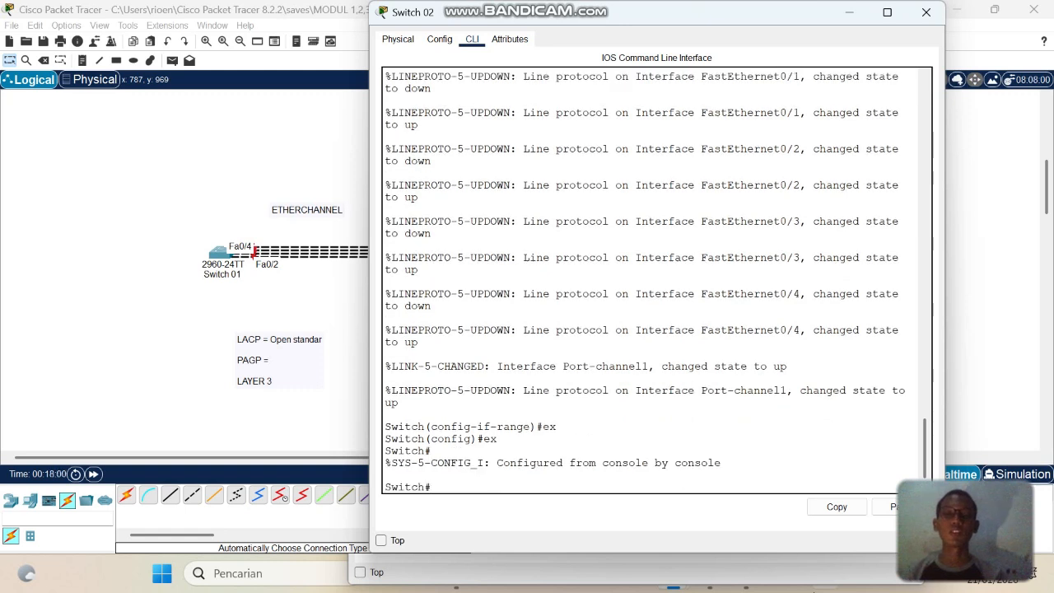
# Return to the topology and fast-forward the simulation time for the links between Switch 01 and Switch 02
pyautogui.click(331, 405)
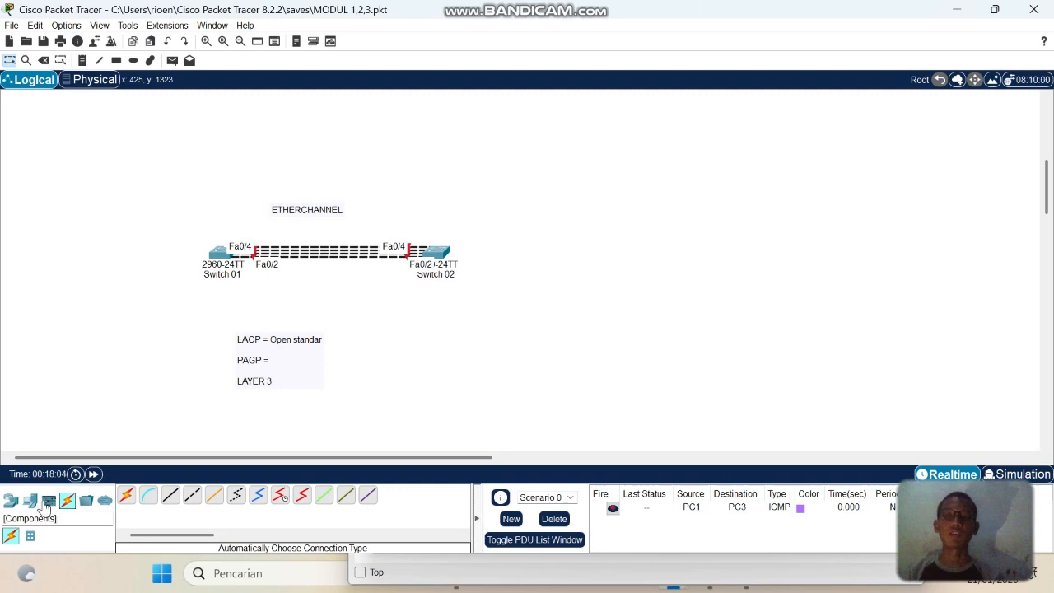
pyautogui.click(94, 475)
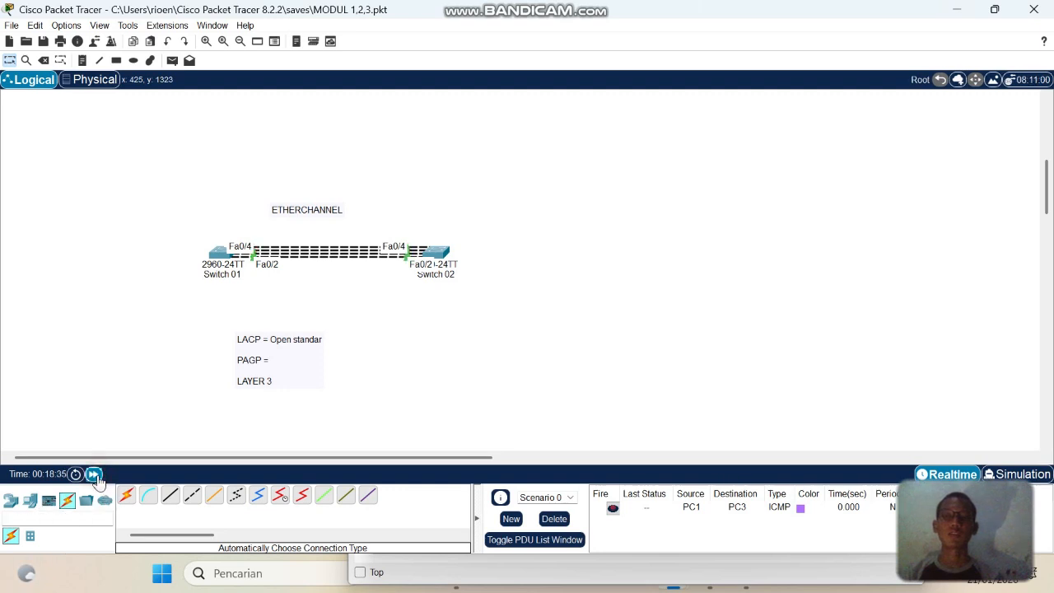
pyautogui.click(94, 474)
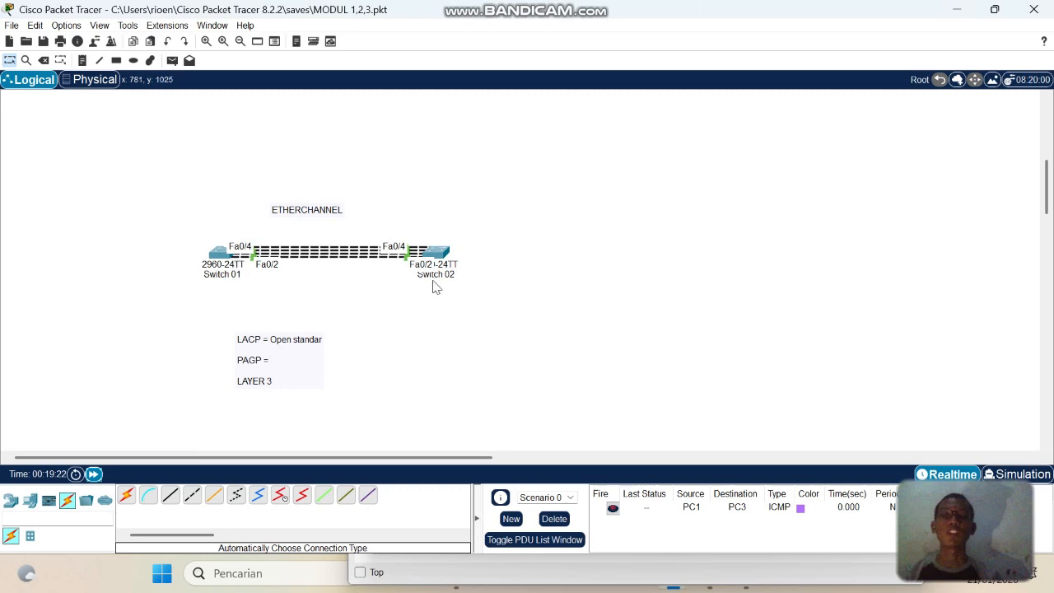
# Display the EtherChannel status on Switch 02 with show etherchannel summary
pyautogui.click(440, 255)
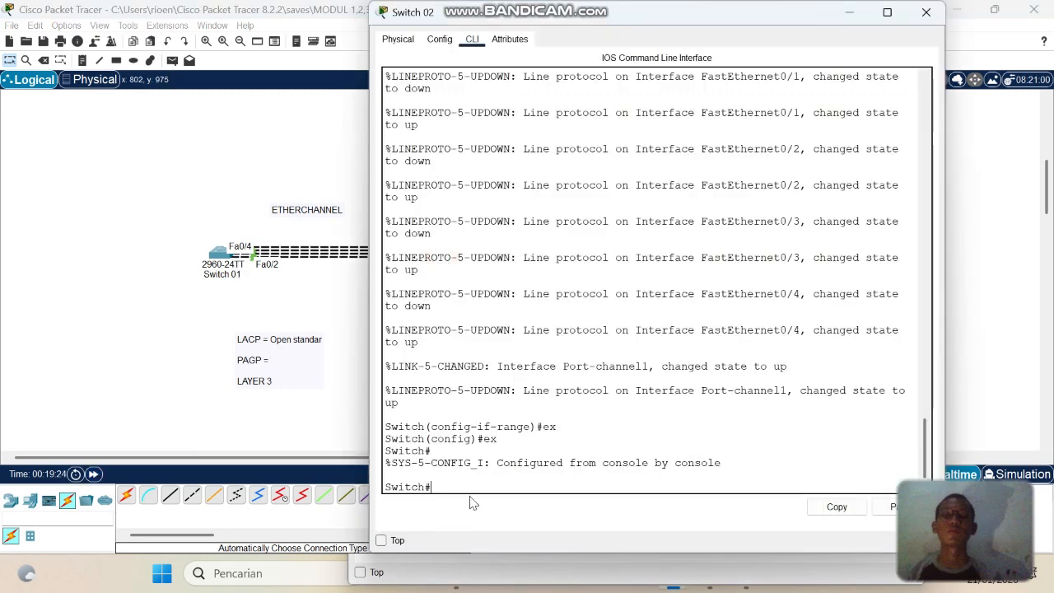
pyautogui.write('sh')
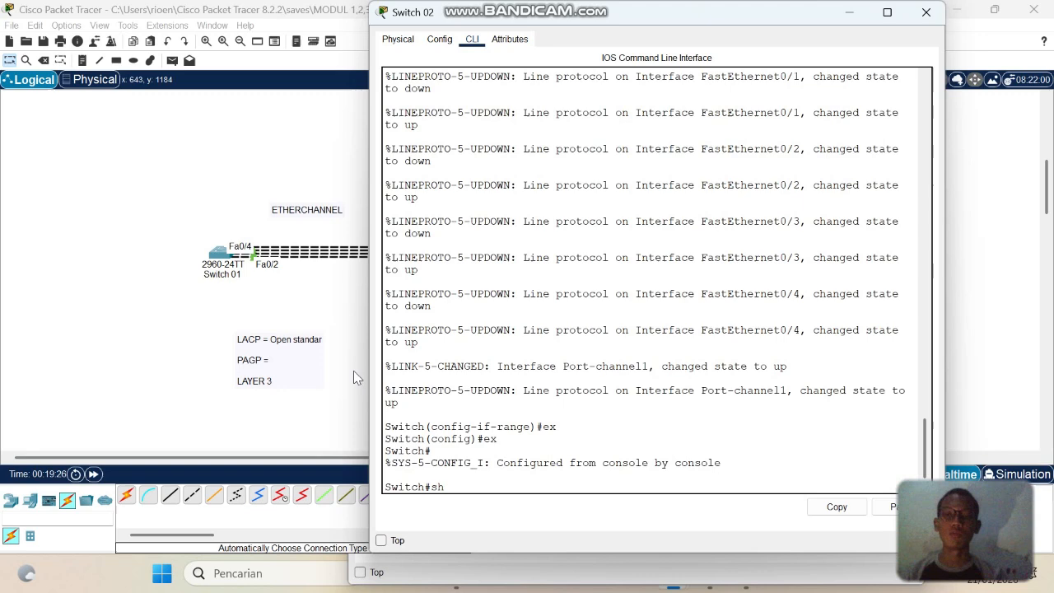
pyautogui.press('Tab')
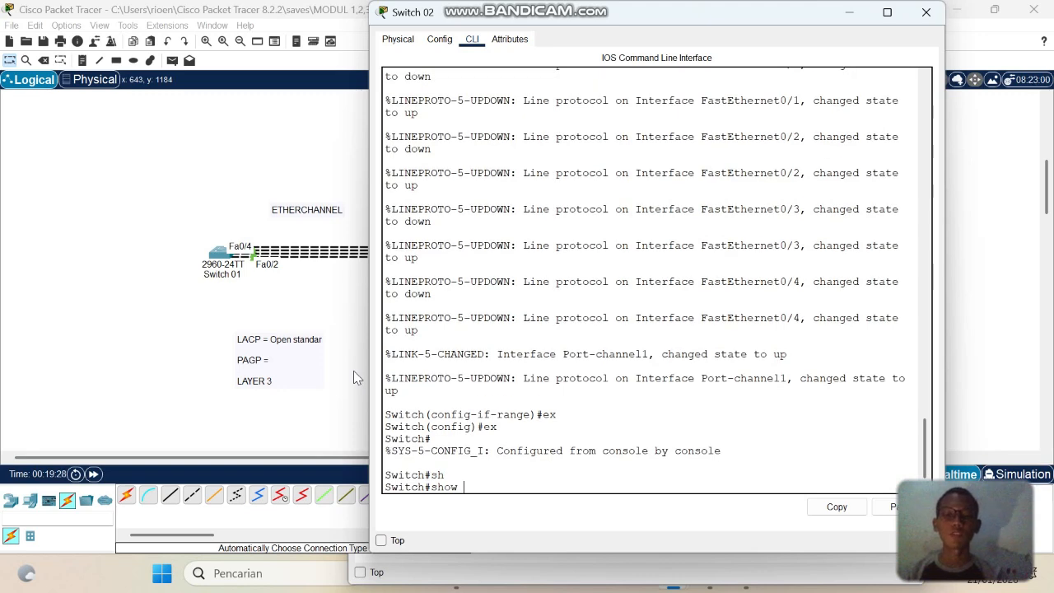
pyautogui.write('et')
pyautogui.press('Tab')
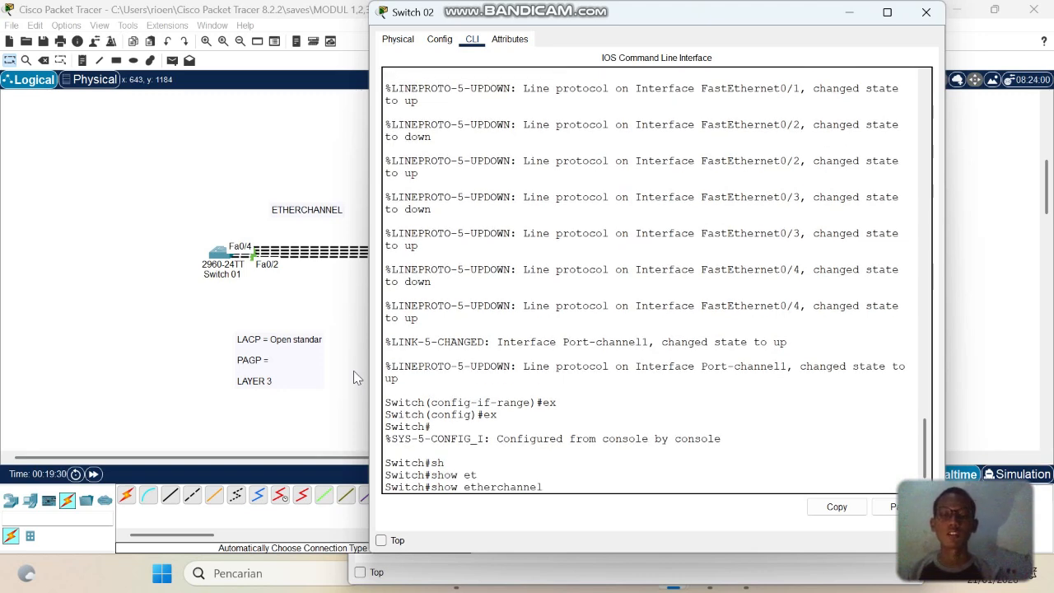
pyautogui.write('su')
pyautogui.press('Tab')
pyautogui.press('Return')
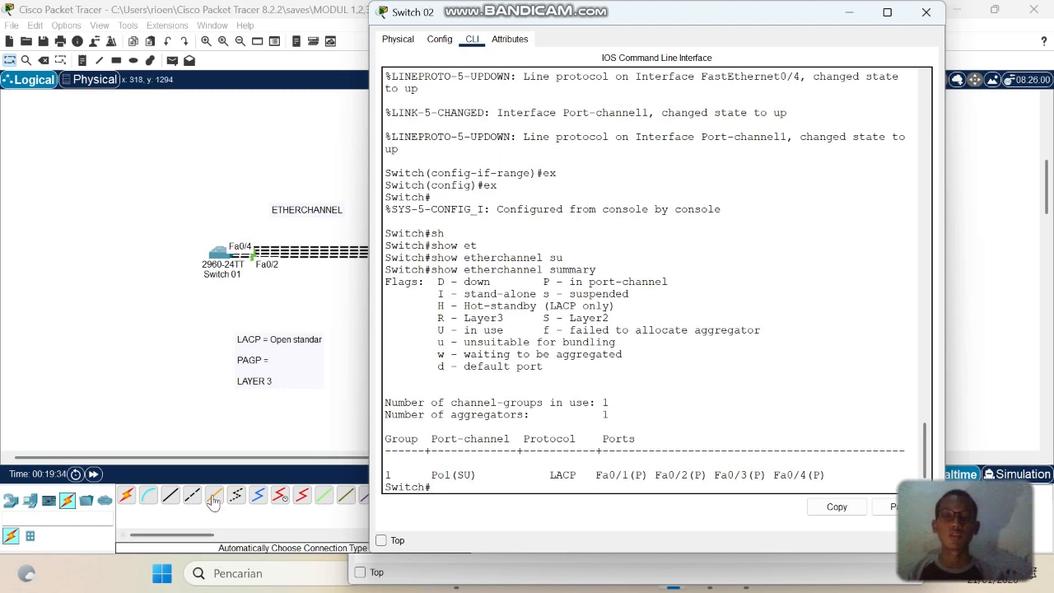
# Examine Switch 02's summary row, matching the port-channel flags to the legend and checking the protocol and member ports
pyautogui.moveTo(383, 474); pyautogui.dragTo(452, 479)
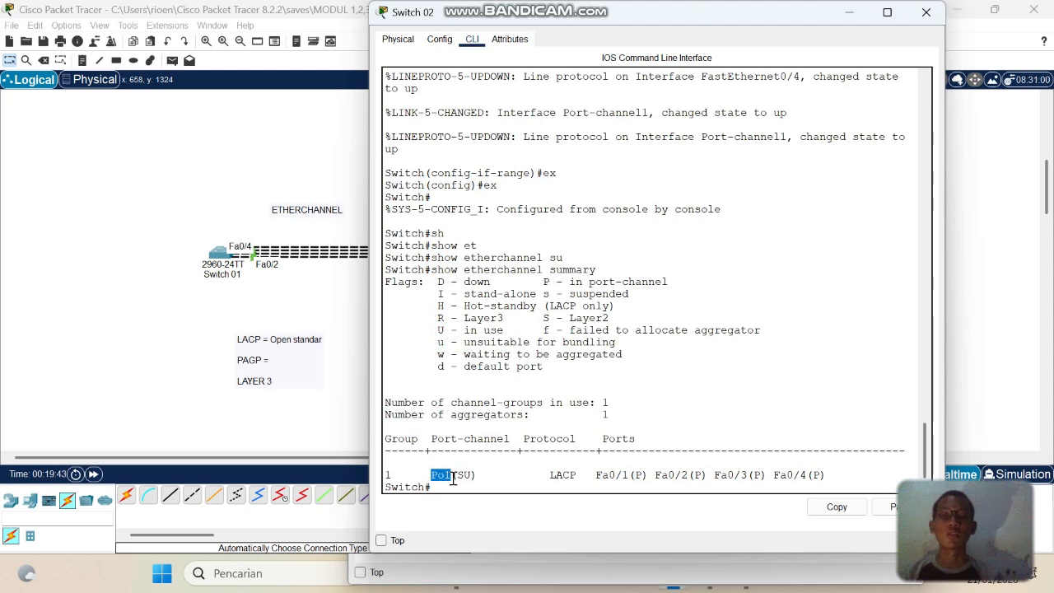
pyautogui.moveTo(459, 475)
pyautogui.mouseDown()
pyautogui.moveTo(472, 476)
pyautogui.moveTo(464, 480)
pyautogui.mouseUp()
pyautogui.click(466, 475)
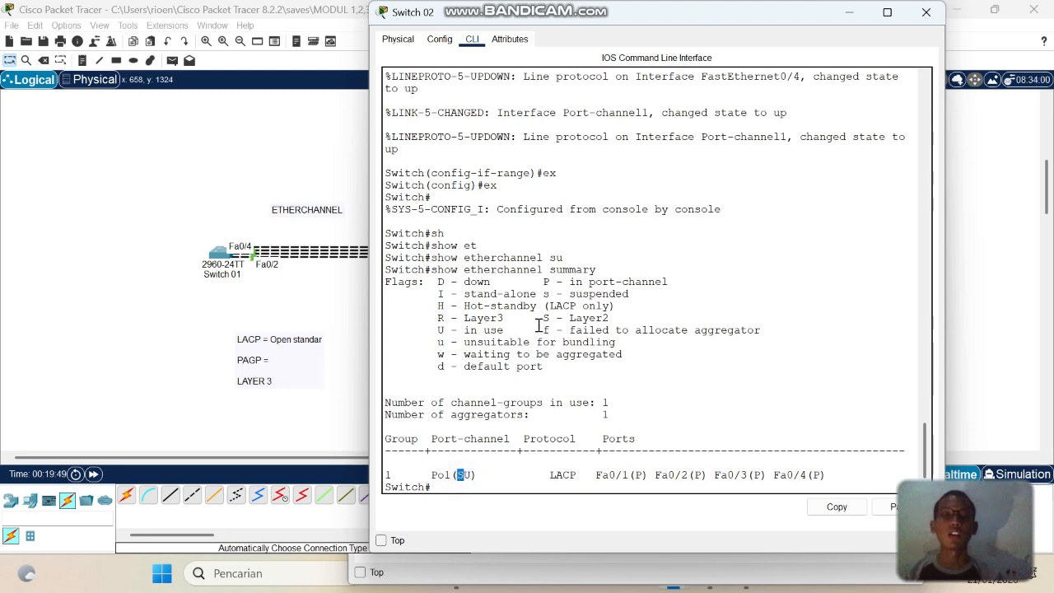
pyautogui.moveTo(543, 318); pyautogui.dragTo(612, 319)
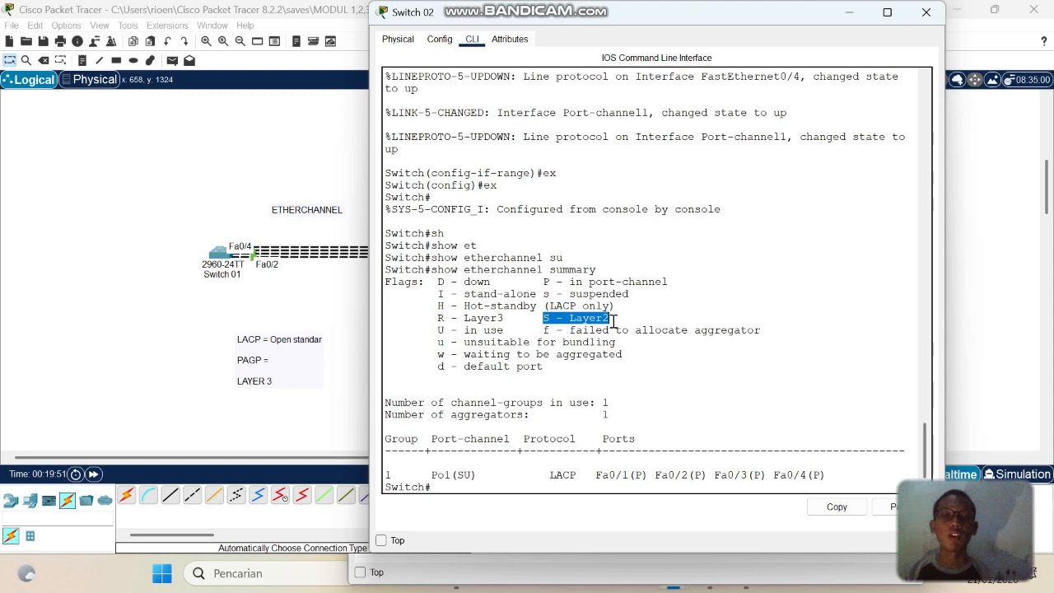
pyautogui.moveTo(467, 475); pyautogui.dragTo(476, 474)
pyautogui.moveTo(430, 329); pyautogui.dragTo(512, 329)
pyautogui.click(511, 330)
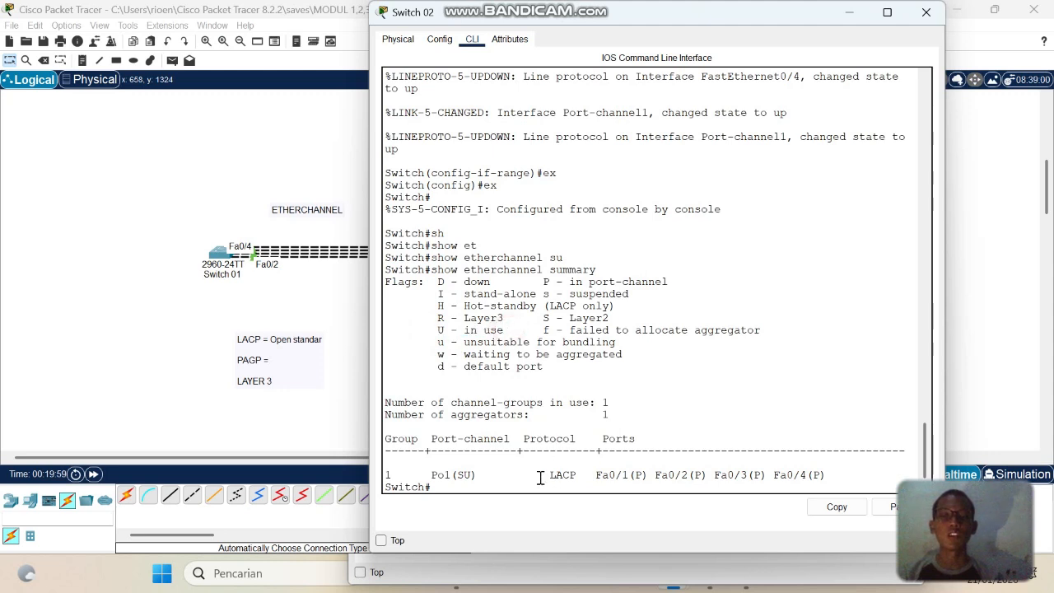
pyautogui.moveTo(540, 477)
pyautogui.mouseDown()
pyautogui.moveTo(638, 471)
pyautogui.moveTo(592, 475)
pyautogui.mouseUp()
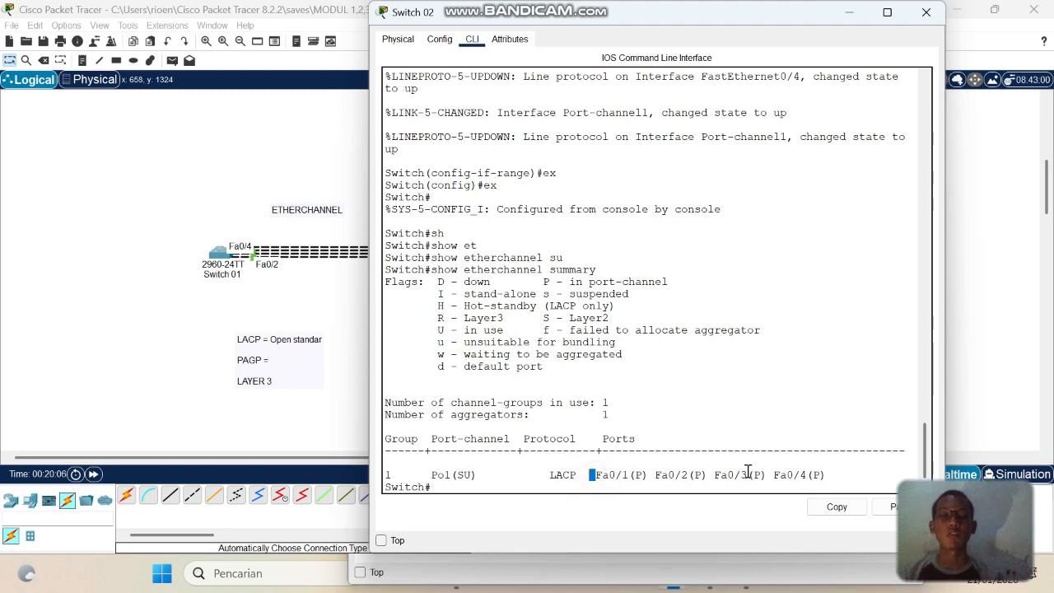
pyautogui.moveTo(831, 476); pyautogui.dragTo(599, 471)
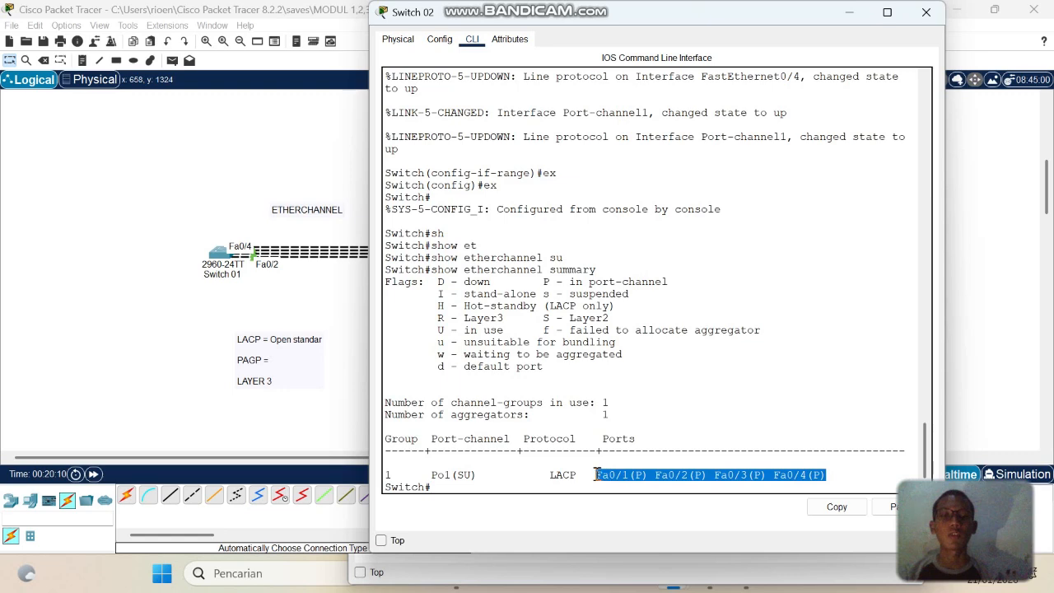
# Display the EtherChannel status on Switch 01 with sh etherchannel summary
pyautogui.click(165, 251)
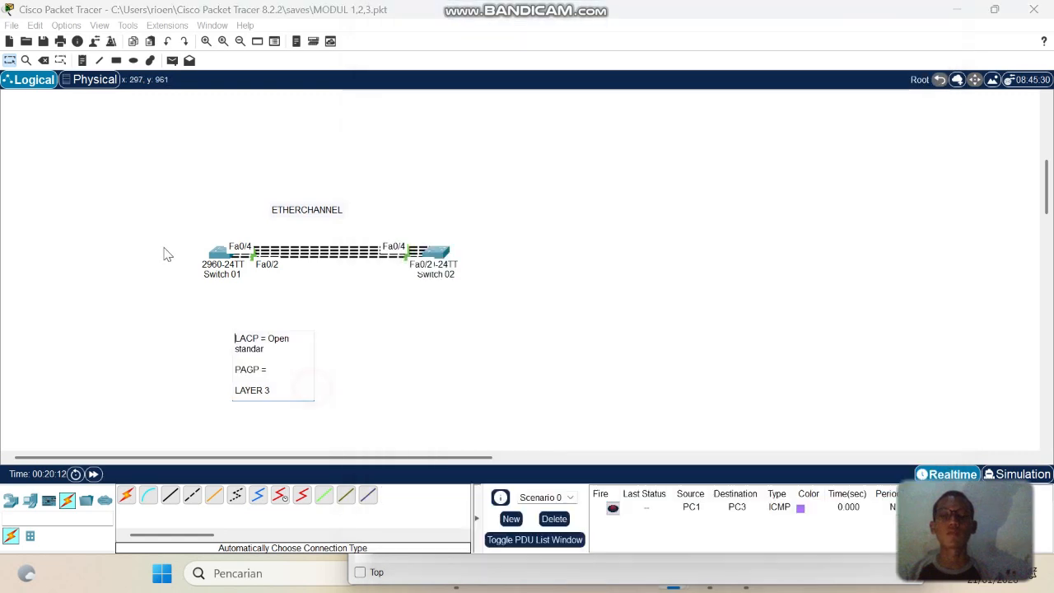
pyautogui.click(222, 251)
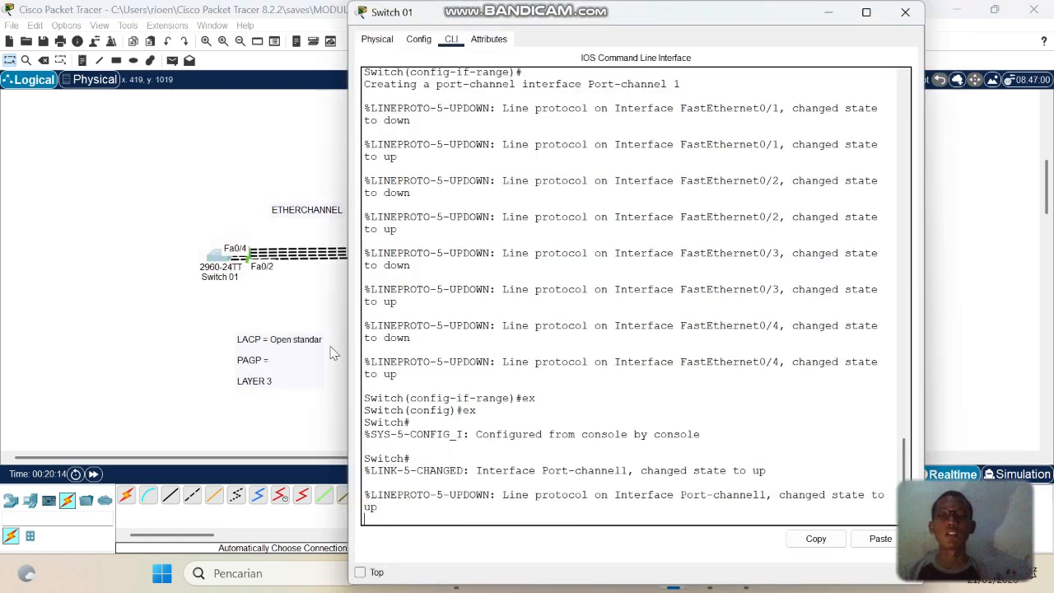
pyautogui.press('Return')
pyautogui.write('sh ')
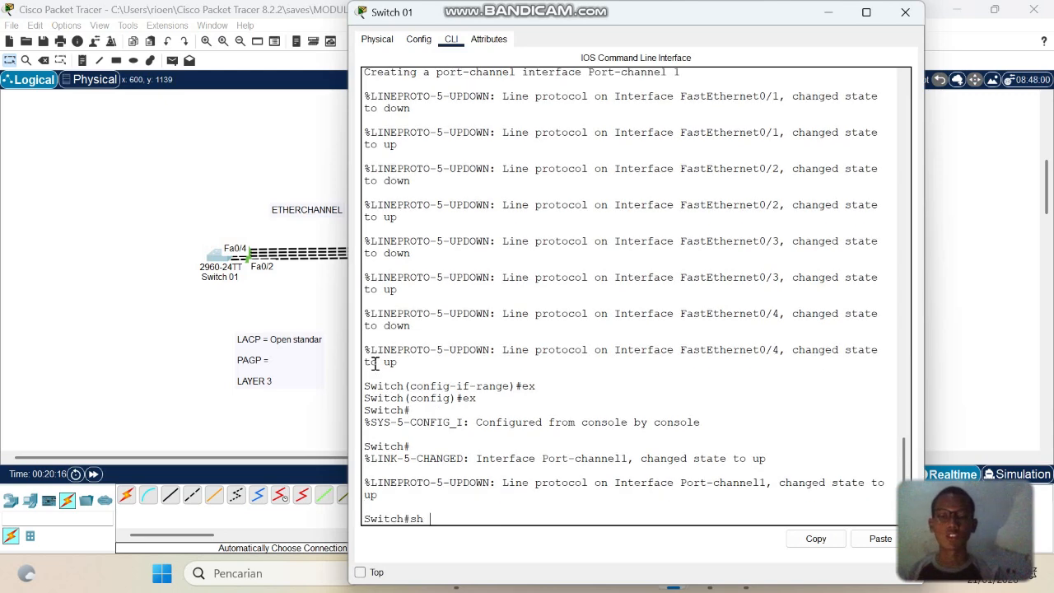
pyautogui.write('et')
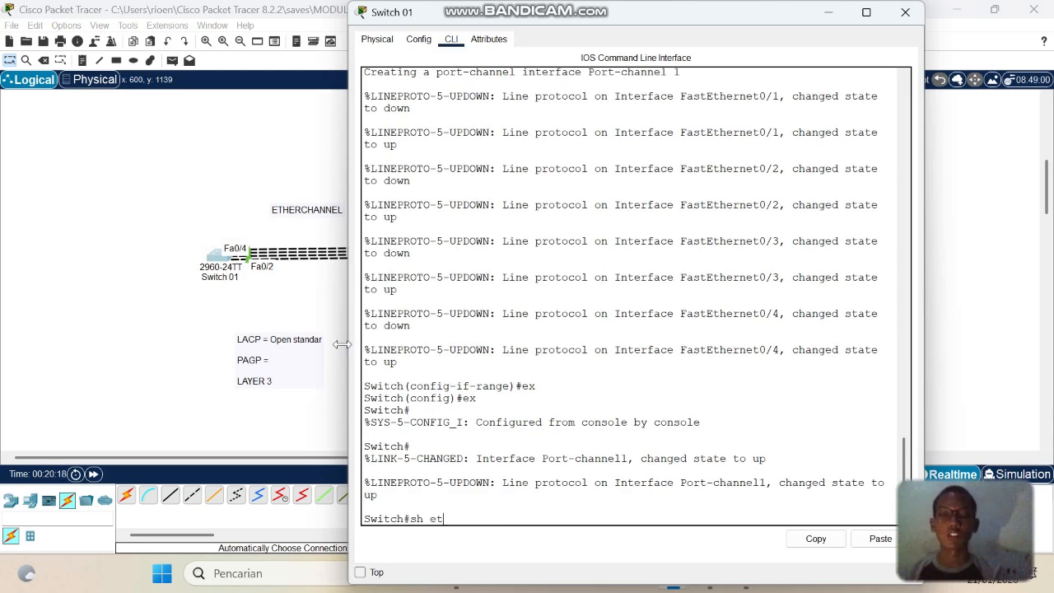
pyautogui.press('Tab')
pyautogui.write('su')
pyautogui.press('Tab')
pyautogui.press('Return')
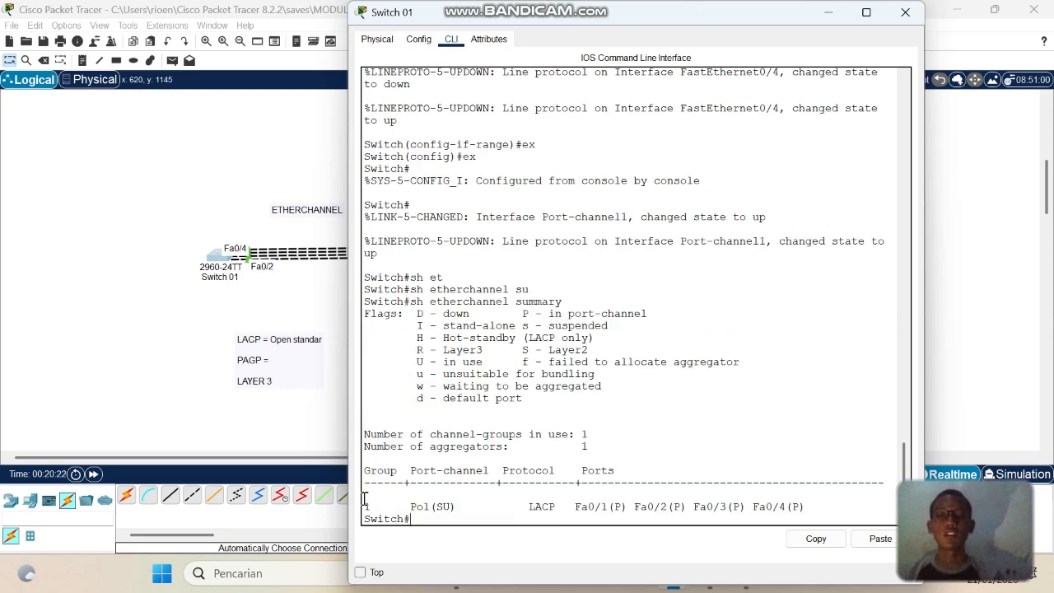
# Examine the port-channel flags, protocol and member ports in Switch 01's EtherChannel summary
pyautogui.moveTo(363, 505); pyautogui.dragTo(452, 512)
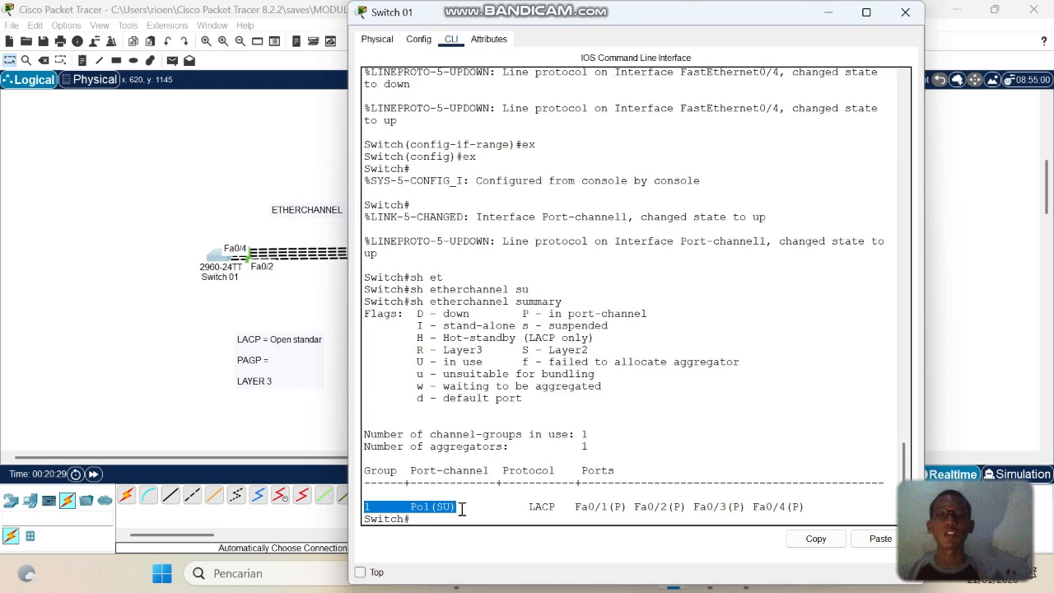
pyautogui.moveTo(517, 349); pyautogui.dragTo(598, 349)
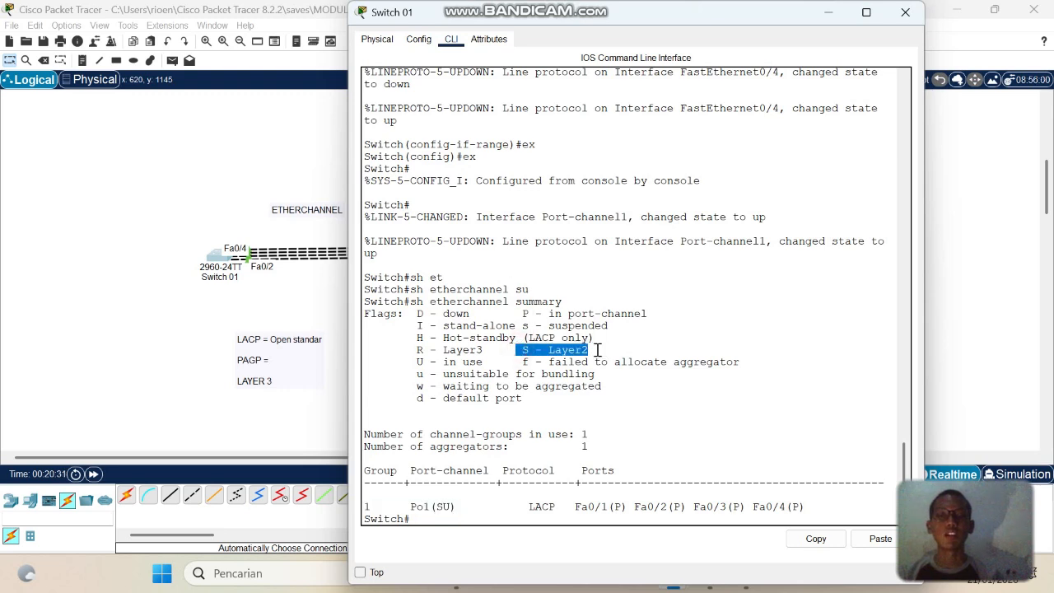
pyautogui.moveTo(418, 362); pyautogui.dragTo(487, 363)
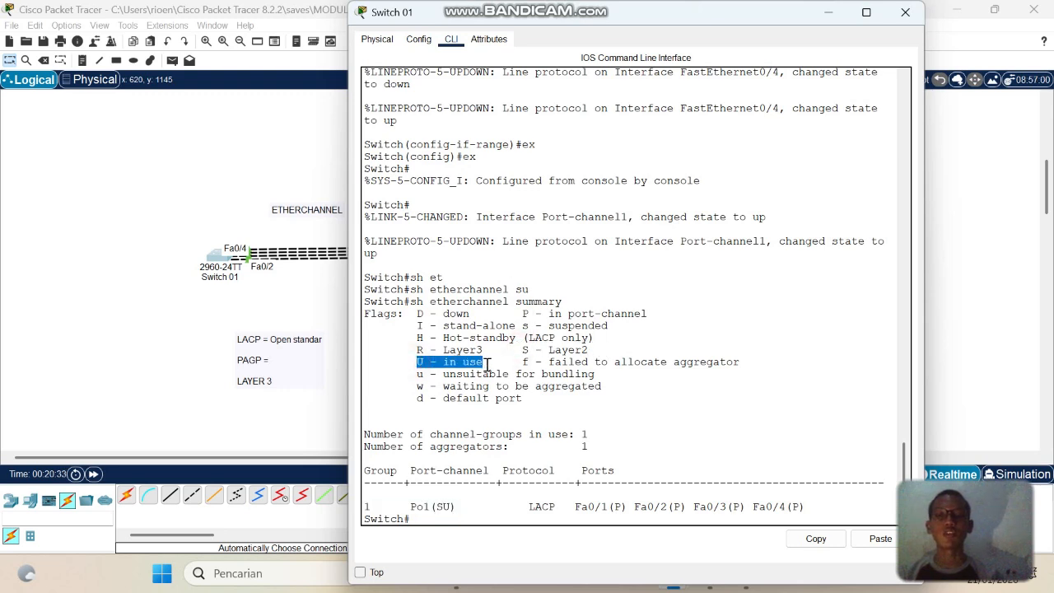
pyautogui.click(519, 504)
pyautogui.moveTo(518, 503); pyautogui.dragTo(558, 506)
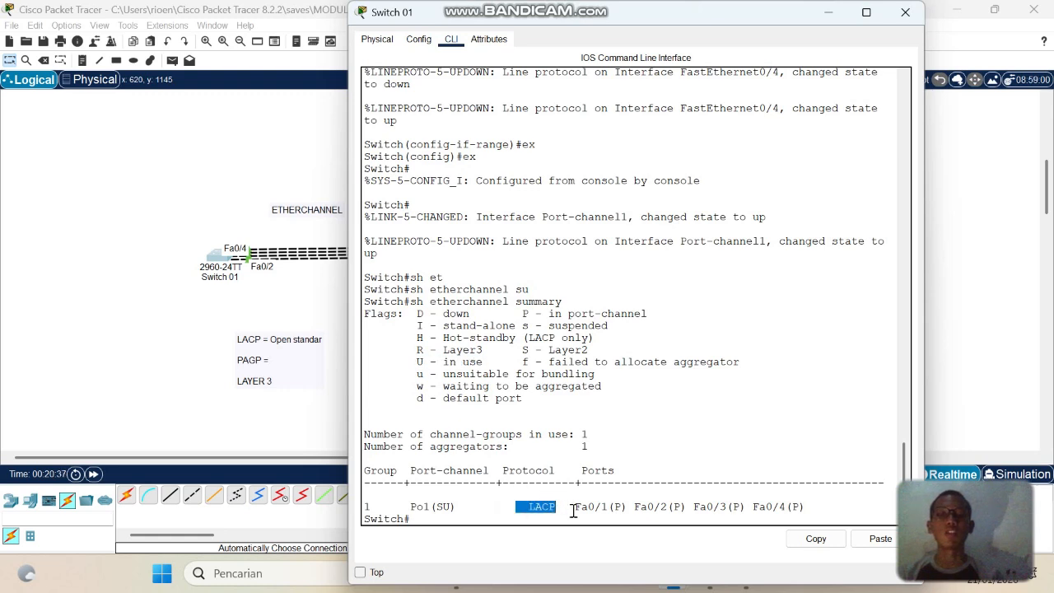
pyautogui.moveTo(571, 506); pyautogui.dragTo(809, 508)
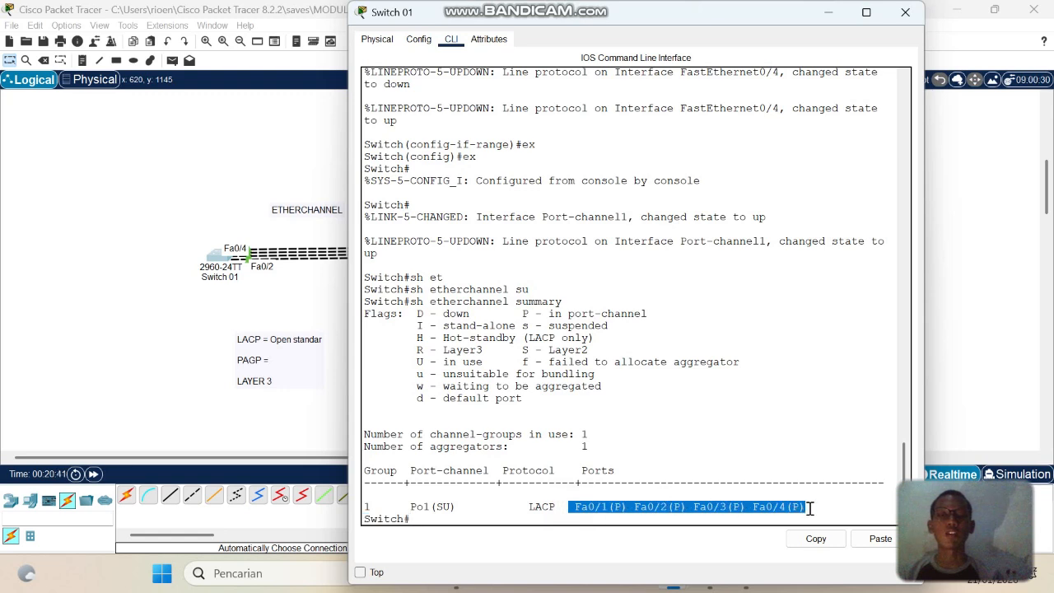
# Return to the topology and shift the LACP, PAGP and LAYER 3 note slightly to the right beneath the links
pyautogui.click(163, 315)
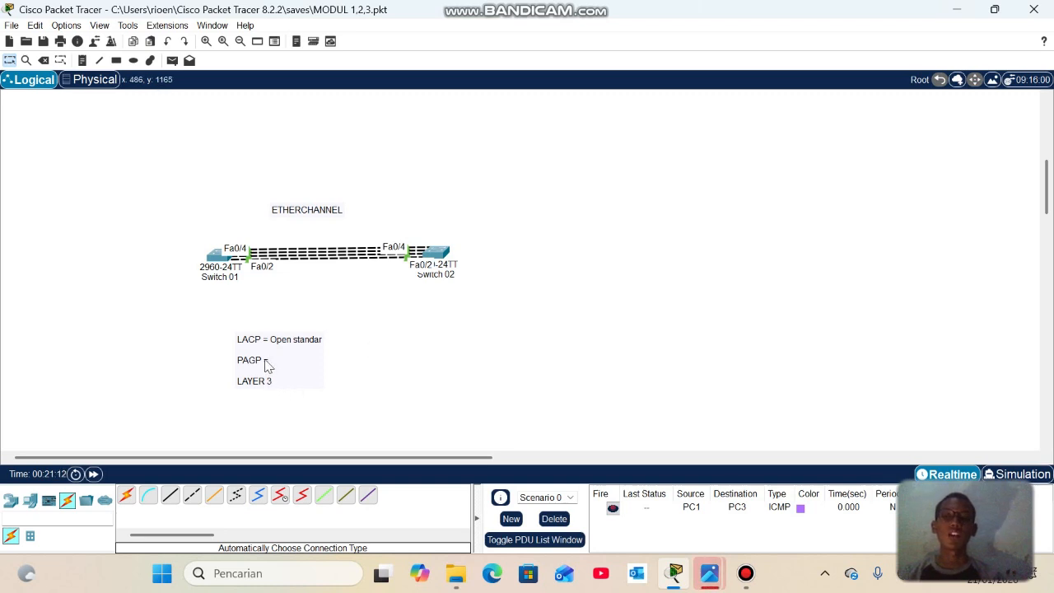
pyautogui.moveTo(239, 364); pyautogui.dragTo(255, 366)
pyautogui.click(206, 381)
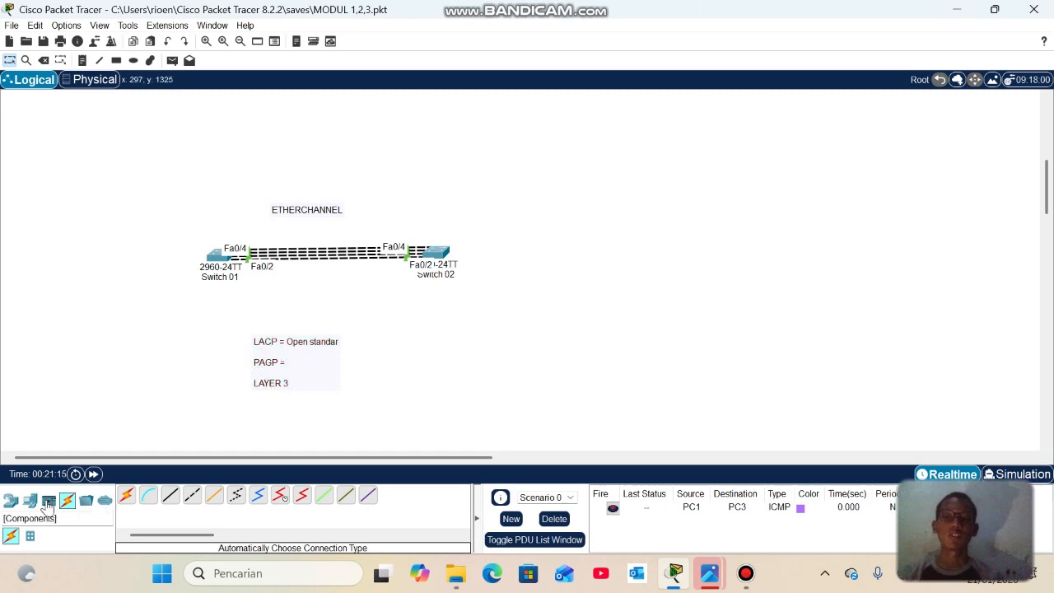
# Place a 3560-24PS multilayer switch in the empty area to the right of Switch 02, roughly level with it
pyautogui.click(49, 500)
pyautogui.click(12, 499)
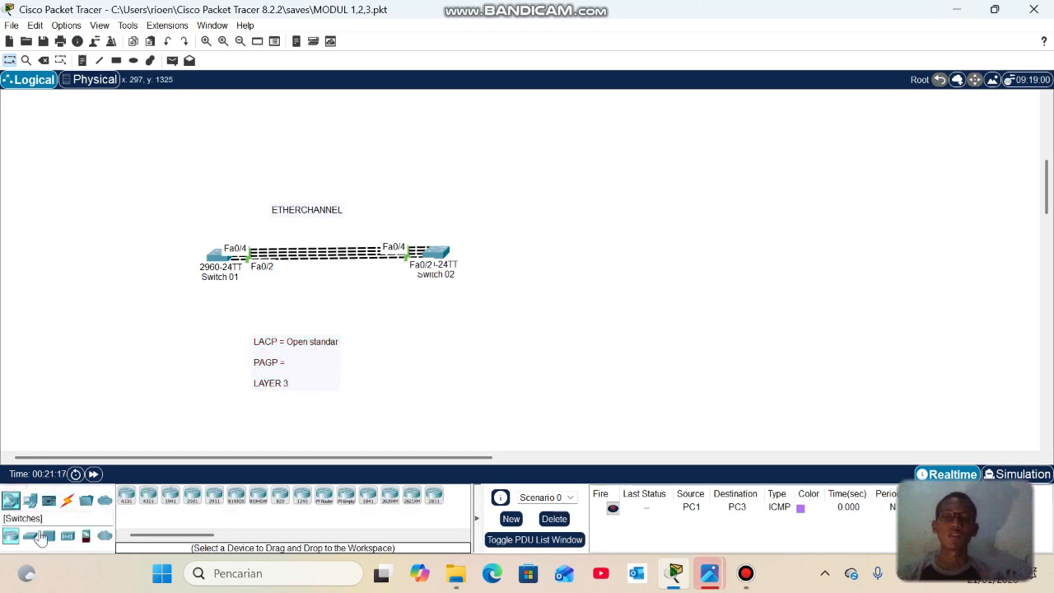
pyautogui.click(43, 536)
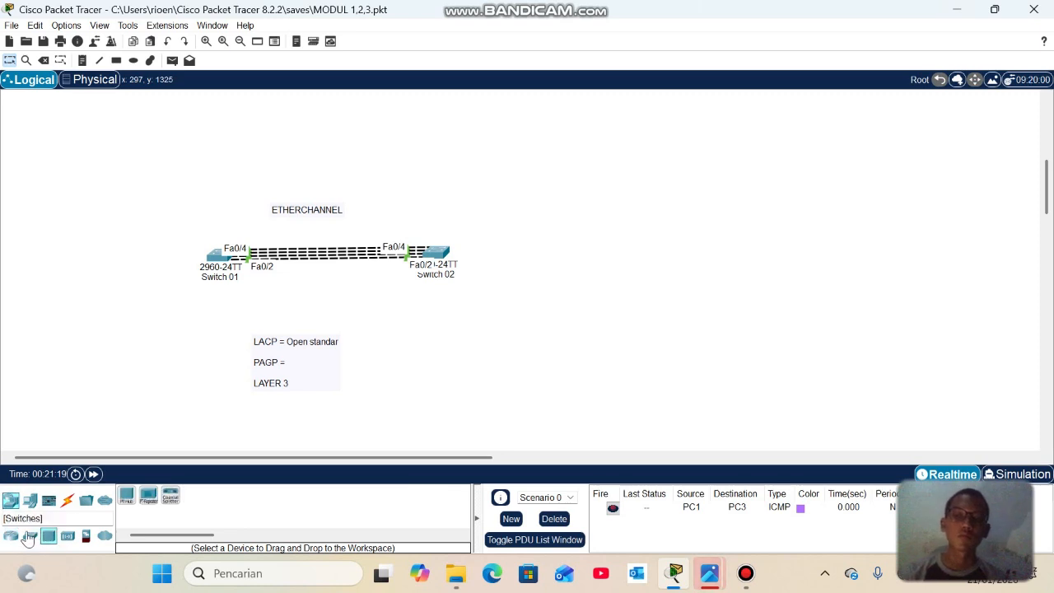
pyautogui.click(9, 536)
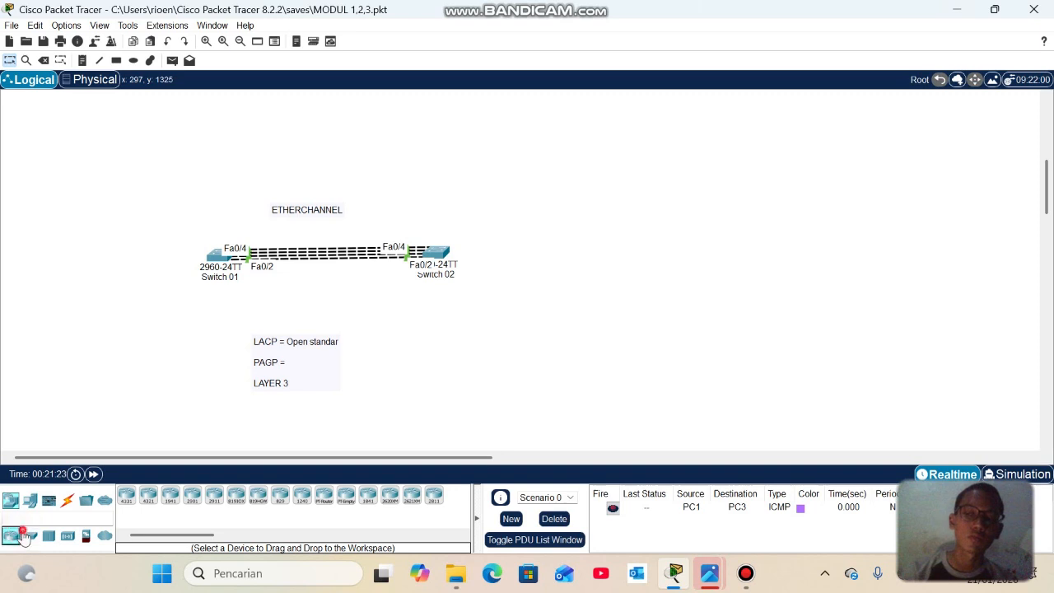
pyautogui.click(29, 535)
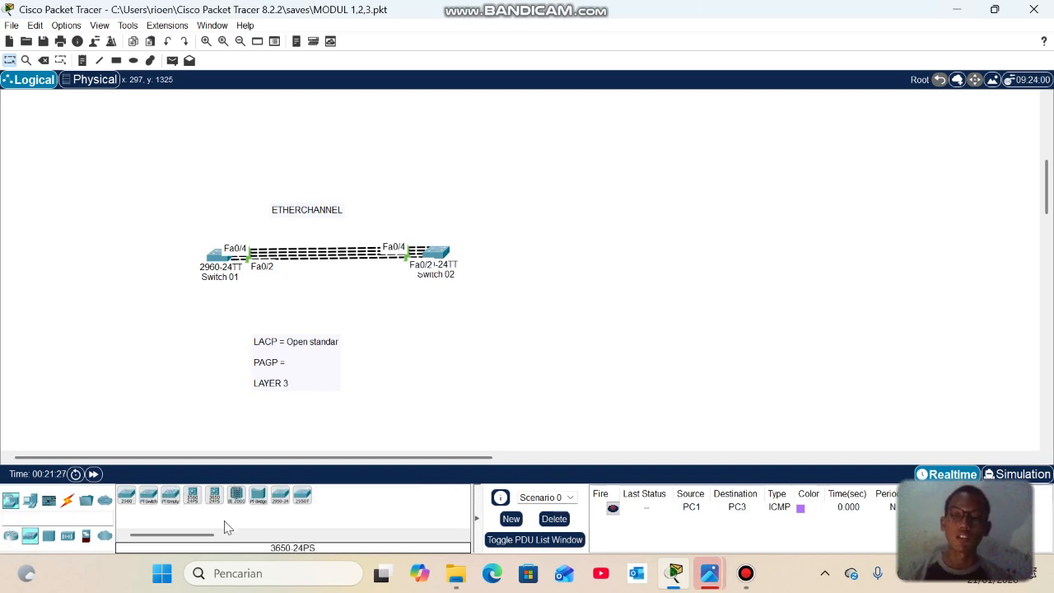
pyautogui.click(191, 504)
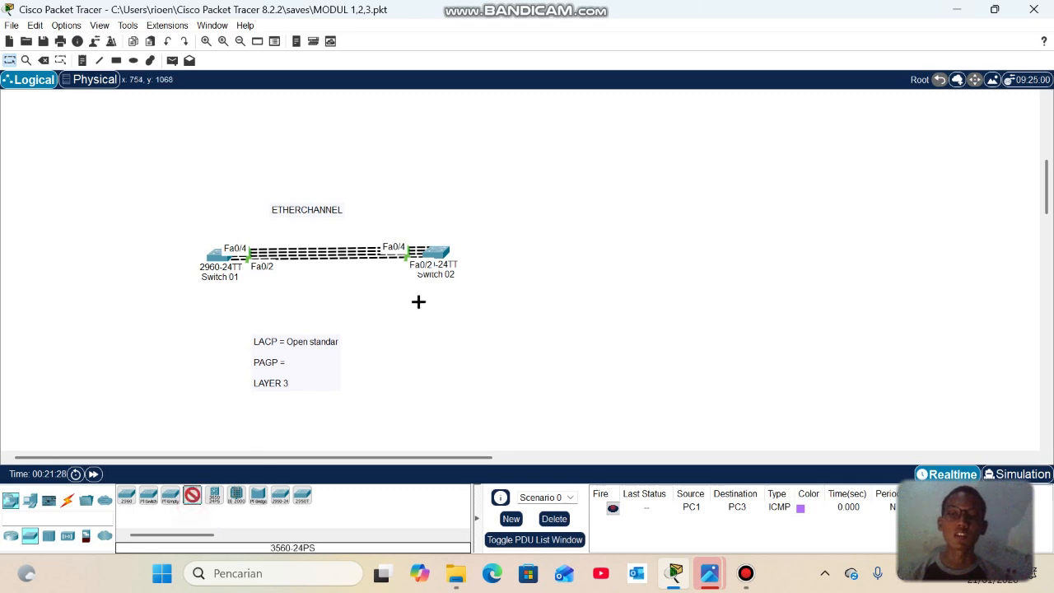
pyautogui.click(577, 251)
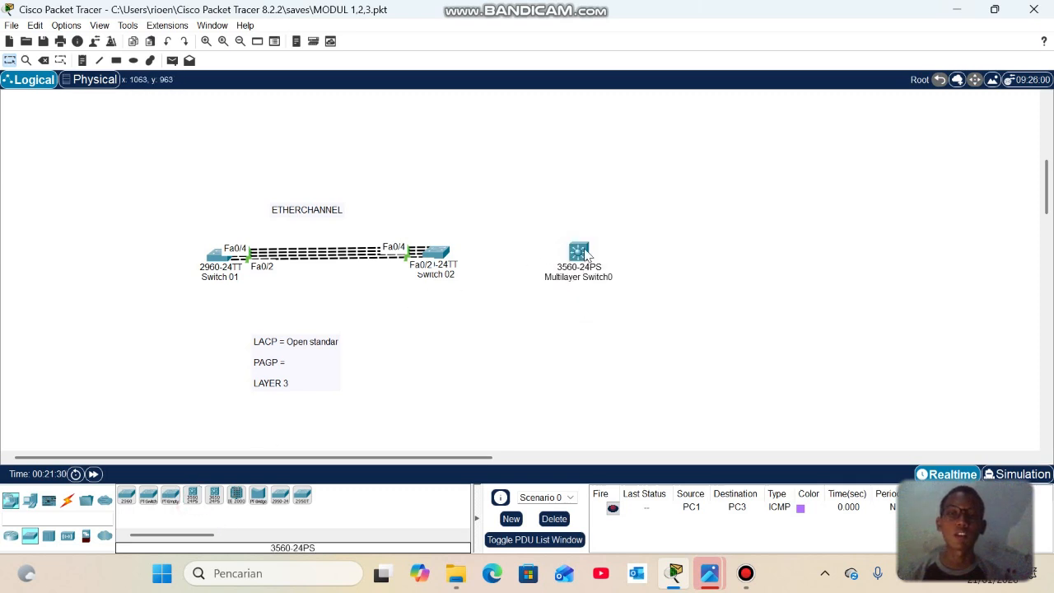
pyautogui.click(578, 336)
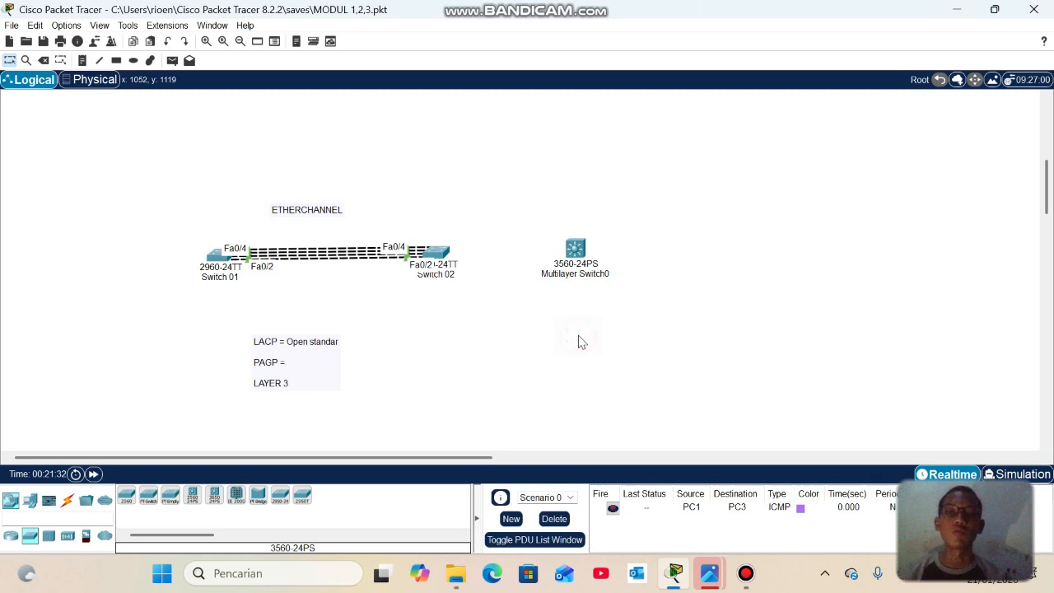
# Rename the new 3560-24PS switch as Multilayer Switch 01
pyautogui.click(606, 274)
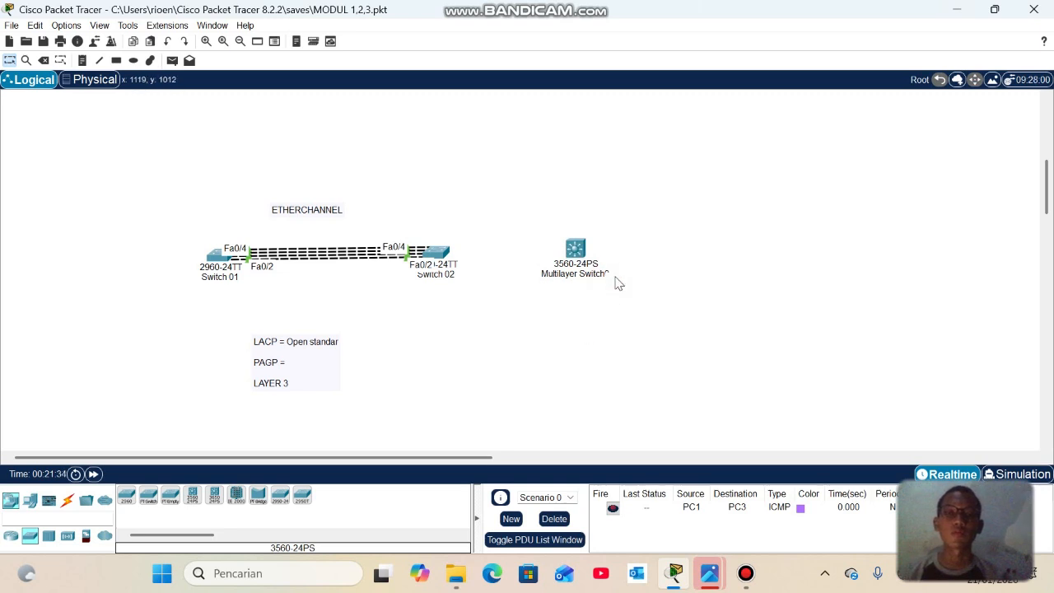
pyautogui.click(597, 274)
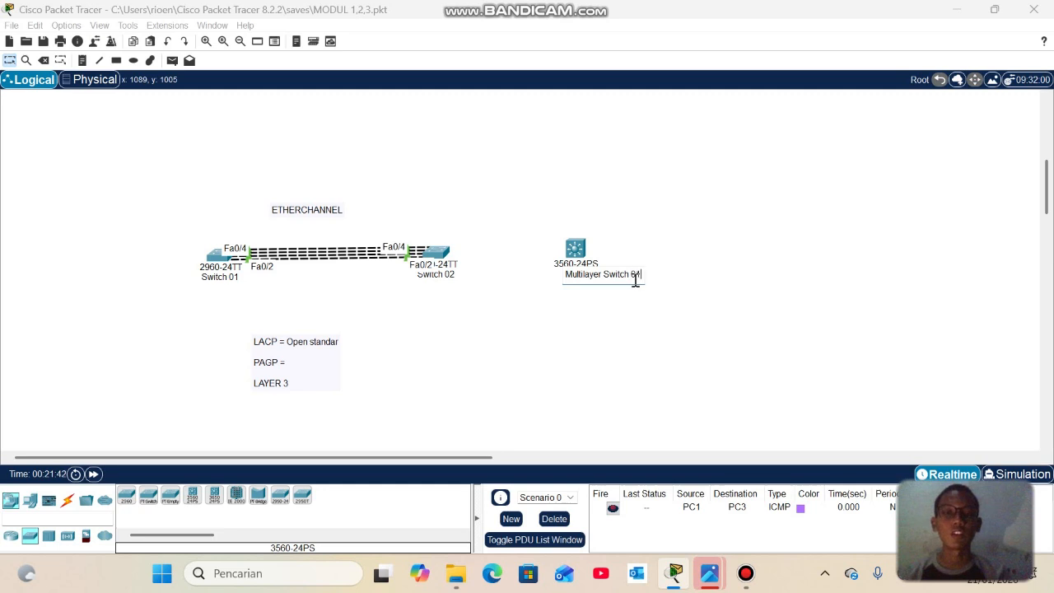
pyautogui.click(597, 369)
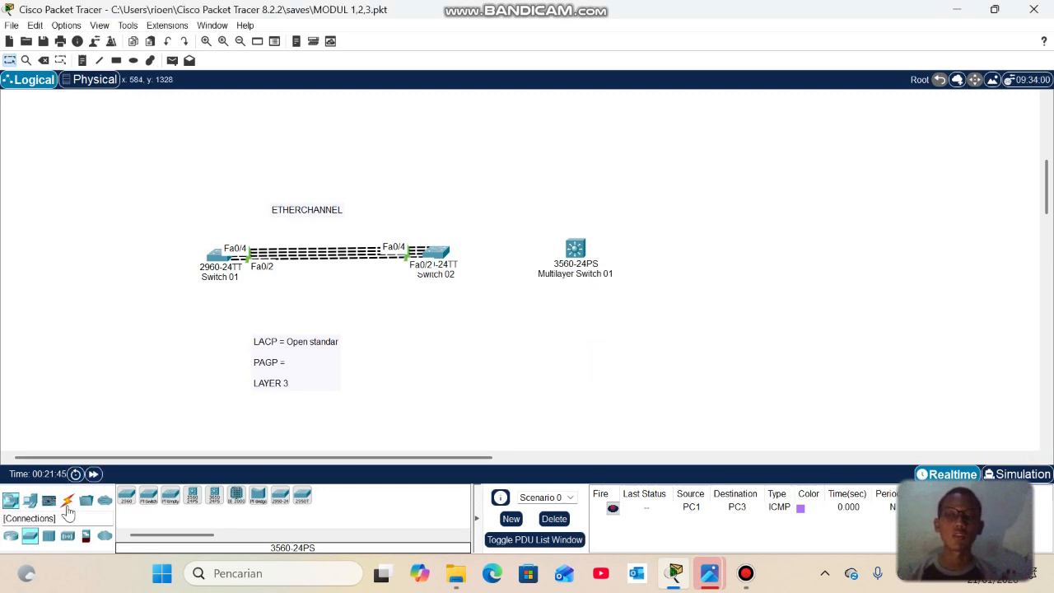
# Connect Switch 02 to Multilayer Switch 01 with three links using the automatically chosen connection type
pyautogui.click(67, 499)
pyautogui.click(130, 495)
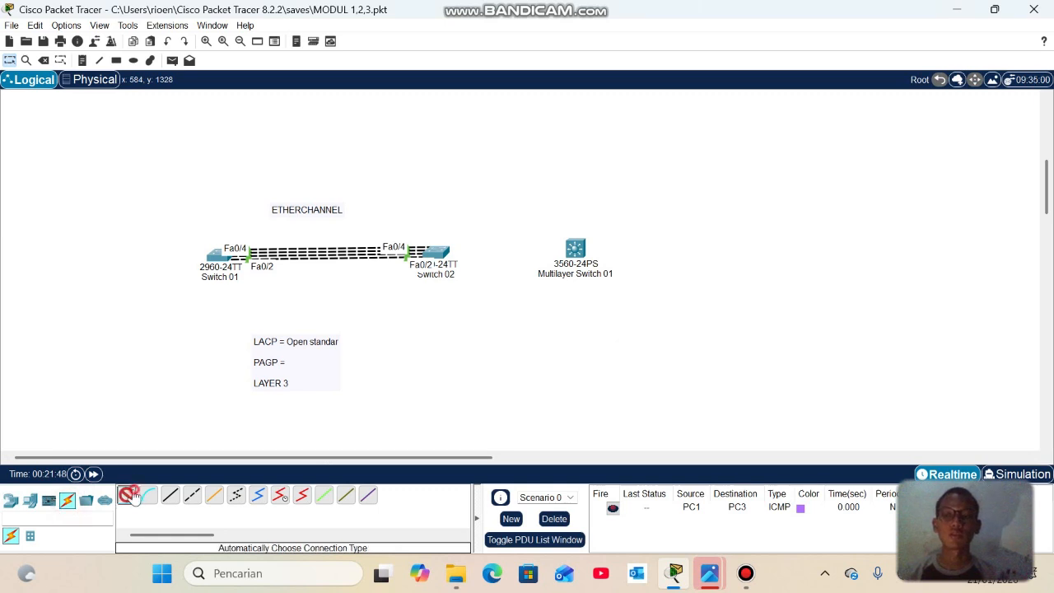
pyautogui.click(438, 251)
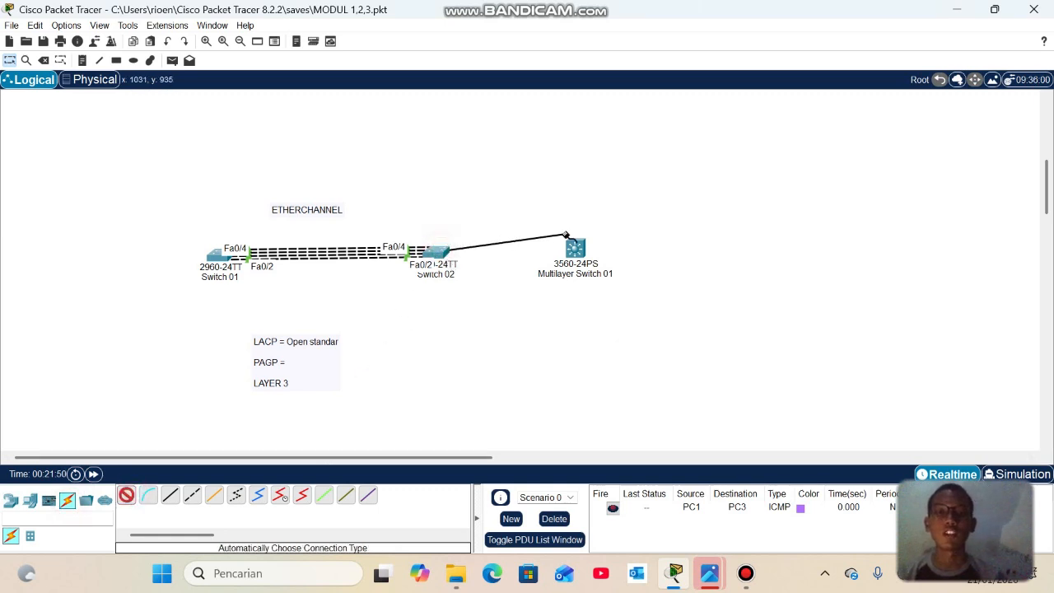
pyautogui.click(575, 248)
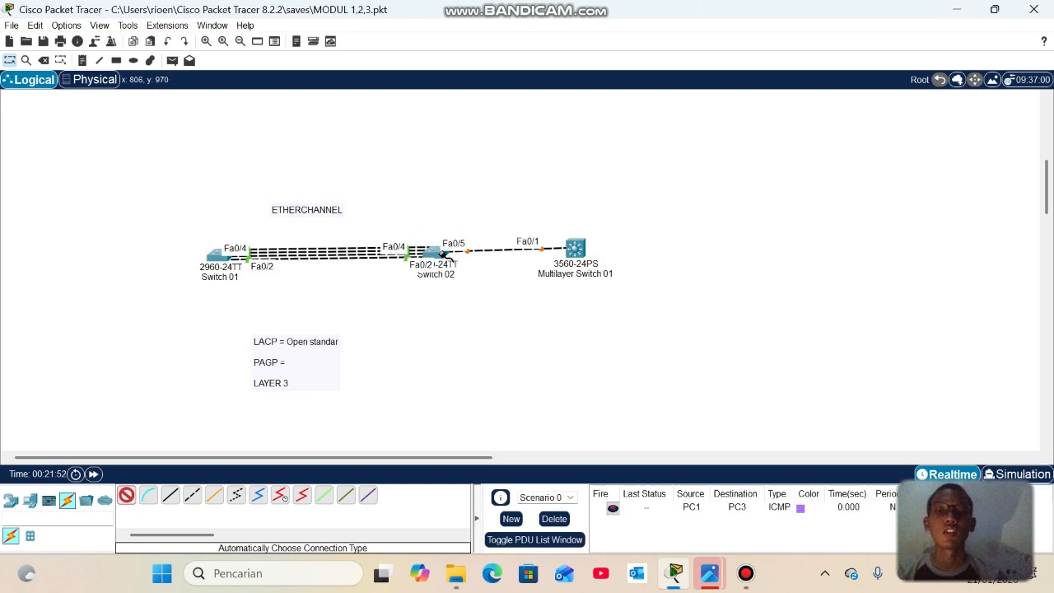
pyautogui.click(435, 251)
pyautogui.click(574, 250)
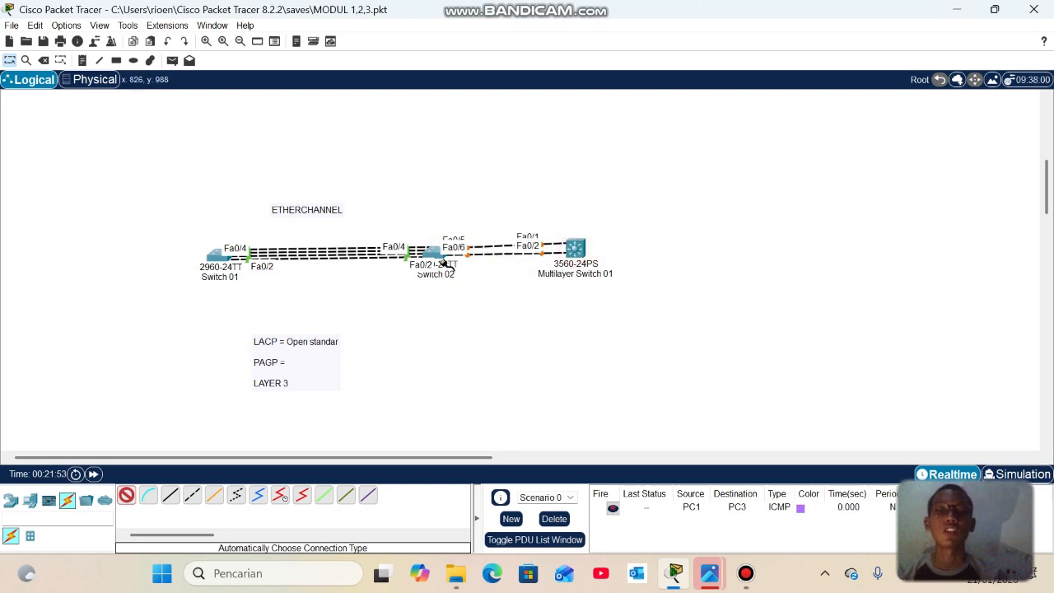
pyautogui.click(432, 252)
pyautogui.click(577, 250)
pyautogui.click(577, 250)
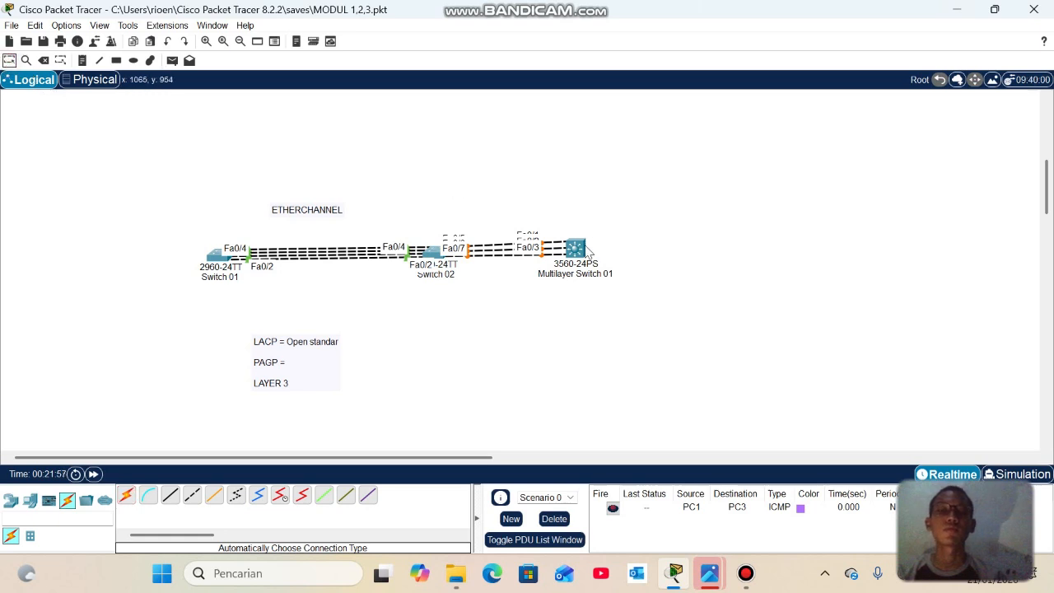
# Shift Multilayer Switch 01 slightly to the right and fast-forward the simulation time
pyautogui.moveTo(584, 251); pyautogui.dragTo(607, 255)
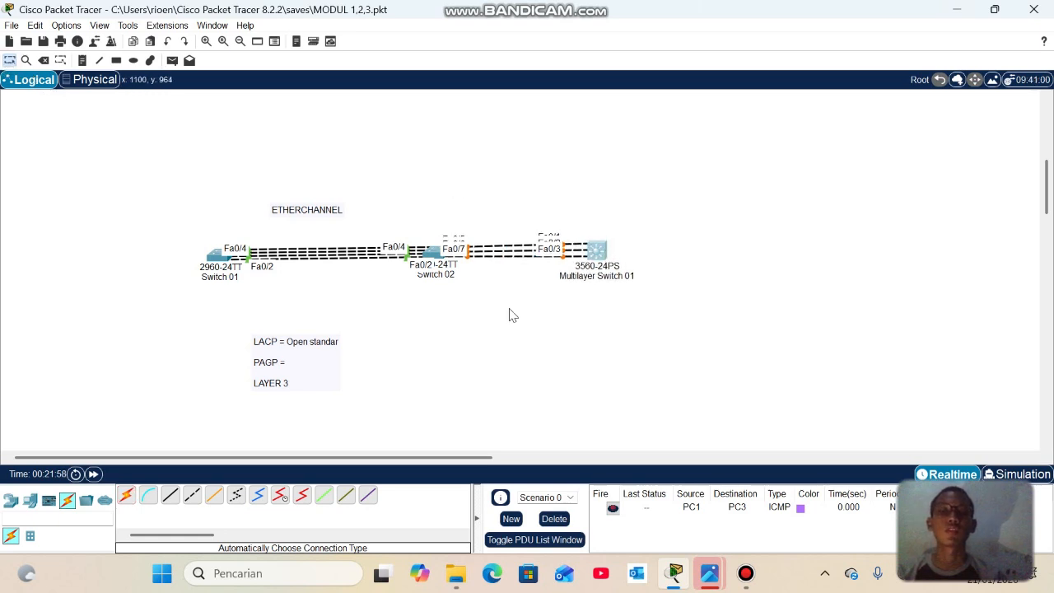
pyautogui.click(94, 474)
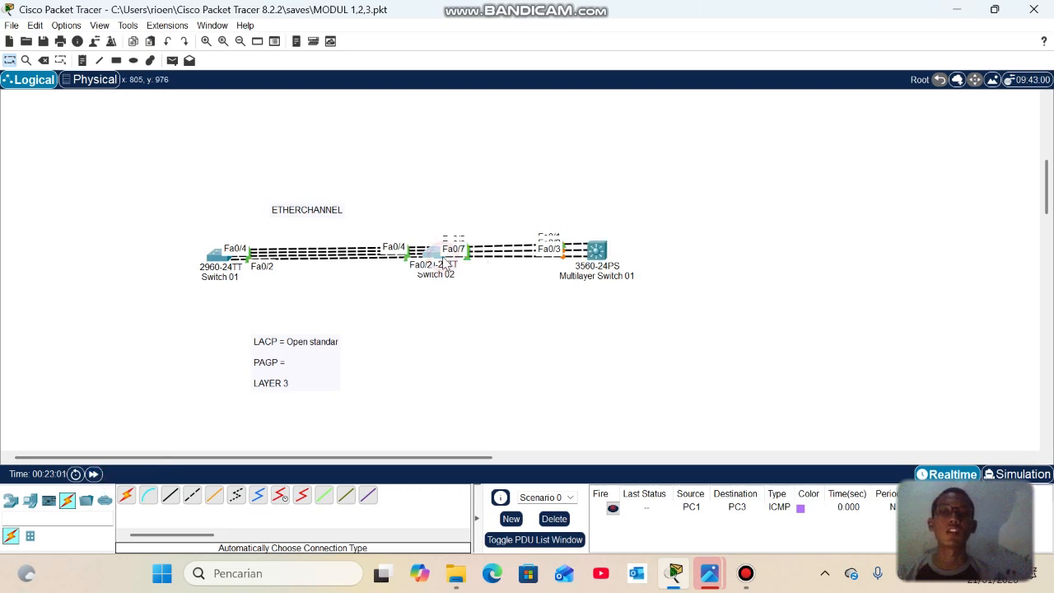
# Open Switch 02's command line, enter global configuration mode with conf t and begin an int command
pyautogui.click(436, 253)
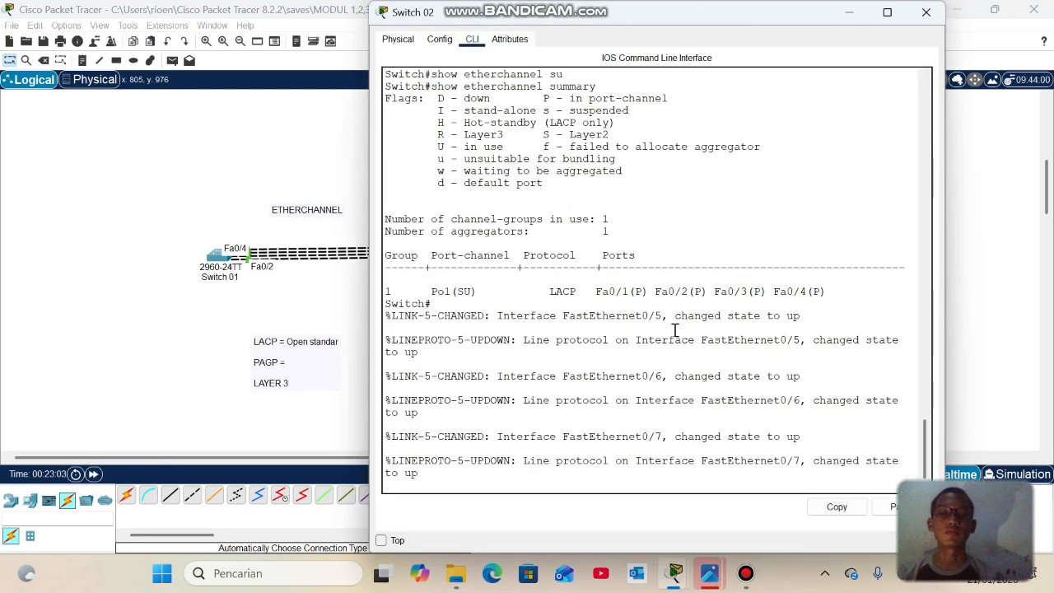
pyautogui.click(584, 479)
pyautogui.press('Return')
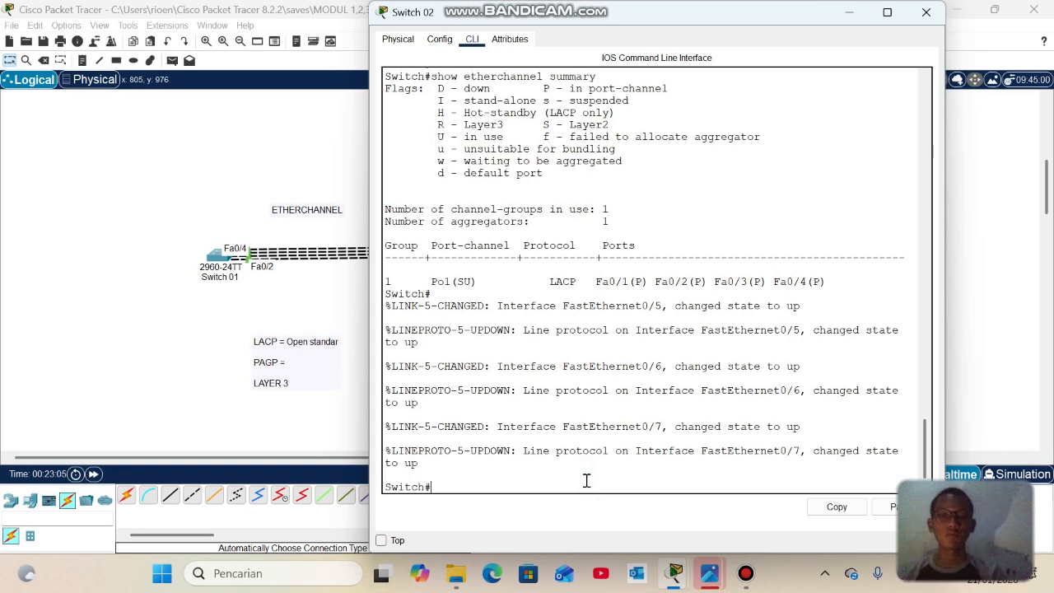
pyautogui.write('conf')
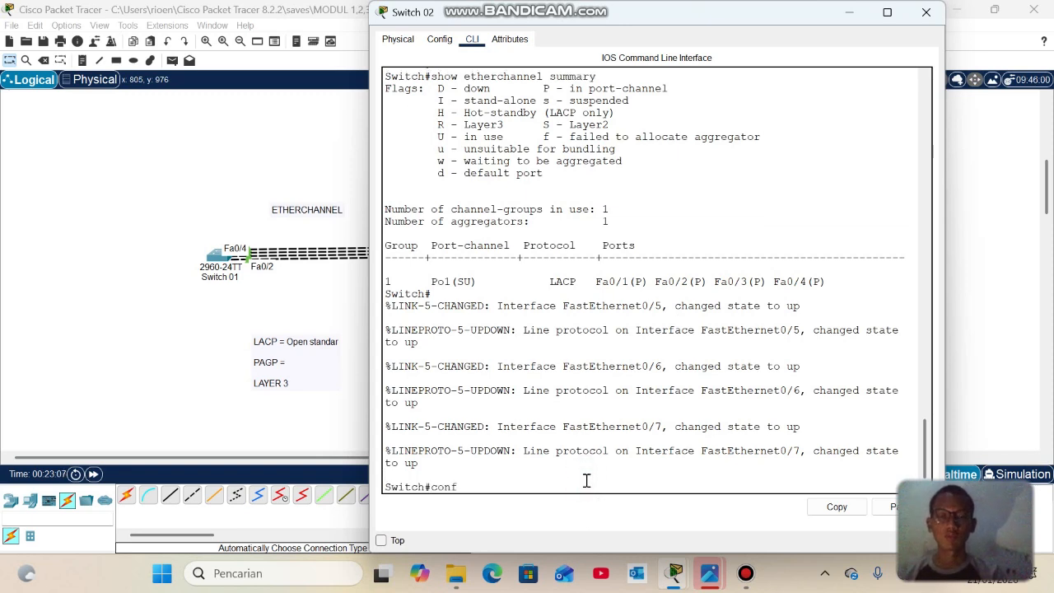
pyautogui.write(' t')
pyautogui.press('Return')
pyautogui.write('int')
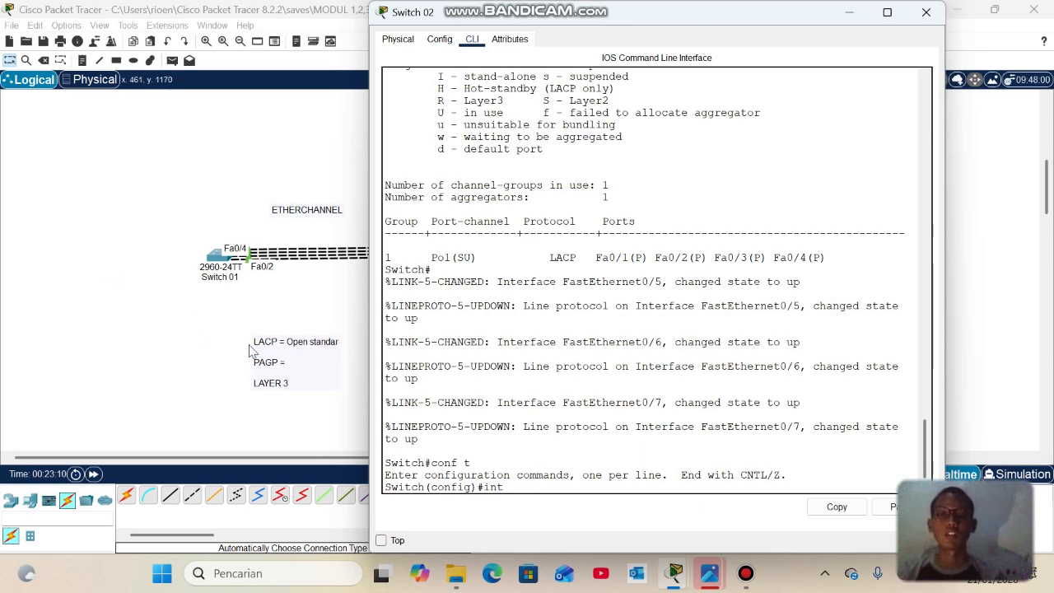
# Return to the topology and move Switch 02 a little to the left, closer to Switch 01
pyautogui.click(212, 293)
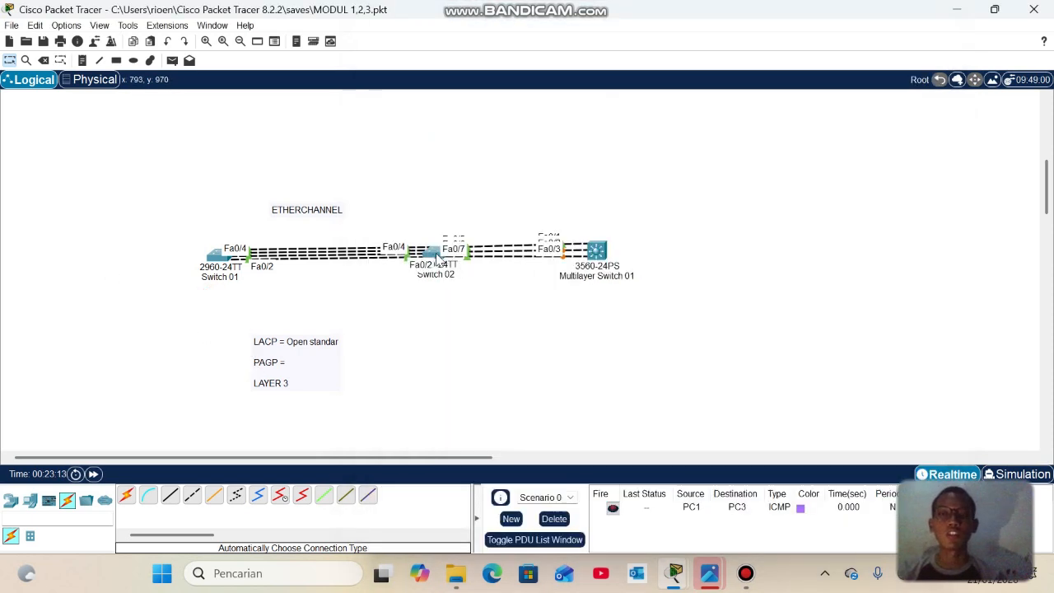
pyautogui.moveTo(434, 261); pyautogui.dragTo(409, 262)
pyautogui.moveTo(390, 226); pyautogui.dragTo(390, 256)
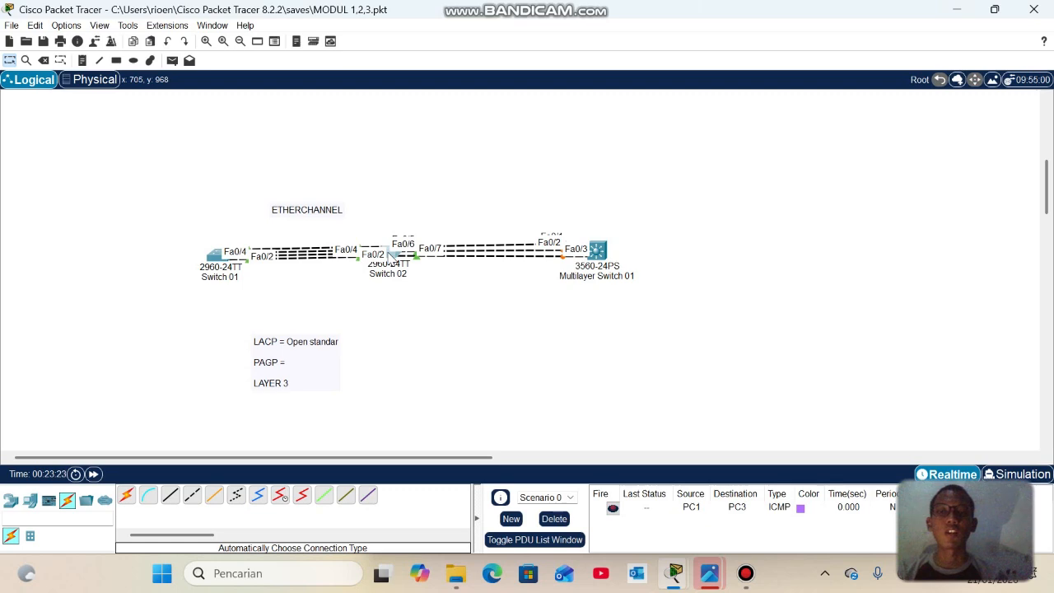
# Back in Switch 02's command line, enter the interface range with int range fa0/5-7
pyautogui.click(389, 253)
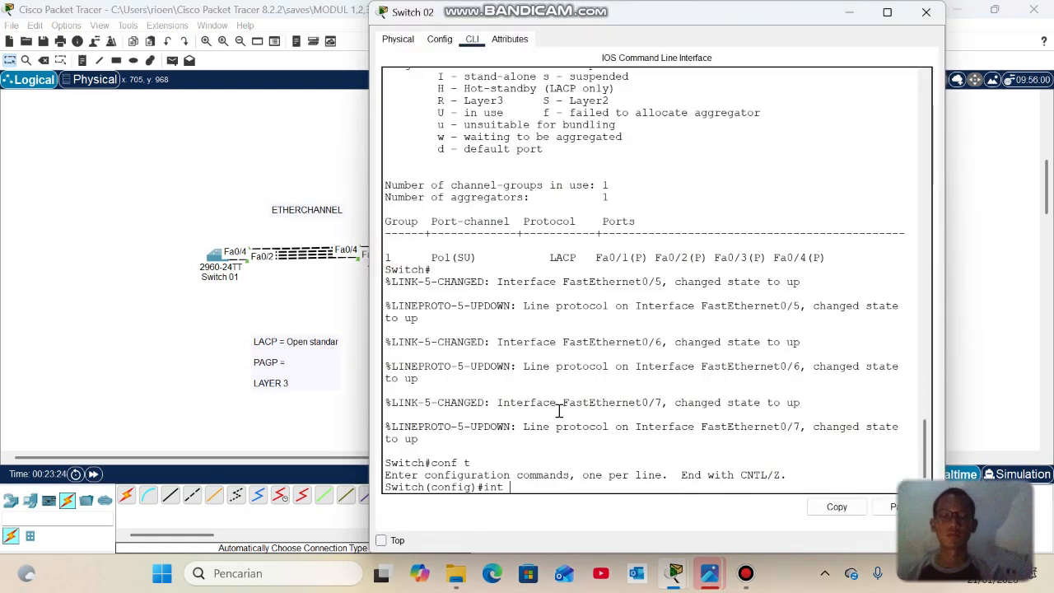
pyautogui.press('Tab')
pyautogui.write('fa0/')
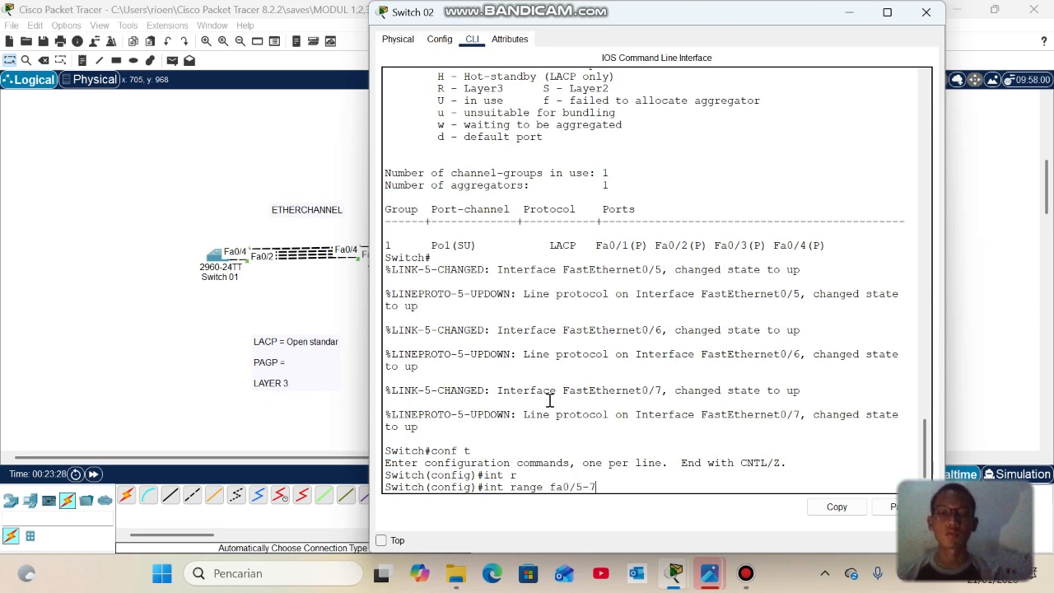
pyautogui.press('Return')
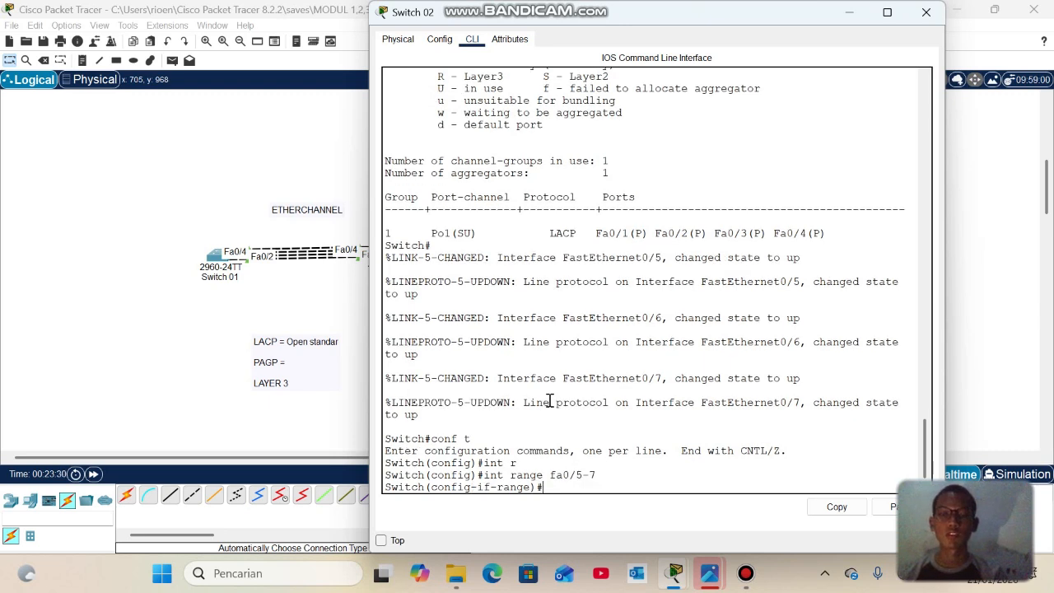
# Set ports fa0/5-7 to trunk with switchport mode trunk and begin the channel-group 2 command for them
pyautogui.write('sw')
pyautogui.press('Tab')
pyautogui.write('mo')
pyautogui.press('Tab')
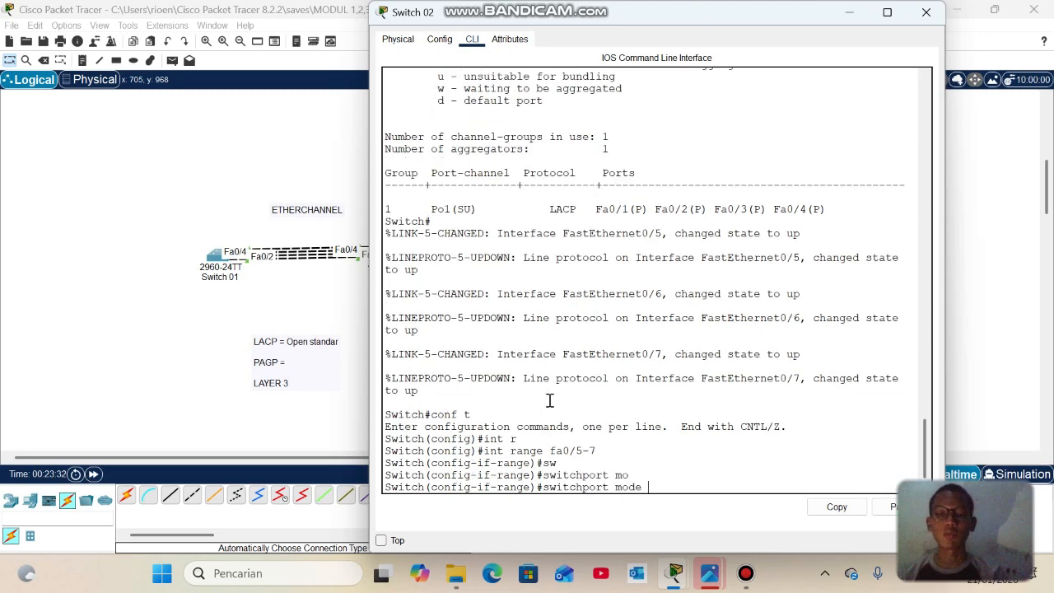
pyautogui.write('tr')
pyautogui.press('Tab')
pyautogui.press('Return')
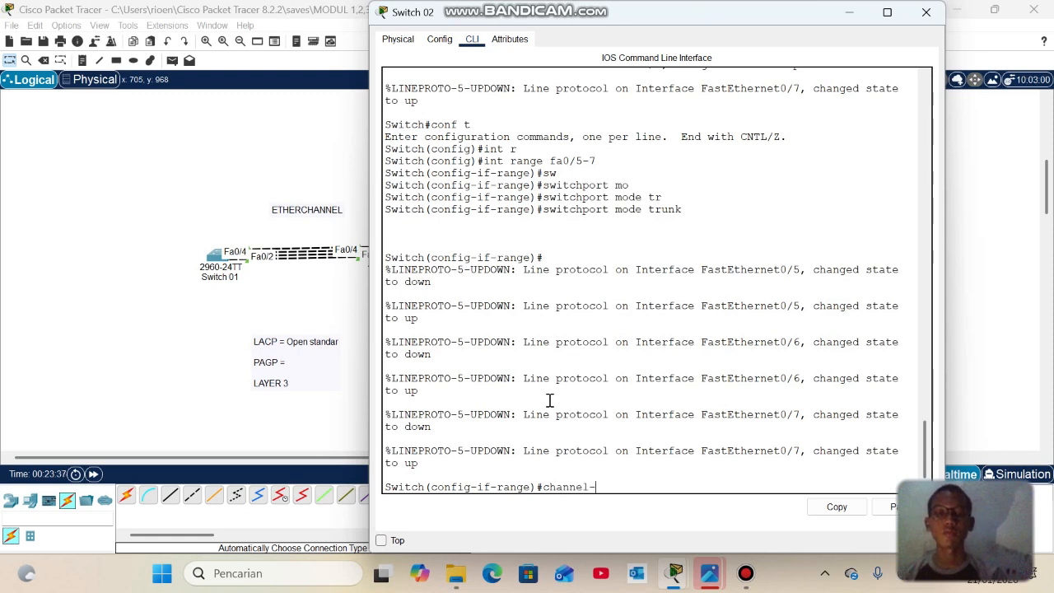
pyautogui.write('channel-gr')
pyautogui.press('Tab')
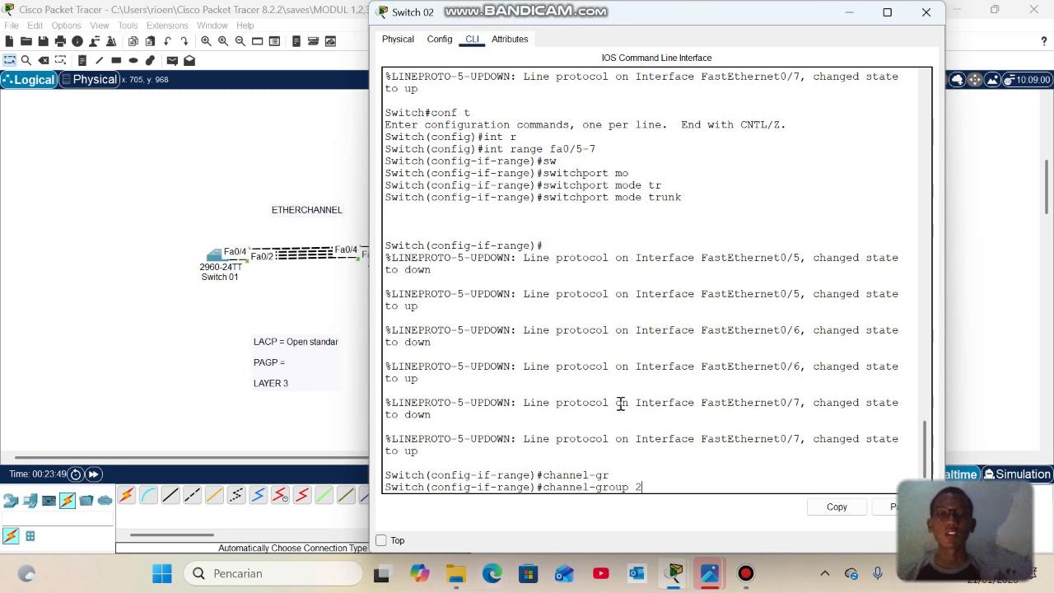
# Return to the topology and move Multilayer Switch 01 slightly farther to the right
pyautogui.click(218, 339)
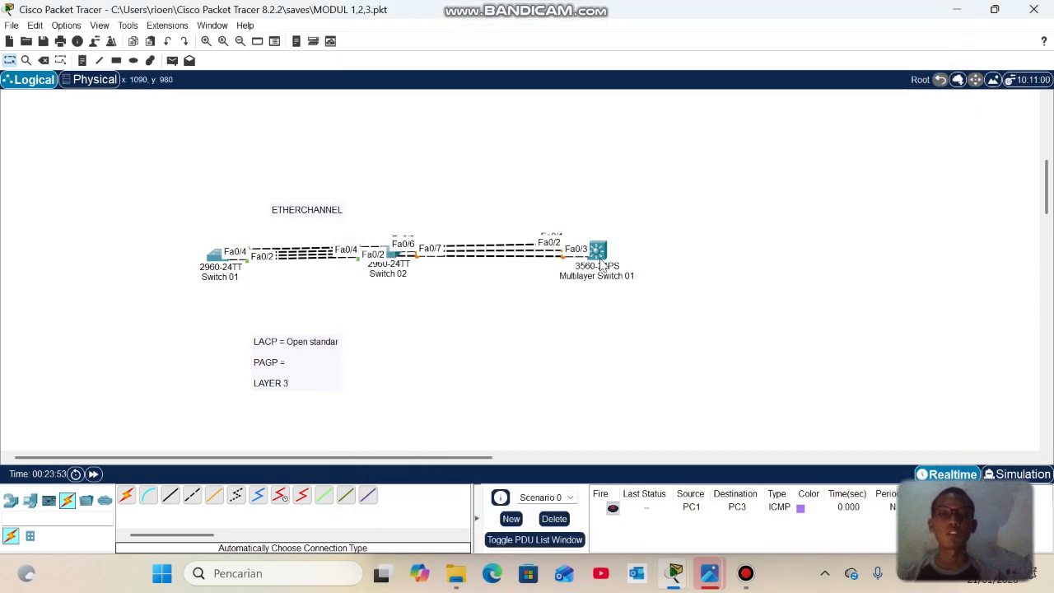
pyautogui.moveTo(614, 262)
pyautogui.mouseDown()
pyautogui.moveTo(585, 262)
pyautogui.moveTo(632, 261)
pyautogui.mouseUp()
pyautogui.click(550, 338)
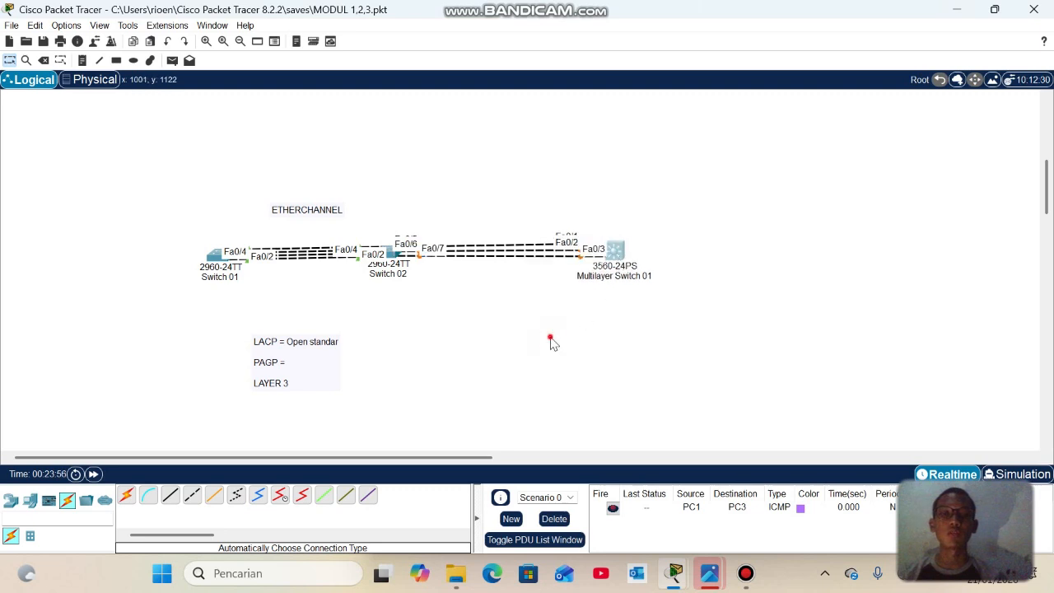
# Reopen Switch 02's command line and list the available EtherChannel modes with channel-group 2 mode ?
pyautogui.click(388, 255)
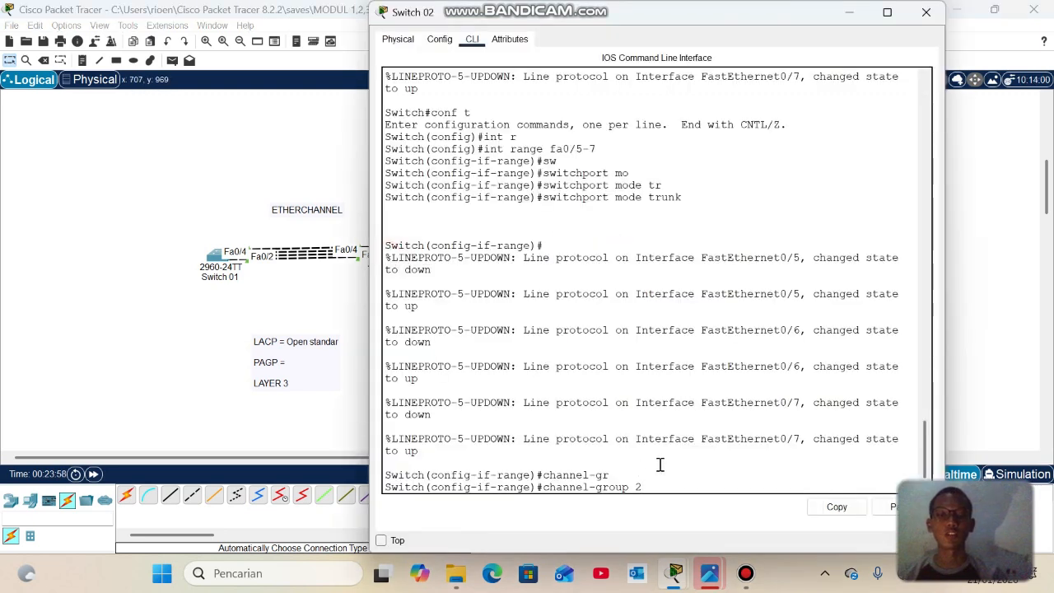
pyautogui.write('mode')
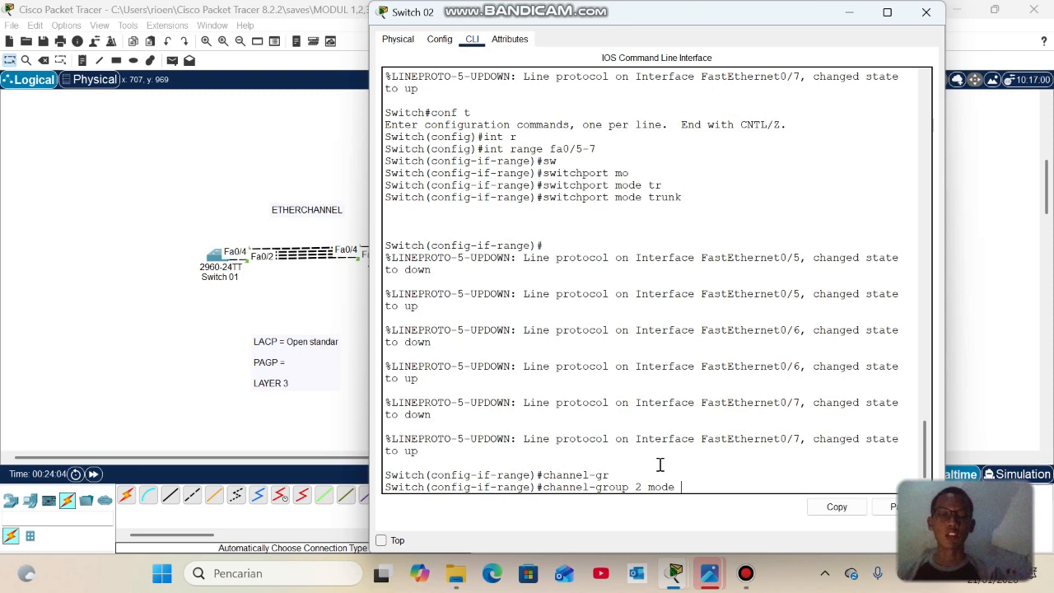
pyautogui.write('?')
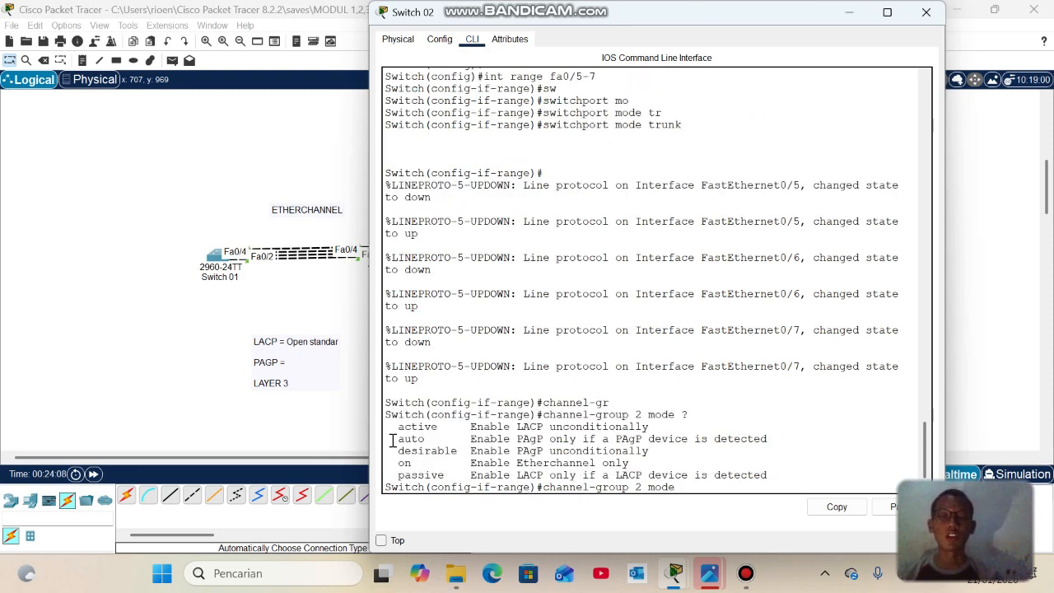
# Examine the PAgP modes auto and desirable in Switch 02's list of channel-group modes
pyautogui.moveTo(392, 441); pyautogui.dragTo(672, 452)
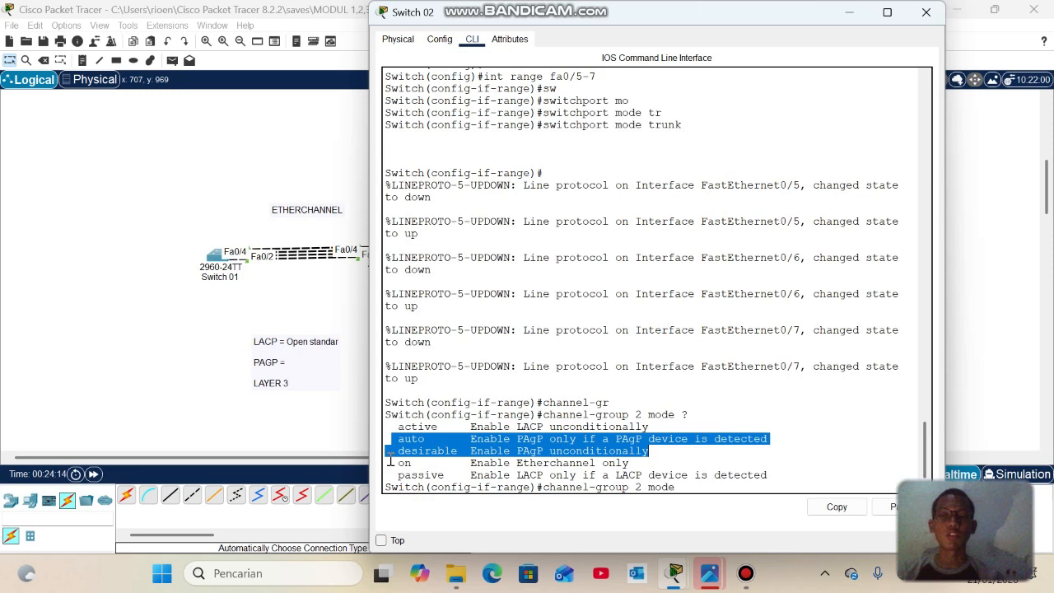
pyautogui.click(390, 445)
pyautogui.moveTo(395, 438); pyautogui.dragTo(459, 442)
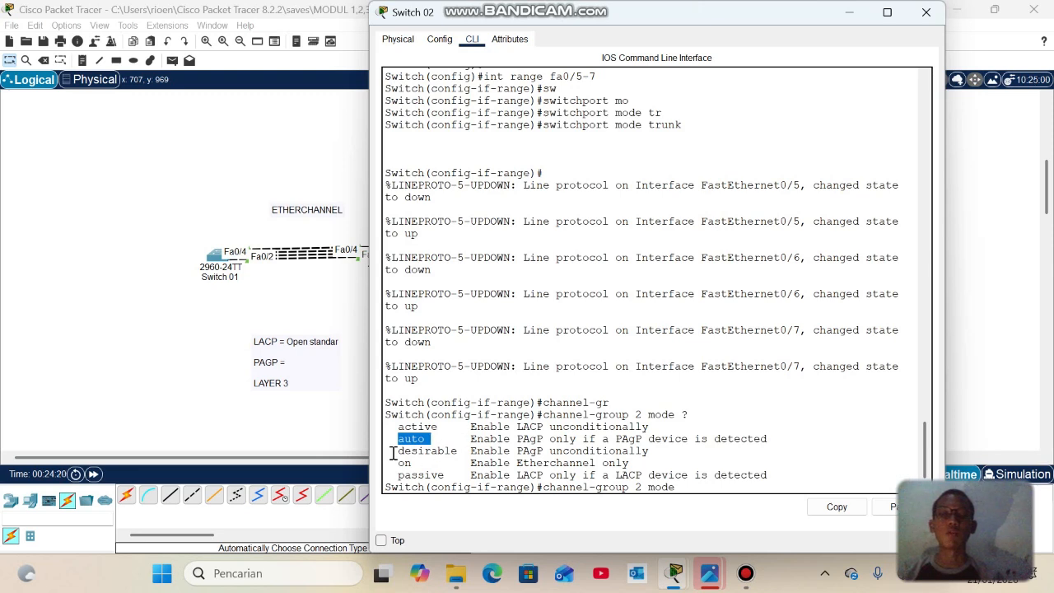
pyautogui.moveTo(393, 450); pyautogui.dragTo(463, 451)
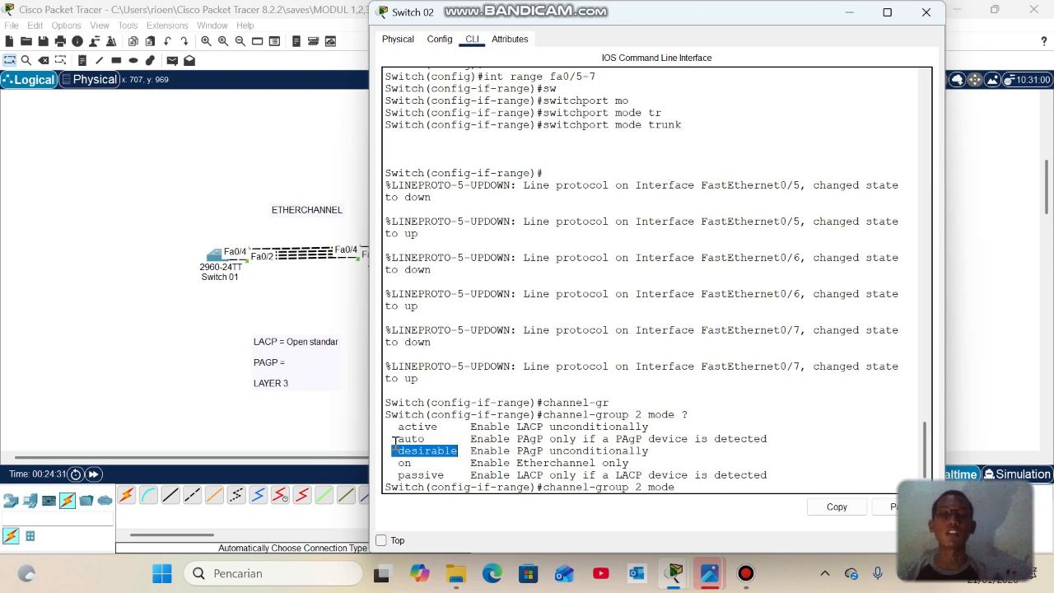
pyautogui.moveTo(393, 440); pyautogui.dragTo(447, 443)
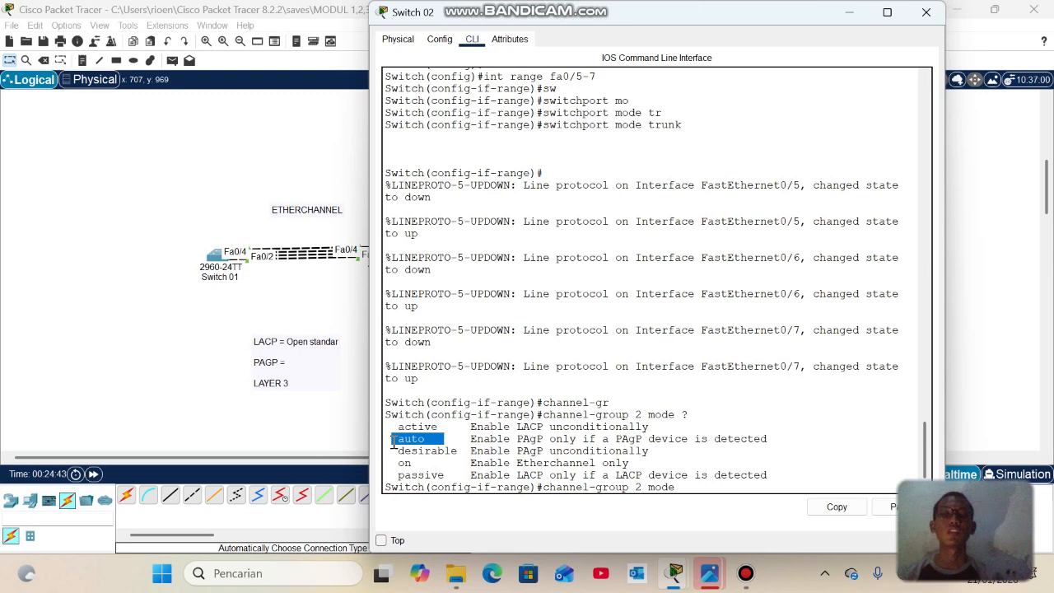
pyautogui.click(464, 453)
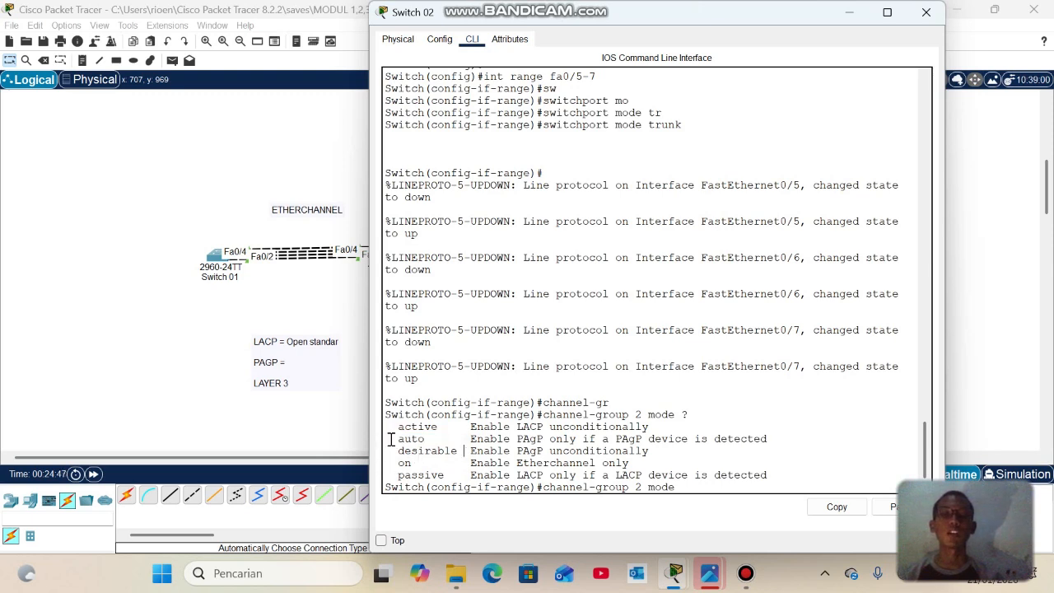
pyautogui.moveTo(391, 439)
pyautogui.mouseDown()
pyautogui.moveTo(463, 459)
pyautogui.moveTo(392, 454)
pyautogui.moveTo(393, 444)
pyautogui.mouseUp()
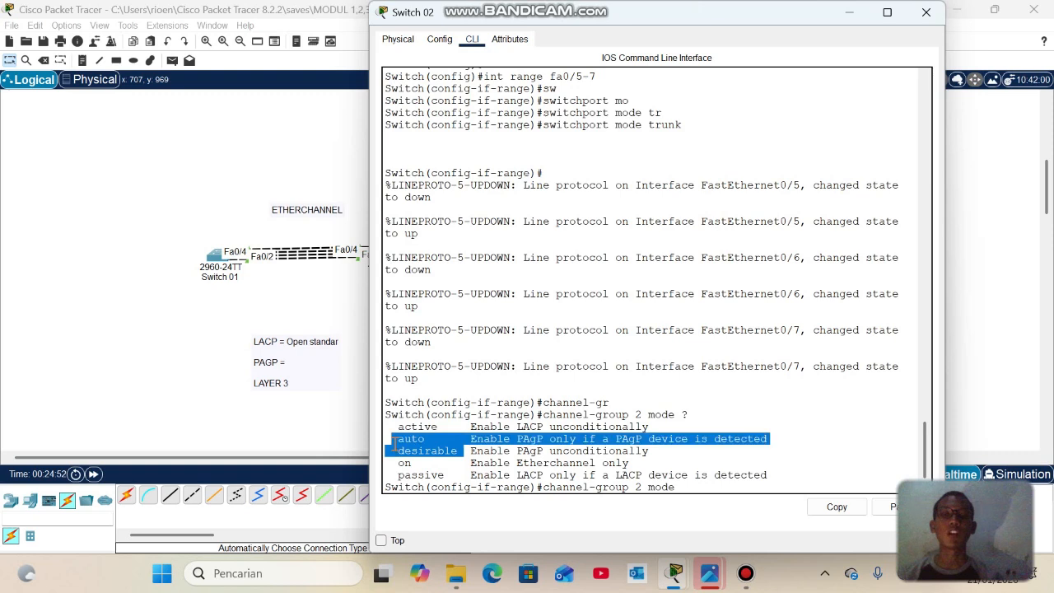
# Check the links between Switch 02 and Multilayer Switch 01 in the topology, and return to Switch 02's command line
pyautogui.click(697, 486)
pyautogui.click(76, 356)
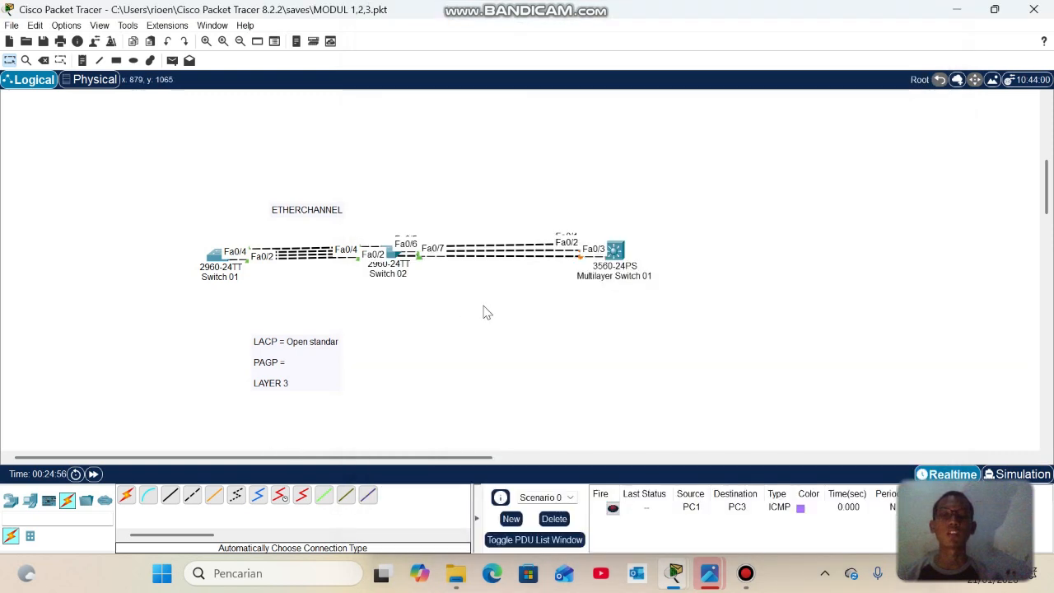
pyautogui.click(393, 256)
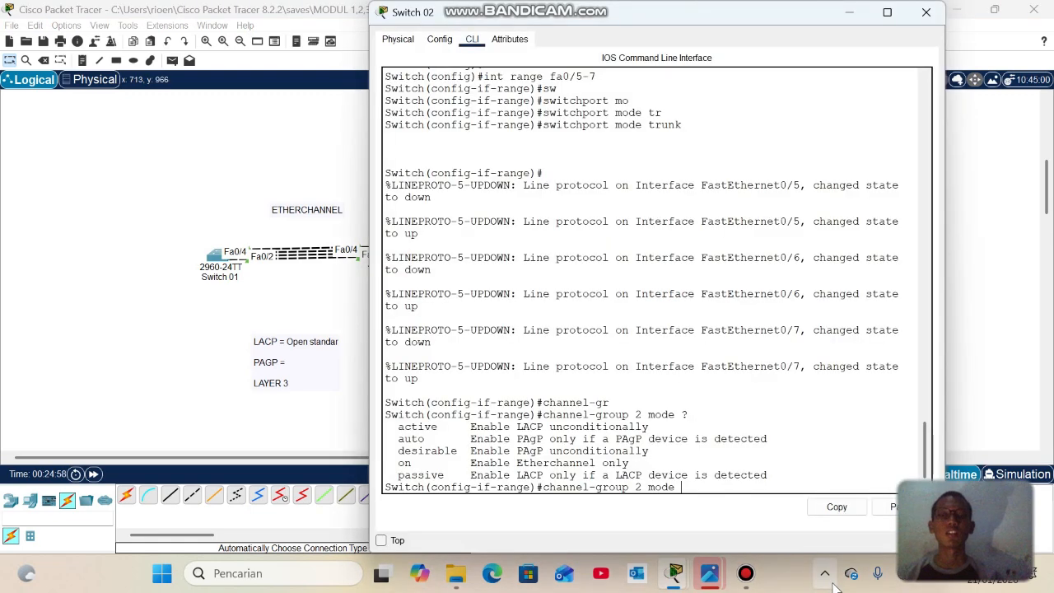
# Assign Switch 02's ports Fa0/5-7 to channel group 2 in auto mode, and exit the interface range
pyautogui.write('au')
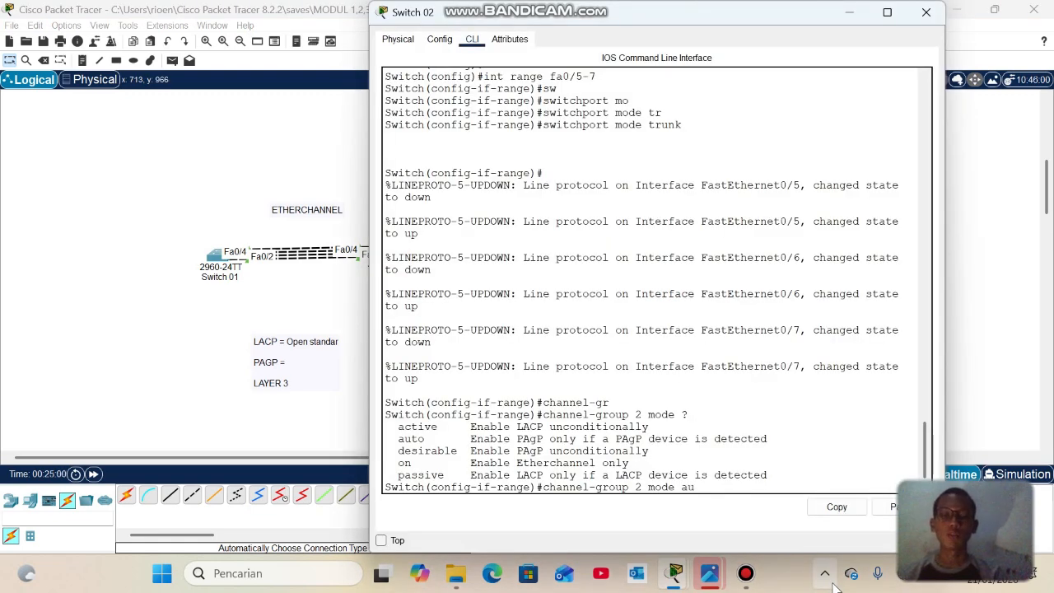
pyautogui.write('t')
pyautogui.press('Tab')
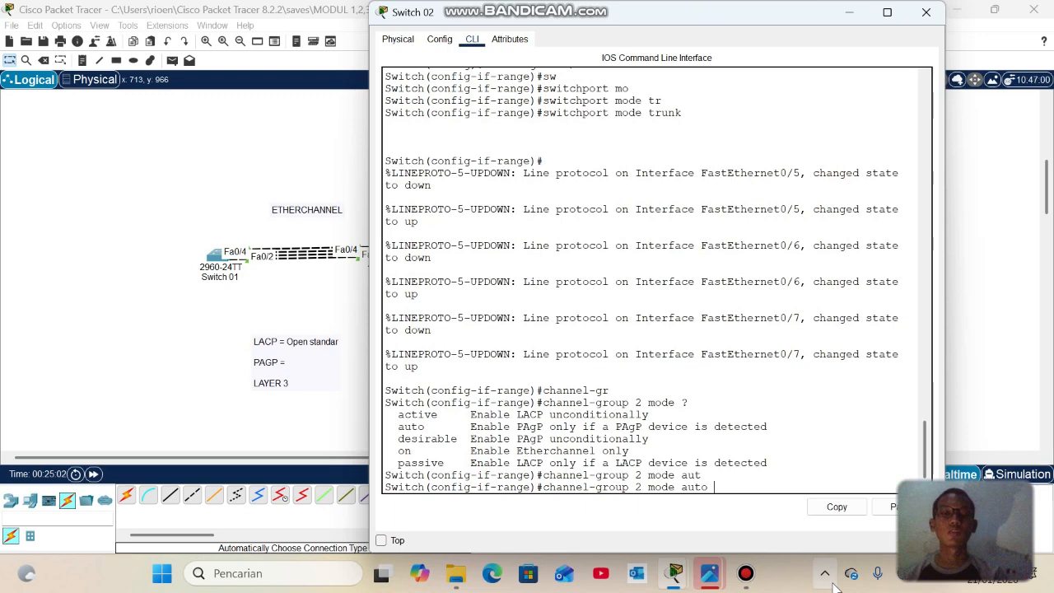
pyautogui.press('Return')
pyautogui.press('Return')
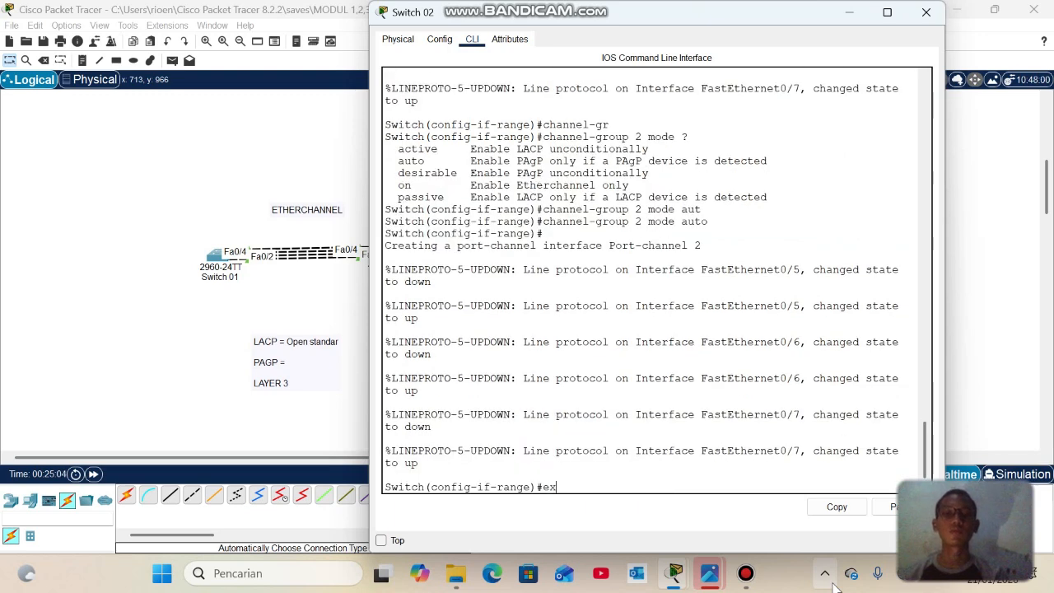
pyautogui.write('ex')
pyautogui.press('Return')
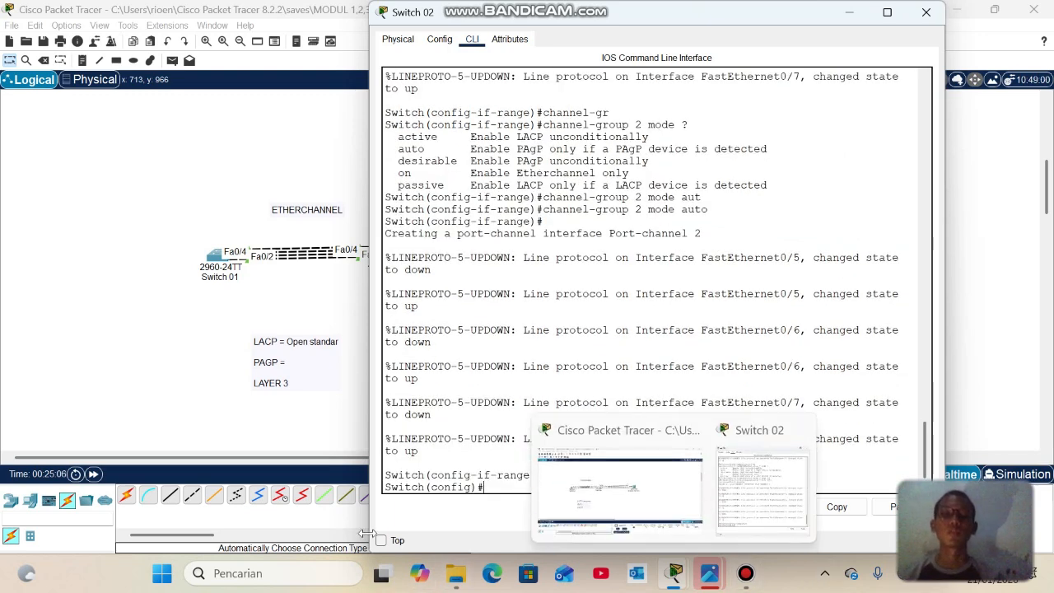
# Open Multilayer Switch 01's command line and answer no to the initial configuration dialog
pyautogui.click(336, 385)
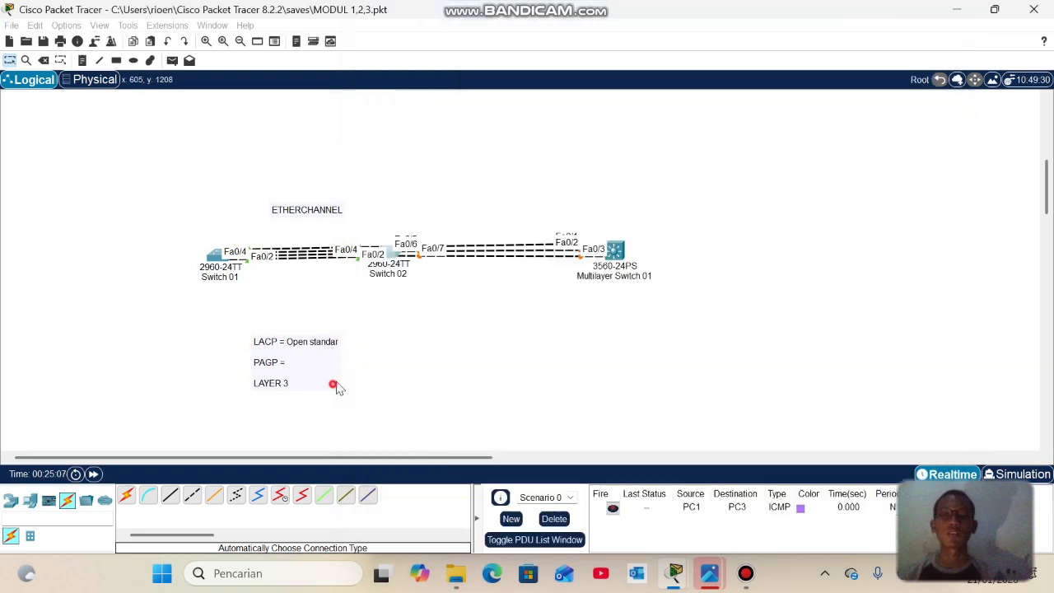
pyautogui.click(614, 252)
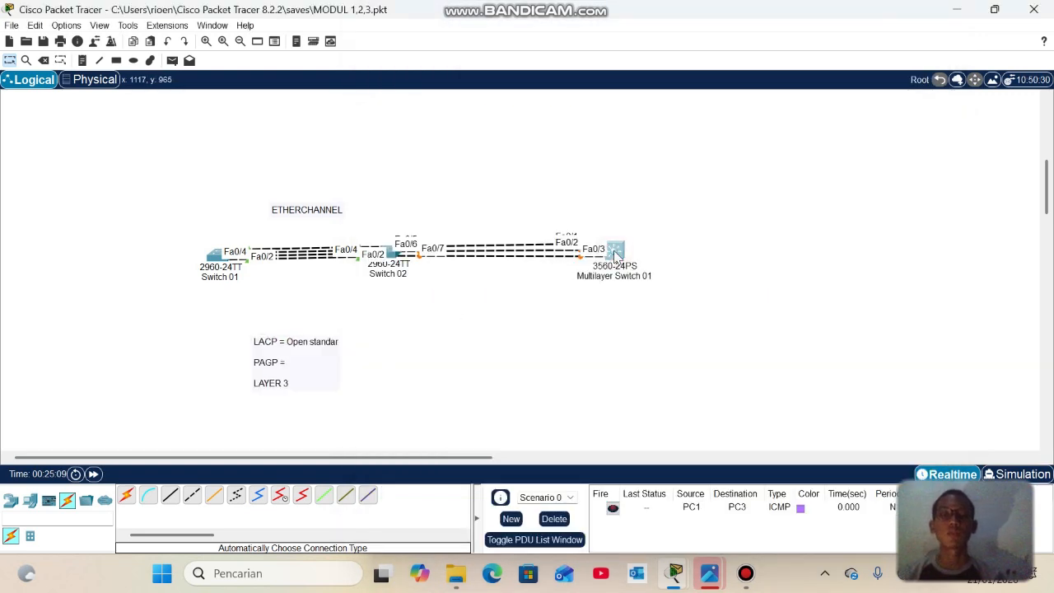
pyautogui.click(471, 41)
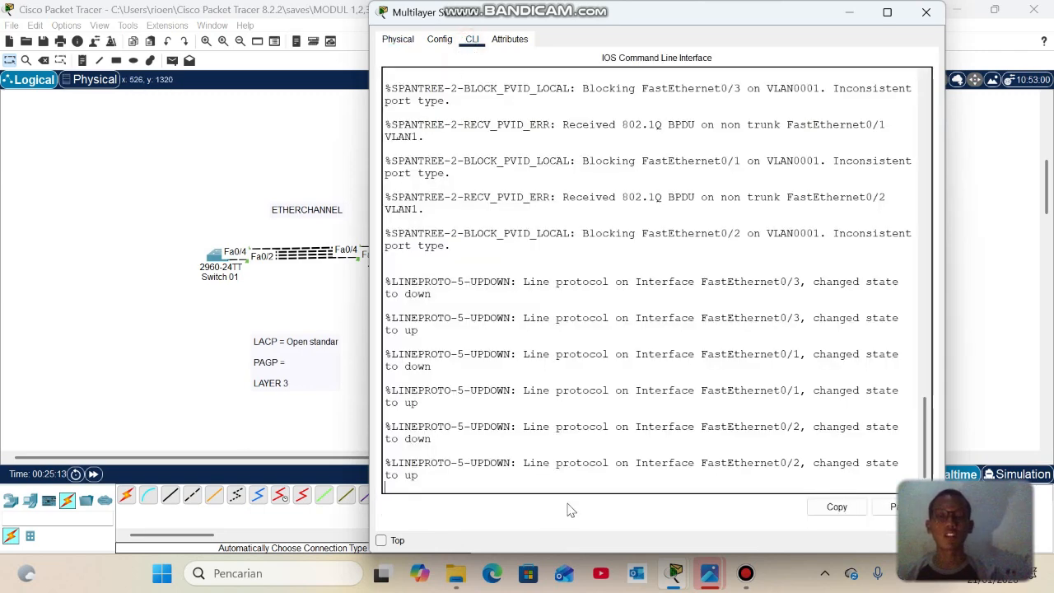
pyautogui.press('Return')
pyautogui.write('n')
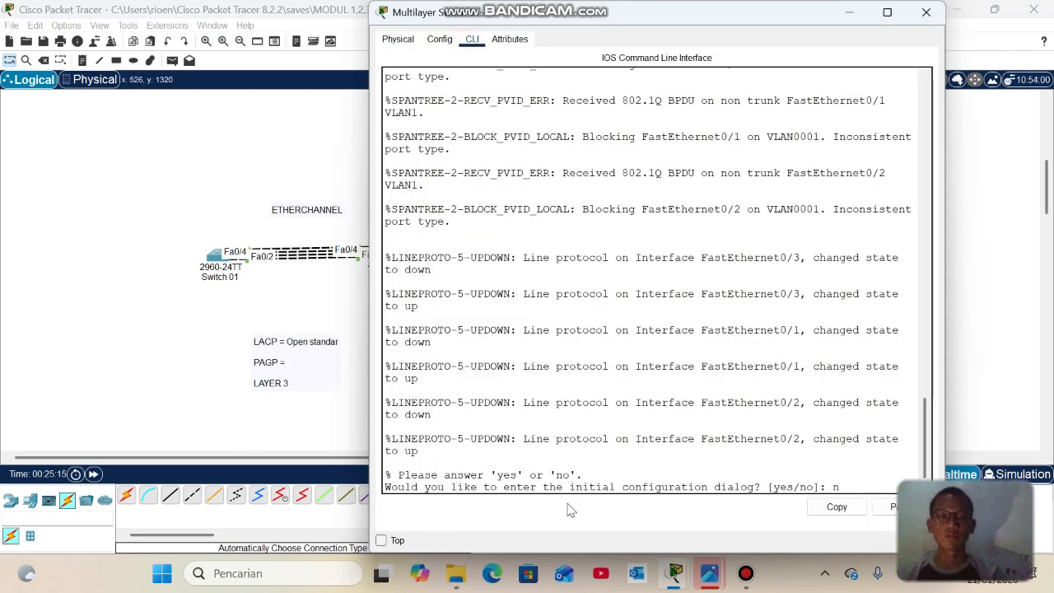
pyautogui.write('o')
pyautogui.press('Return')
pyautogui.press('Return')
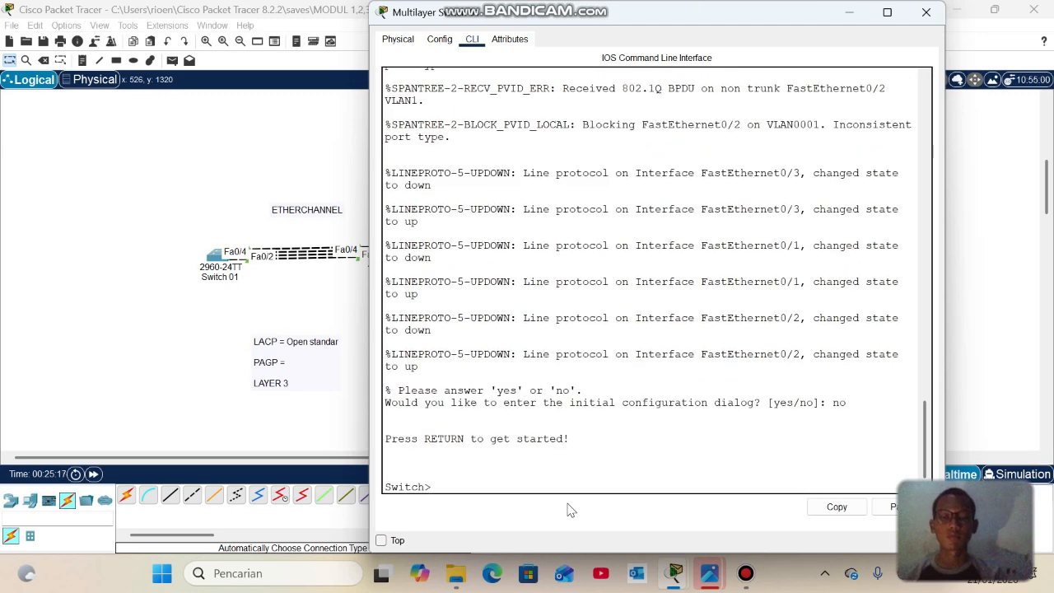
# Enter global configuration mode on Multilayer Switch 01 and select the interface range fa0/1-3
pyautogui.write('en')
pyautogui.press('Return')
pyautogui.write('conf t')
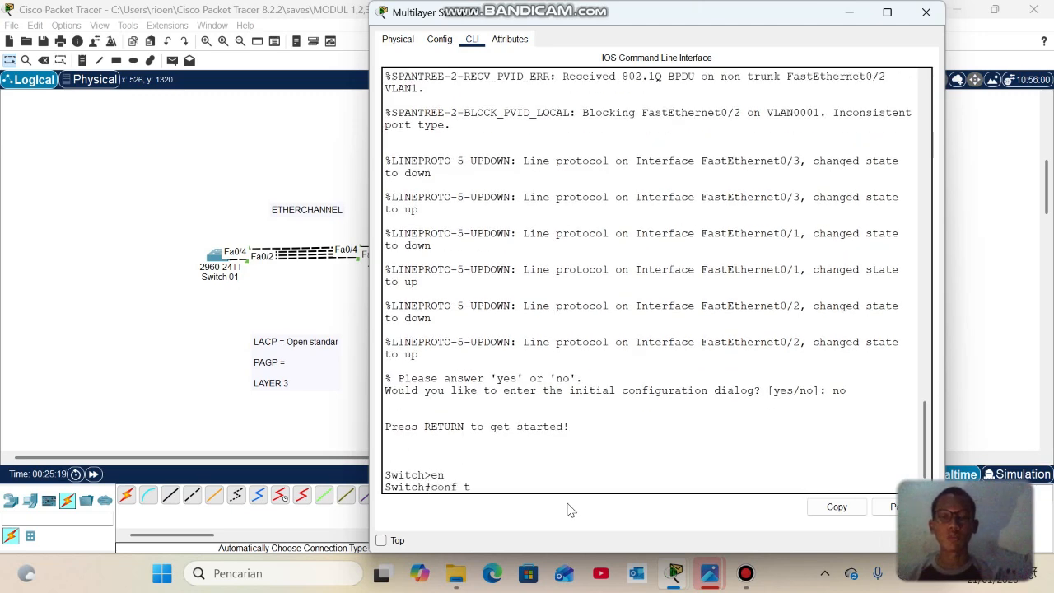
pyautogui.press('Return')
pyautogui.write('int r')
pyautogui.press('Tab')
pyautogui.write('f')
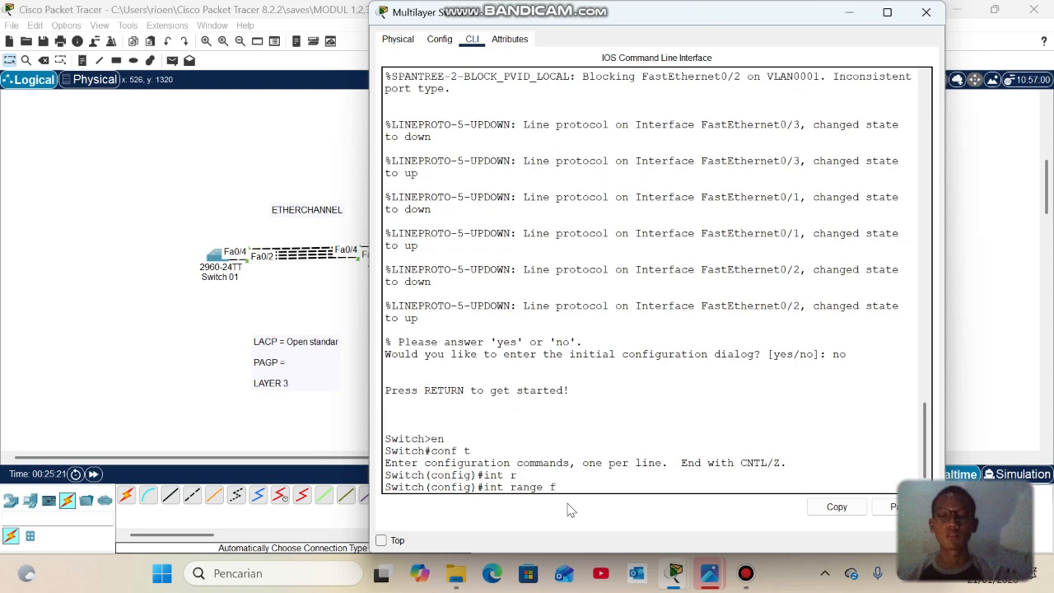
pyautogui.write('a0/1-3')
pyautogui.press('Return')
# Set the trunk encapsulation of Multilayer Switch 01's ports fa0/1-3 to dot1q
pyautogui.write('sw')
pyautogui.press('Tab')
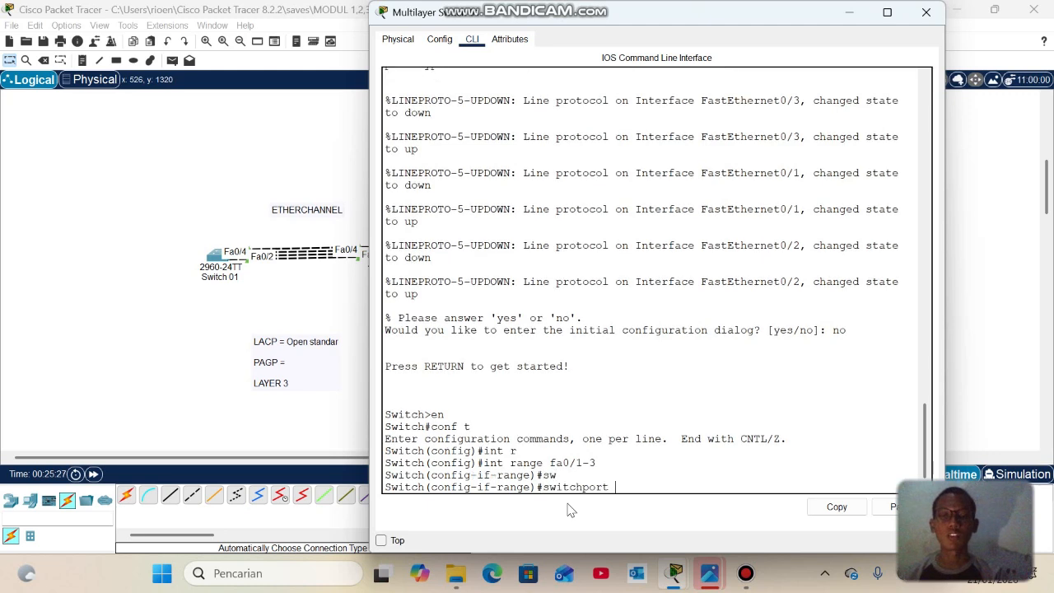
pyautogui.write('tr')
pyautogui.press('Tab')
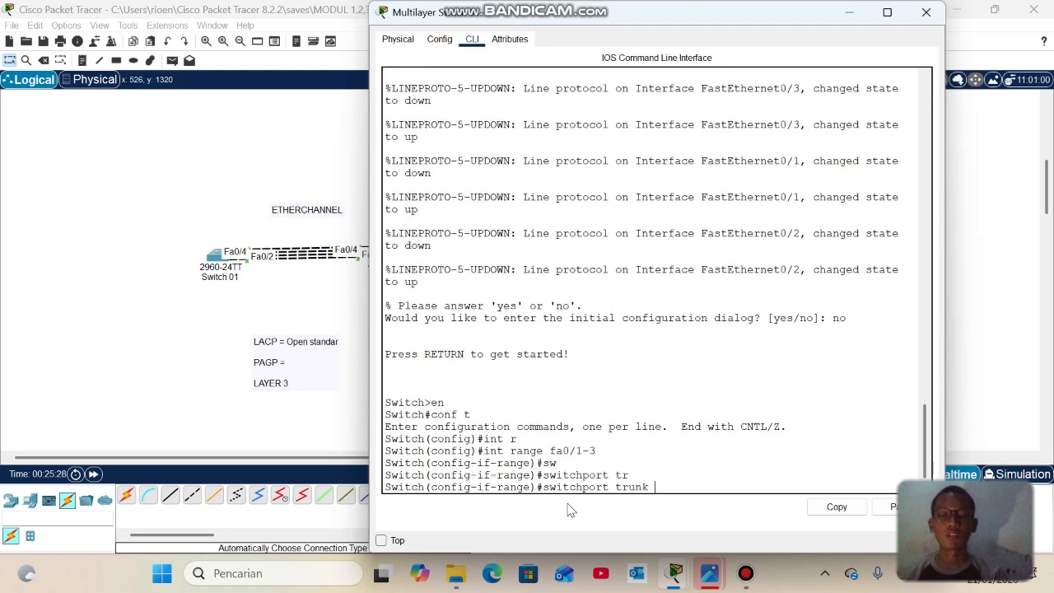
pyautogui.write('enc')
pyautogui.press('Tab')
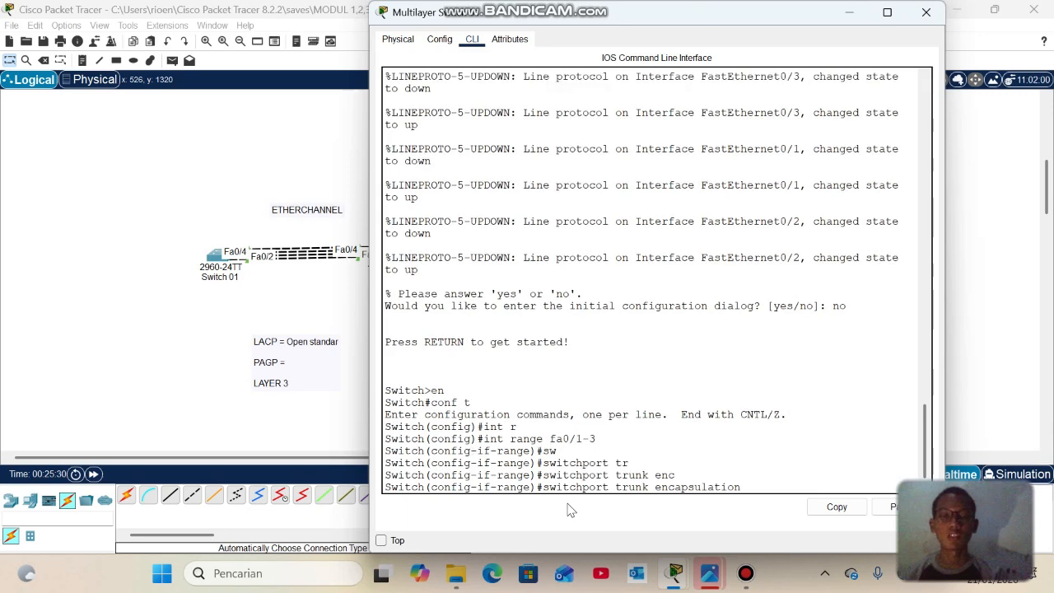
pyautogui.write('do')
pyautogui.press('Tab')
pyautogui.press('Return')
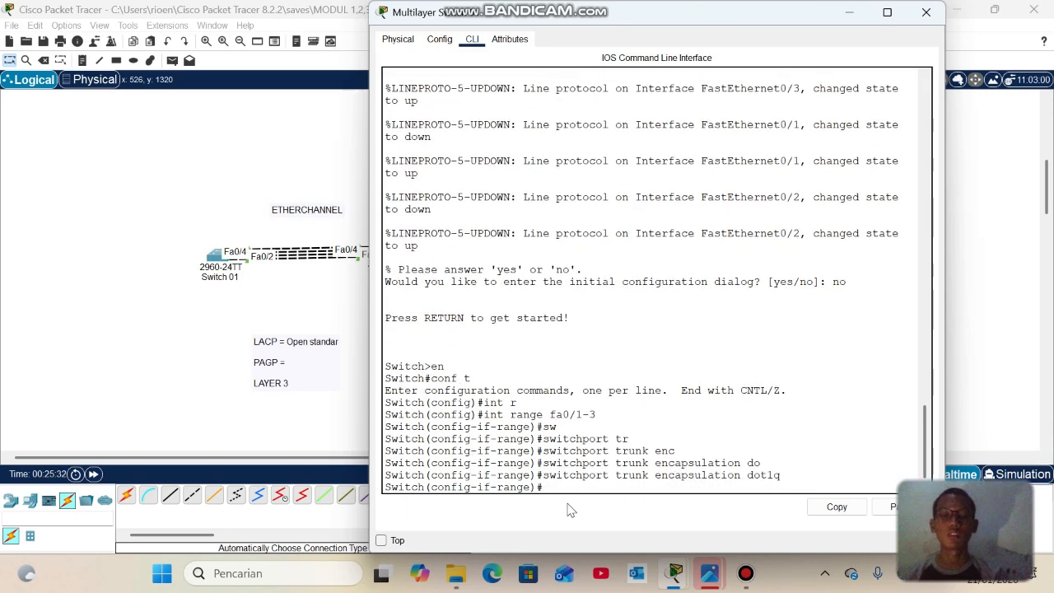
# Set the switchport mode of Multilayer Switch 01's ports fa0/1-3 to trunk
pyautogui.write('sw')
pyautogui.press('Tab')
pyautogui.write('m')
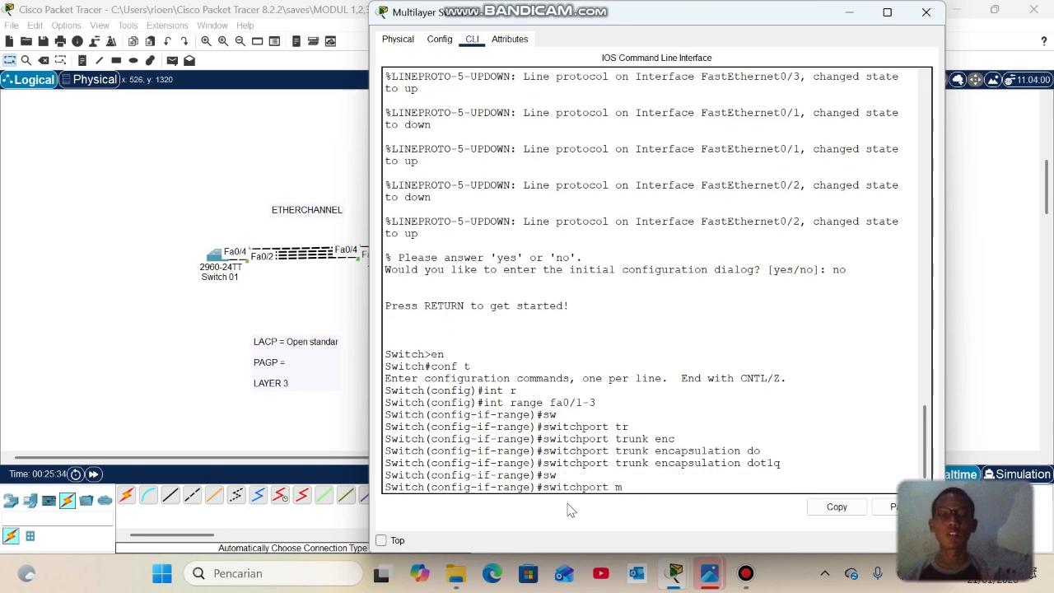
pyautogui.write('o')
pyautogui.press('Tab')
pyautogui.write('tr')
pyautogui.press('Tab')
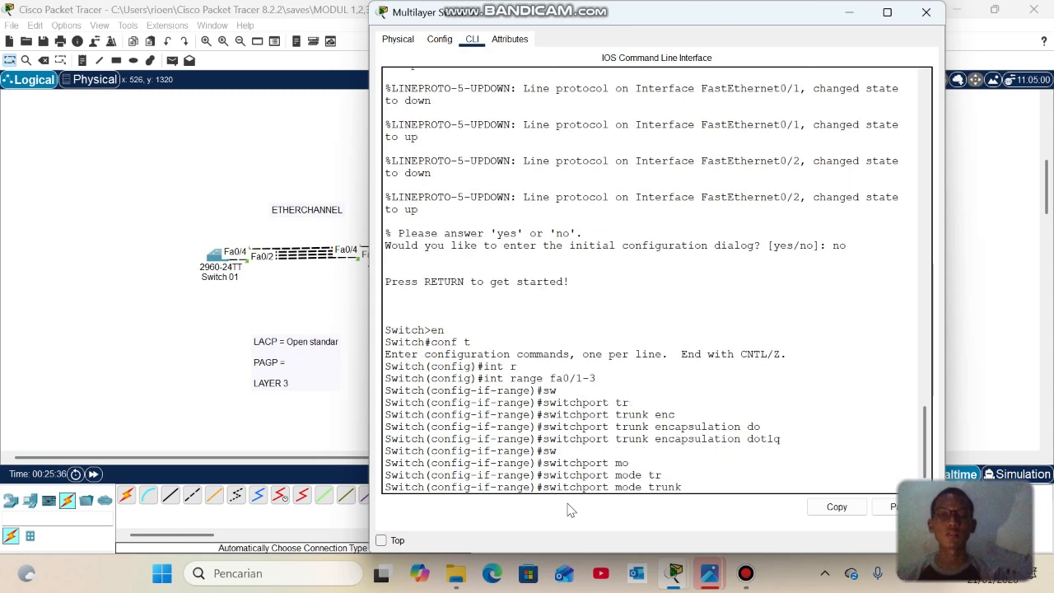
pyautogui.press('Return')
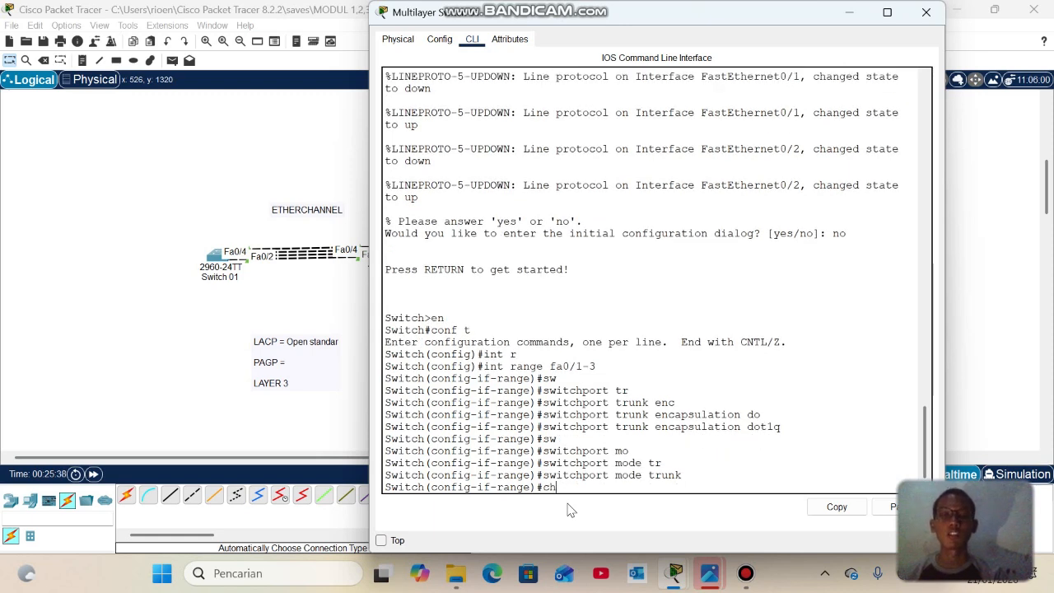
# Assign ports fa0/1-3 to channel group 2 in desirable mode, and exit to Multilayer Switch 01's privileged mode
pyautogui.write('channel')
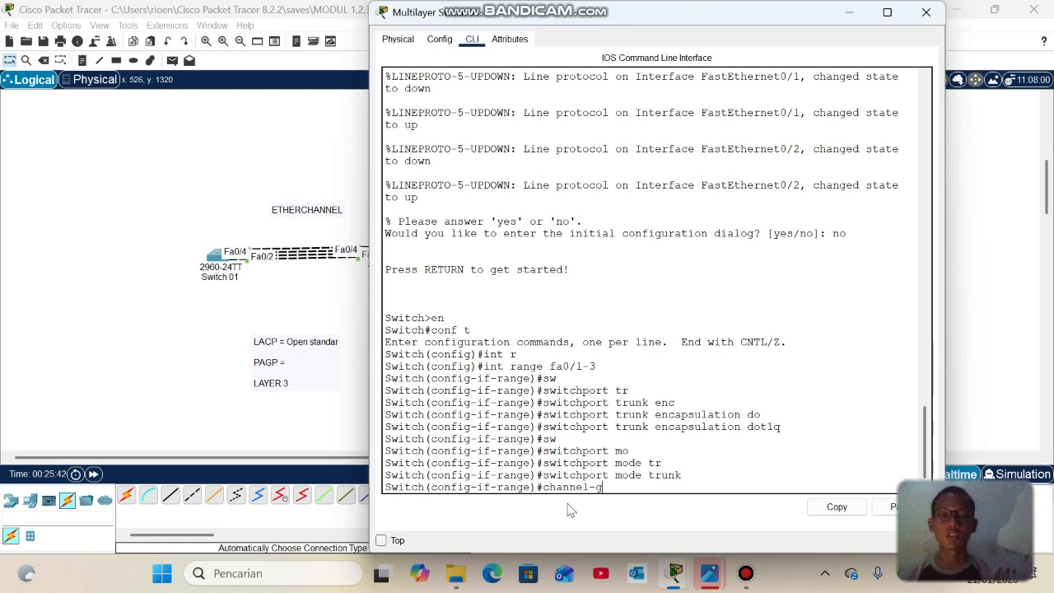
pyautogui.write('-g')
pyautogui.press('Tab')
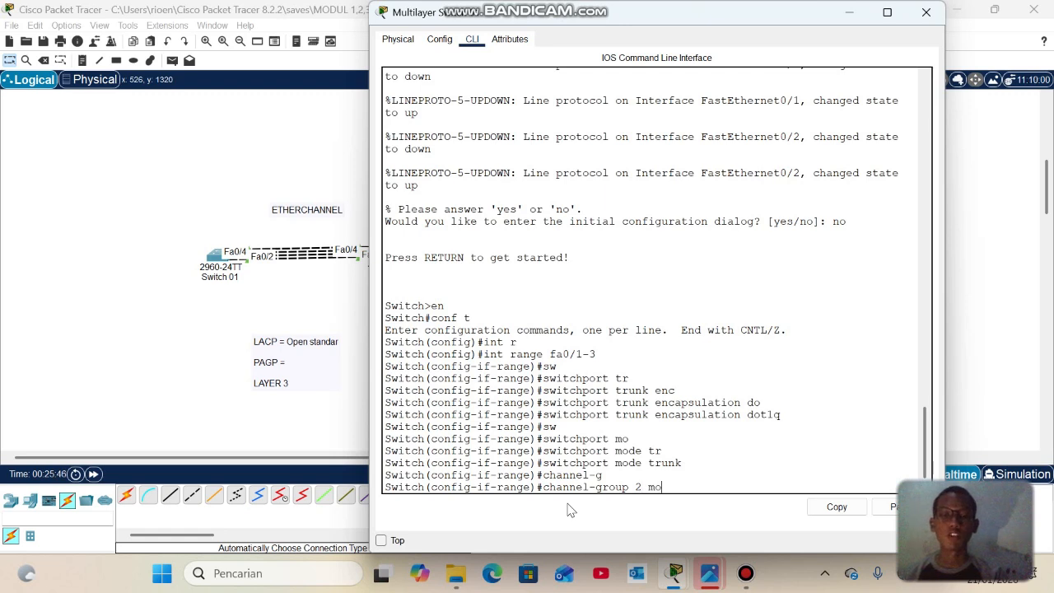
pyautogui.write('2 mo')
pyautogui.press('Tab')
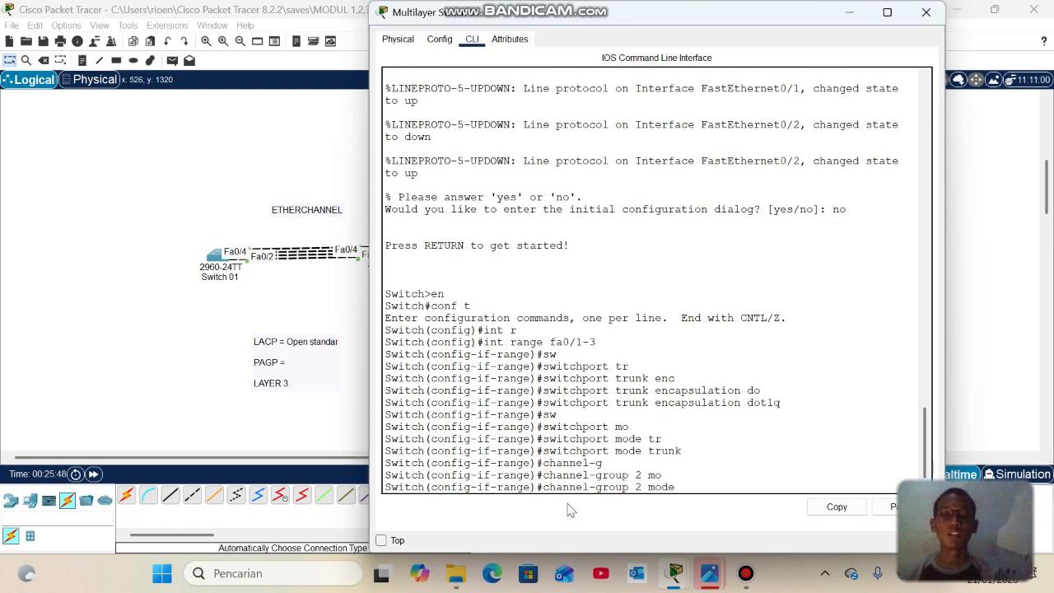
pyautogui.write('de')
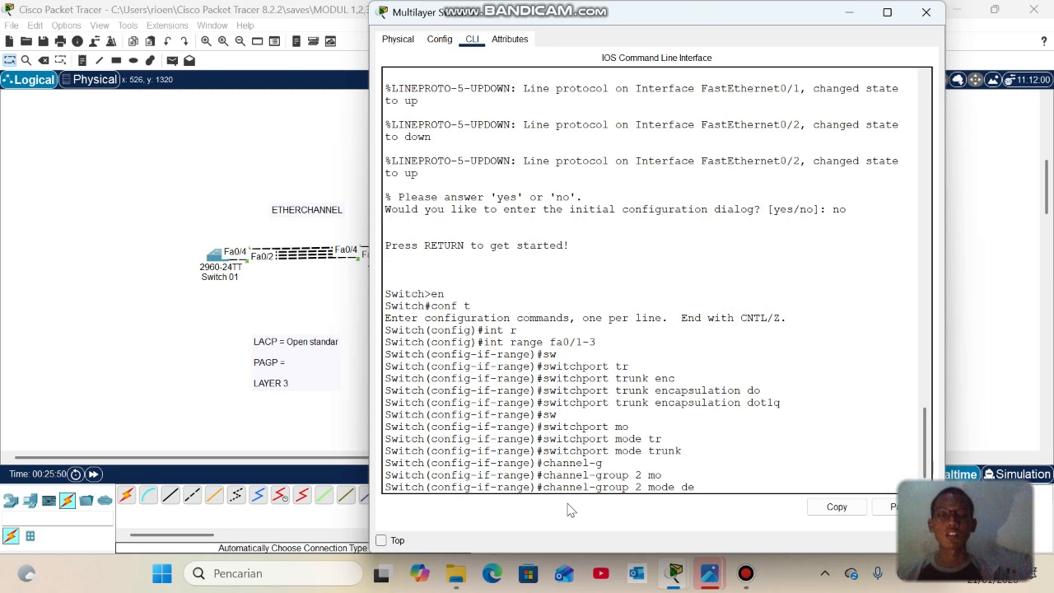
pyautogui.write('si')
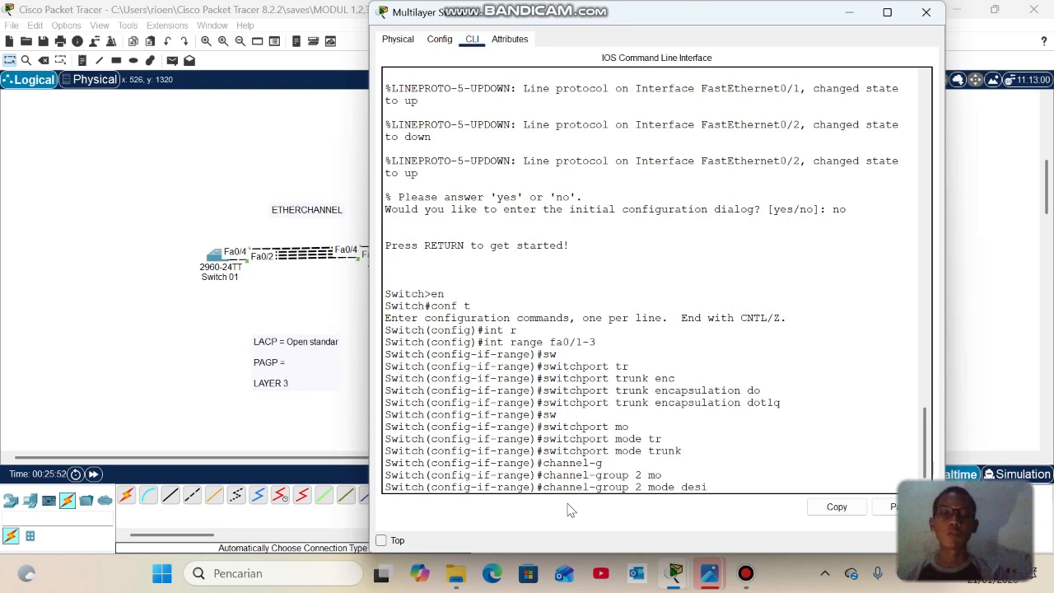
pyautogui.press('Tab')
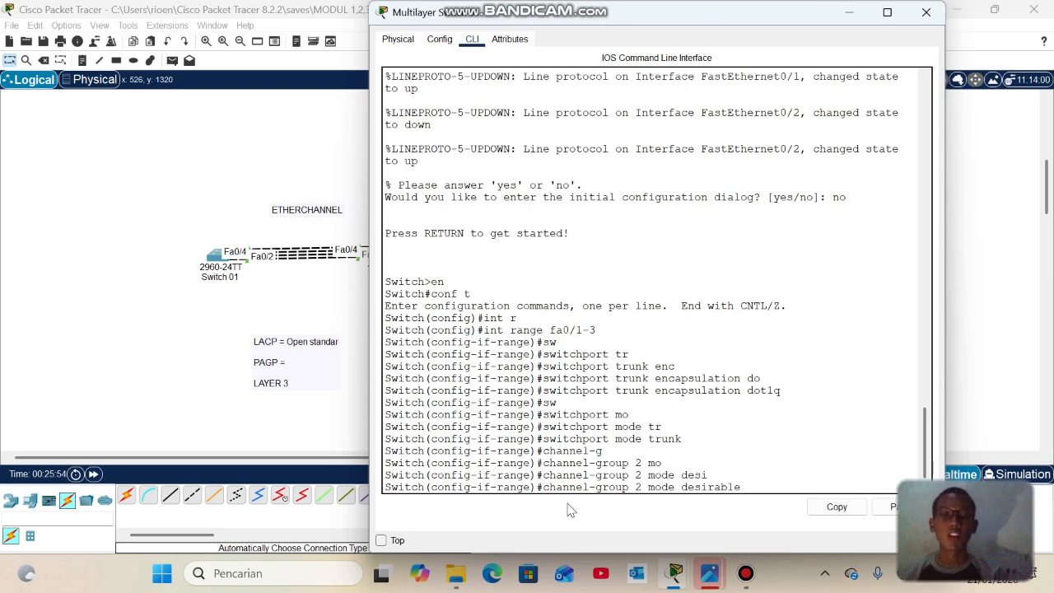
pyautogui.press('Return')
pyautogui.write('e)#e')
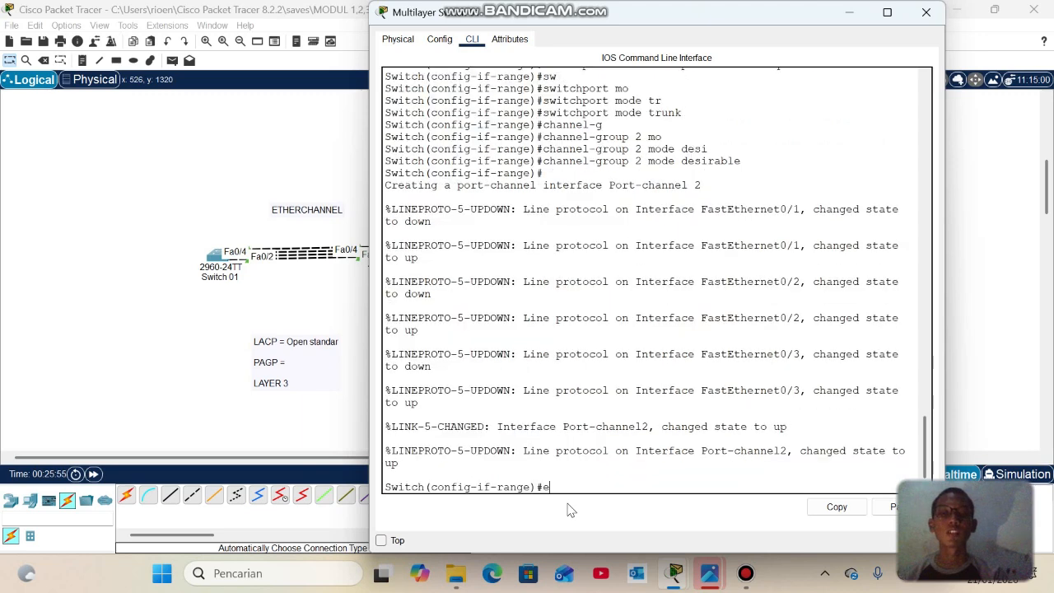
pyautogui.write('x')
pyautogui.press('Return')
pyautogui.write('ex')
pyautogui.press('Return')
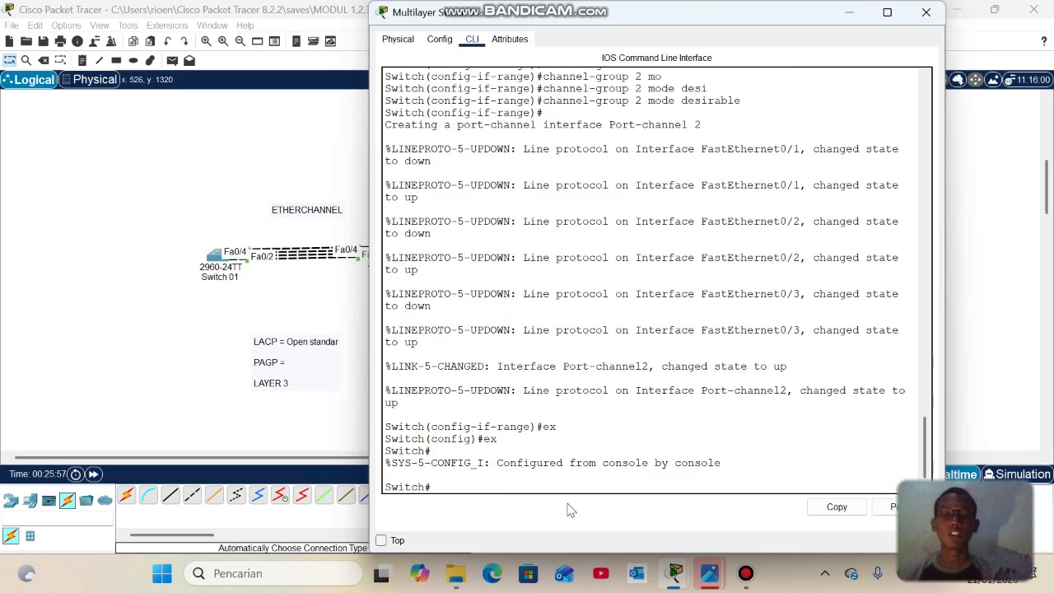
# Display the EtherChannel summary on Multilayer Switch 01 with show etherchannel summary
pyautogui.write('sh')
pyautogui.press('Tab')
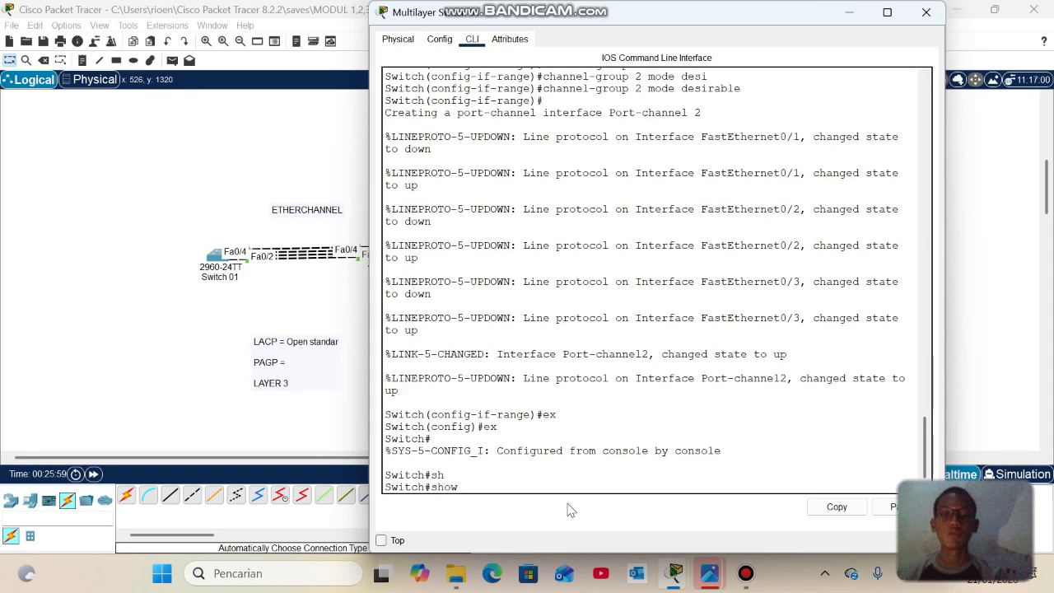
pyautogui.write('et')
pyautogui.press('Tab')
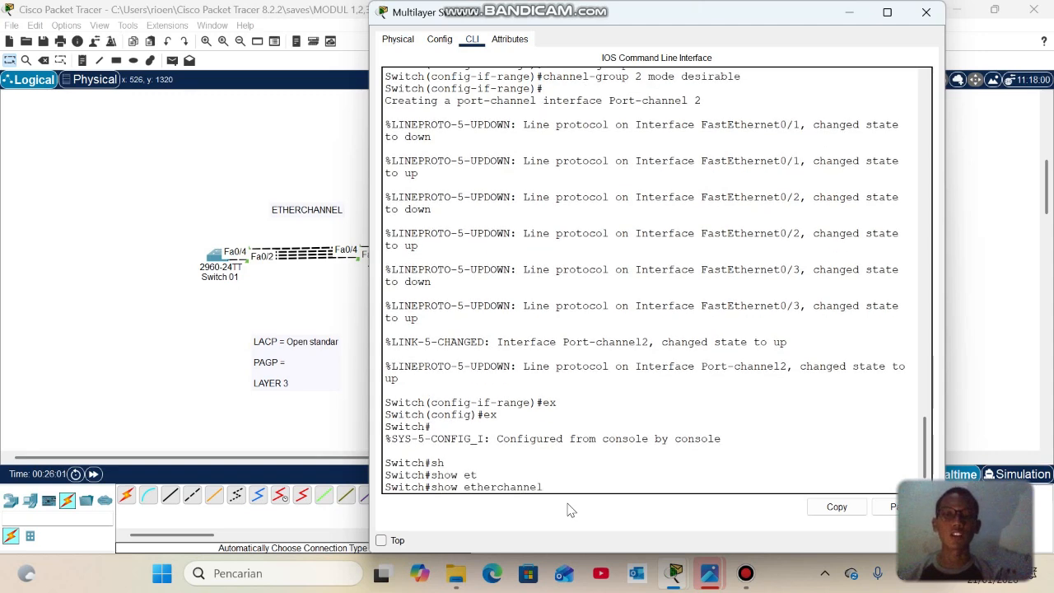
pyautogui.write('su')
pyautogui.press('Tab')
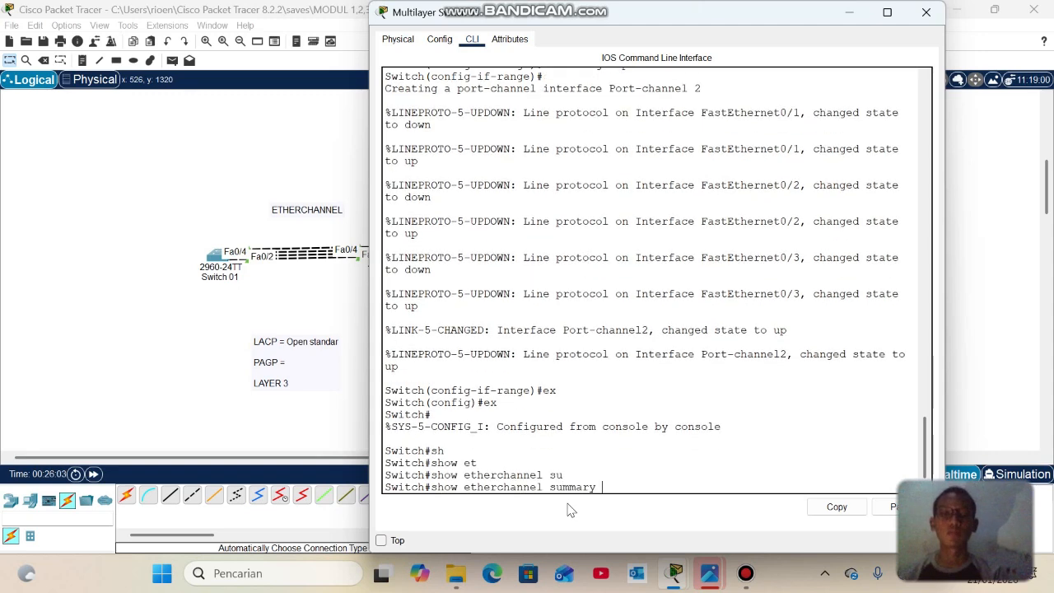
pyautogui.press('Return')
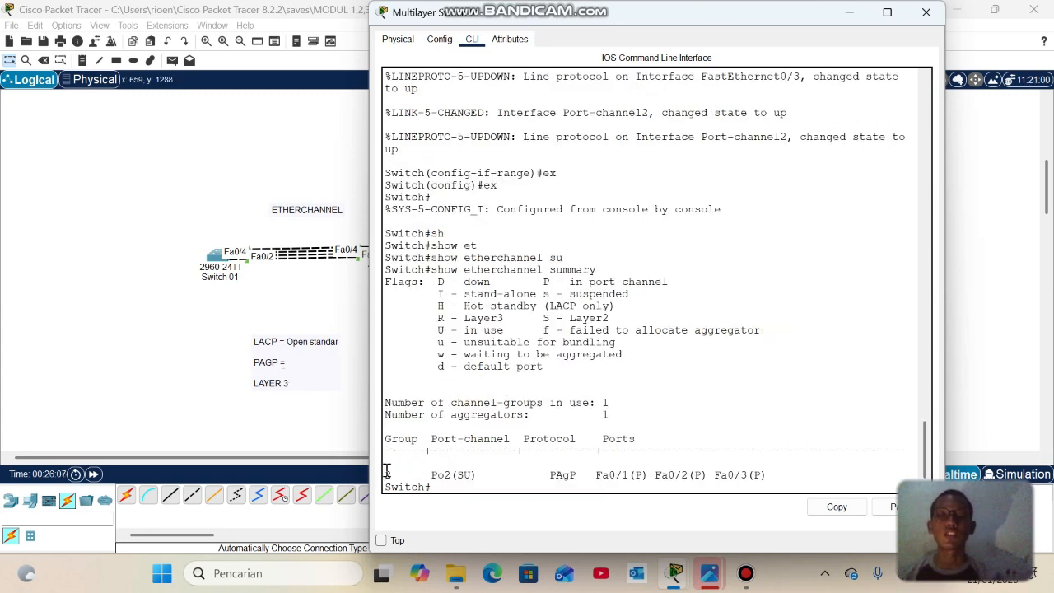
# Examine the port-channel's flags, protocol and member ports in the EtherChannel summary, and return to the topology
pyautogui.moveTo(386, 470); pyautogui.dragTo(486, 476)
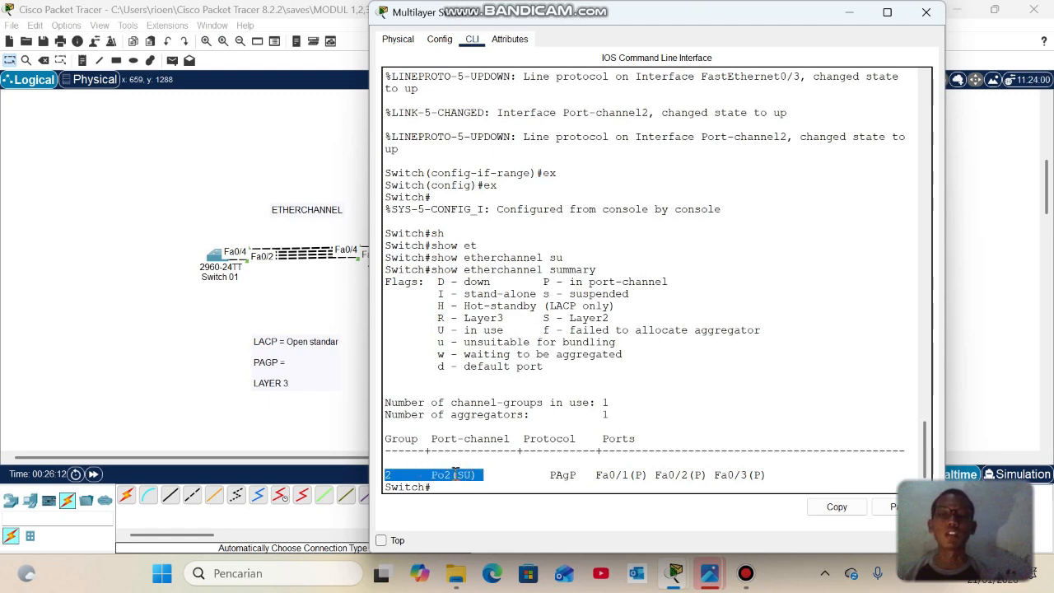
pyautogui.click(453, 476)
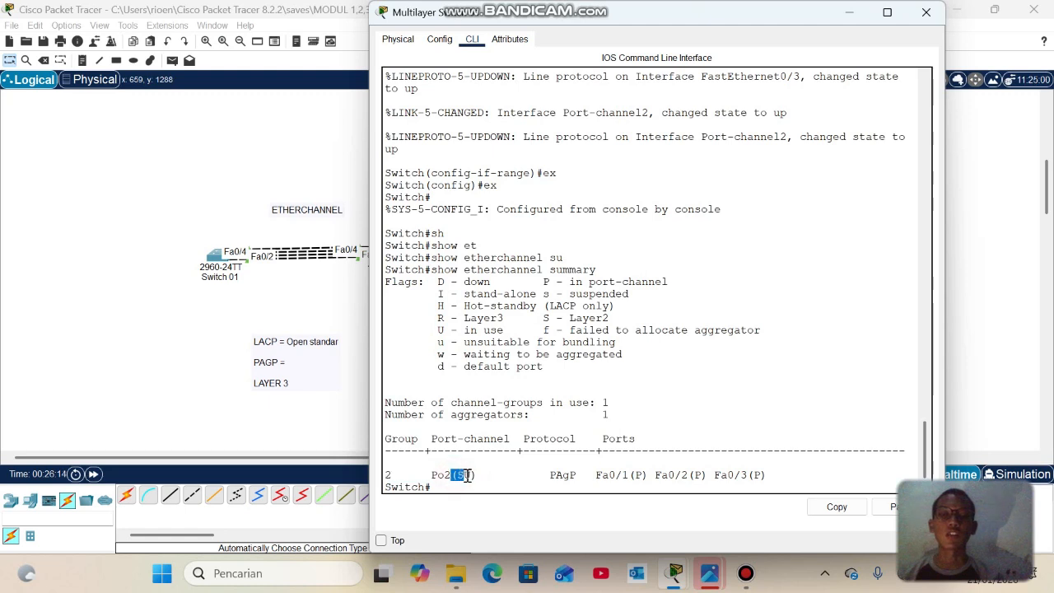
pyautogui.moveTo(542, 317); pyautogui.dragTo(610, 320)
pyautogui.moveTo(430, 329); pyautogui.dragTo(512, 333)
pyautogui.click(510, 334)
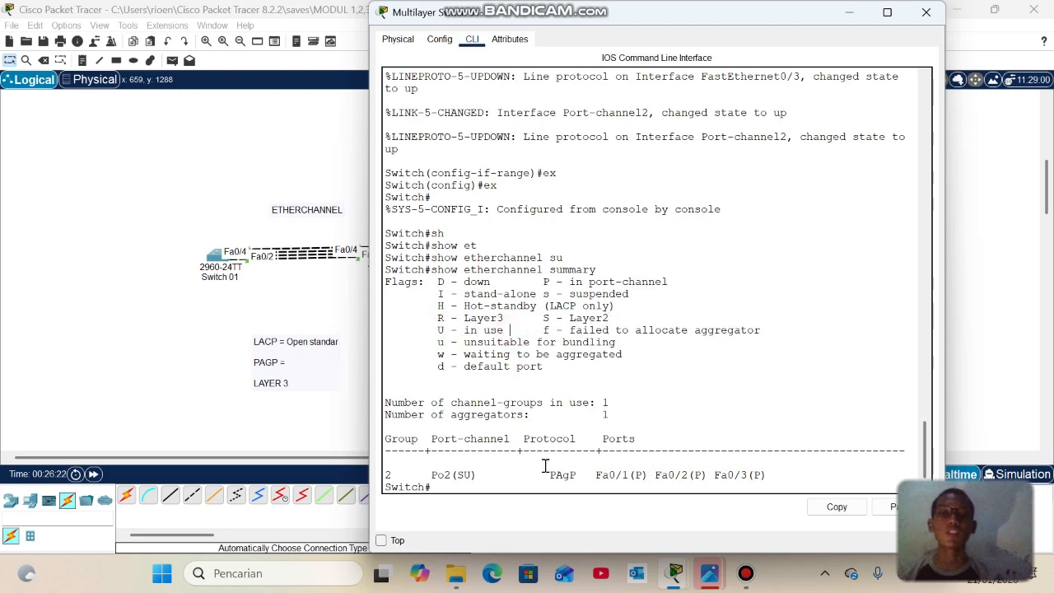
pyautogui.moveTo(535, 474); pyautogui.dragTo(765, 474)
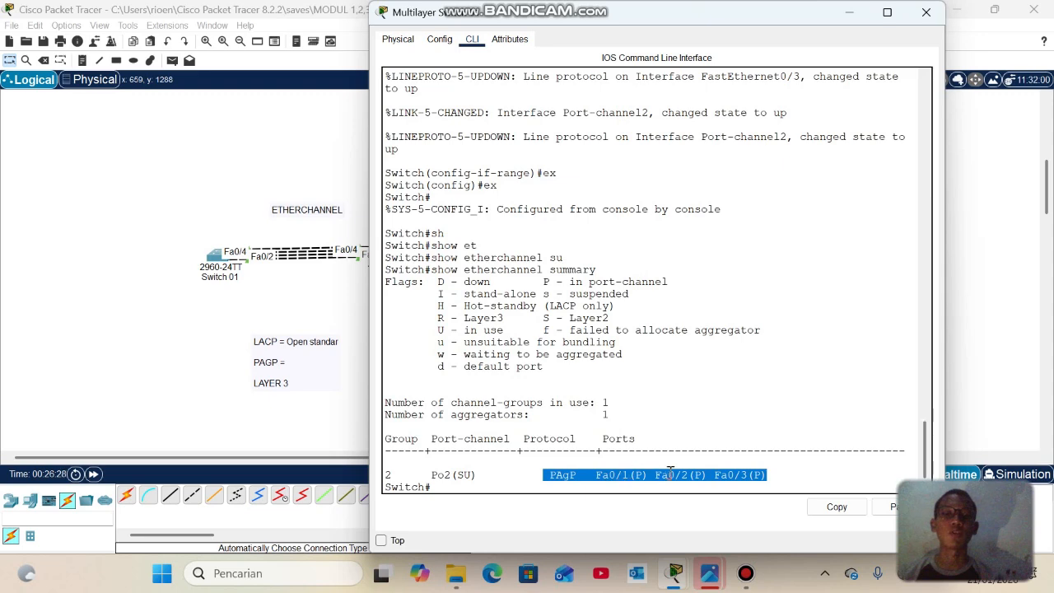
pyautogui.click(216, 405)
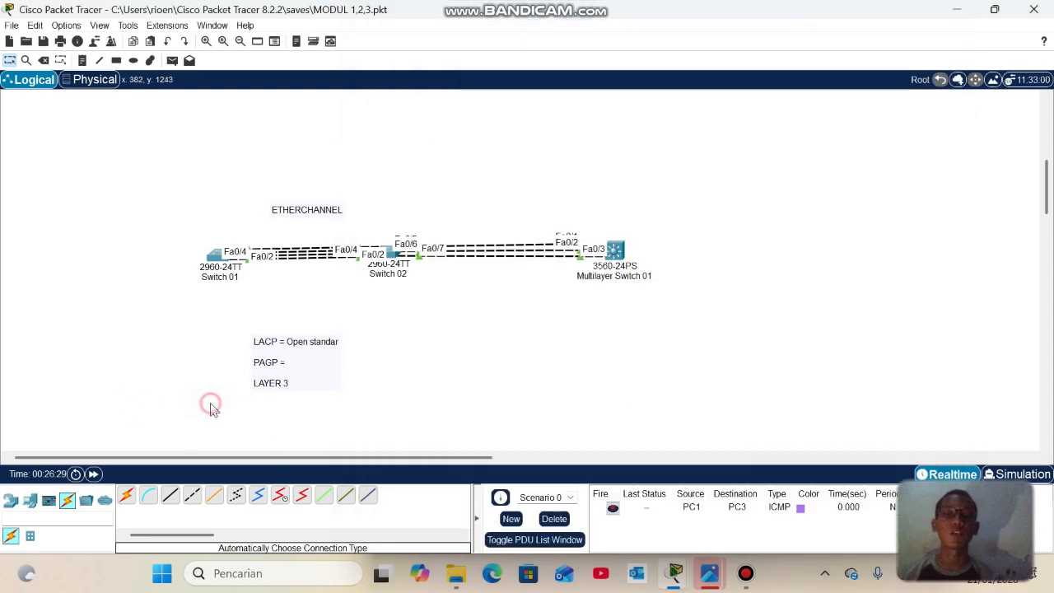
# Open Switch 02's command line and exit from global configuration to privileged mode
pyautogui.click(394, 257)
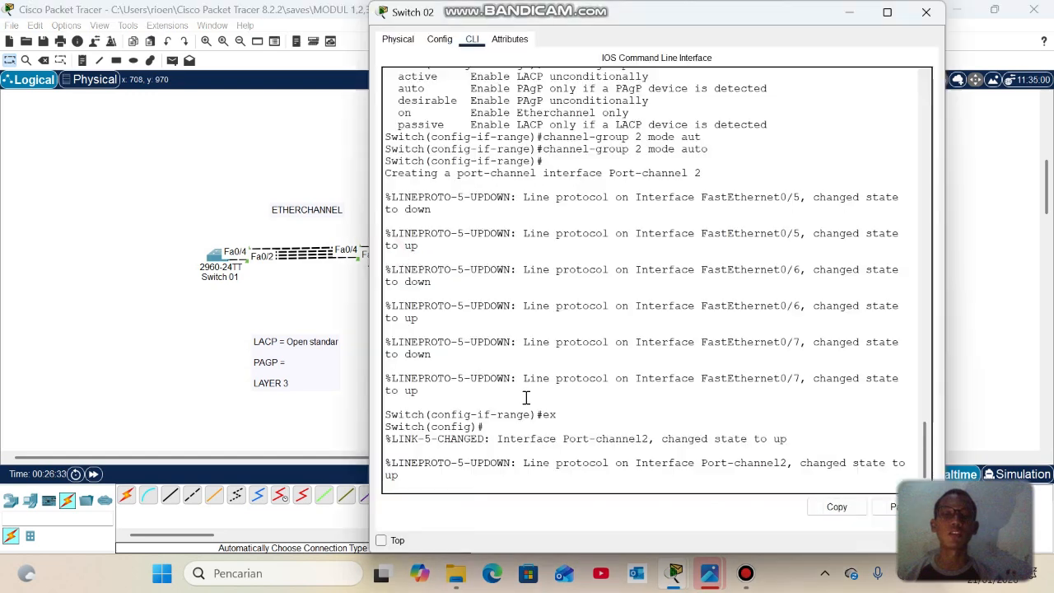
pyautogui.write("'")
pyautogui.press('Return')
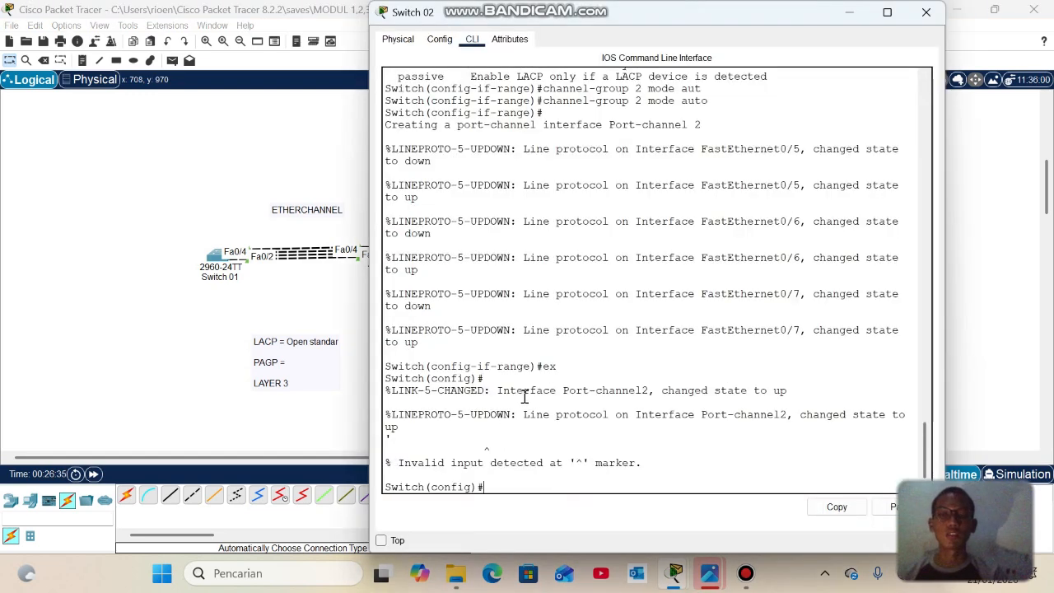
pyautogui.write('e')
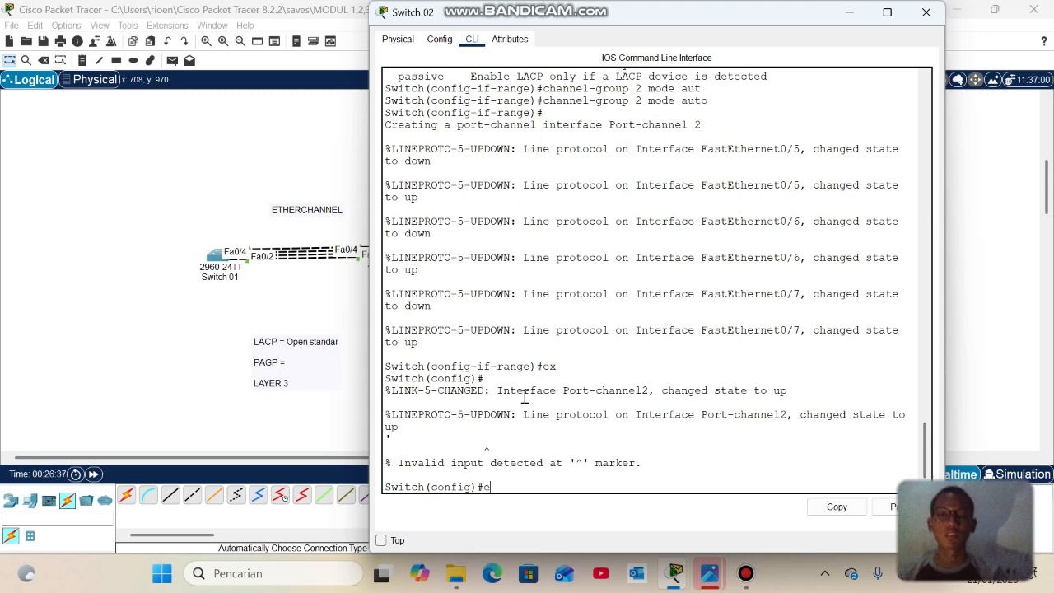
pyautogui.write('x')
pyautogui.press('Return')
# Display the EtherChannel summary on Switch 02 with show etherchannel summary
pyautogui.write('sh')
pyautogui.press('Tab')
pyautogui.write('et')
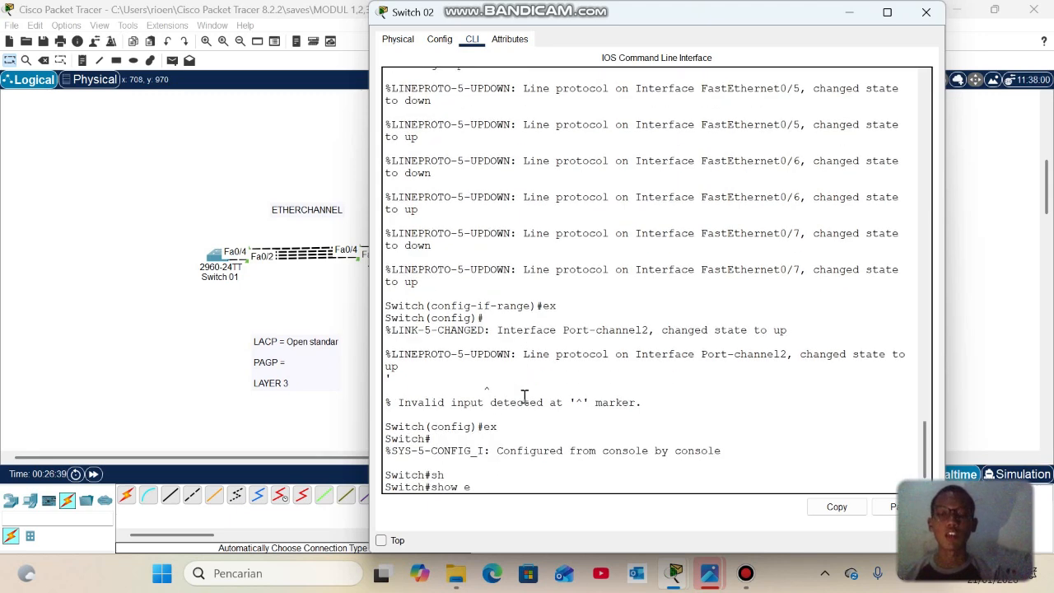
pyautogui.press('Tab')
pyautogui.write('su')
pyautogui.press('Tab')
pyautogui.press('Return')
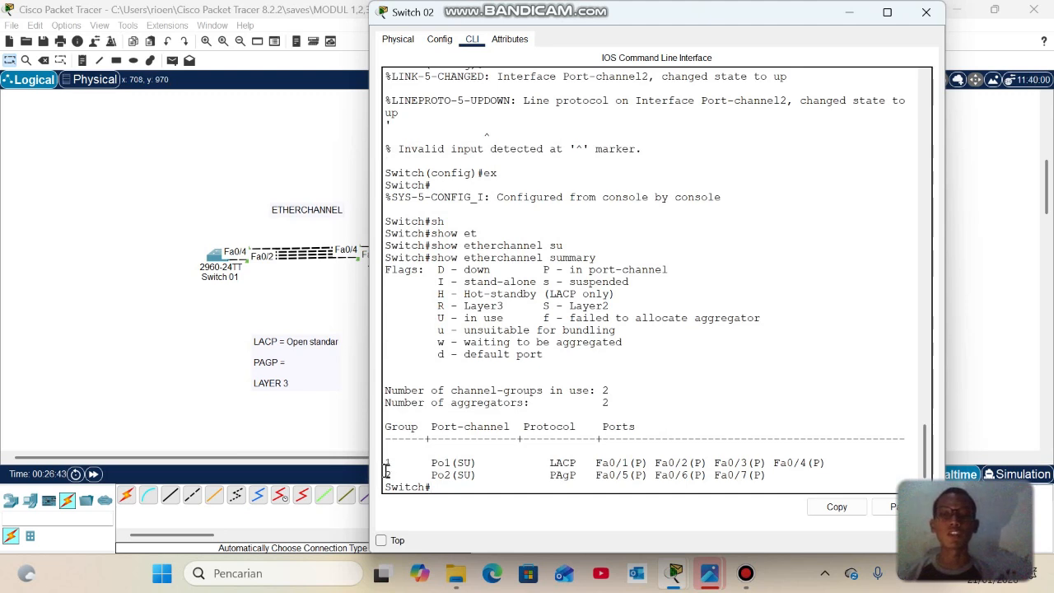
# Examine group 2's flags, protocol and member ports in Switch 02's EtherChannel summary, and compare them with Multilayer Switch 01's summary
pyautogui.moveTo(384, 475); pyautogui.dragTo(492, 479)
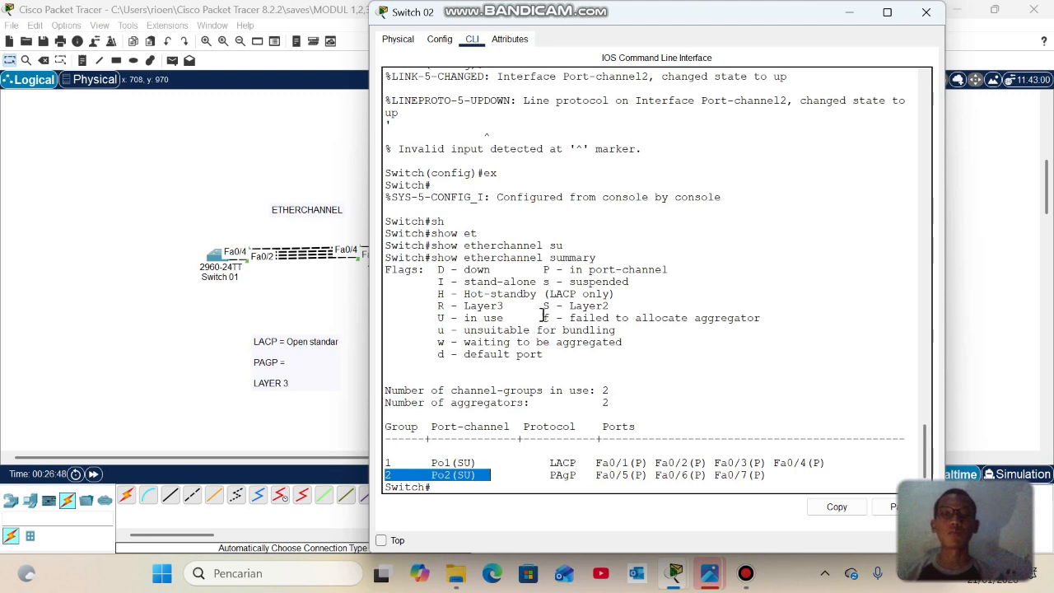
pyautogui.moveTo(538, 306); pyautogui.dragTo(609, 306)
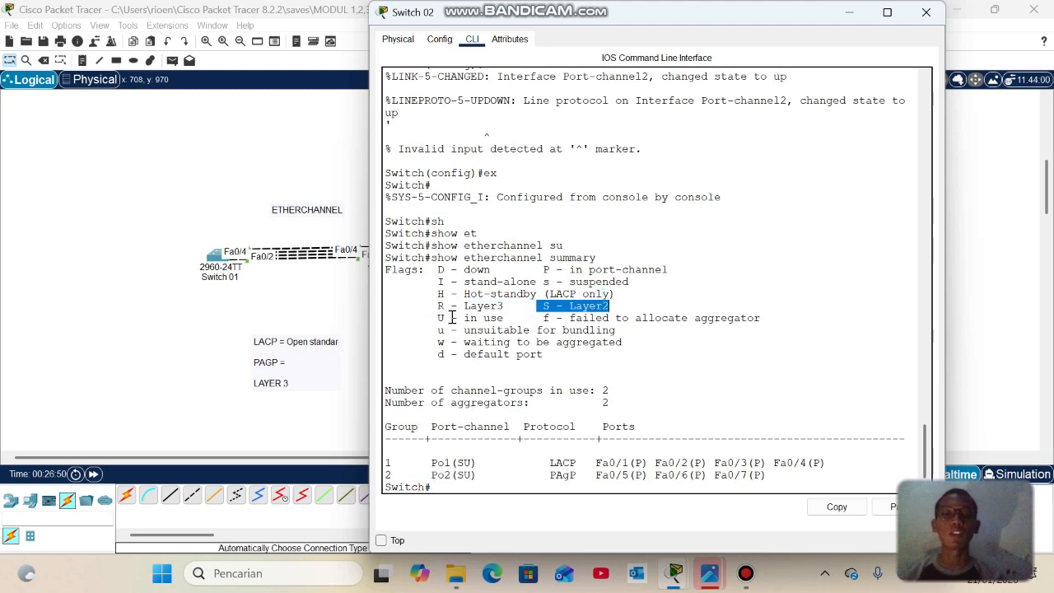
pyautogui.moveTo(430, 317); pyautogui.dragTo(510, 318)
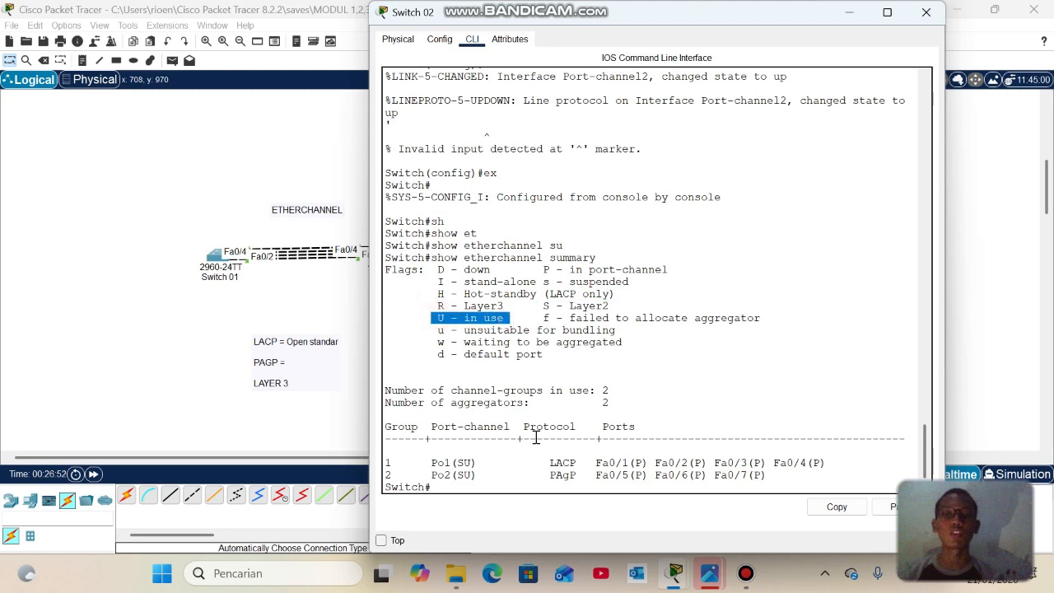
pyautogui.moveTo(541, 474); pyautogui.dragTo(589, 475)
pyautogui.moveTo(549, 474); pyautogui.dragTo(659, 484)
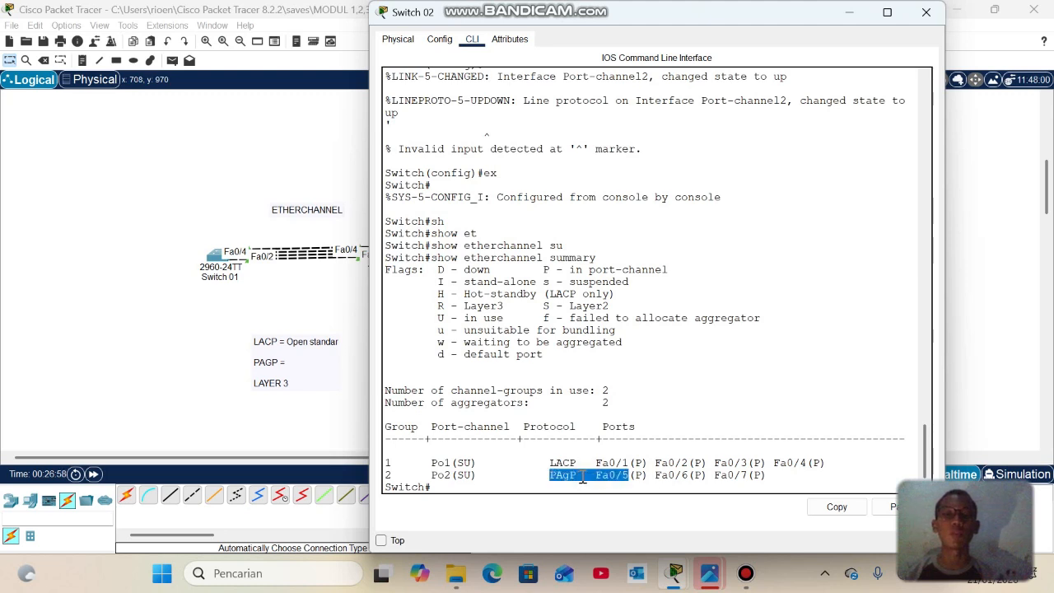
pyautogui.moveTo(549, 476); pyautogui.dragTo(811, 477)
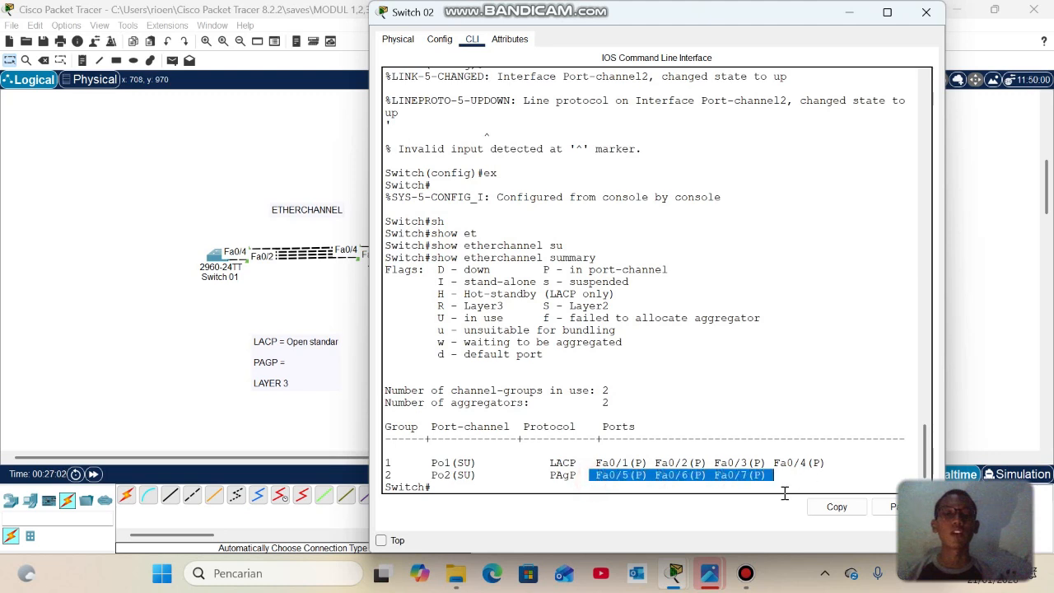
pyautogui.click(700, 490)
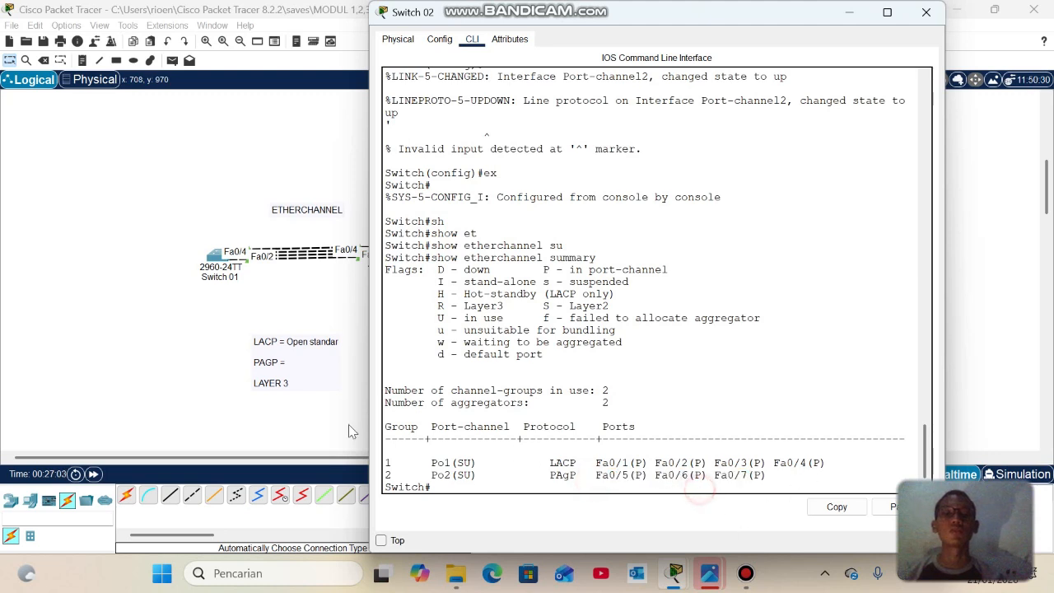
pyautogui.click(204, 368)
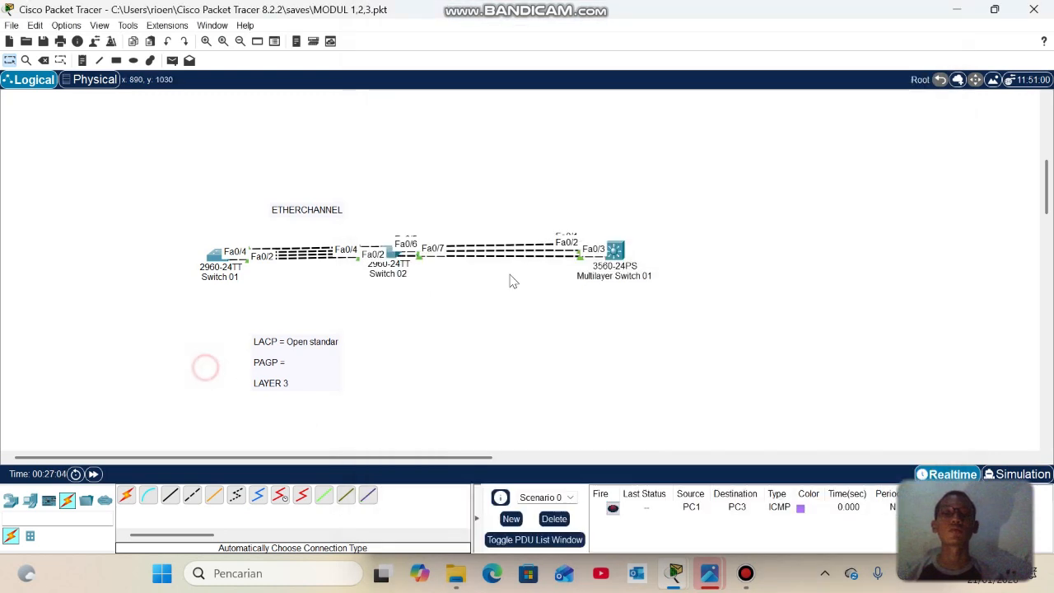
pyautogui.click(614, 249)
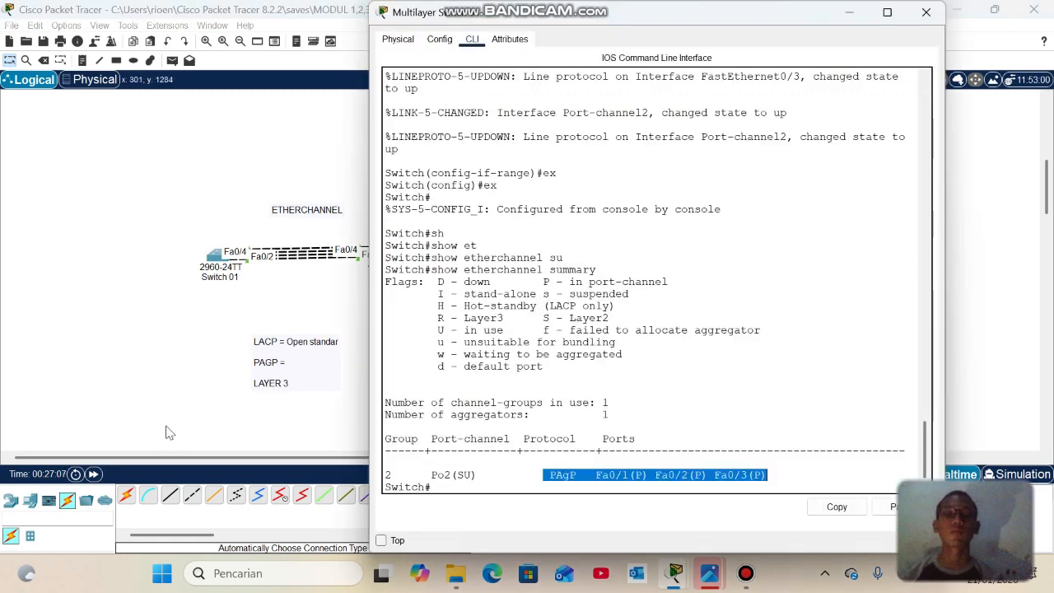
pyautogui.click(107, 383)
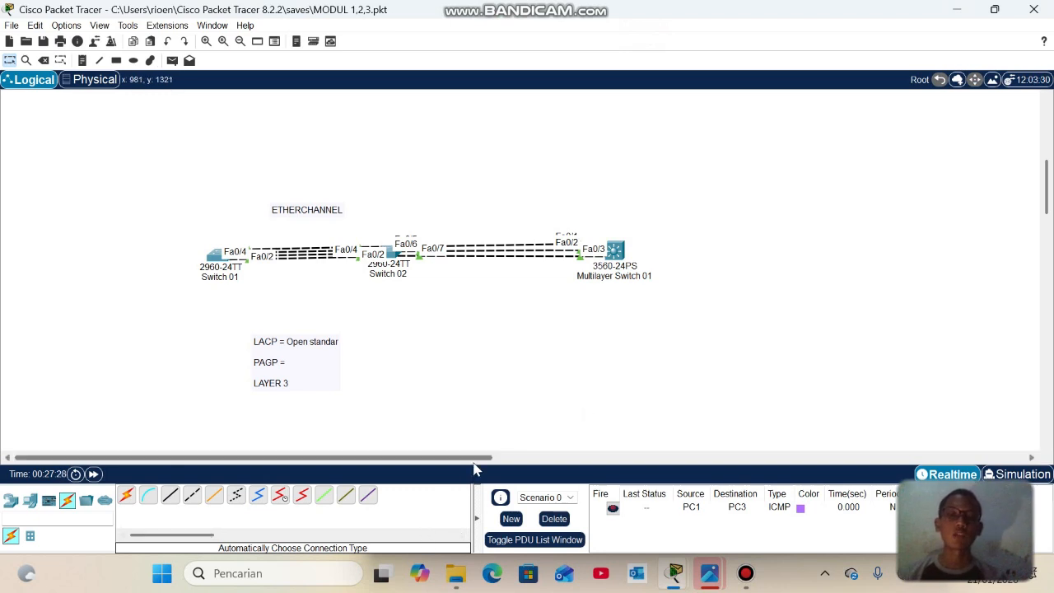
# Add a second 3560-24PS multilayer switch to the topology, to the right of Multilayer Switch 01
pyautogui.moveTo(473, 468); pyautogui.dragTo(538, 456)
pyautogui.click(525, 455)
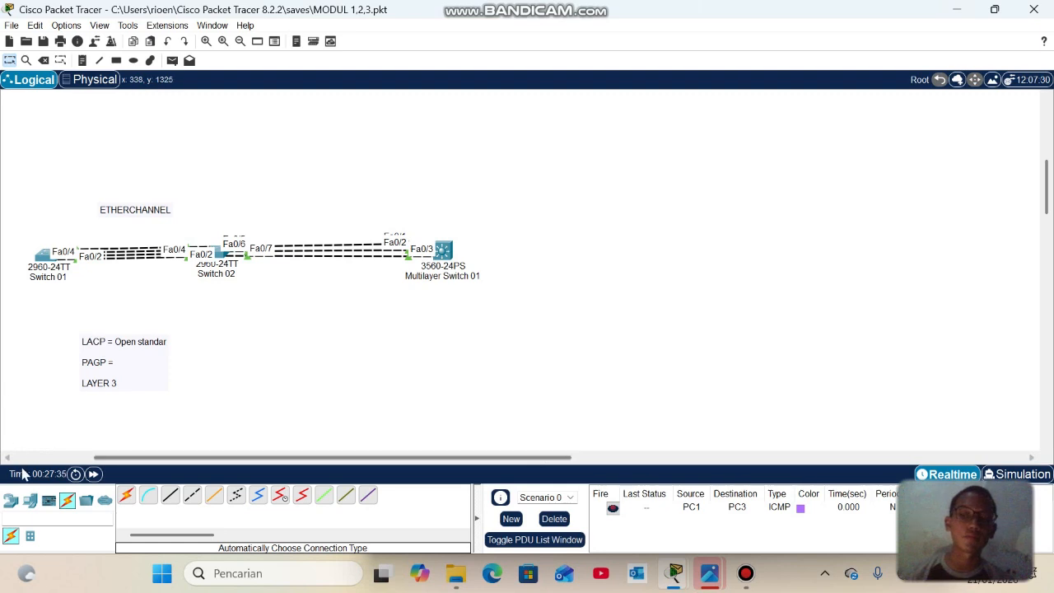
pyautogui.click(33, 539)
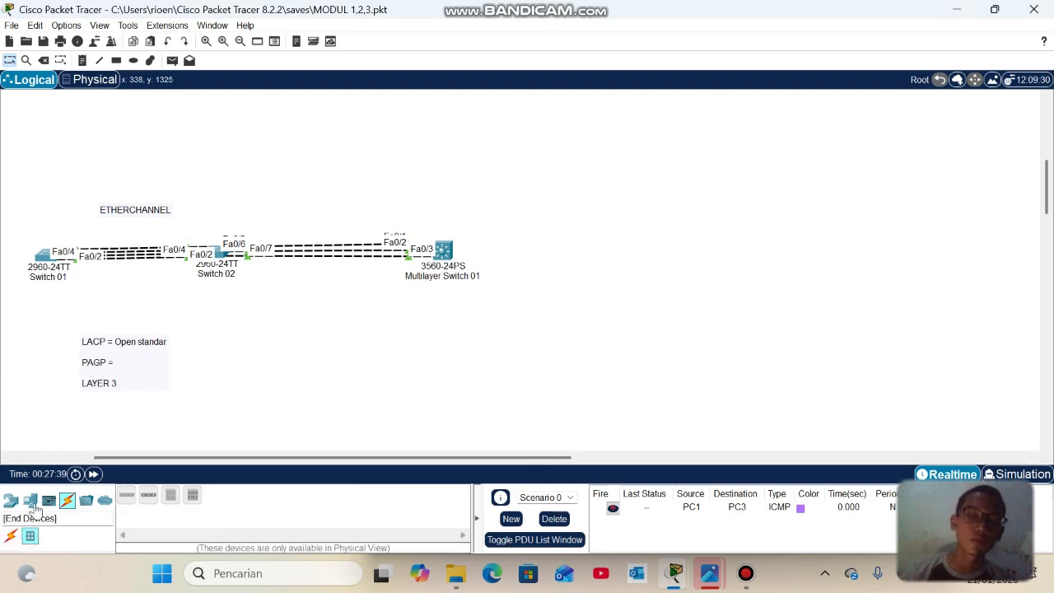
pyautogui.click(31, 502)
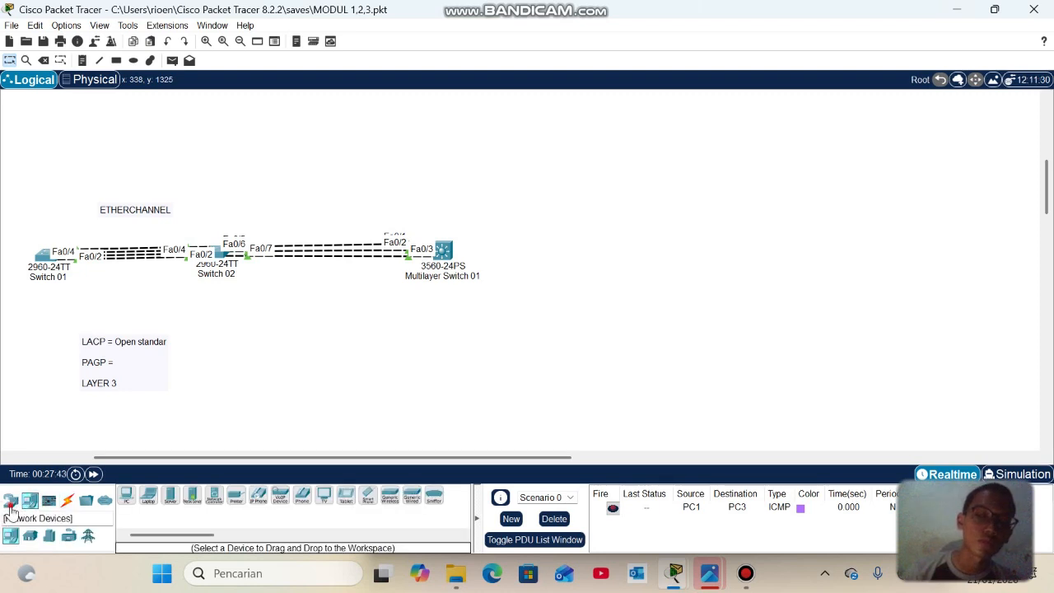
pyautogui.click(10, 501)
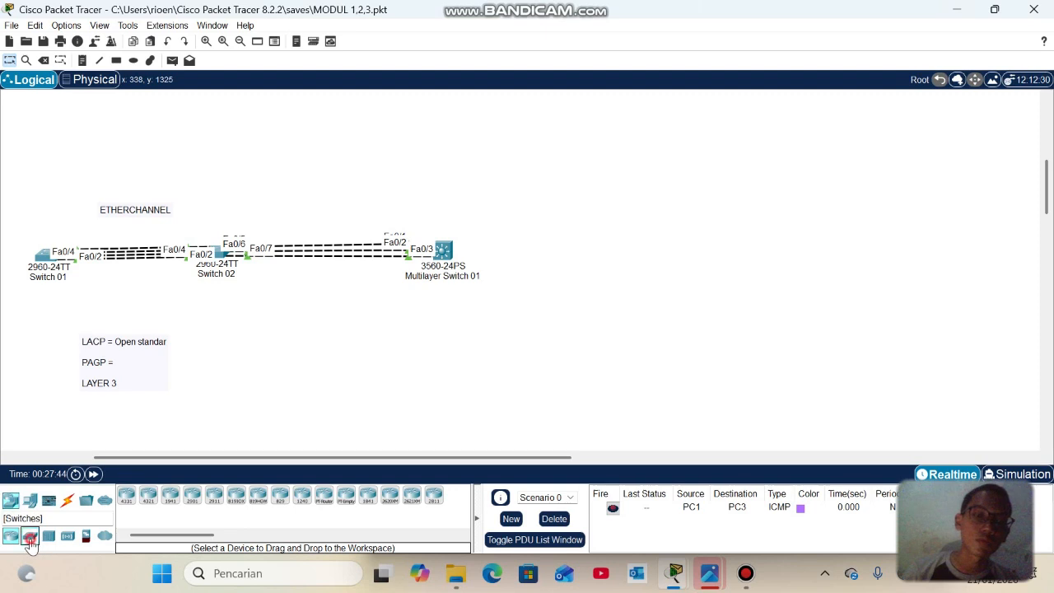
pyautogui.click(29, 536)
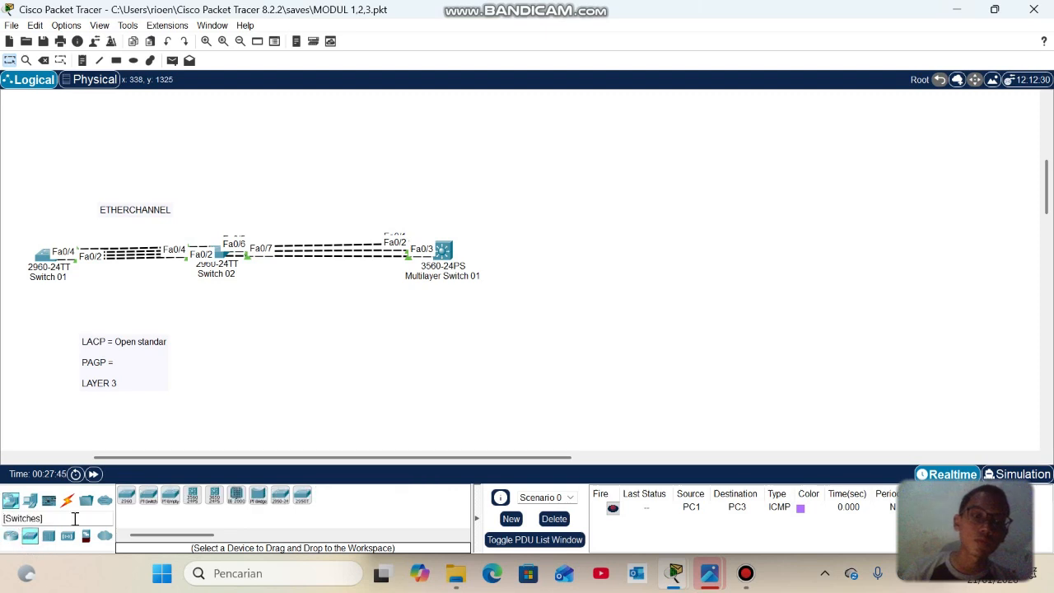
pyautogui.click(195, 500)
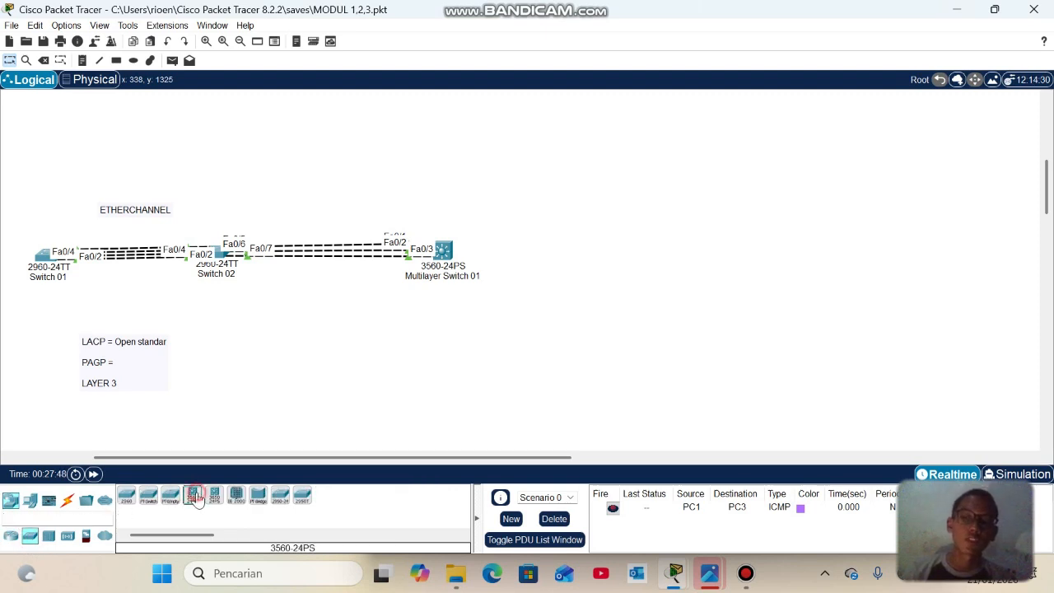
pyautogui.click(596, 243)
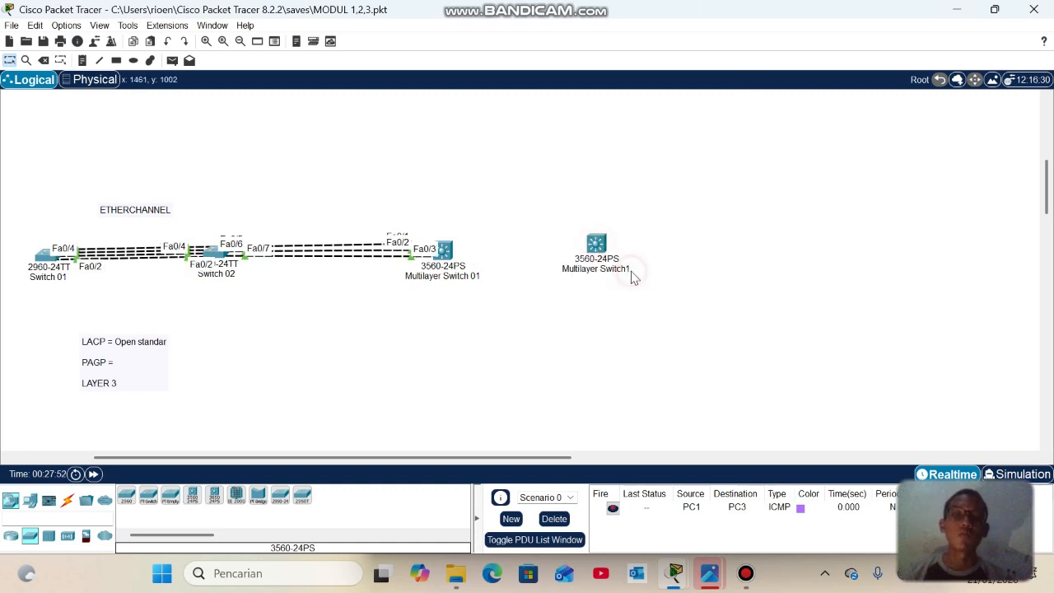
# Rename the new 3560-24PS switch as Multilayer Switch 02
pyautogui.click(627, 278)
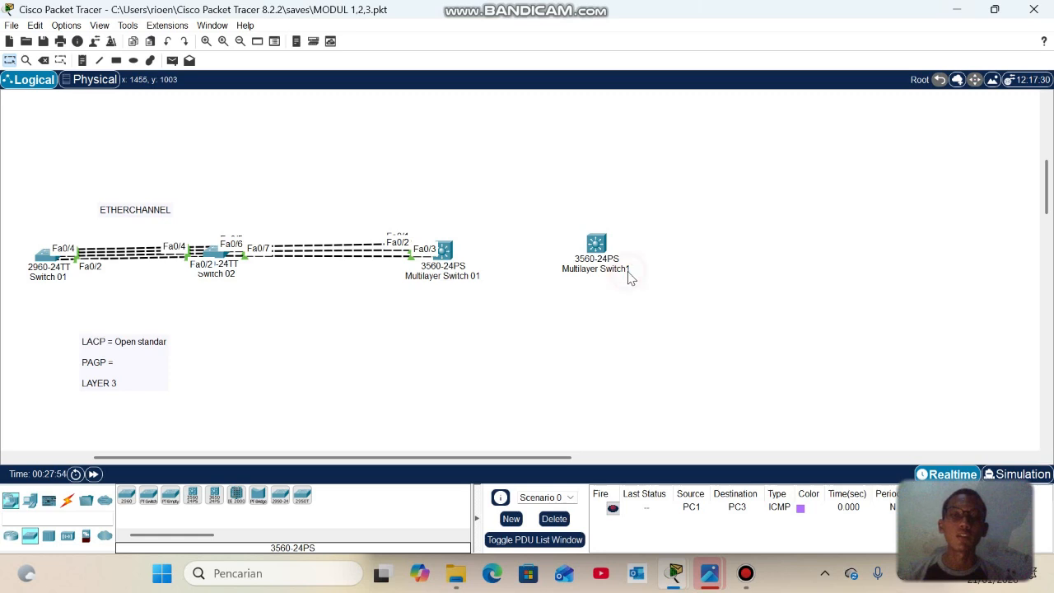
pyautogui.click(617, 268)
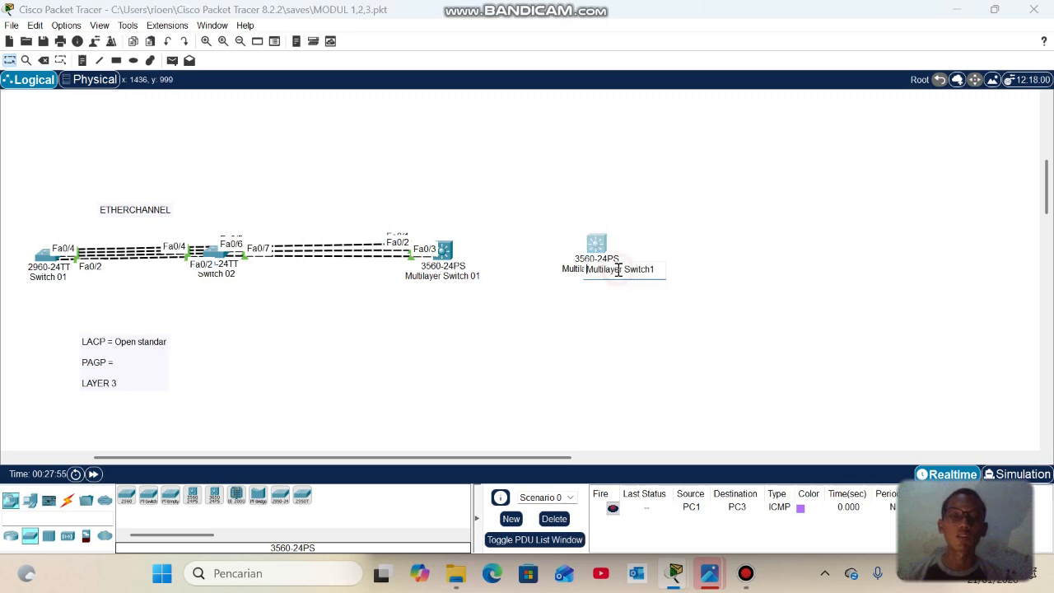
pyautogui.click(660, 272)
pyautogui.press('BackSpace')
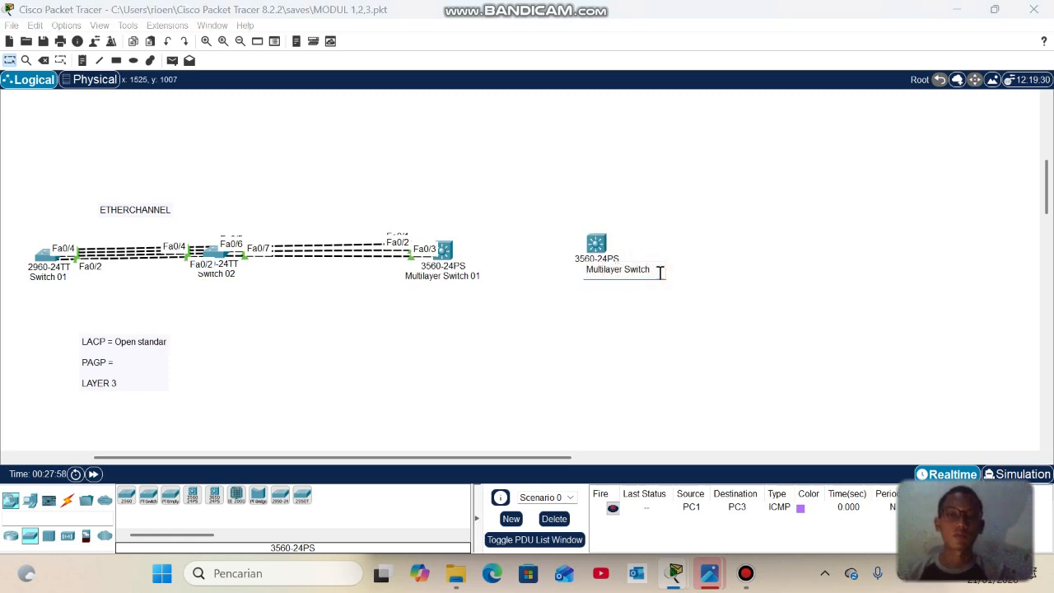
pyautogui.click(654, 319)
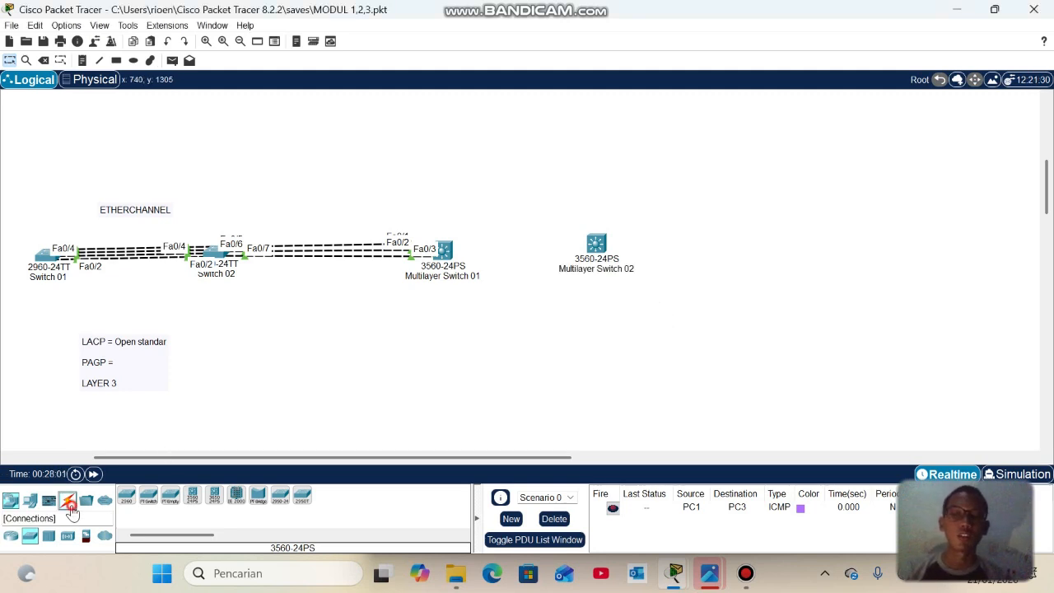
# Connect Multilayer Switch 01's ports Fa0/4-6 to Multilayer Switch 02's ports Fa0/1-3 with three automatically chosen cables, and return to selection mode
pyautogui.click(67, 498)
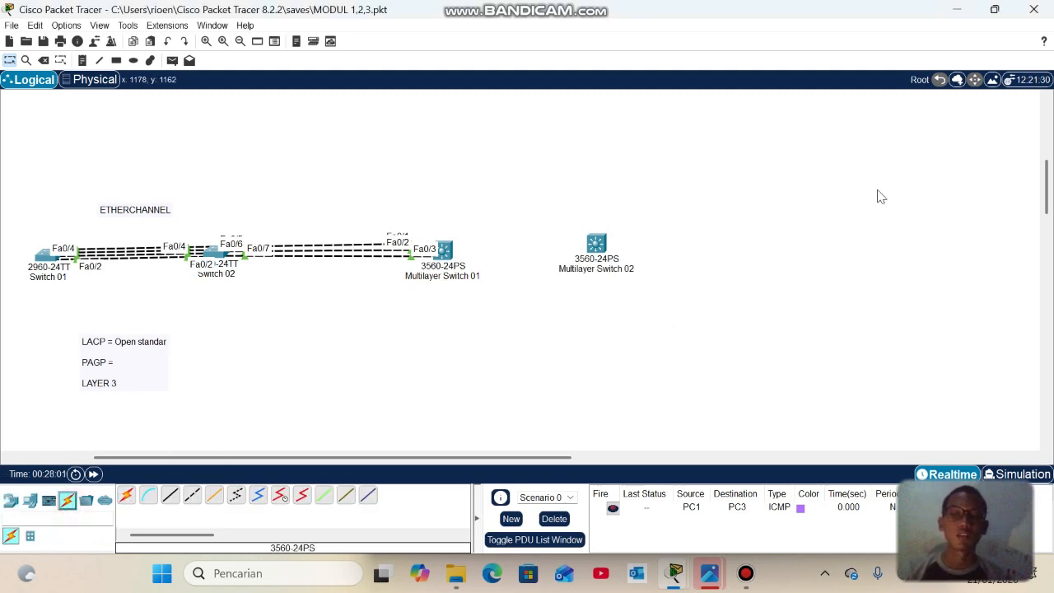
pyautogui.click(126, 496)
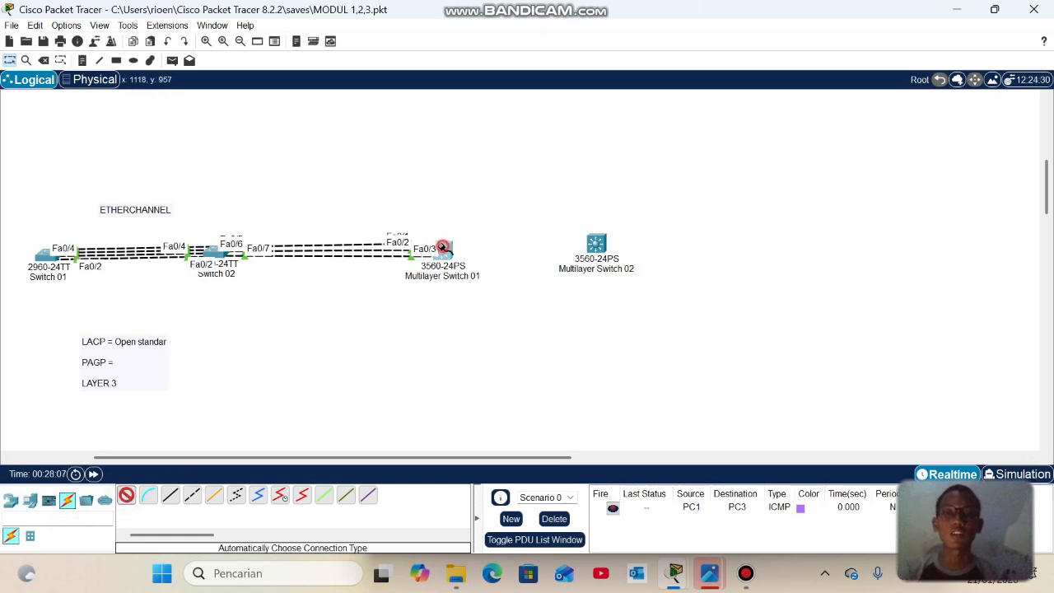
pyautogui.click(442, 247)
pyautogui.click(596, 243)
pyautogui.click(443, 249)
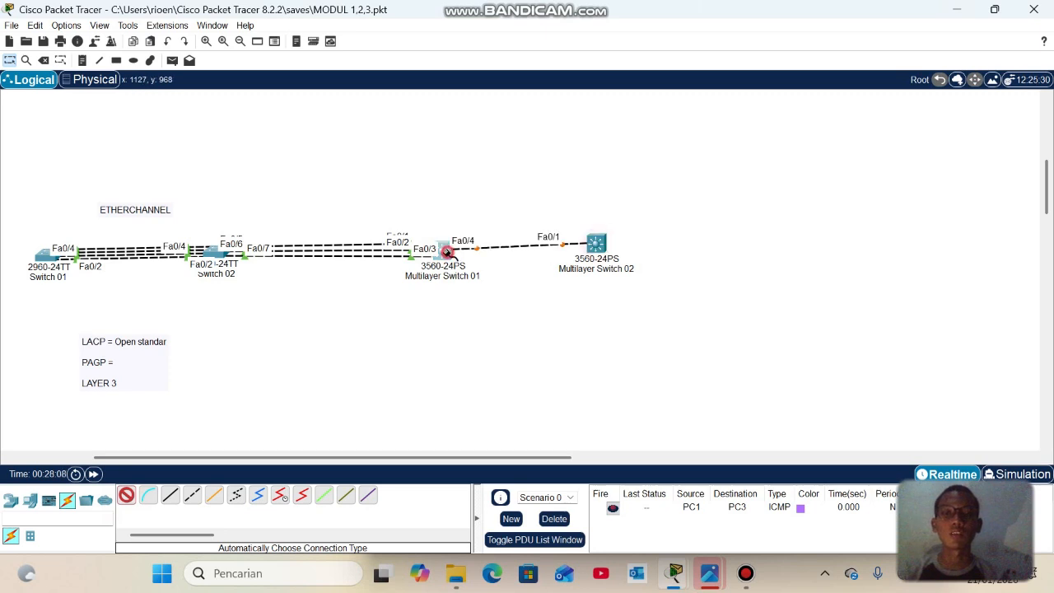
pyautogui.click(596, 242)
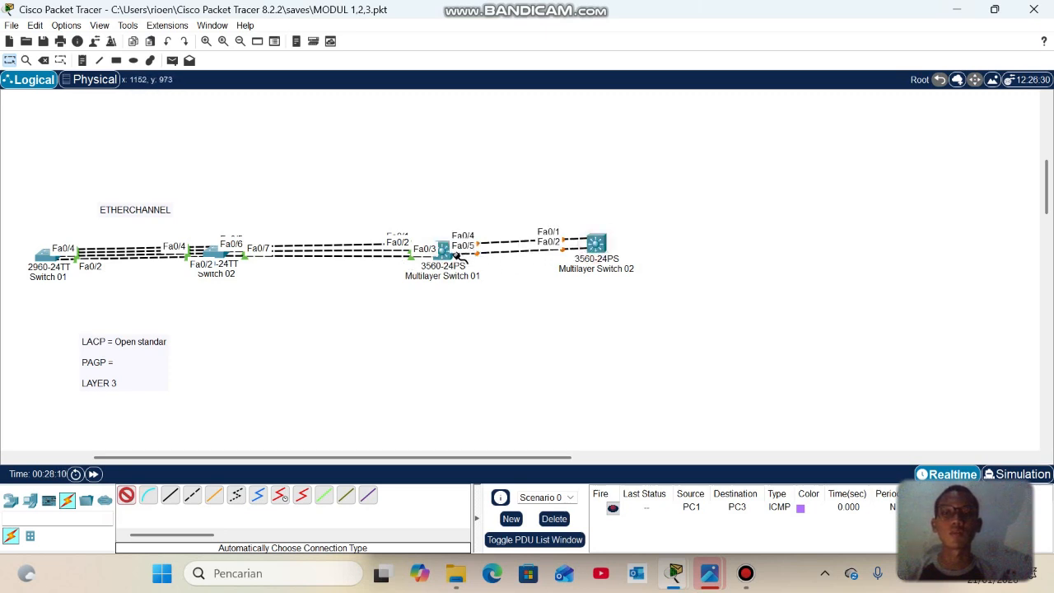
pyautogui.click(596, 243)
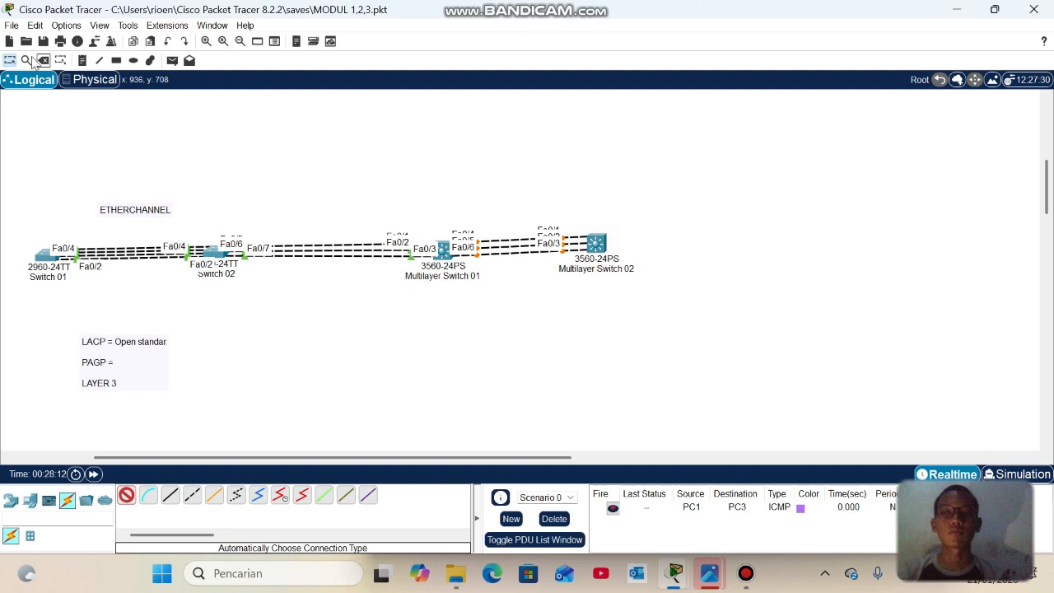
pyautogui.click(8, 61)
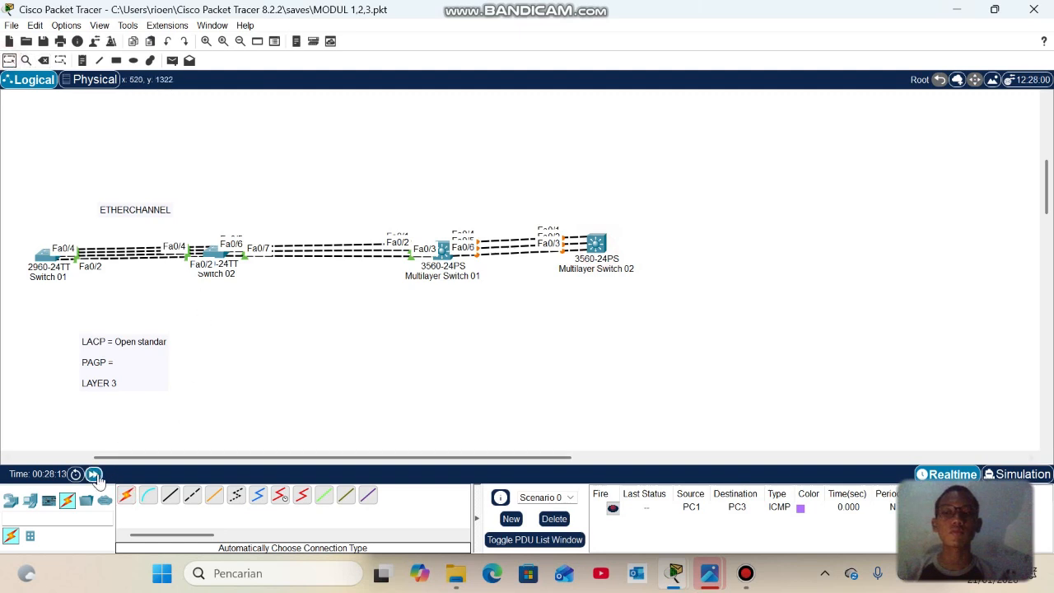
# Fast-forward the simulation time for the new links, and move Multilayer Switch 02 slightly right and down in line with Multilayer Switch 01
pyautogui.click(94, 474)
pyautogui.click(97, 477)
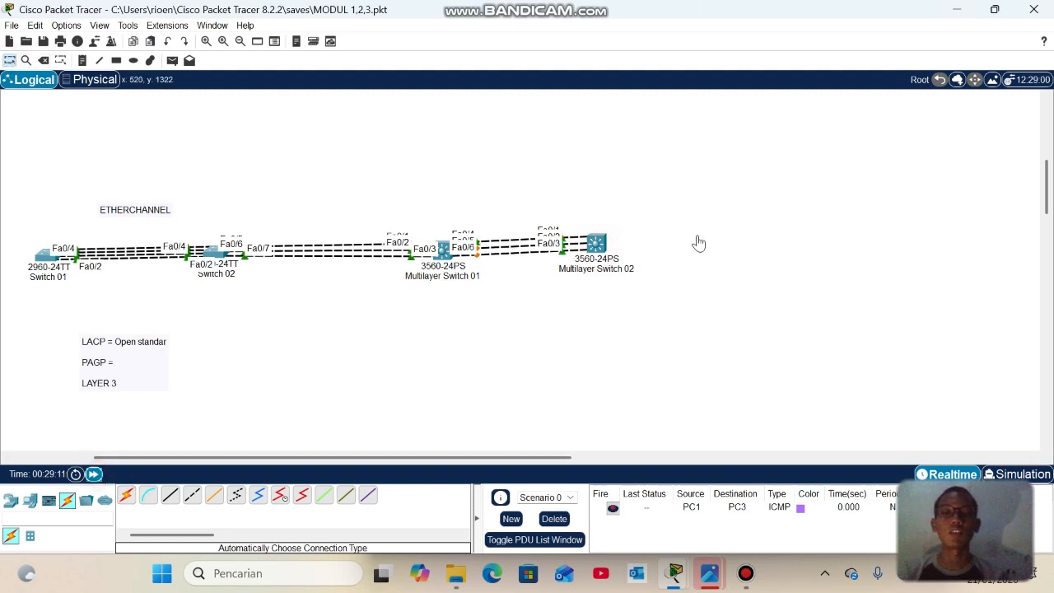
pyautogui.click(604, 249)
pyautogui.moveTo(608, 256); pyautogui.dragTo(625, 261)
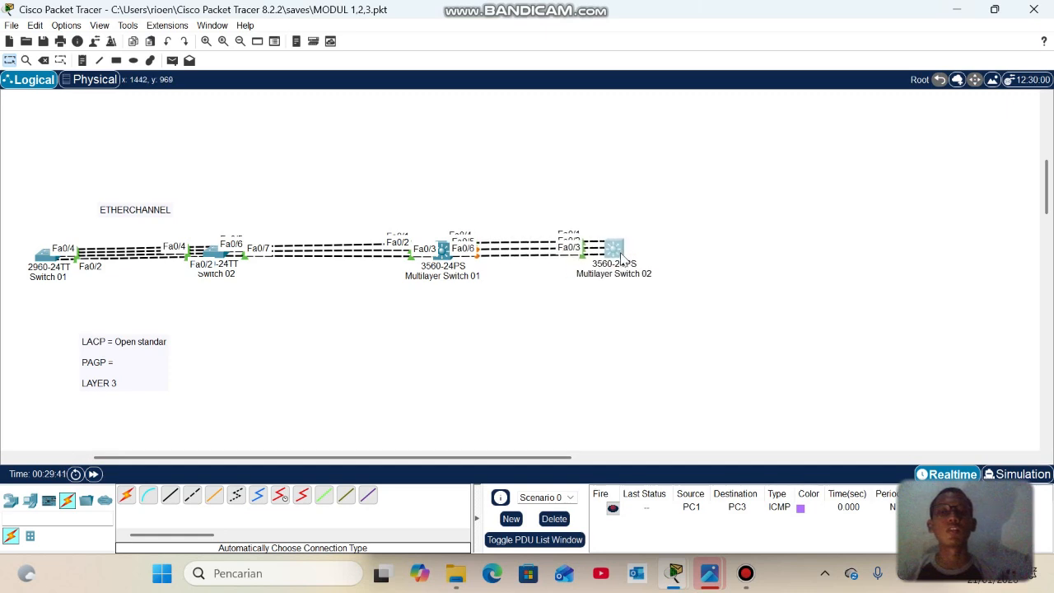
pyautogui.click(511, 403)
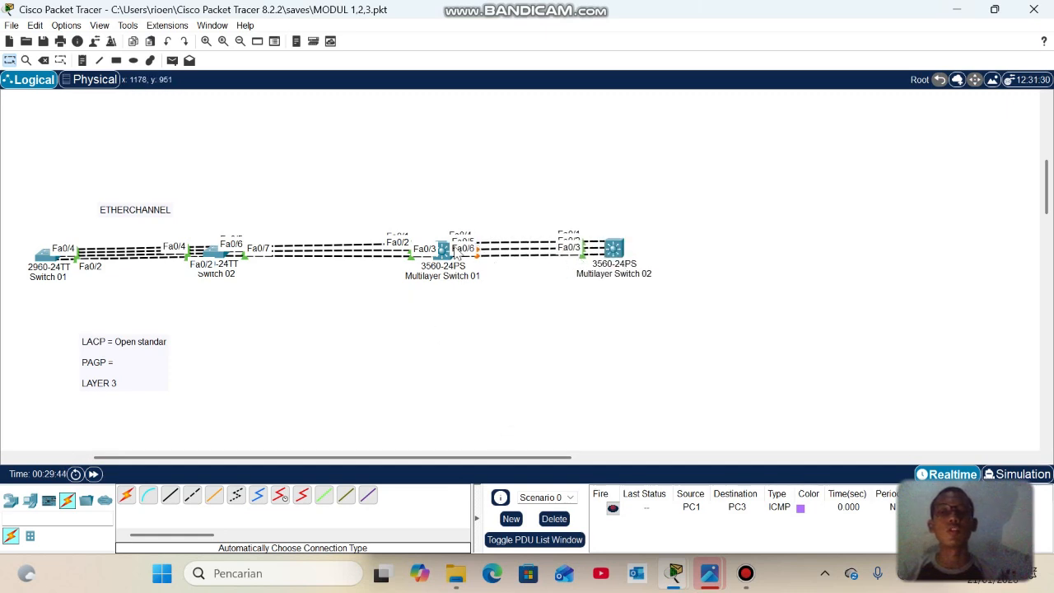
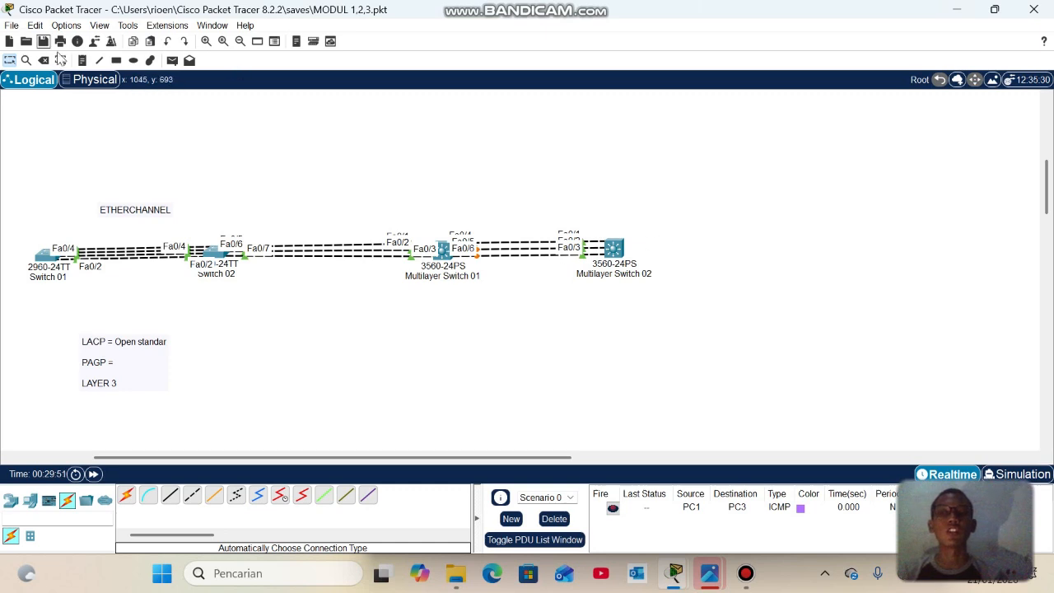
# Add the notes 10.10.10.1/24 above Multilayer Switch 01 and 10.10.10.2/24 above Multilayer Switch 02, and return to selection mode
pyautogui.click(83, 60)
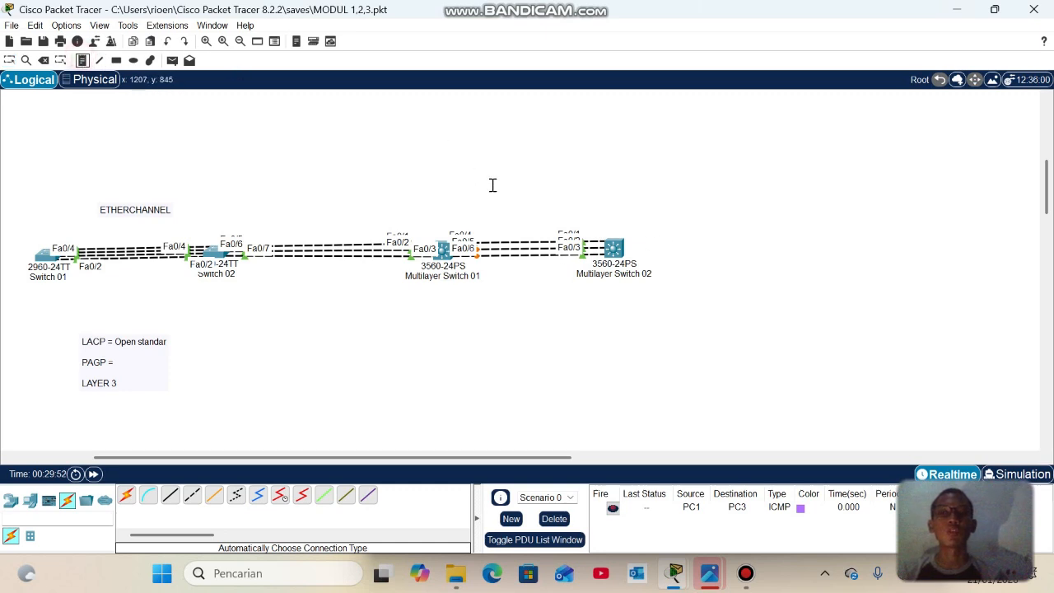
pyautogui.click(432, 169)
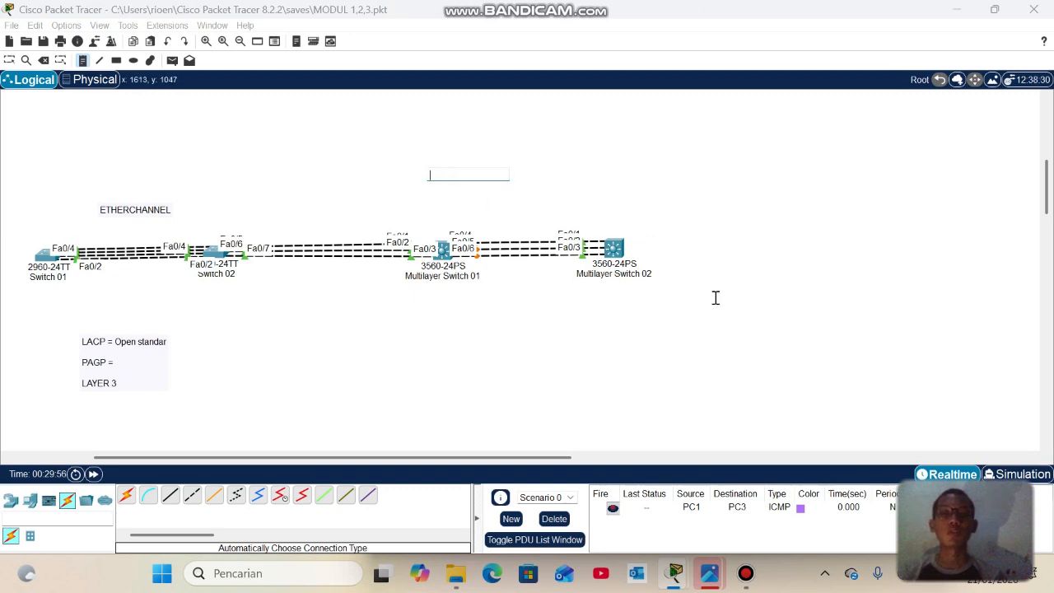
pyautogui.write('10.10.10.')
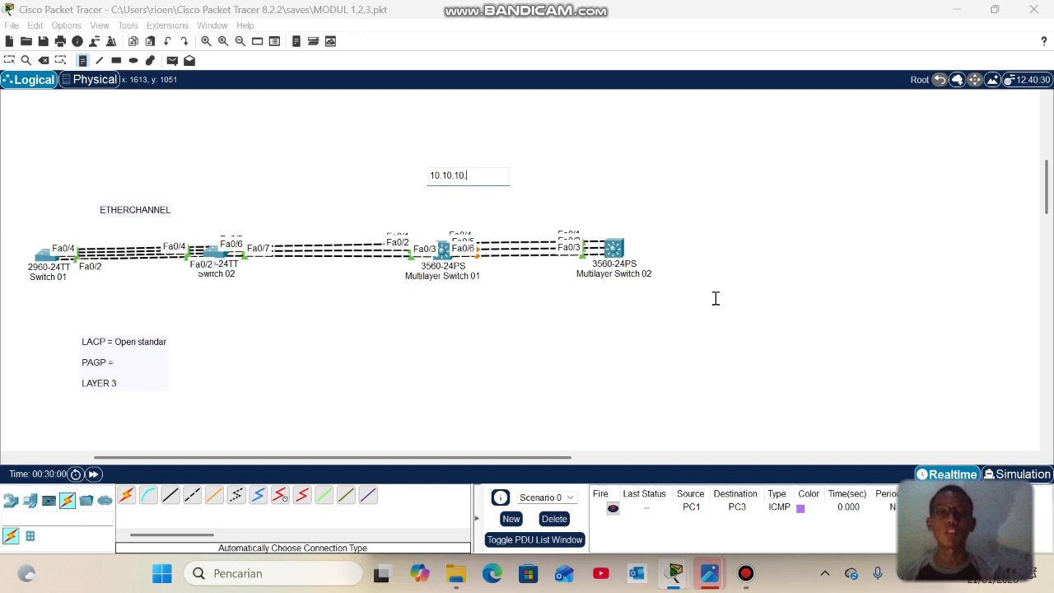
pyautogui.write('1/24')
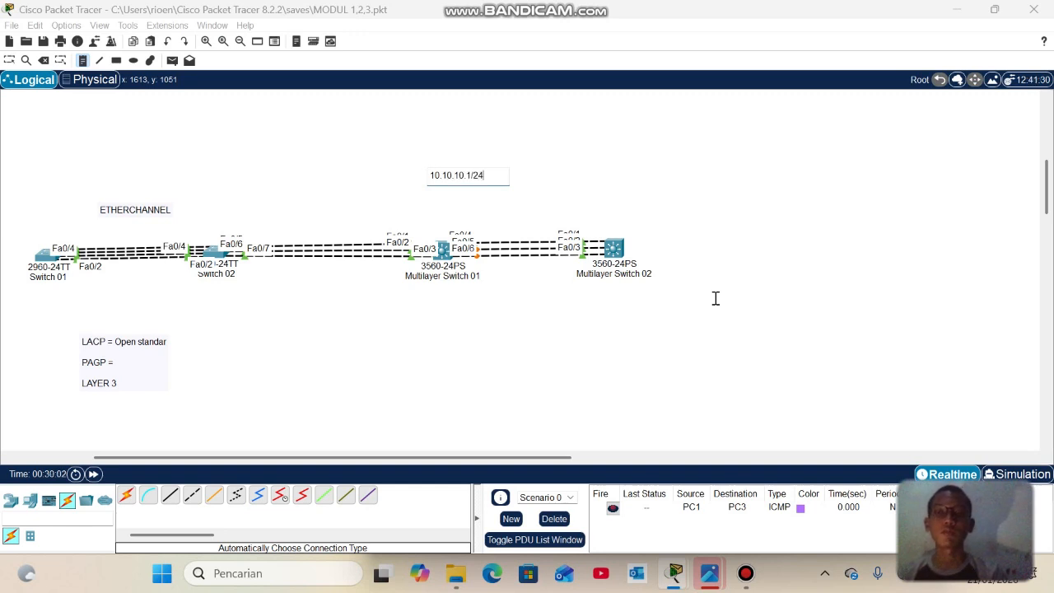
pyautogui.click(584, 189)
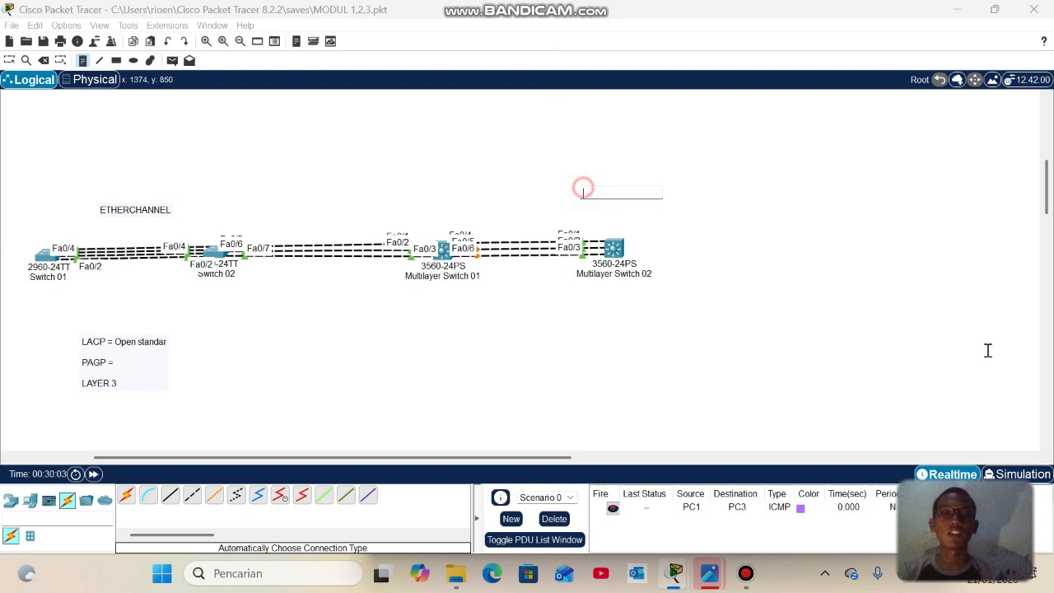
pyautogui.write('10.10.10.2/24')
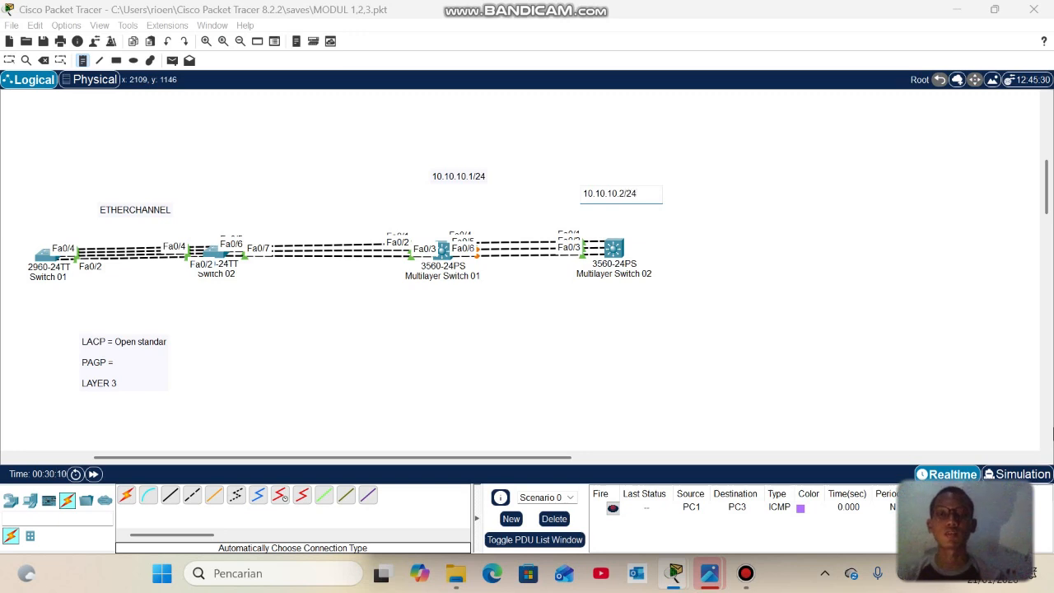
pyautogui.click(9, 61)
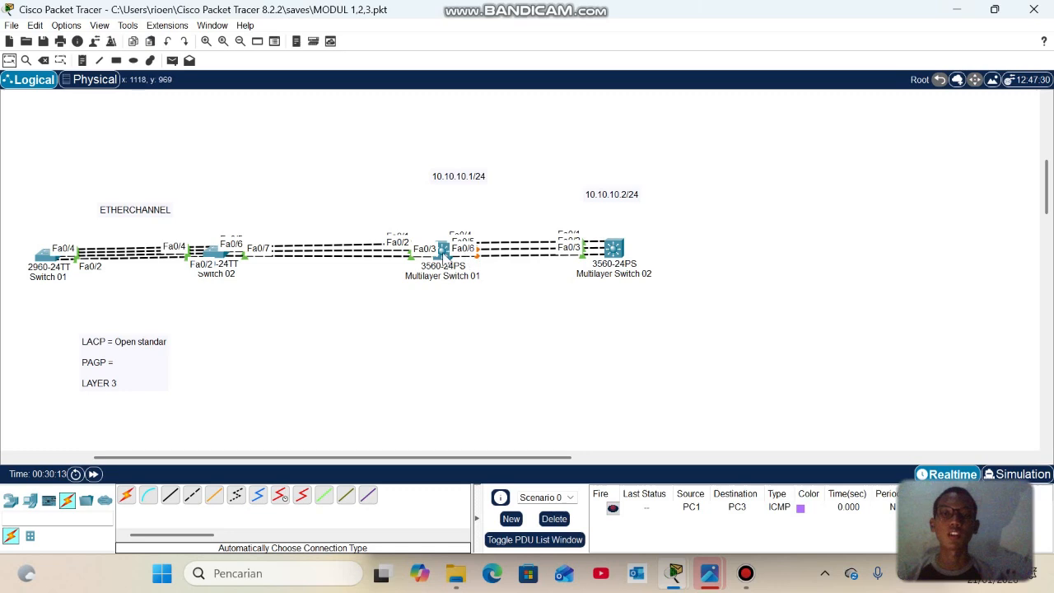
# Open Multilayer Switch 01's command line and enter global configuration mode with conf t
pyautogui.click(443, 249)
pyautogui.click(303, 403)
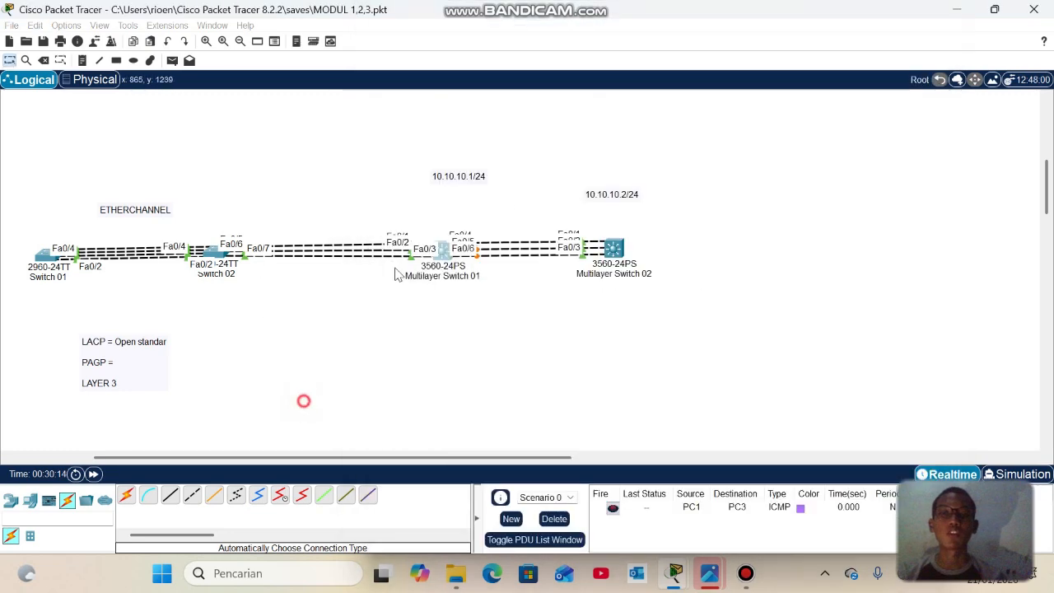
pyautogui.click(447, 254)
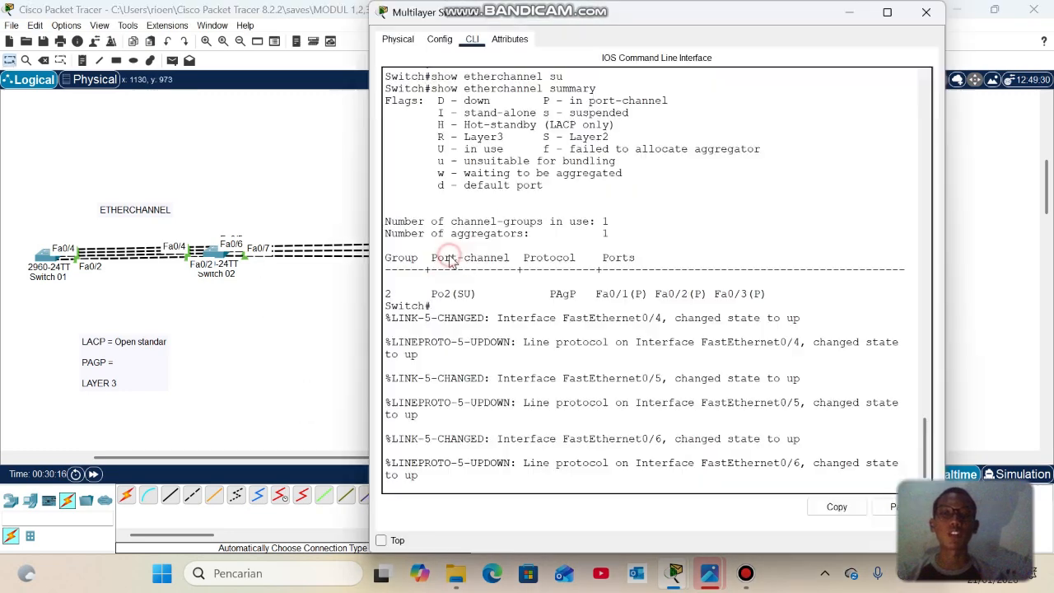
pyautogui.press('Return')
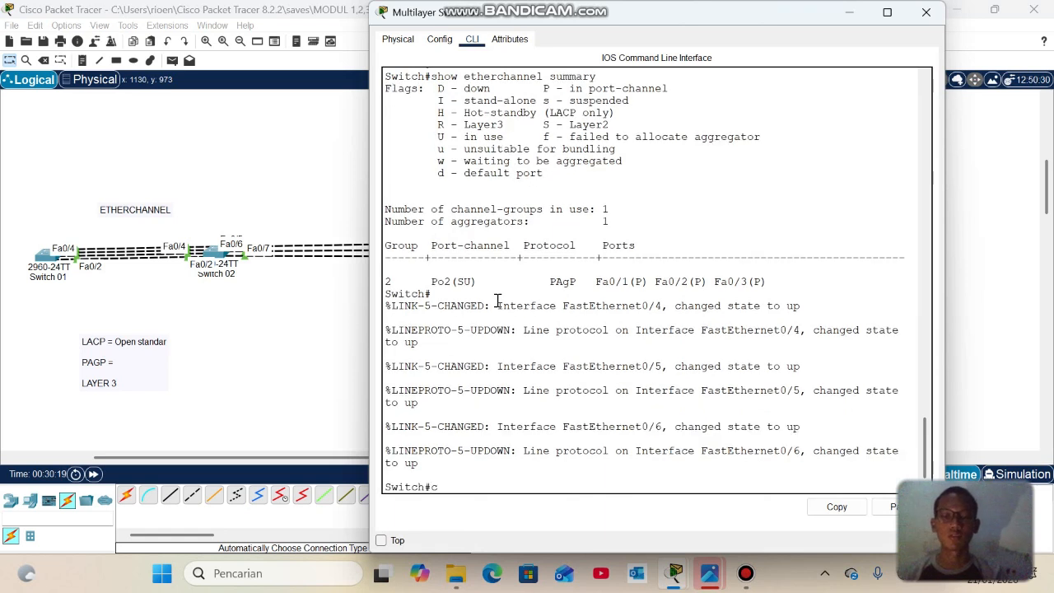
pyautogui.write('conf t')
pyautogui.press('Return')
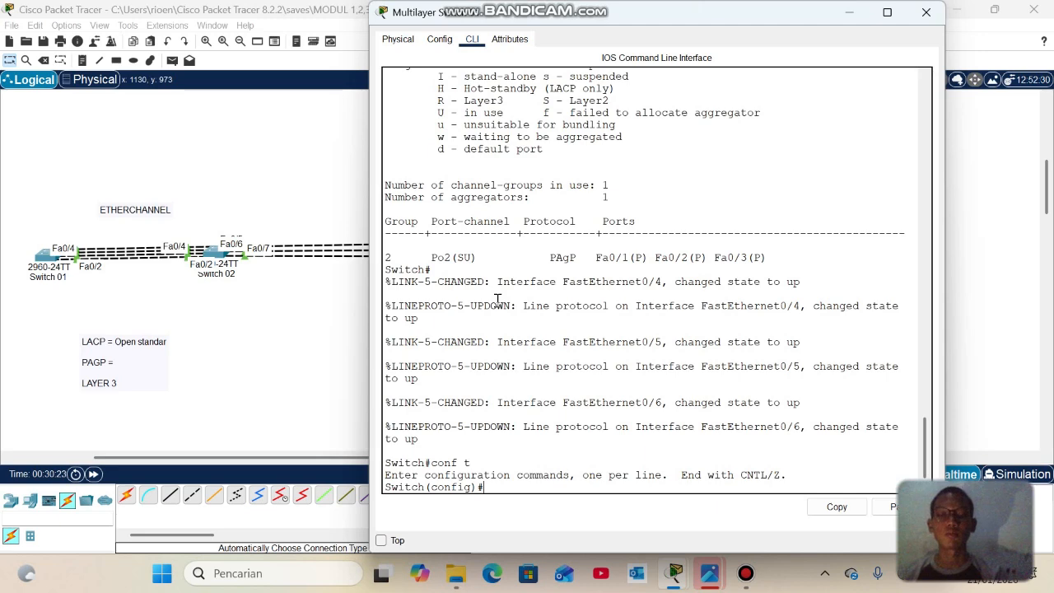
# Select the interface range fa0/4-6 on Multilayer Switch 01 and make its ports Layer 3 with no switchport
pyautogui.write('int r')
pyautogui.press('Tab')
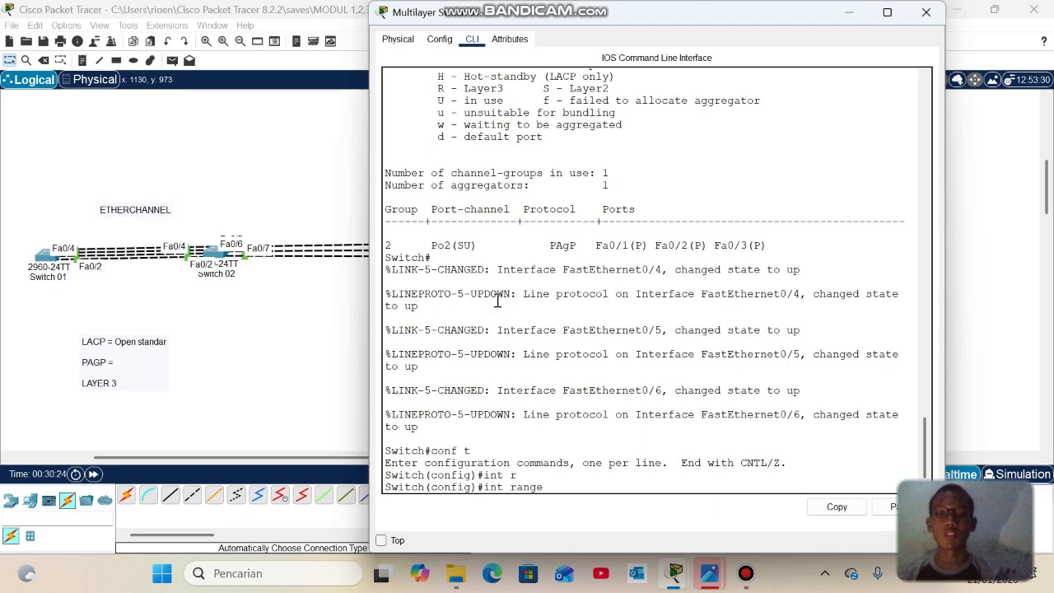
pyautogui.click(331, 328)
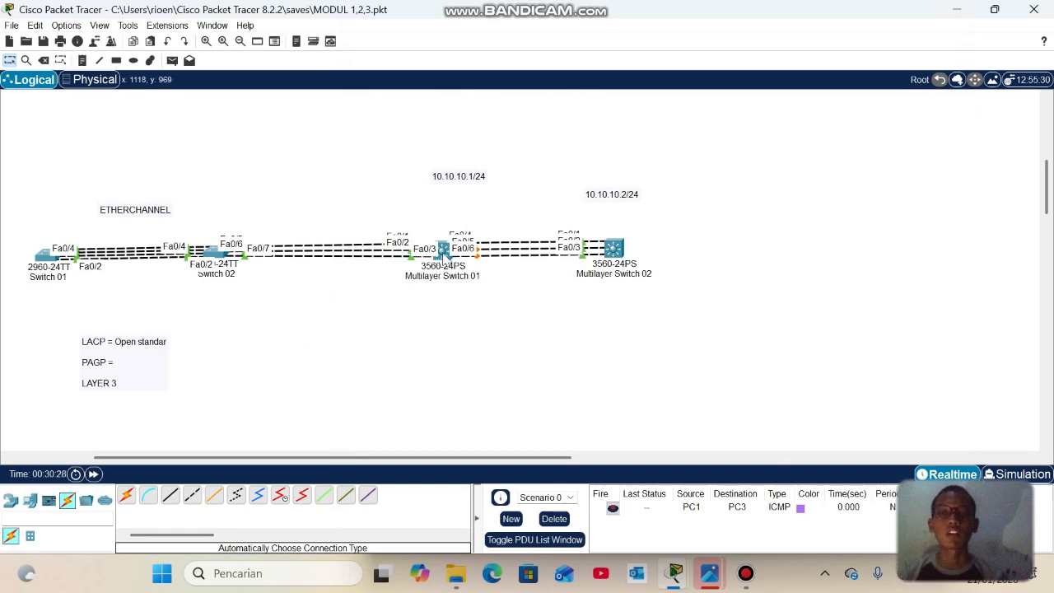
pyautogui.click(442, 252)
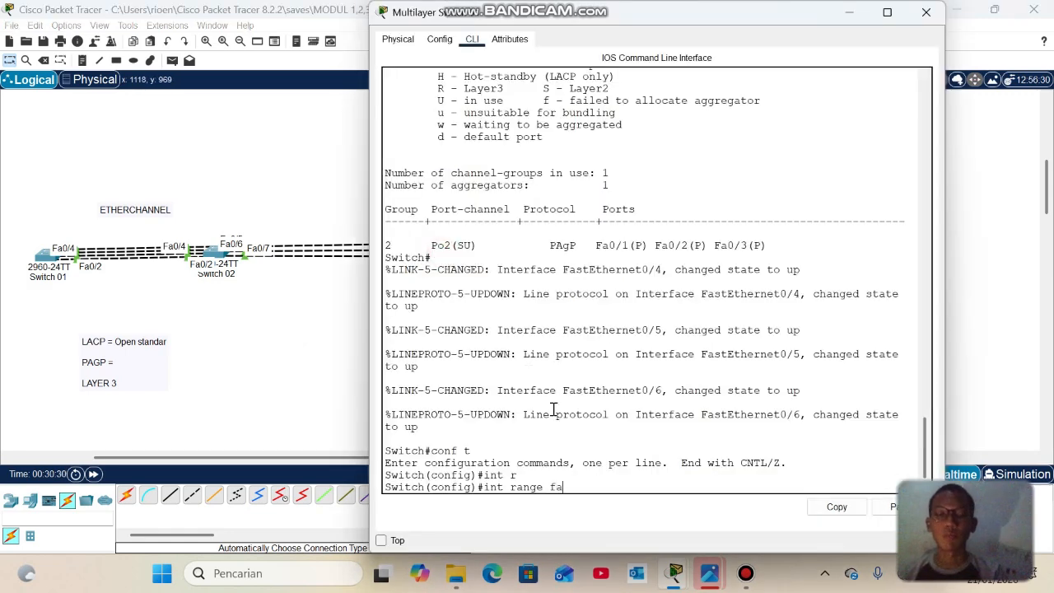
pyautogui.write('fa0/4-6')
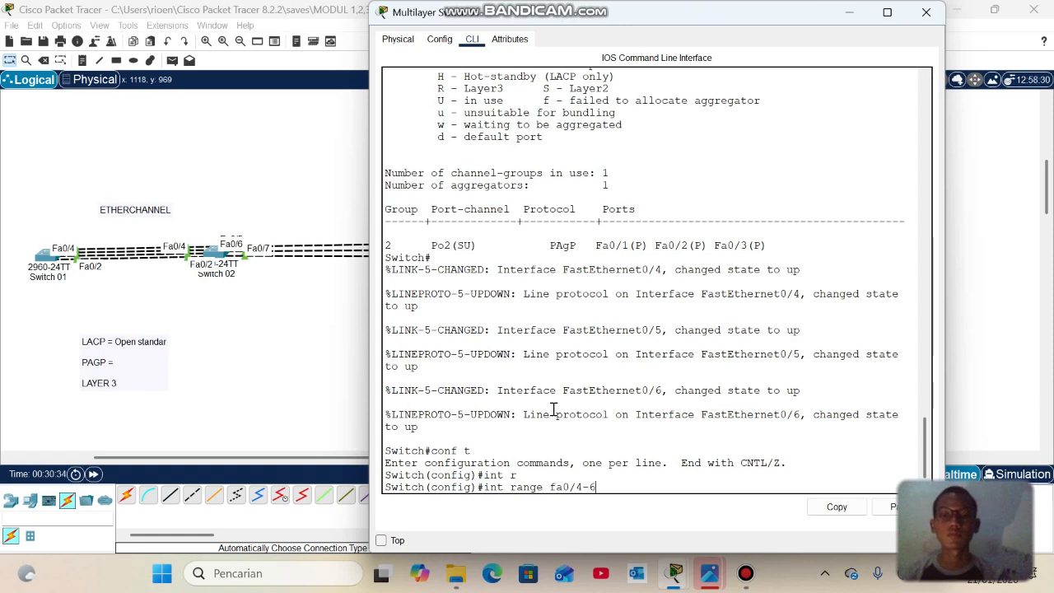
pyautogui.press('Return')
pyautogui.write('no ')
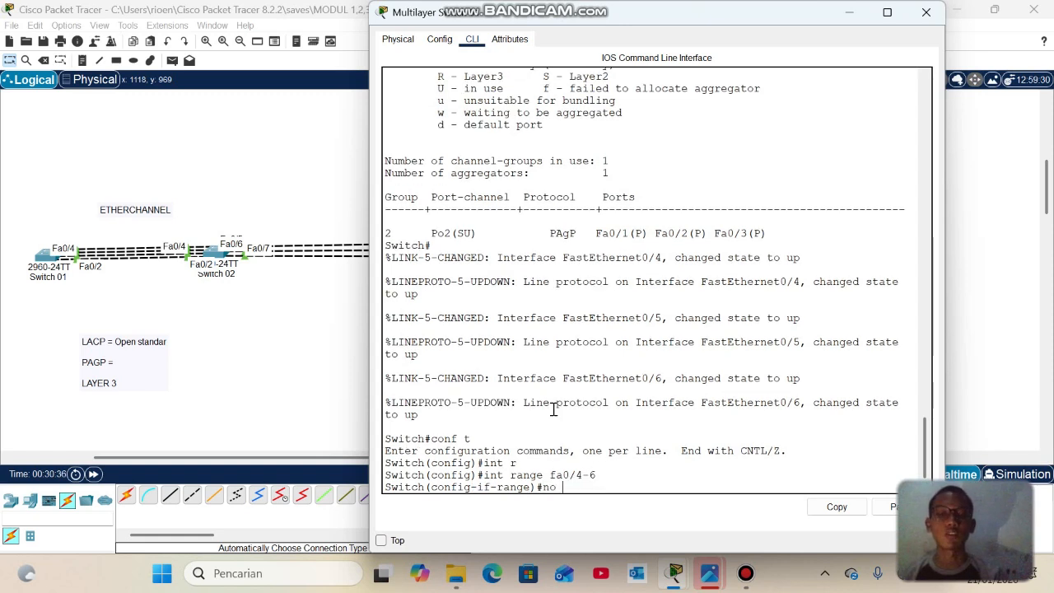
pyautogui.write('sh')
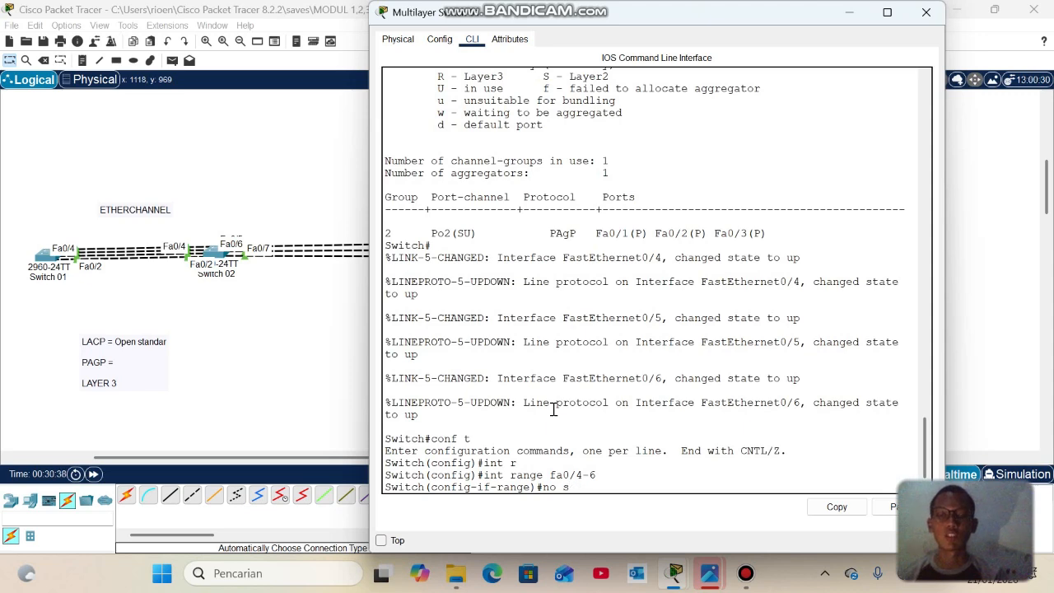
pyautogui.press('Tab')
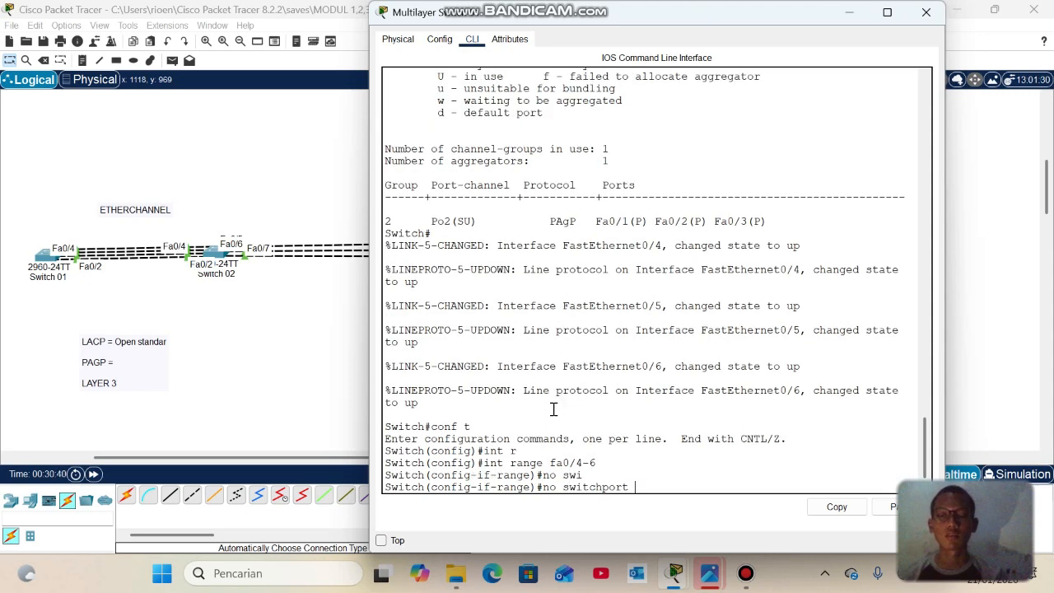
pyautogui.press('Return')
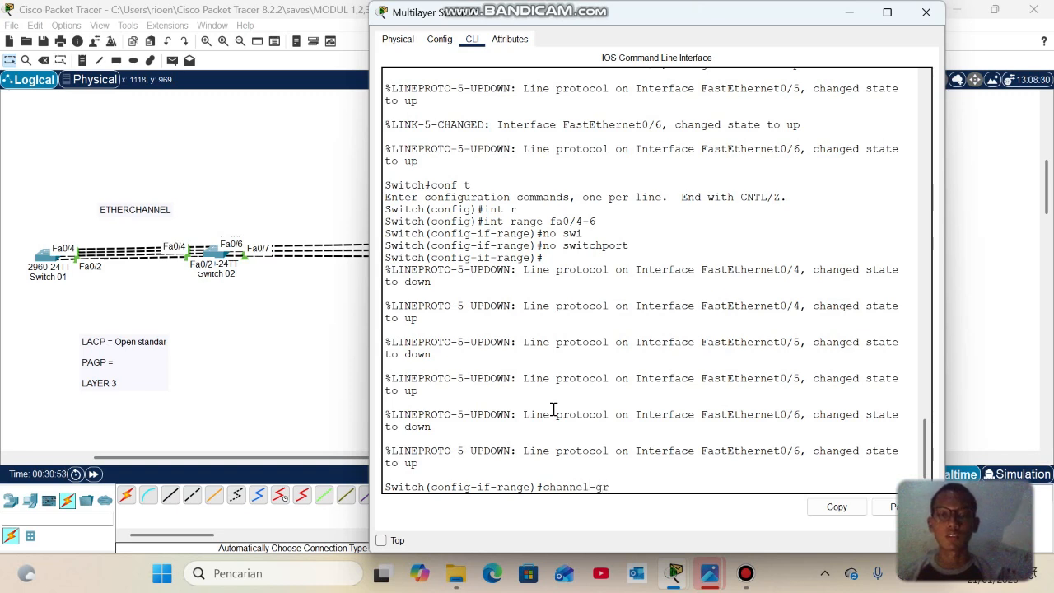
# List the available channel-group modes and assign the selected ports to channel-group 3 with mode on
pyautogui.press('Tab')
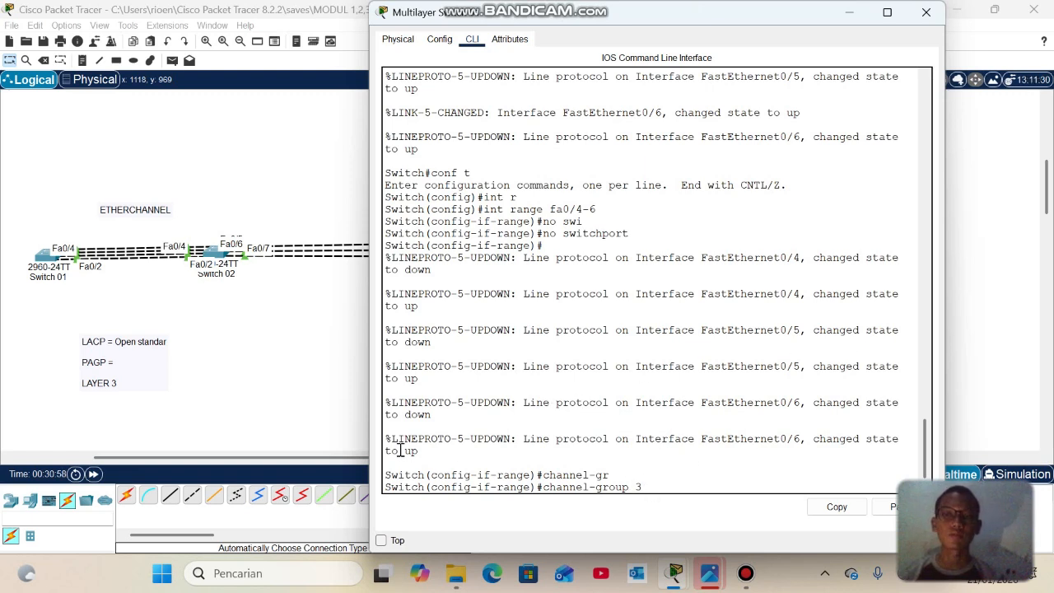
pyautogui.write('m')
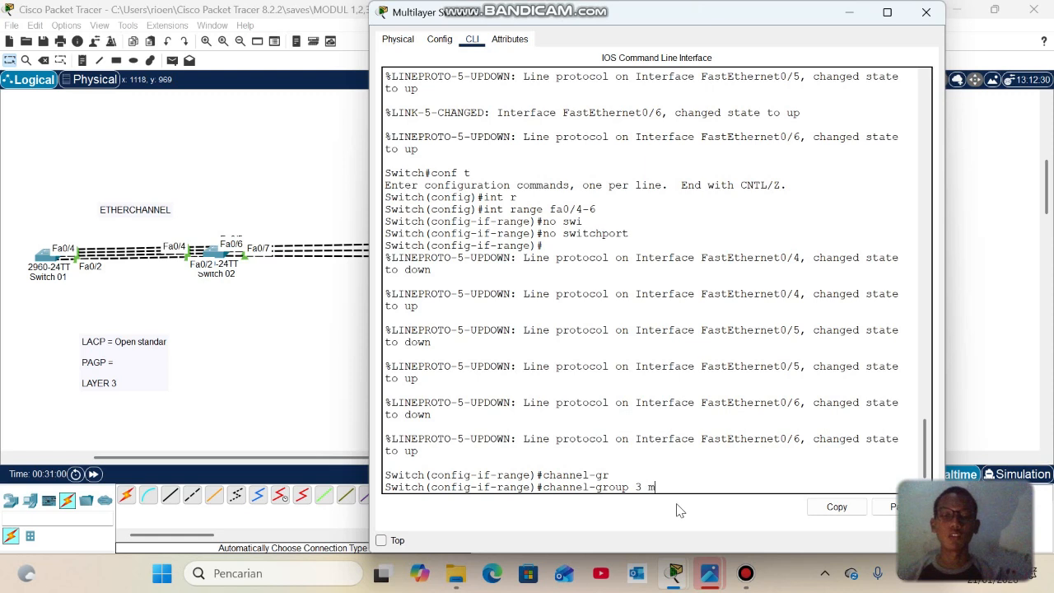
pyautogui.write('ode ?')
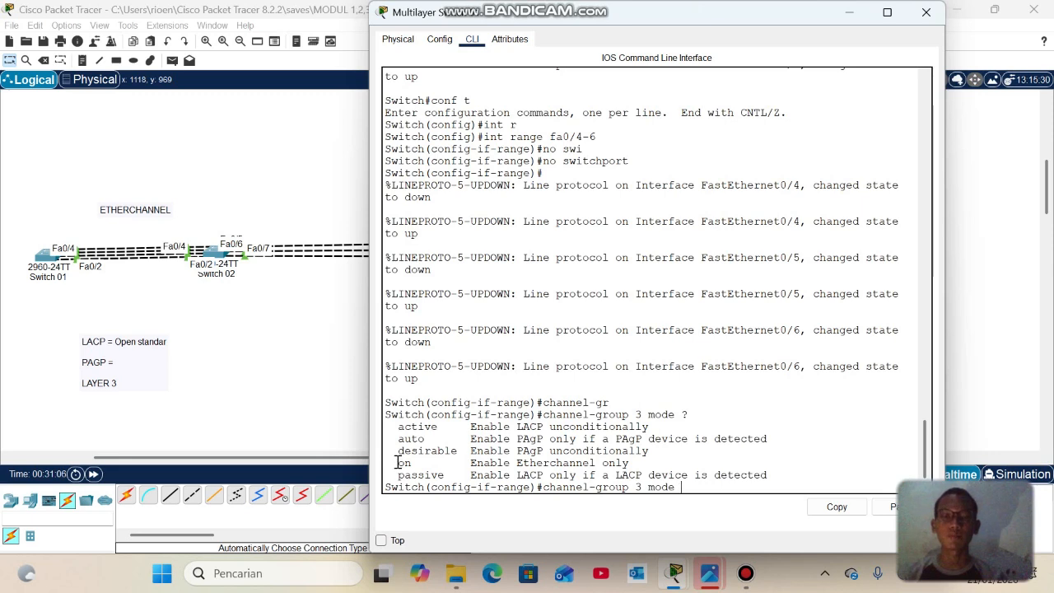
pyautogui.moveTo(395, 463); pyautogui.dragTo(652, 466)
pyautogui.click(705, 490)
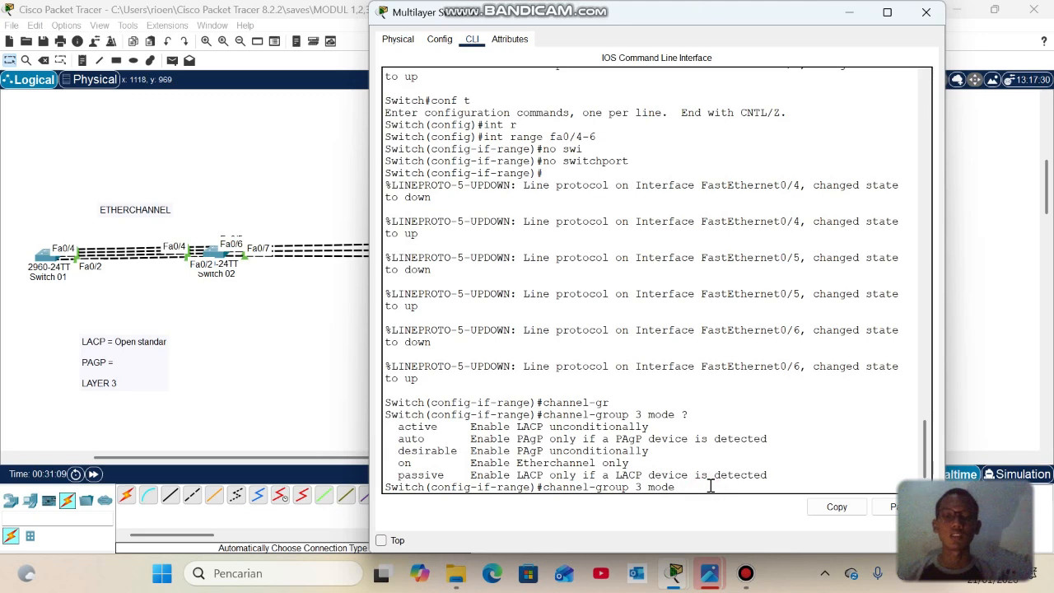
pyautogui.write('on')
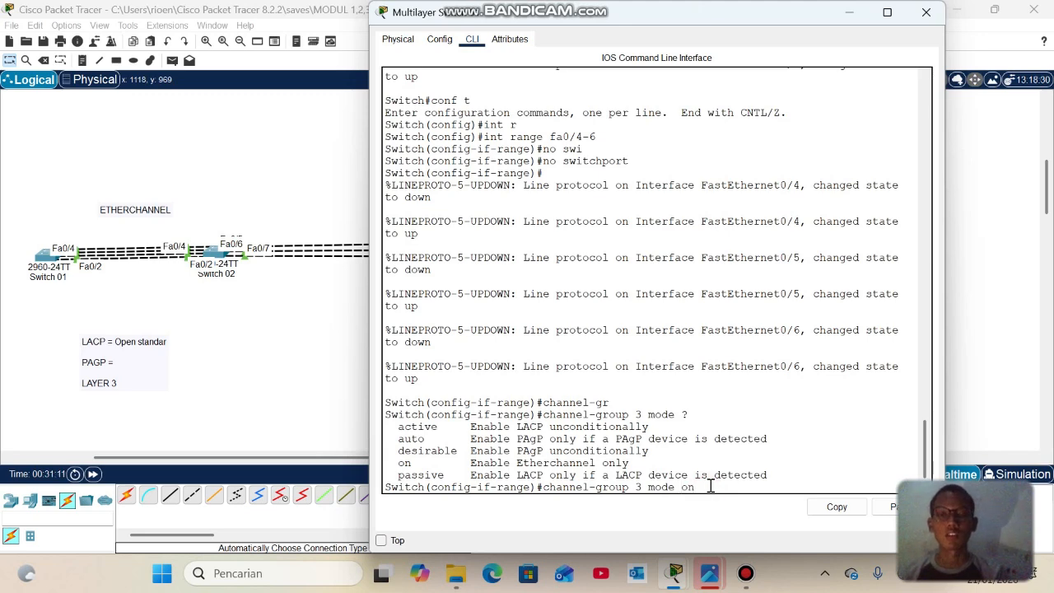
pyautogui.press('Return')
# Assign IP address 10.10.10.1 with mask 255.255.255.0 to interface po3, and exit back to privileged mode
pyautogui.write('e)#e')
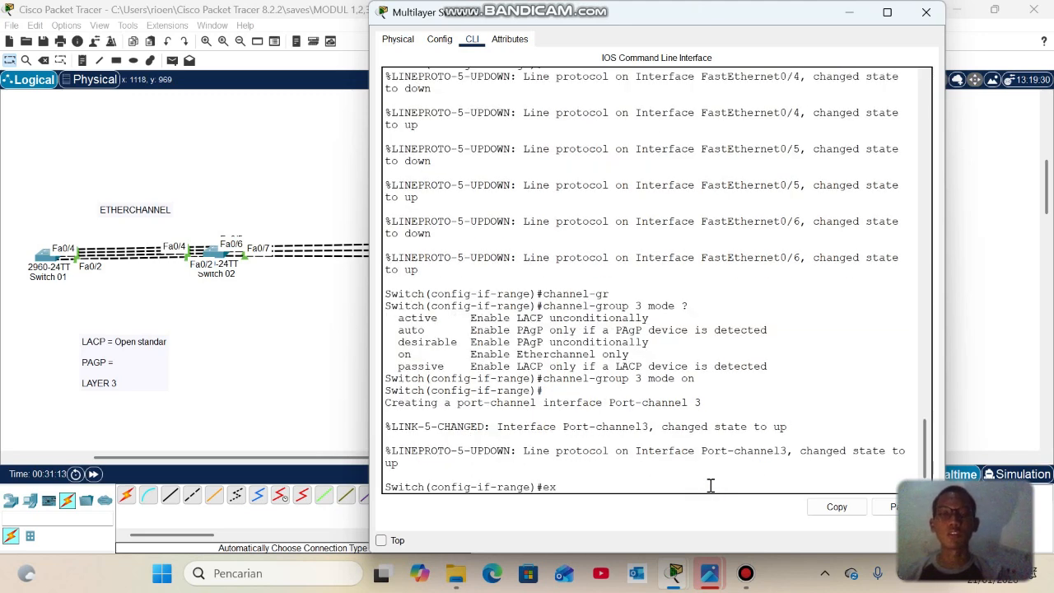
pyautogui.write('x')
pyautogui.press('Return')
pyautogui.write('int po3')
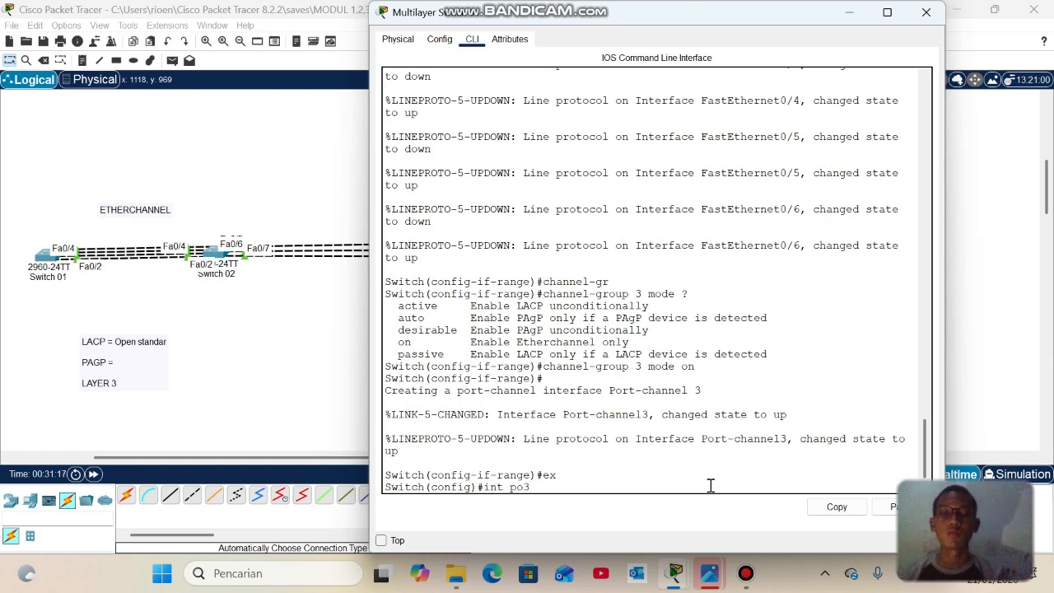
pyautogui.press('Return')
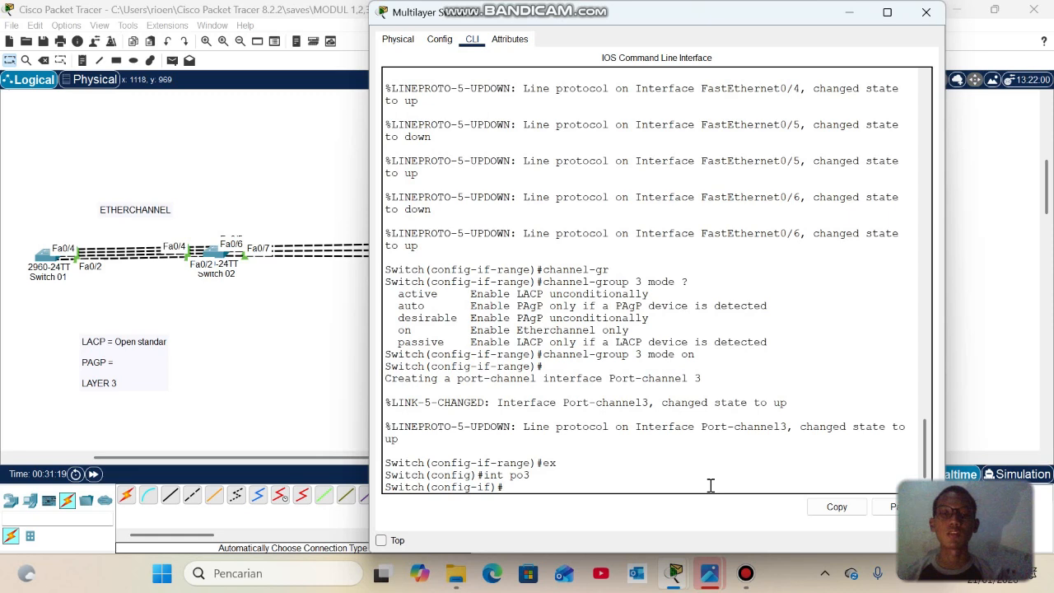
pyautogui.scroll(1, 635, 445)
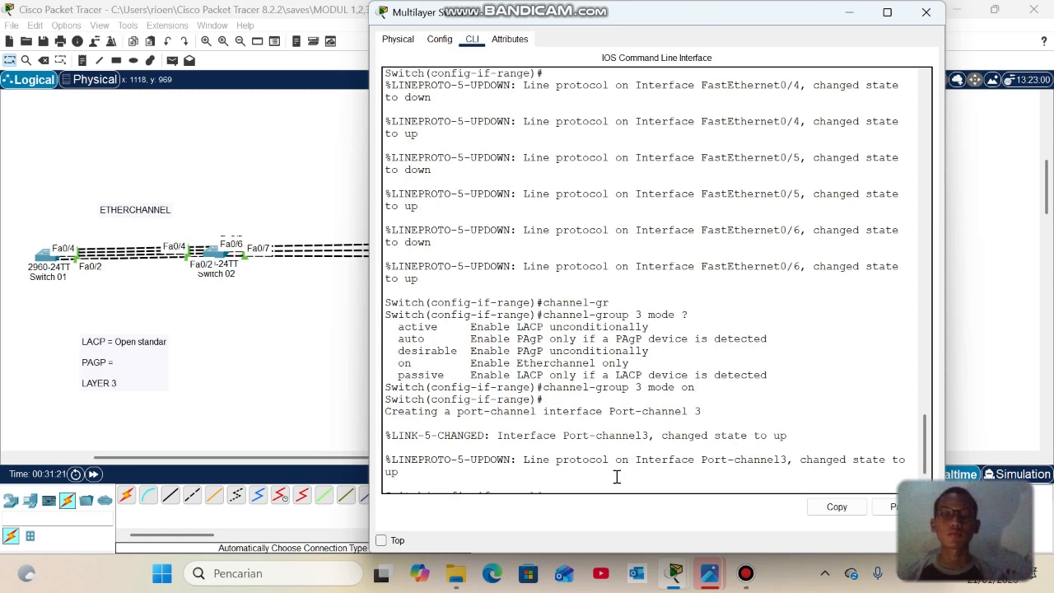
pyautogui.scroll(-1, 616, 476)
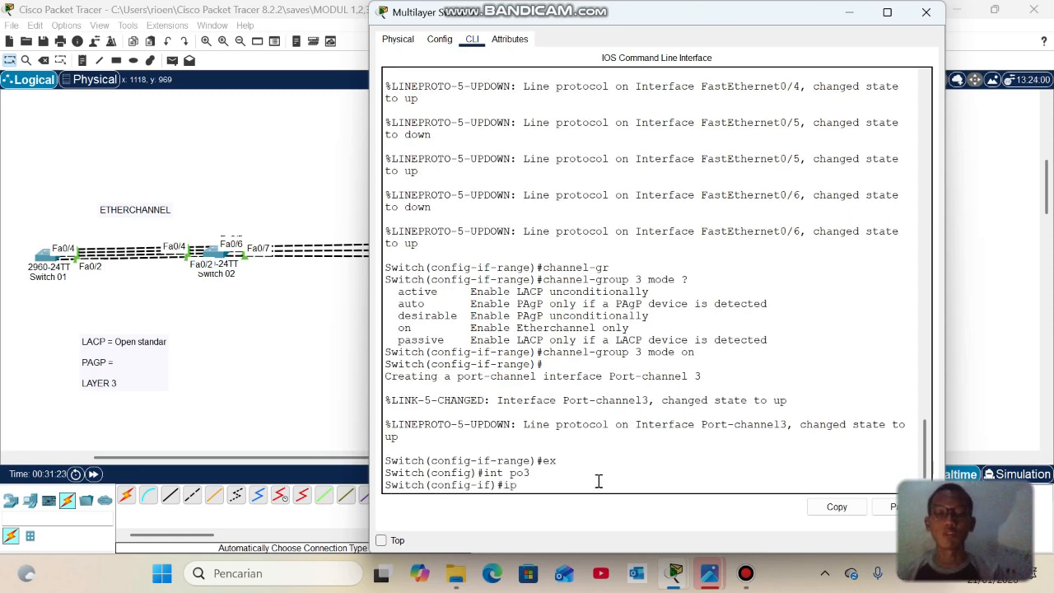
pyautogui.write('ip add')
pyautogui.press('Tab')
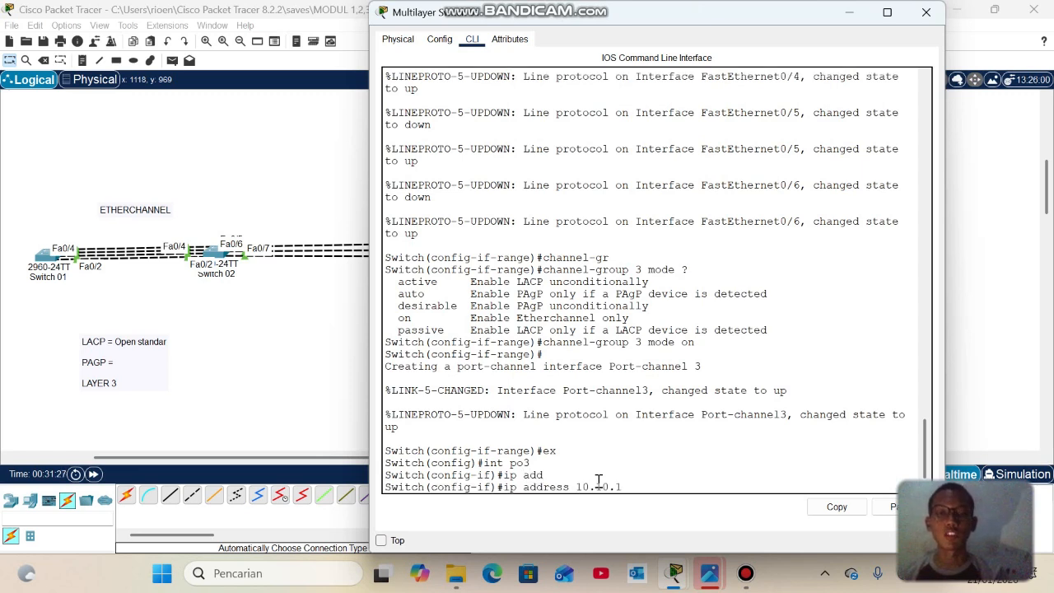
pyautogui.write('10.10.10.1 255.255.255.')
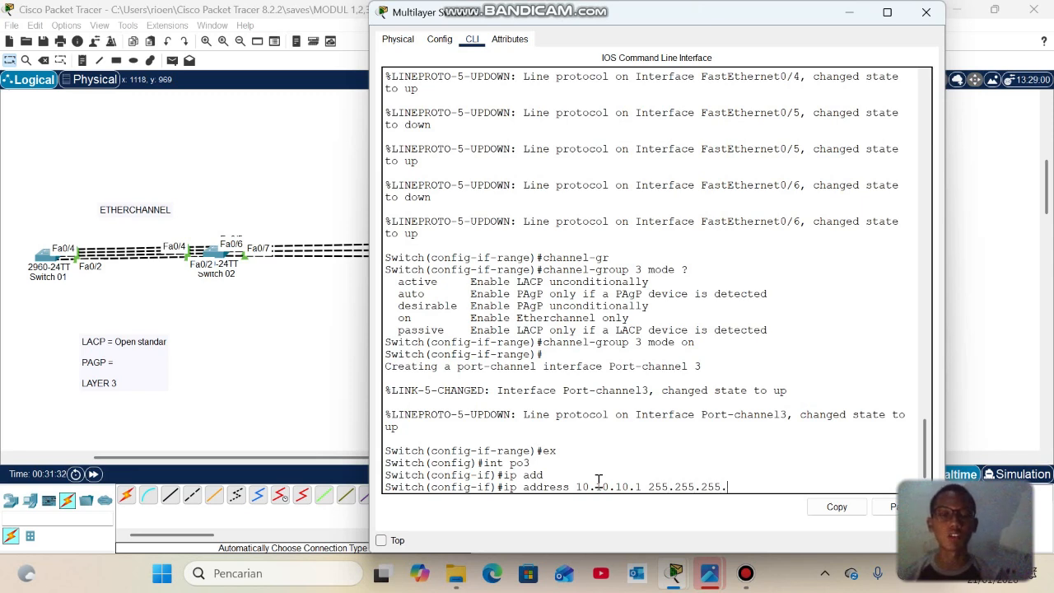
pyautogui.write('0')
pyautogui.press('Return')
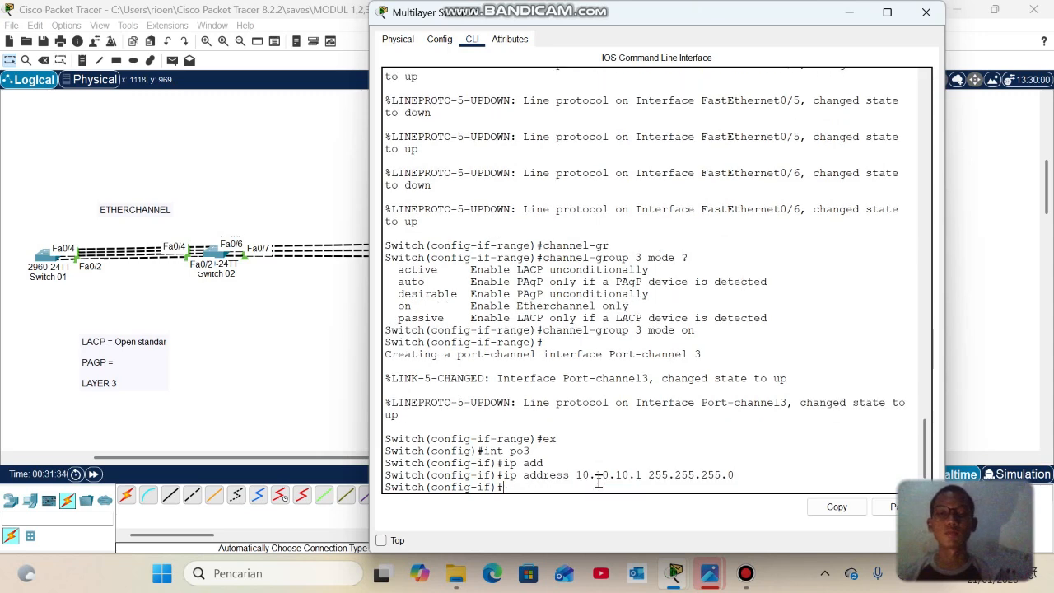
pyautogui.write('ex')
pyautogui.press('Return')
pyautogui.write('ex')
pyautogui.press('Return')
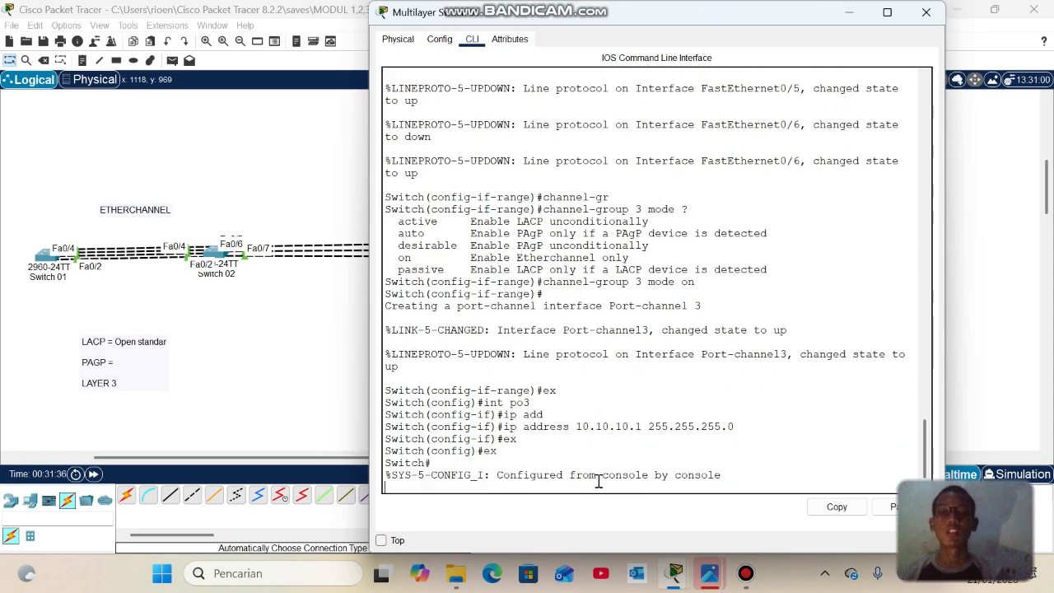
# Display the EtherChannel summary on Multilayer Switch 01 with show etherchannel summary
pyautogui.press('Return')
pyautogui.write('et')
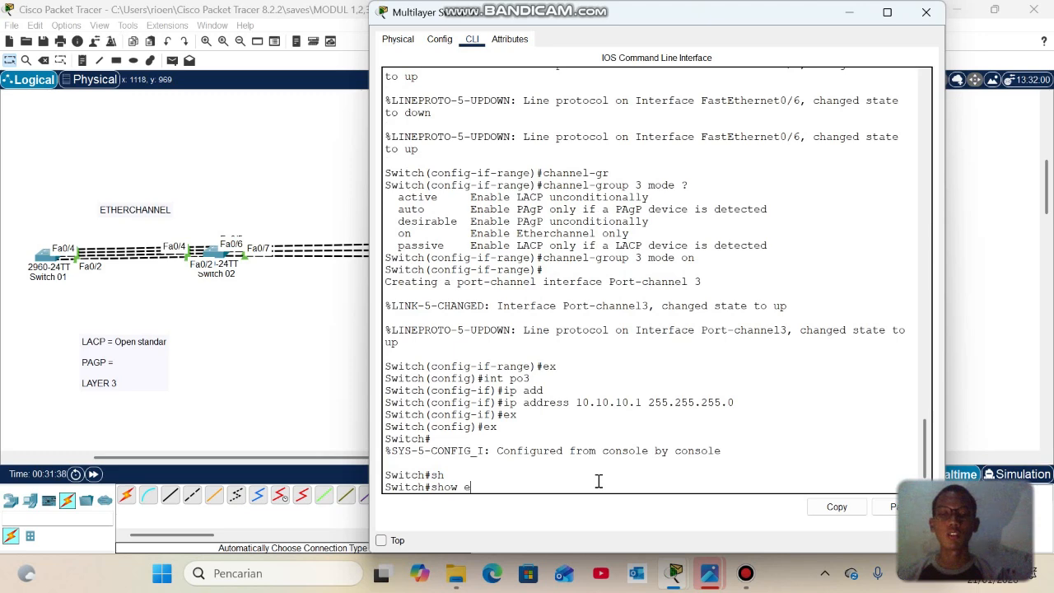
pyautogui.press('Tab')
pyautogui.write('su')
pyautogui.press('Tab')
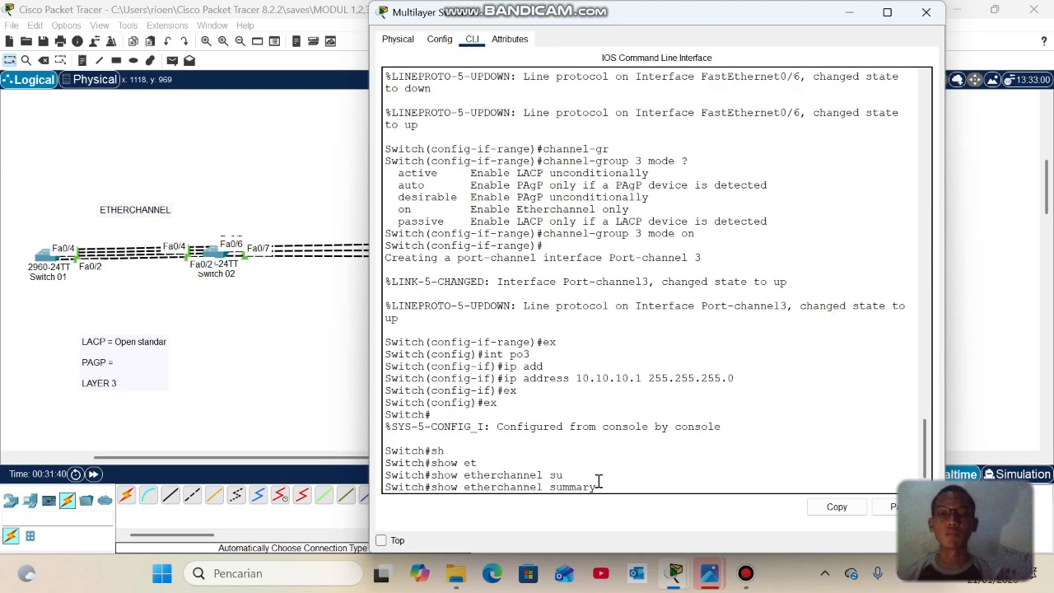
pyautogui.press('Return')
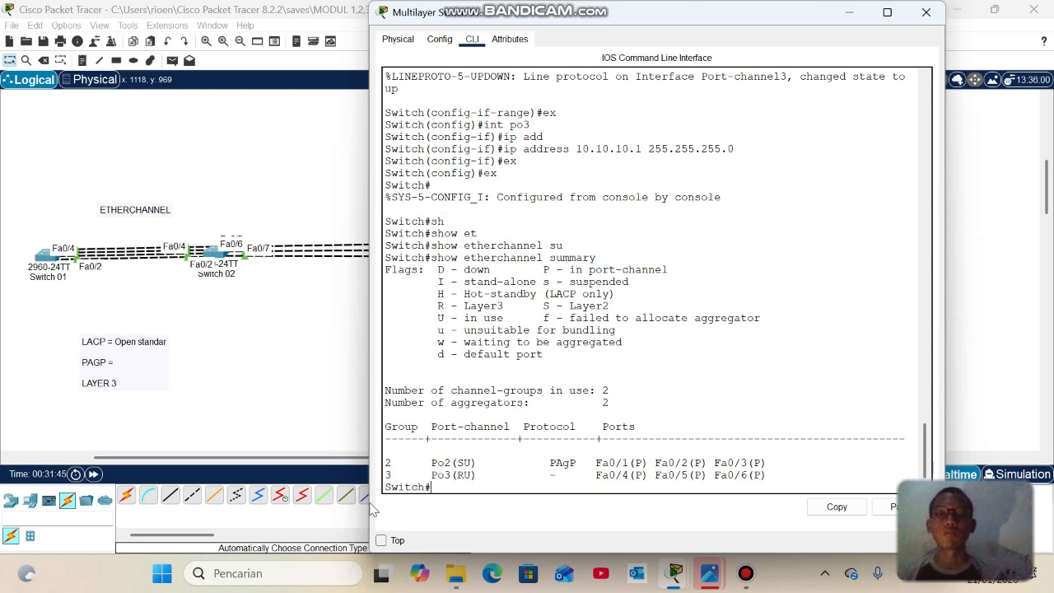
# Check channel group 3 in the summary, comparing Po3's status flags with the legend and reviewing its member ports
pyautogui.click(385, 475)
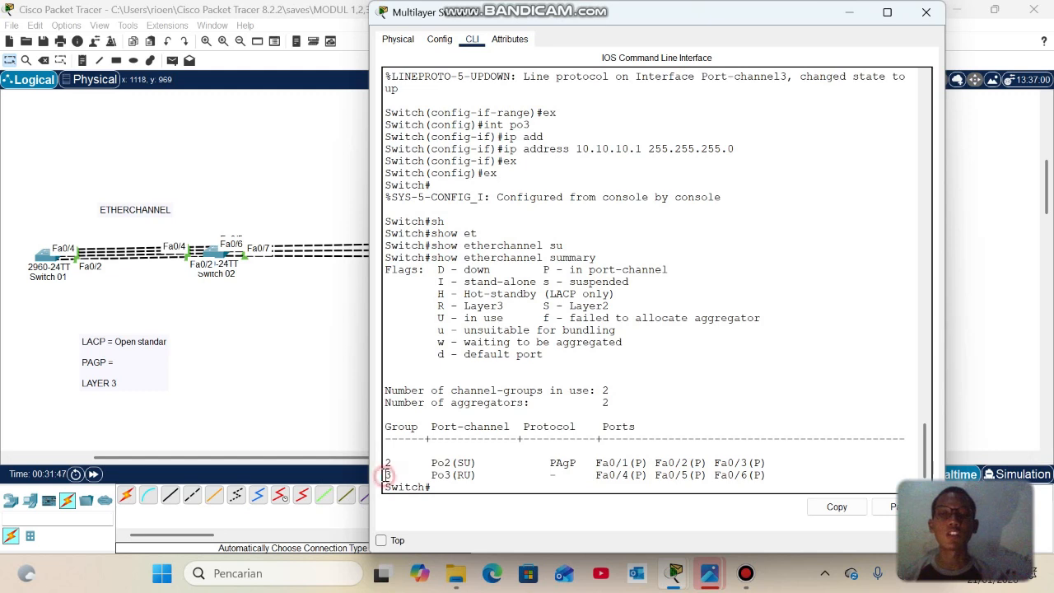
pyautogui.moveTo(386, 475); pyautogui.dragTo(504, 478)
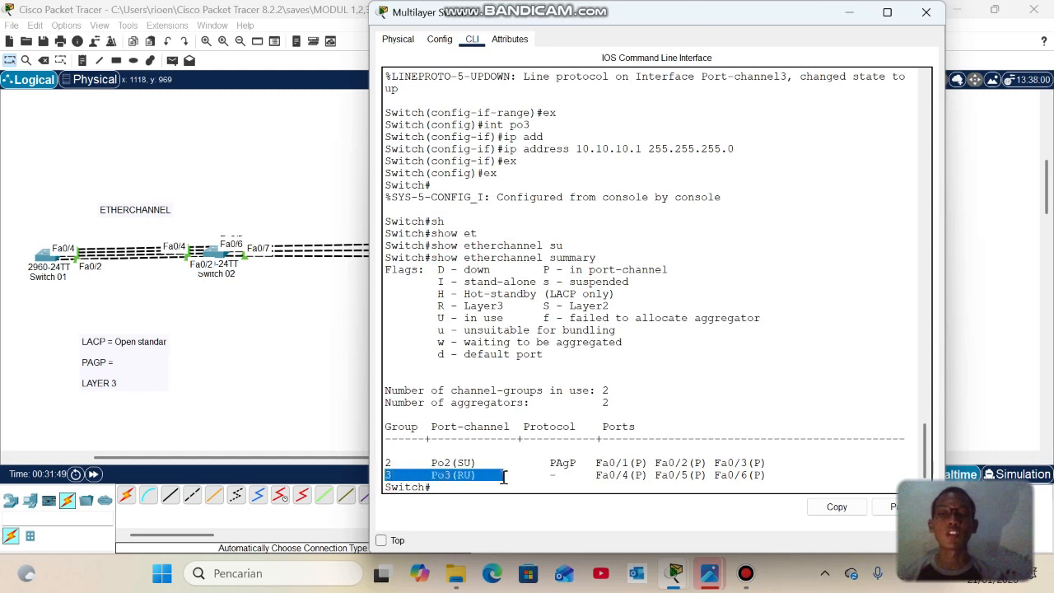
pyautogui.click(459, 479)
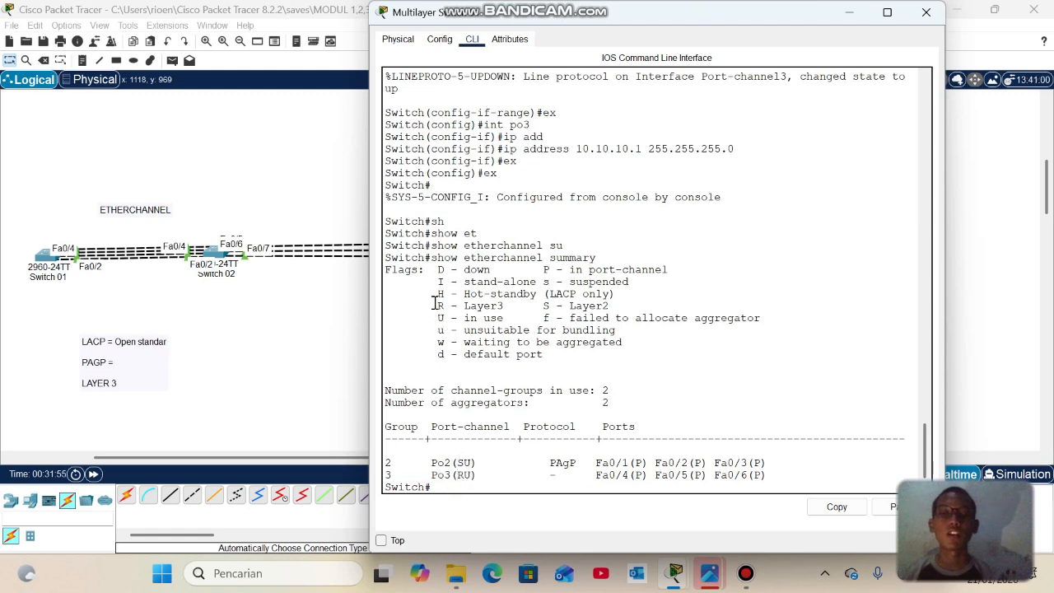
pyautogui.moveTo(434, 305); pyautogui.dragTo(508, 306)
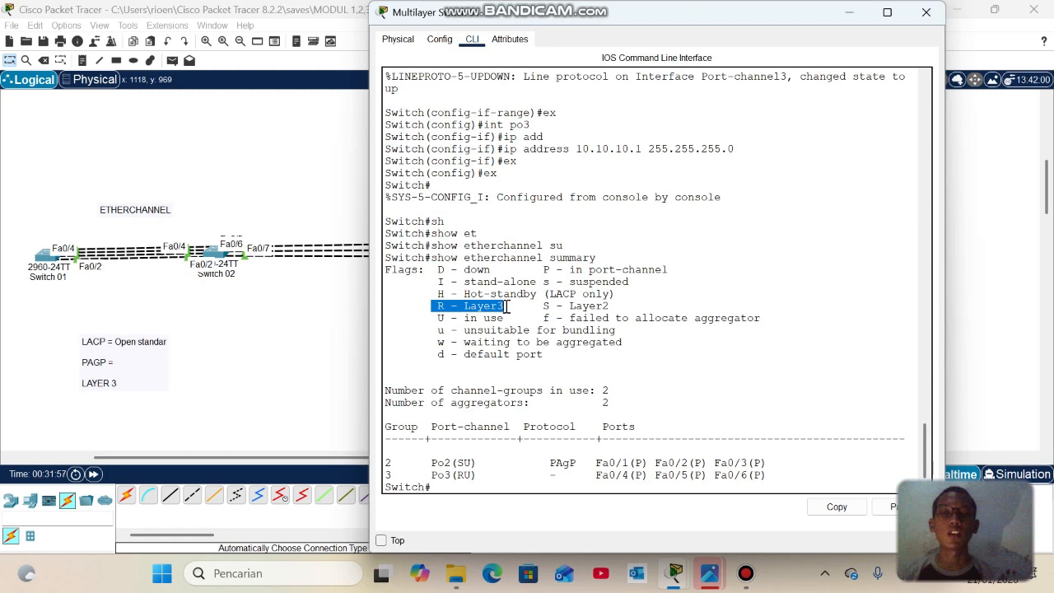
pyautogui.moveTo(434, 318); pyautogui.dragTo(511, 323)
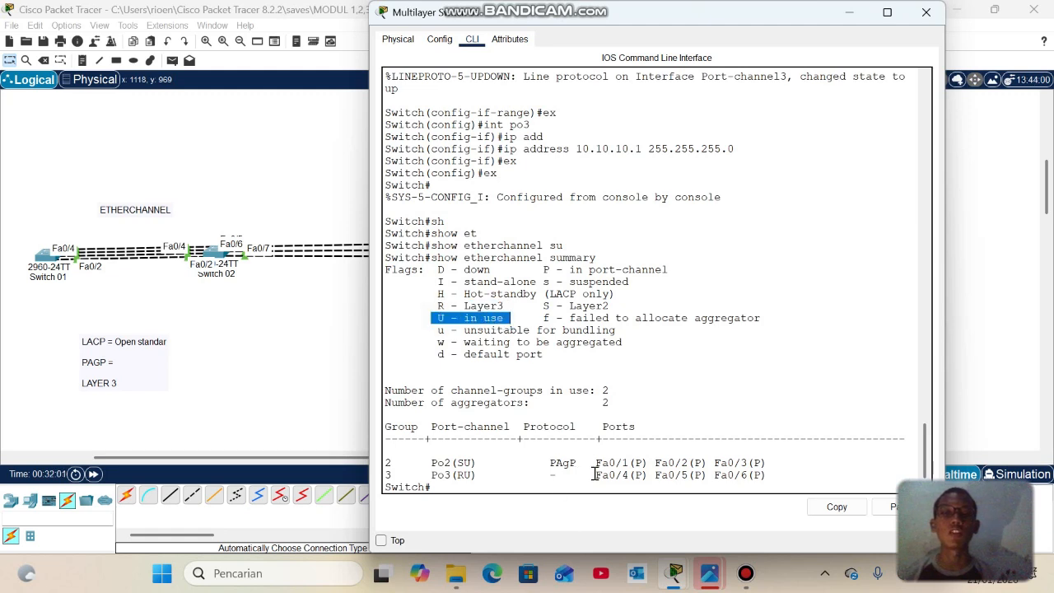
pyautogui.moveTo(594, 475); pyautogui.dragTo(801, 480)
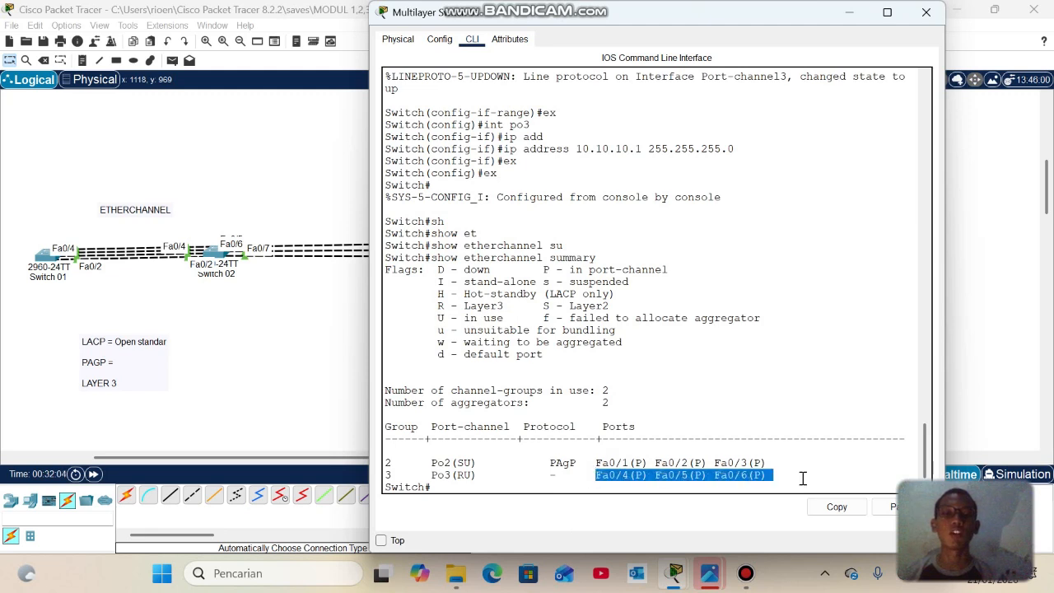
# Open Multilayer Switch 02's command line and answer no to the initial configuration dialog
pyautogui.click(271, 378)
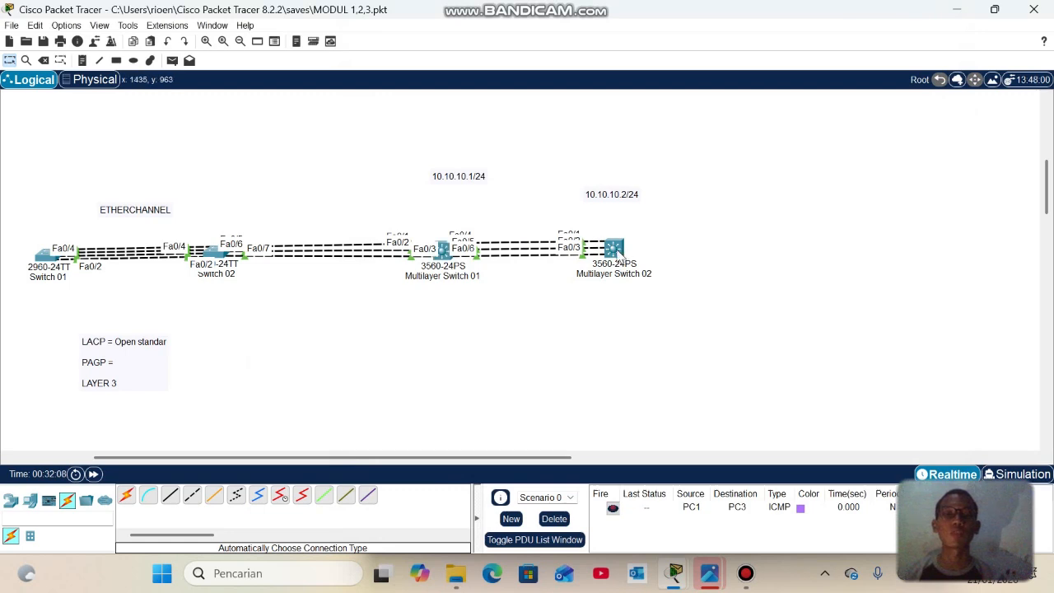
pyautogui.click(617, 252)
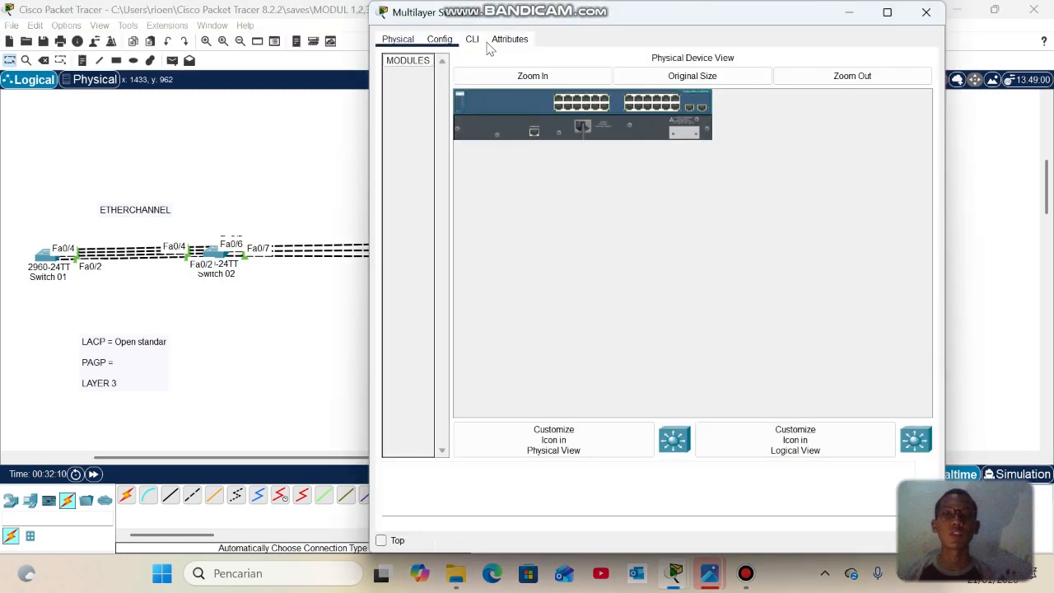
pyautogui.click(475, 42)
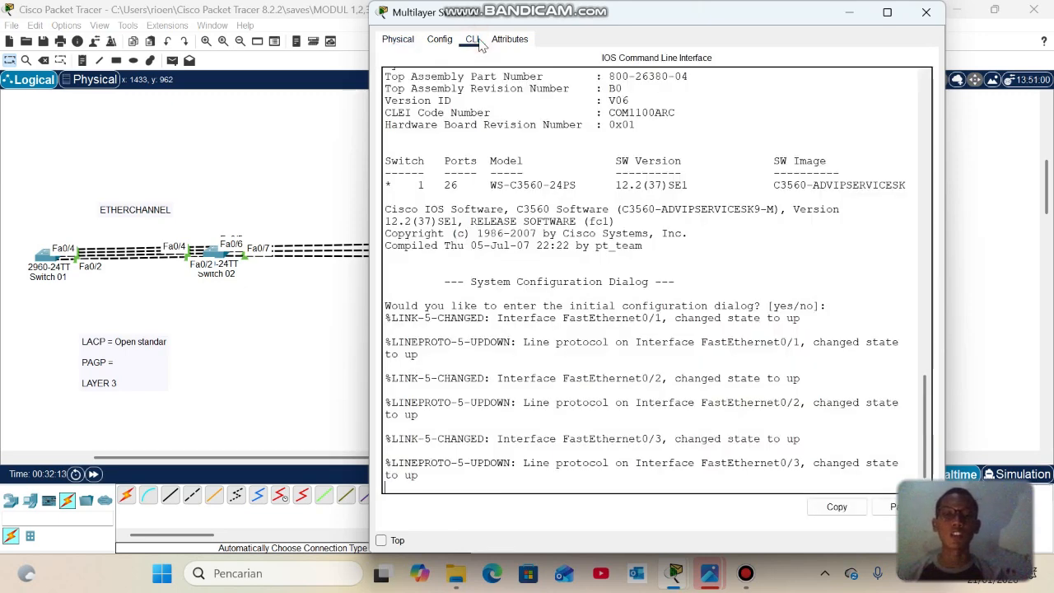
pyautogui.press('Return')
pyautogui.write('ni')
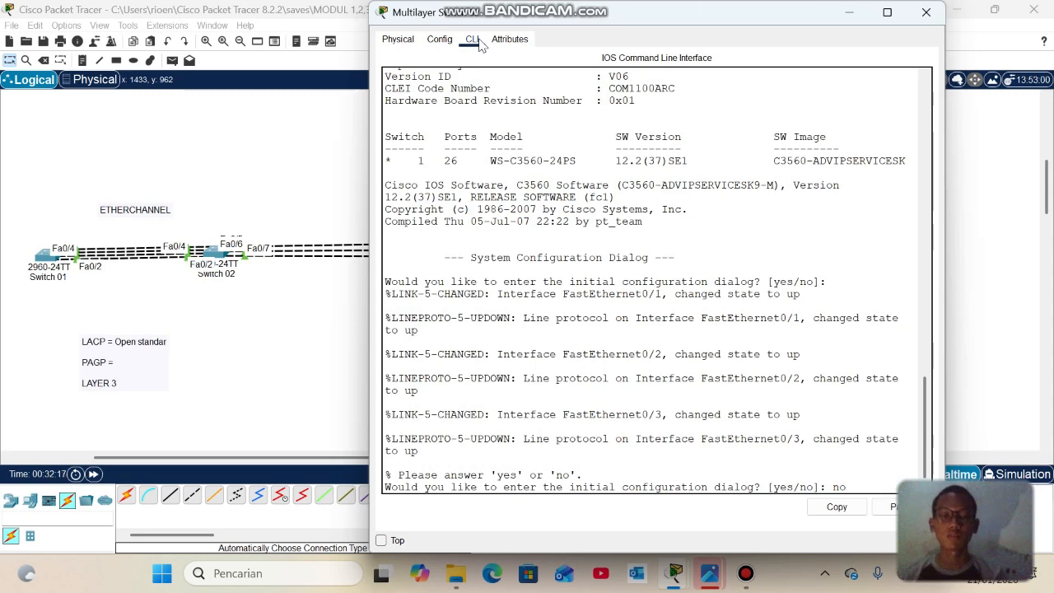
pyautogui.press('Return')
pyautogui.press('Return')
# Enter privileged mode with en and global configuration mode with conf t on Multilayer Switch 02
pyautogui.write('en')
pyautogui.press('Return')
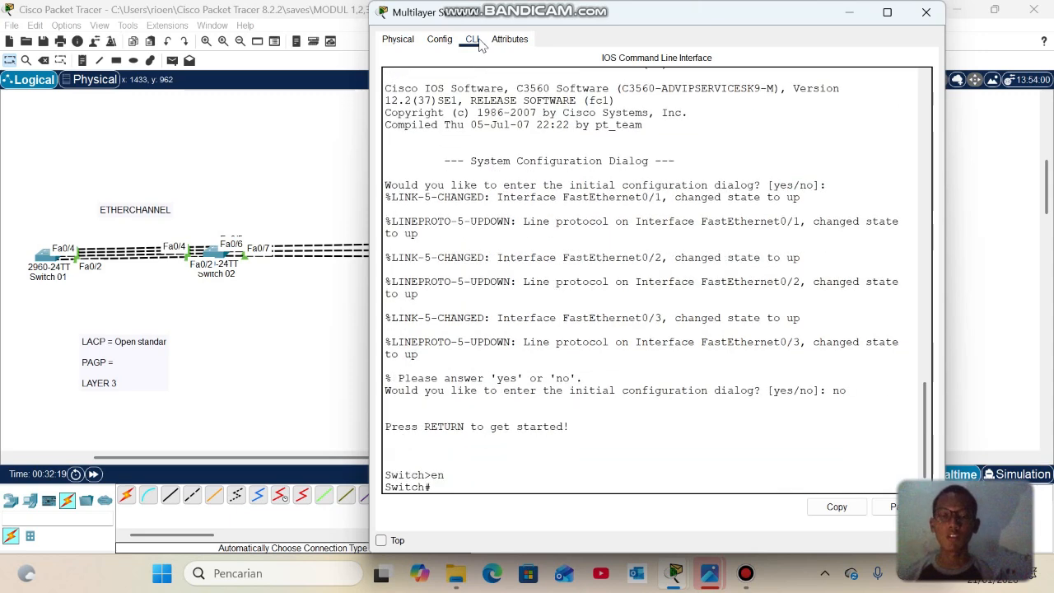
pyautogui.write('conf t')
pyautogui.press('Return')
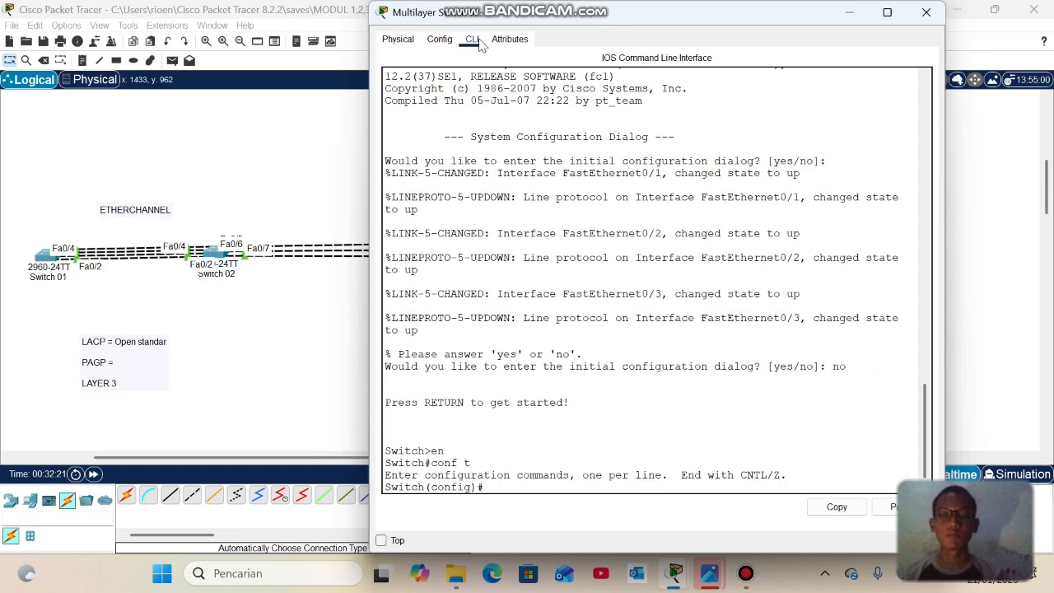
# Select the interface range fa0/1-3 on Multilayer Switch 02 and make its ports Layer 3 with no switchport
pyautogui.write('int r')
pyautogui.press('Tab')
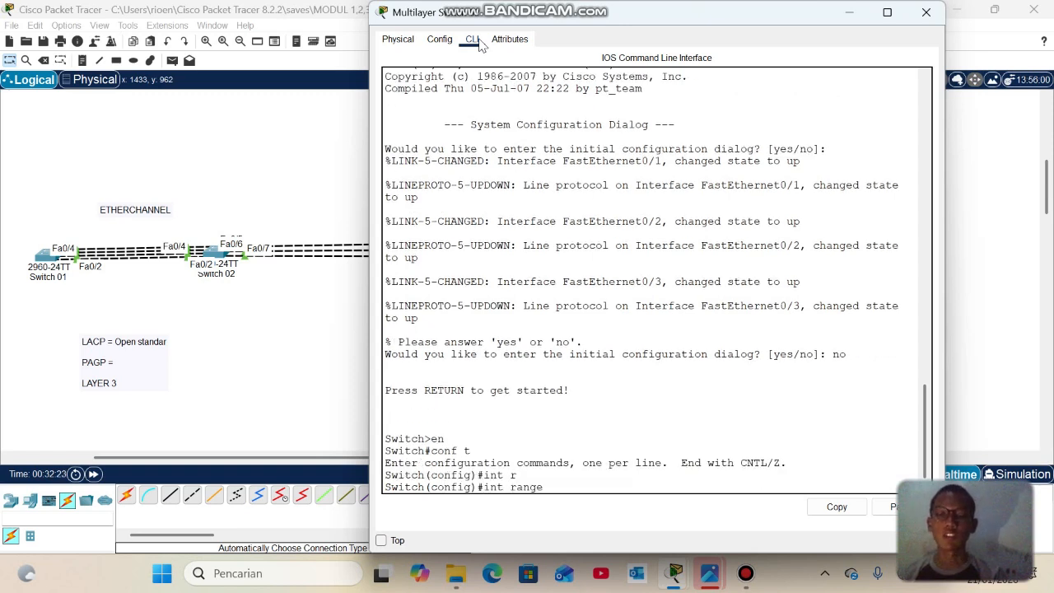
pyautogui.write('fa0/1-3')
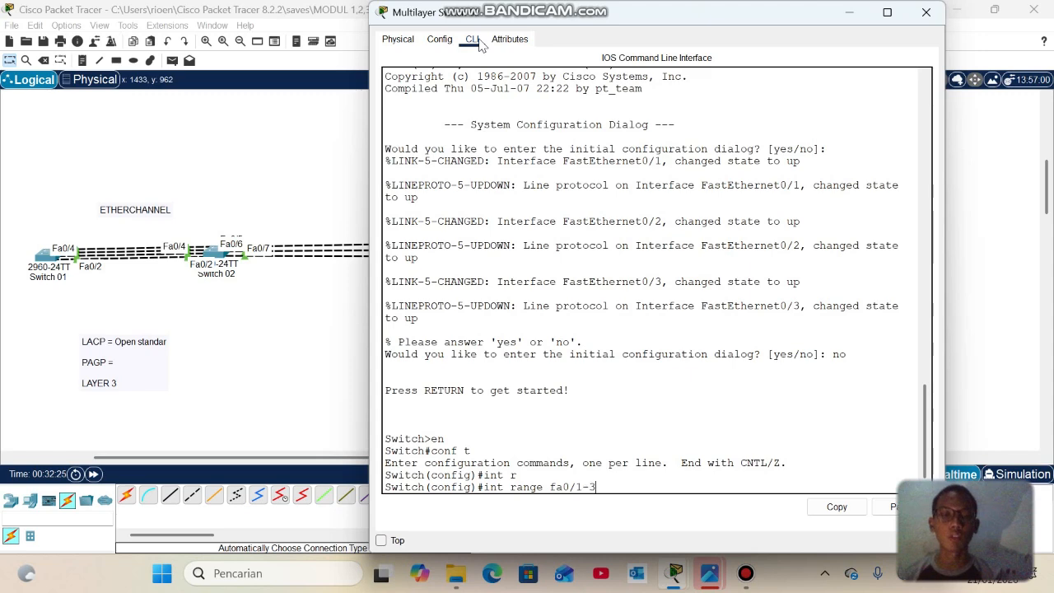
pyautogui.click(321, 177)
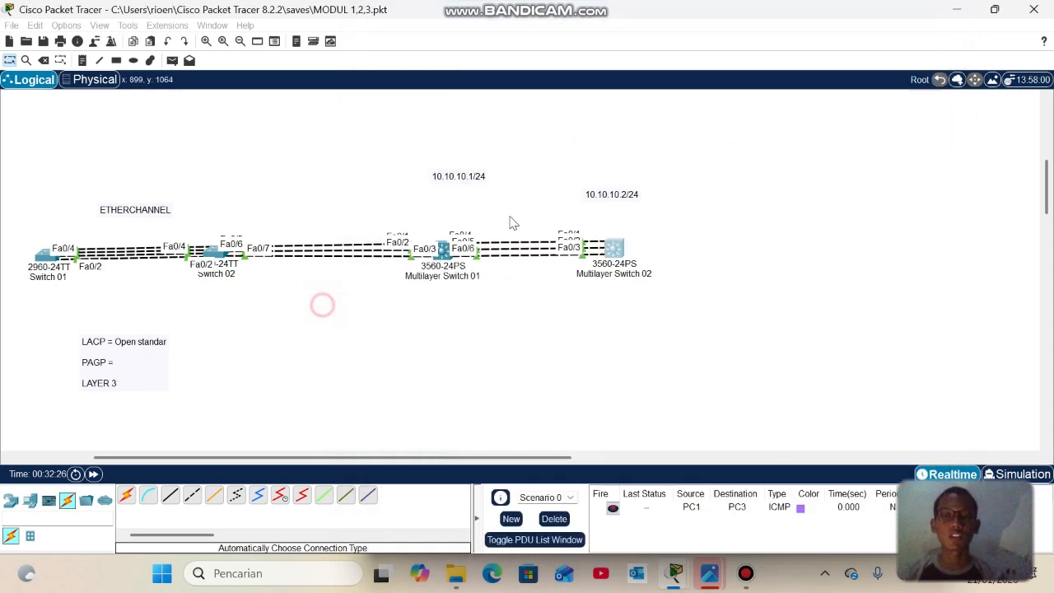
pyautogui.click(616, 252)
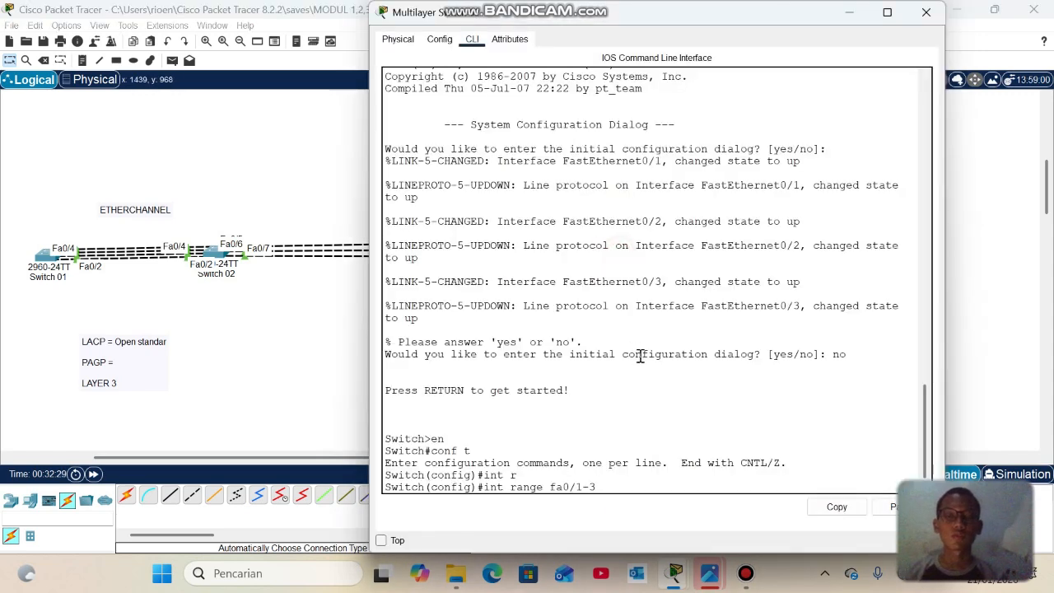
pyautogui.press('Return')
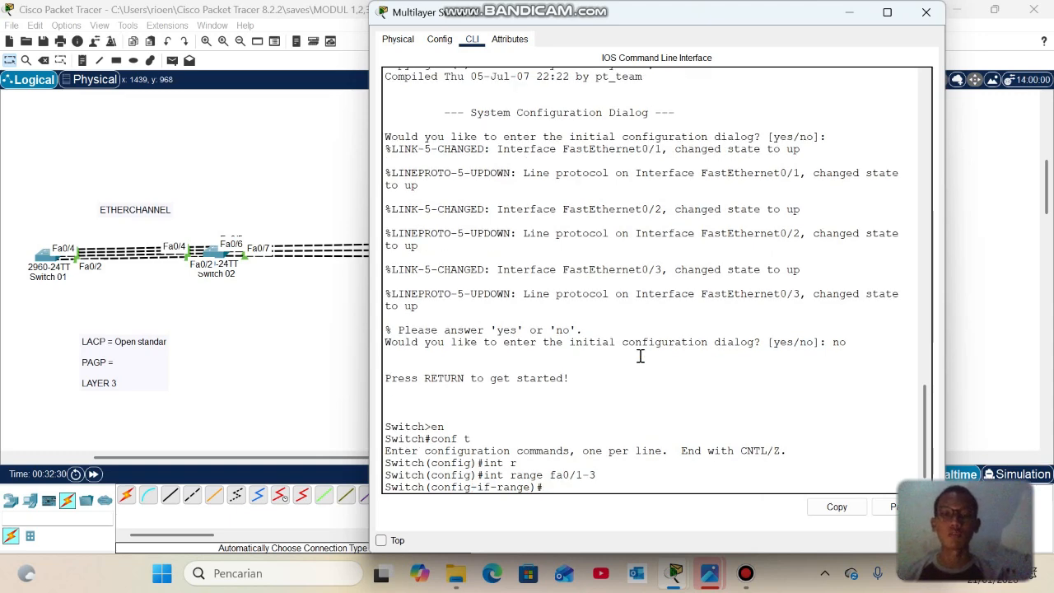
pyautogui.write('no swi')
pyautogui.press('Tab')
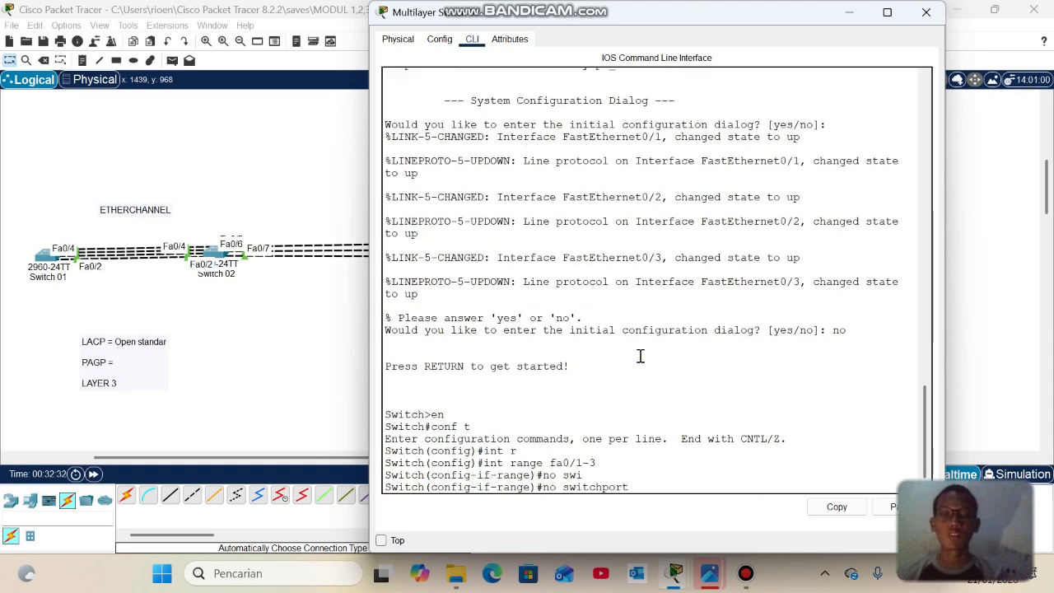
pyautogui.press('Return')
# Assign the selected ports to channel-group 3 with mode on, and exit interface range configuration
pyautogui.write('cha')
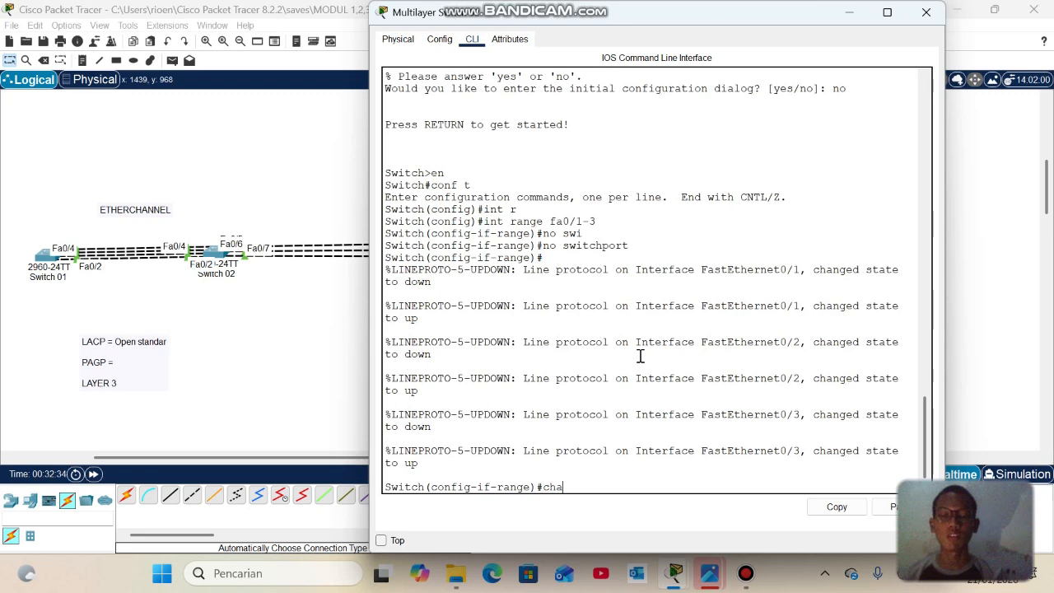
pyautogui.write('nnel-g')
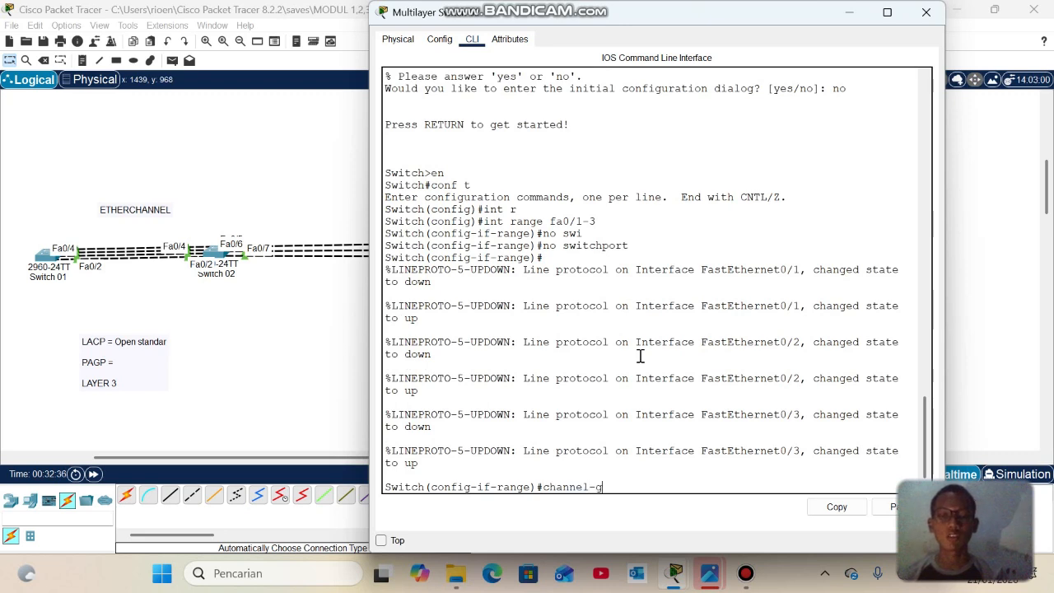
pyautogui.write('r')
pyautogui.press('Tab')
pyautogui.write('3')
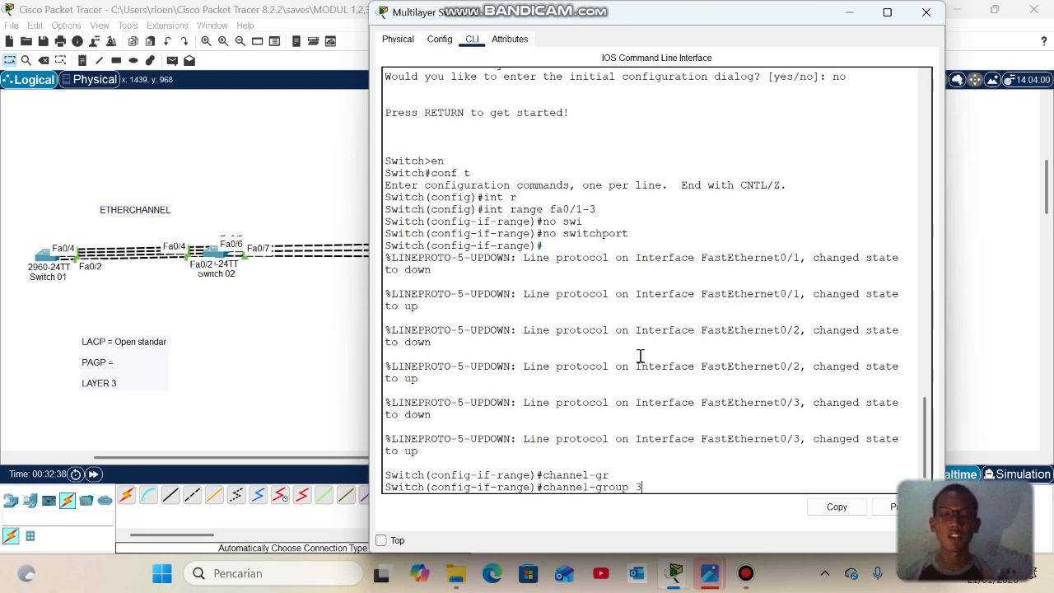
pyautogui.write(' mo')
pyautogui.press('Tab')
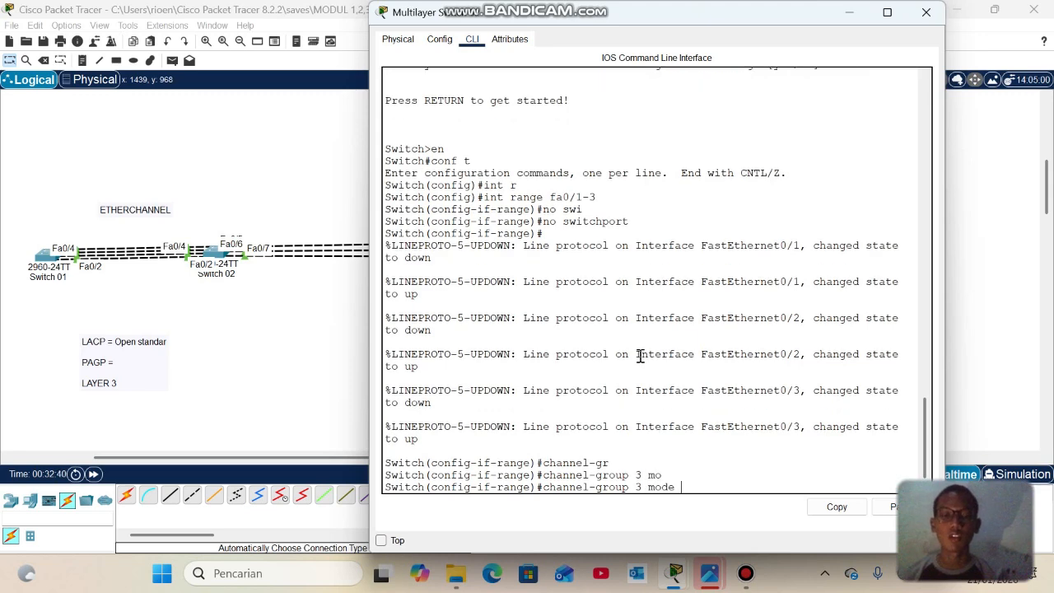
pyautogui.write('on')
pyautogui.press('Tab')
pyautogui.press('Return')
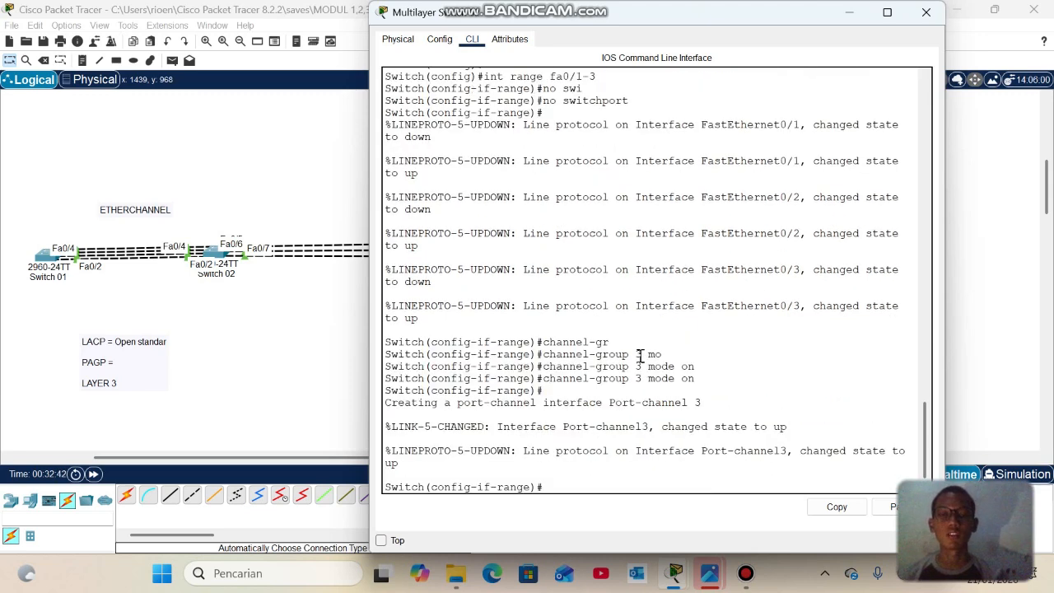
pyautogui.write('ex')
pyautogui.press('Return')
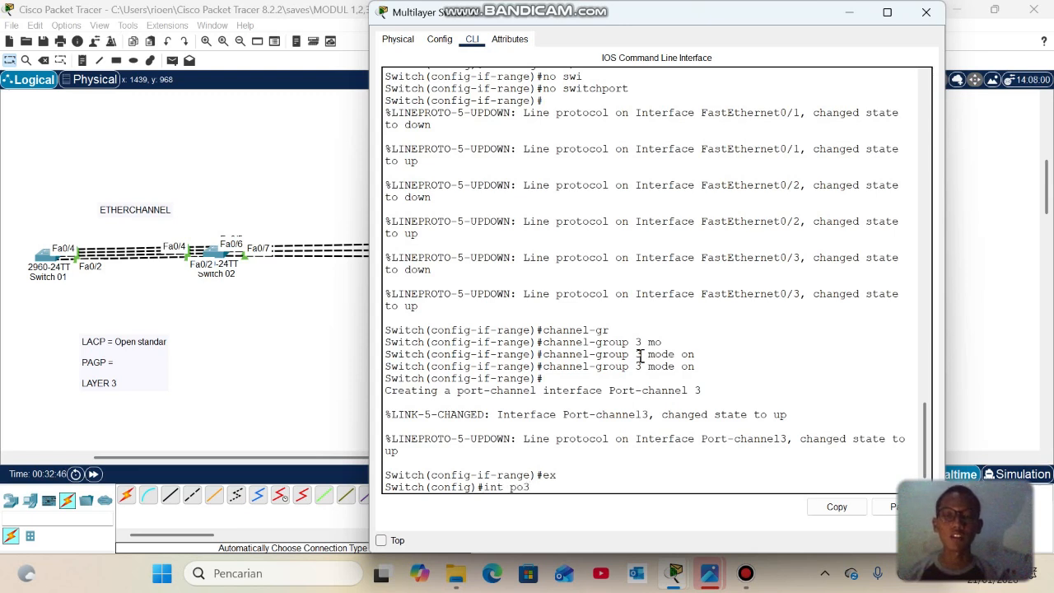
# Enter interface po3 on Multilayer Switch 02 and assign it IP address 10.10.10.2 with subnet mask 255.255.255.0
pyautogui.press('Return')
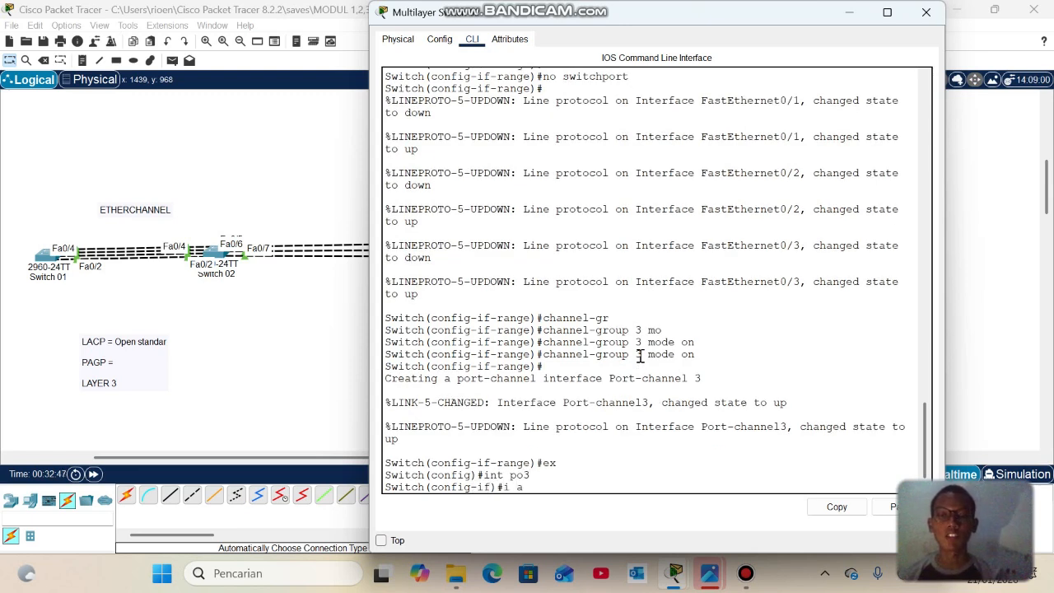
pyautogui.write('ip')
pyautogui.press('Tab')
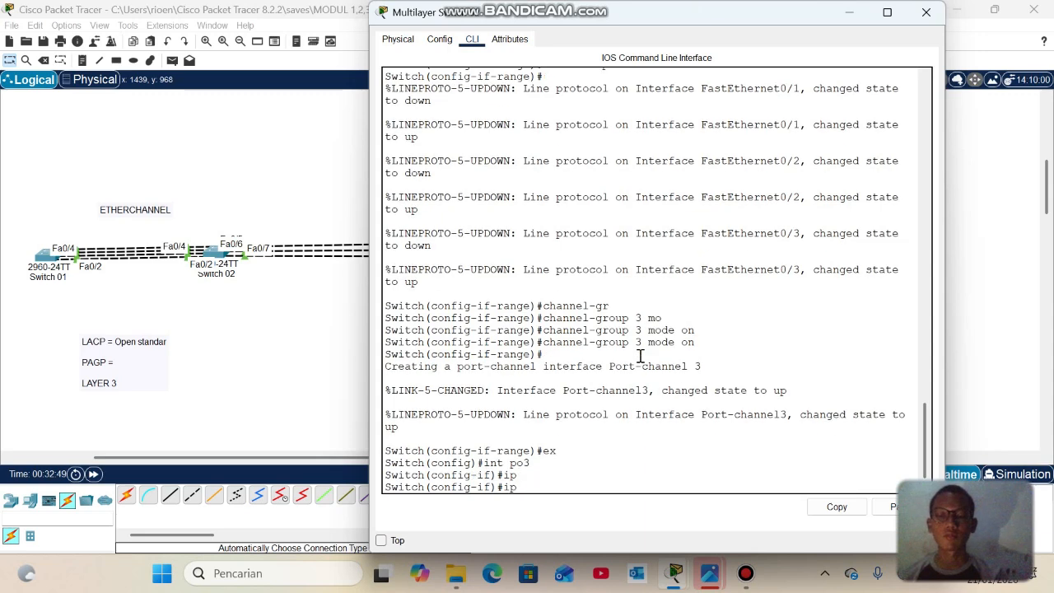
pyautogui.press('Tab')
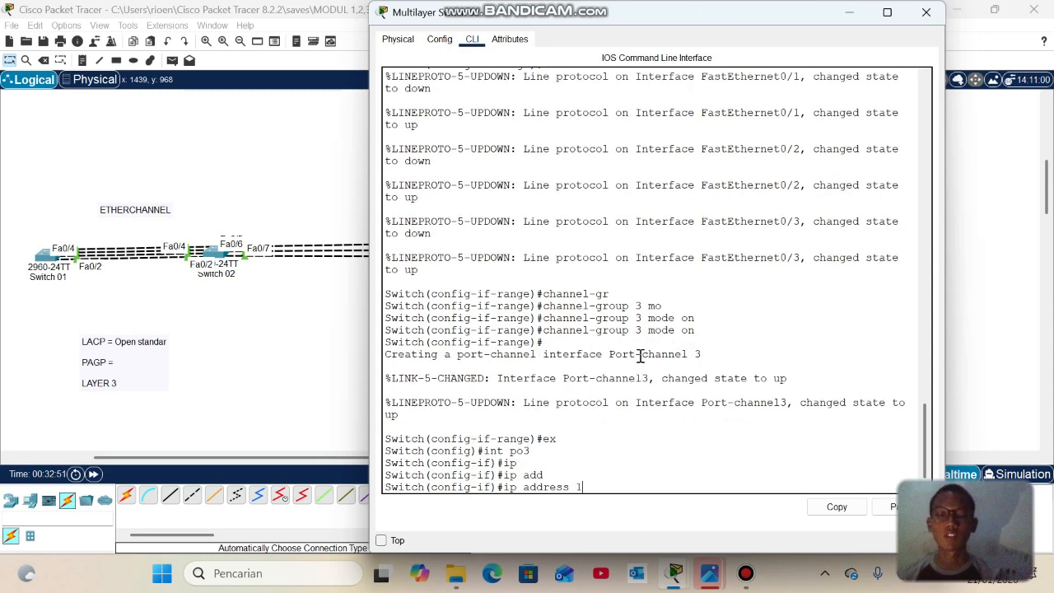
pyautogui.write('10.10.')
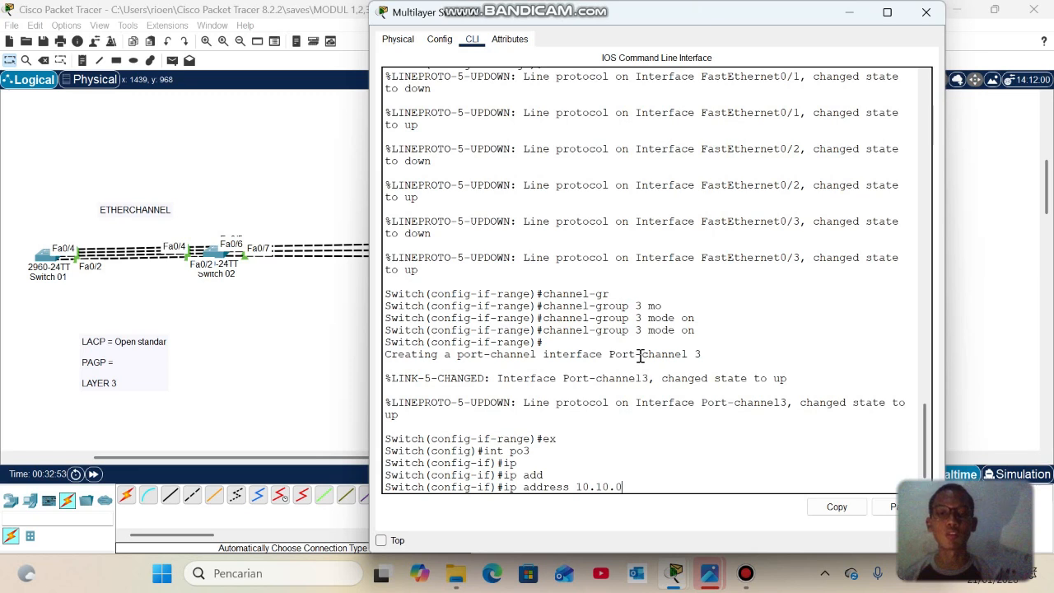
pyautogui.write('10.2')
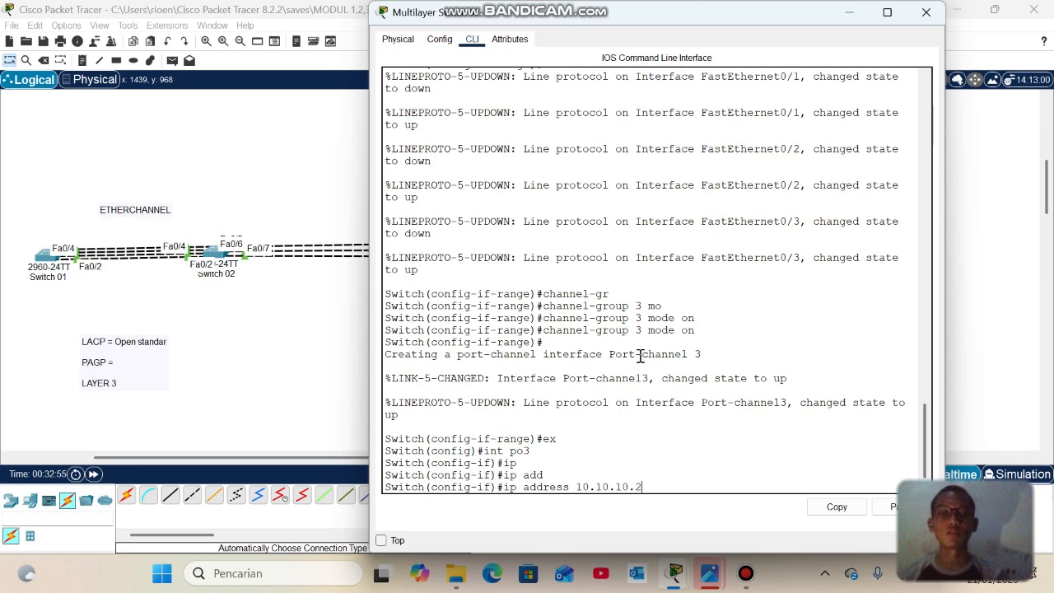
pyautogui.write(' 255.2')
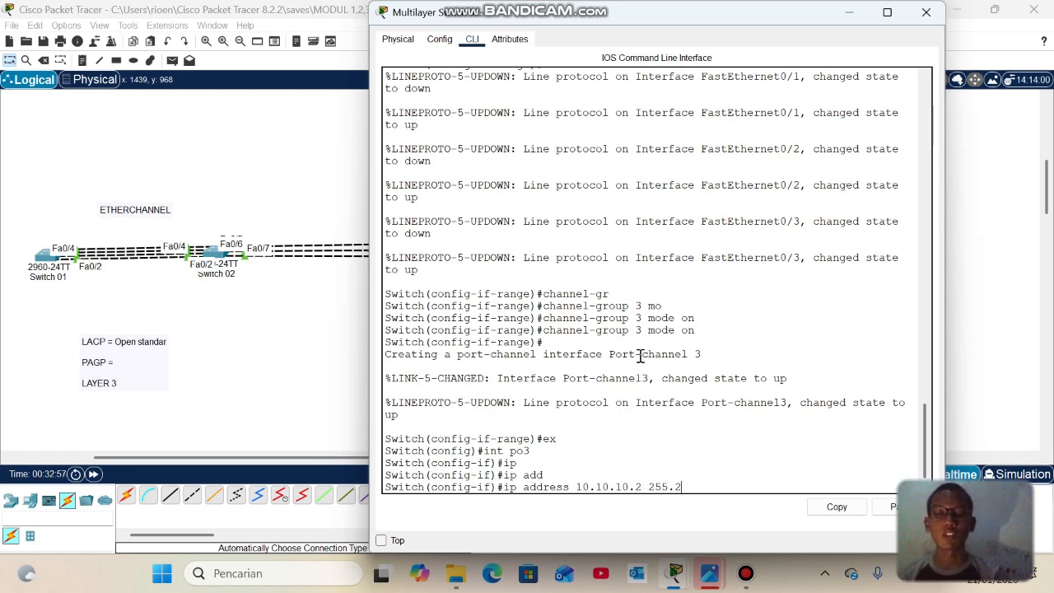
pyautogui.write('55.255')
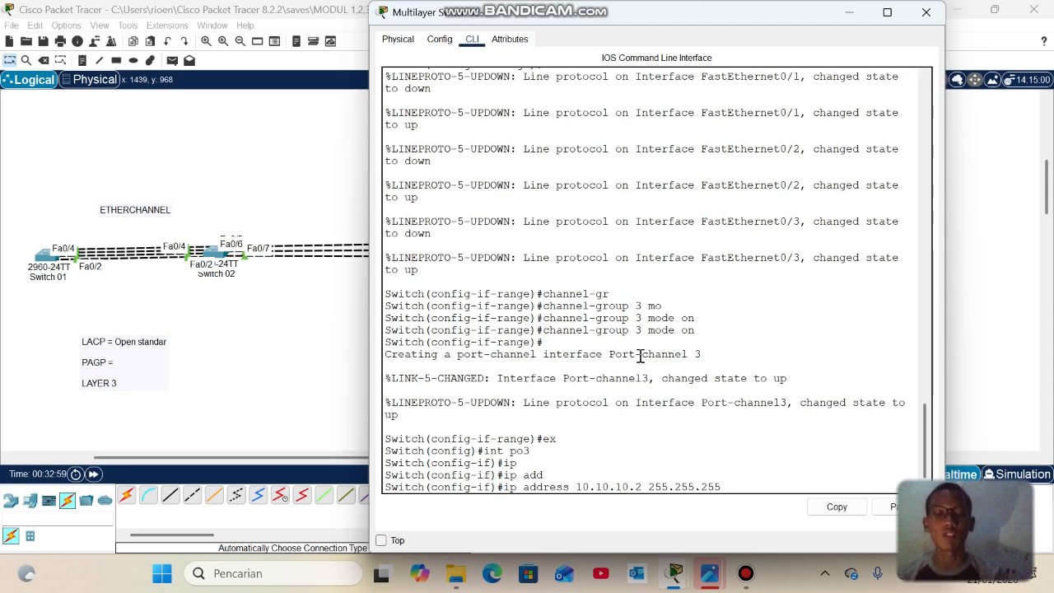
pyautogui.write('.0')
pyautogui.press('Return')
# Exit interface and global configuration on Multilayer Switch 02 to return to privileged mode
pyautogui.write('e')
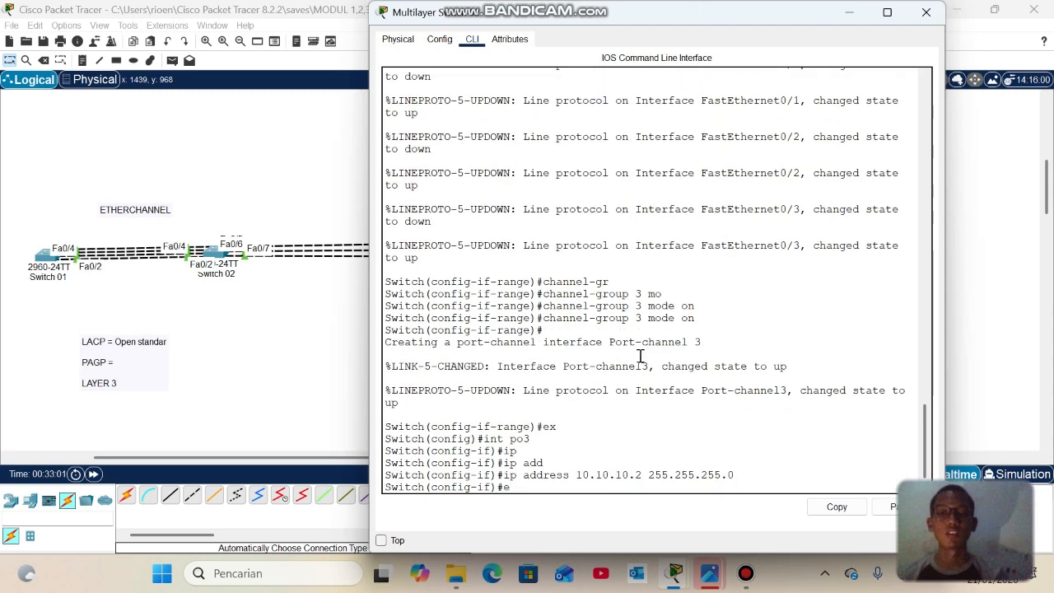
pyautogui.write('x')
pyautogui.press('Return')
pyautogui.press('Return')
pyautogui.write('ex')
pyautogui.press('Return')
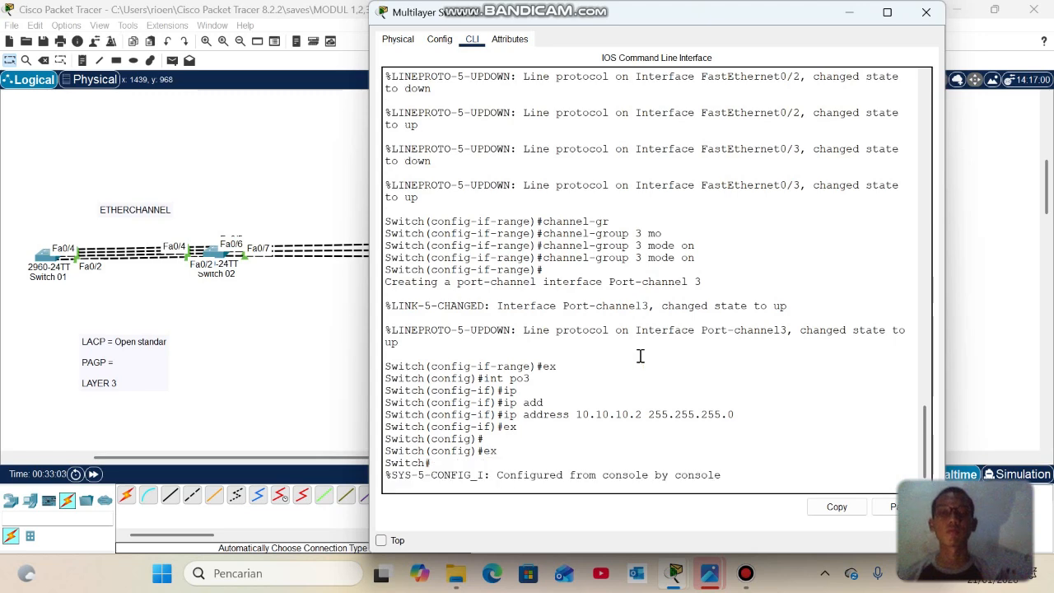
# Run show etherchannel summary on Multilayer Switch 02 and examine group 3's port-channel entry, its R and U flag meanings, and its member ports
pyautogui.write('sh')
pyautogui.press('Tab')
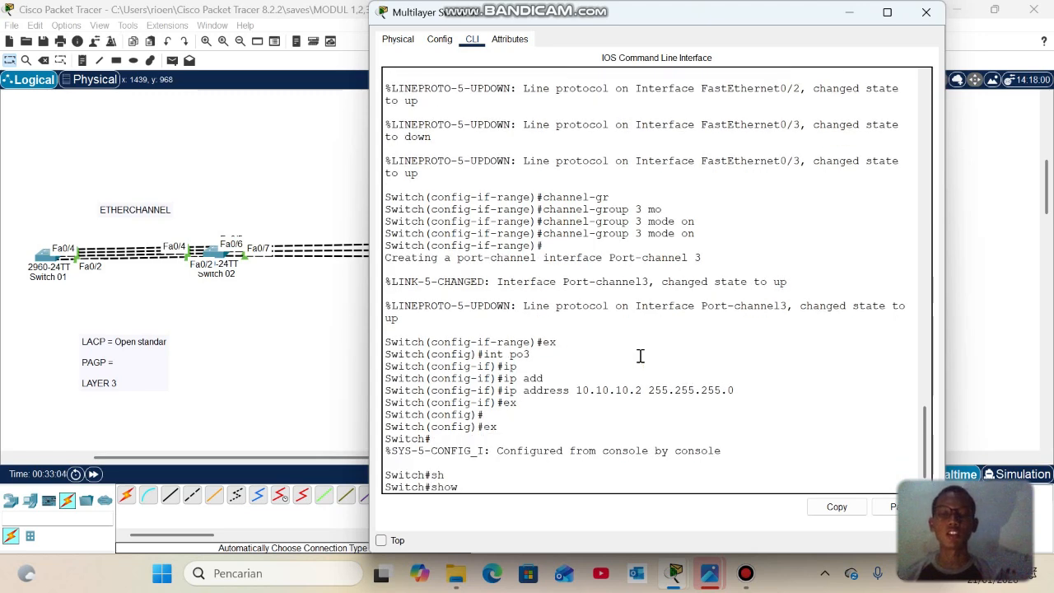
pyautogui.write('et')
pyautogui.press('Tab')
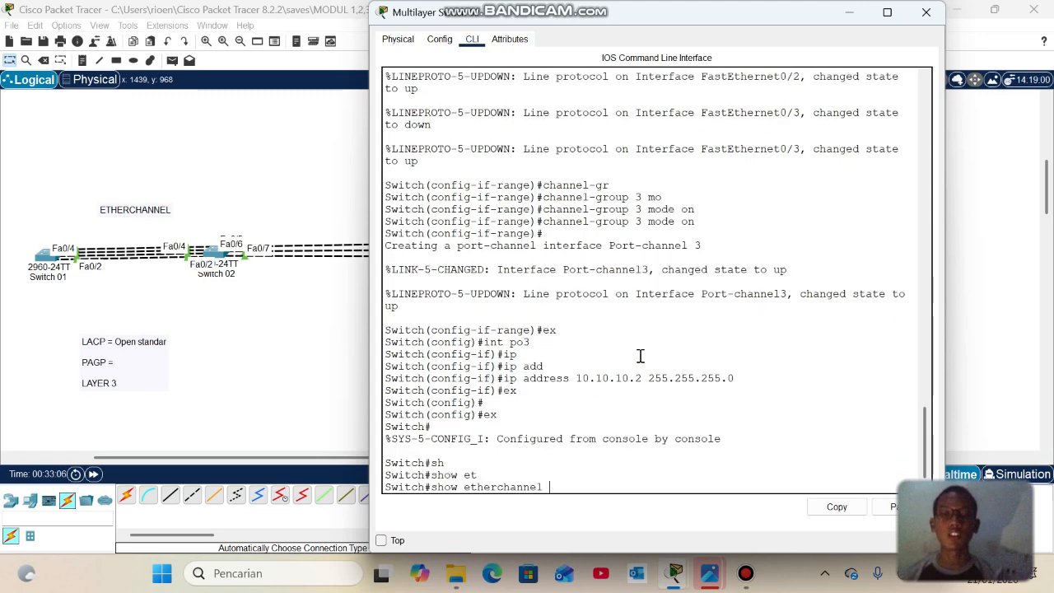
pyautogui.write('su')
pyautogui.press('Tab')
pyautogui.press('Return')
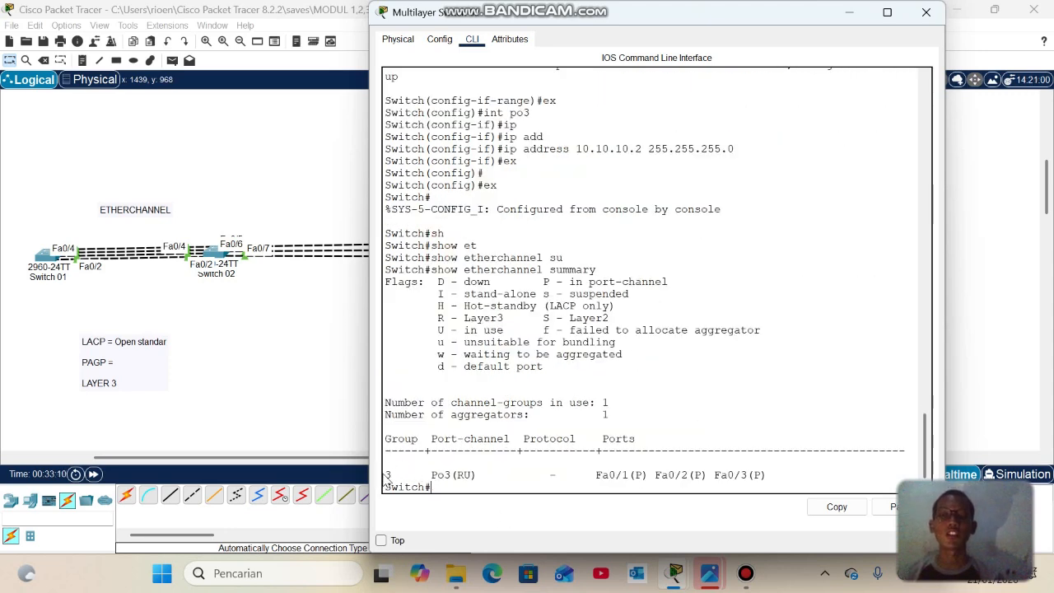
pyautogui.moveTo(387, 470); pyautogui.dragTo(494, 475)
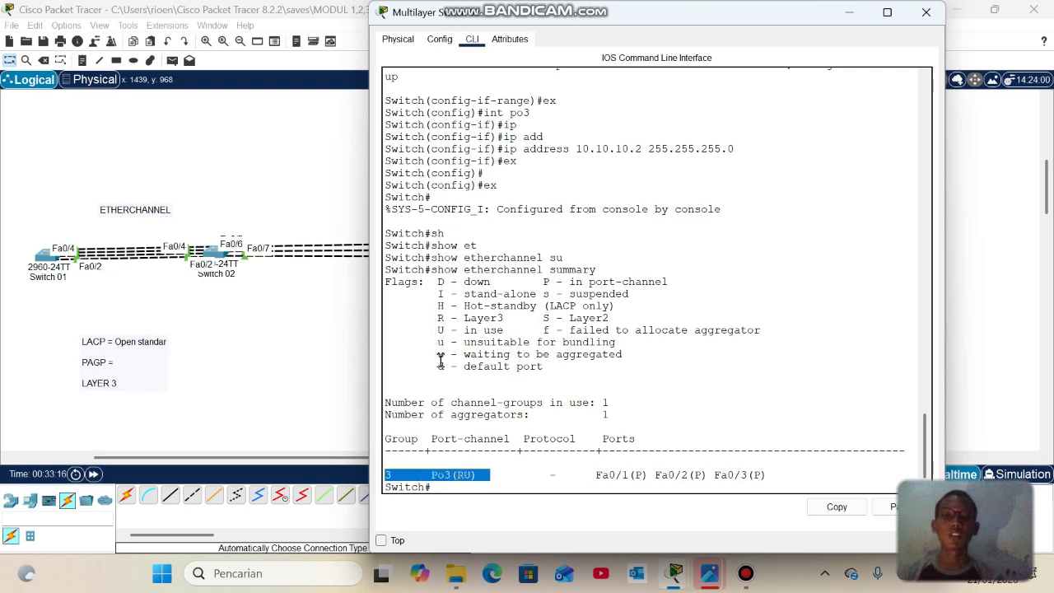
pyautogui.click(434, 313)
pyautogui.moveTo(434, 315); pyautogui.dragTo(510, 318)
pyautogui.moveTo(437, 331); pyautogui.dragTo(510, 330)
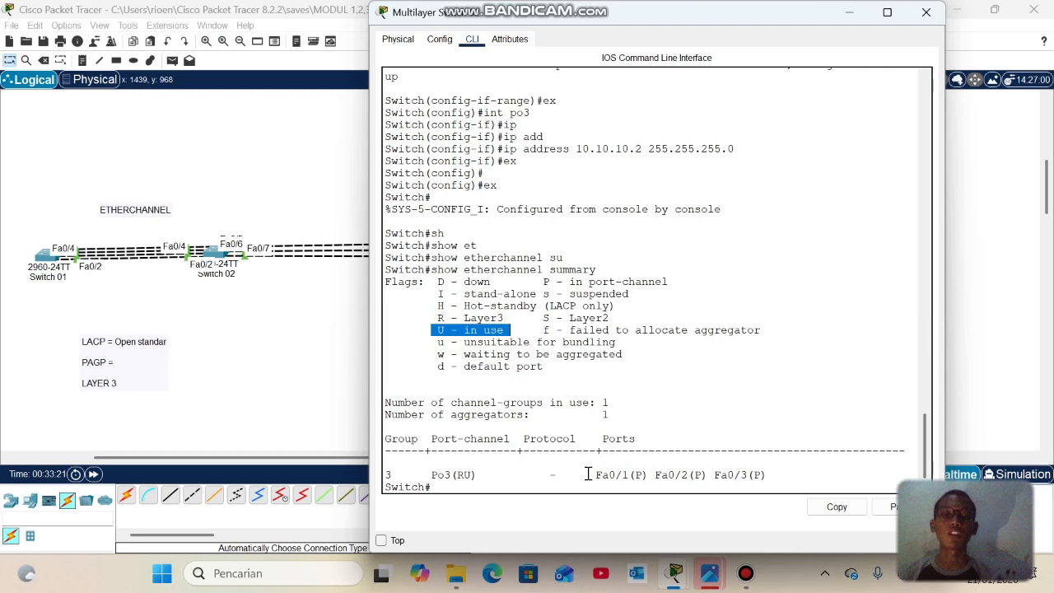
pyautogui.moveTo(590, 474); pyautogui.dragTo(788, 477)
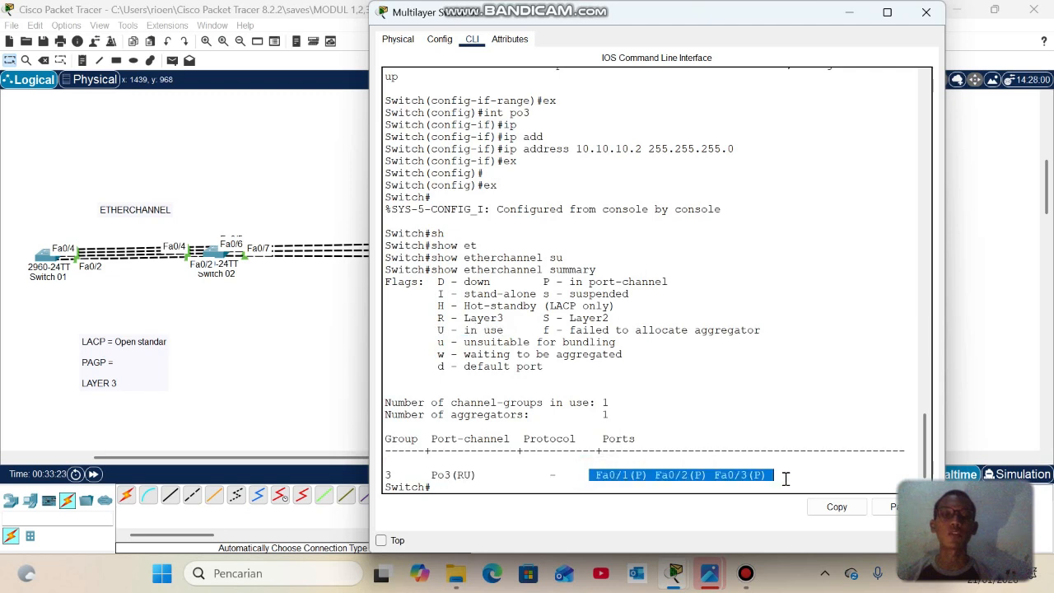
# Return to the logical topology and move Multilayer Switch 02 slightly up and to the right
pyautogui.click(299, 391)
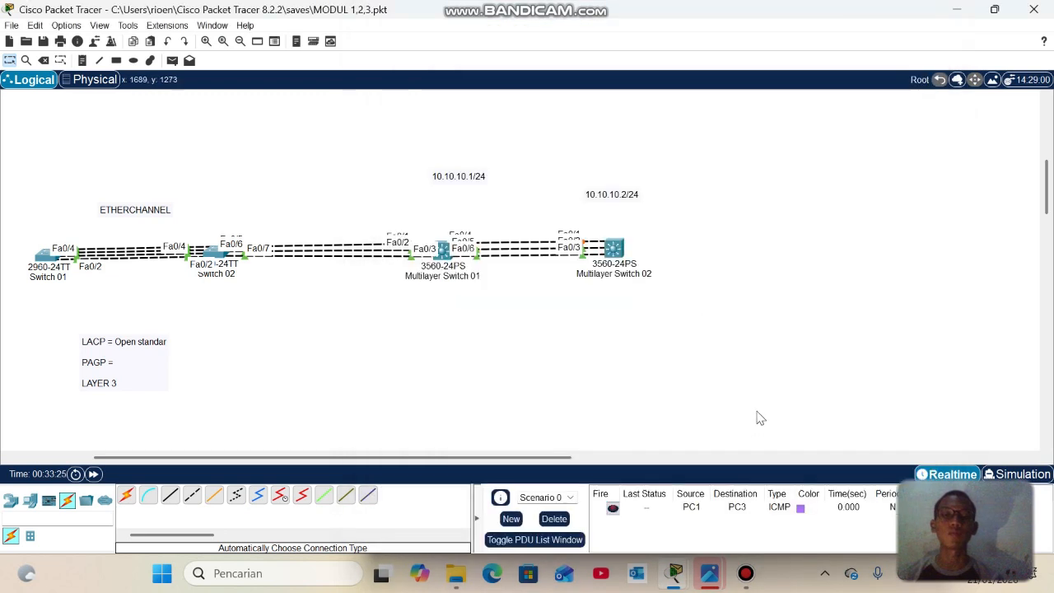
pyautogui.moveTo(383, 463); pyautogui.dragTo(346, 469)
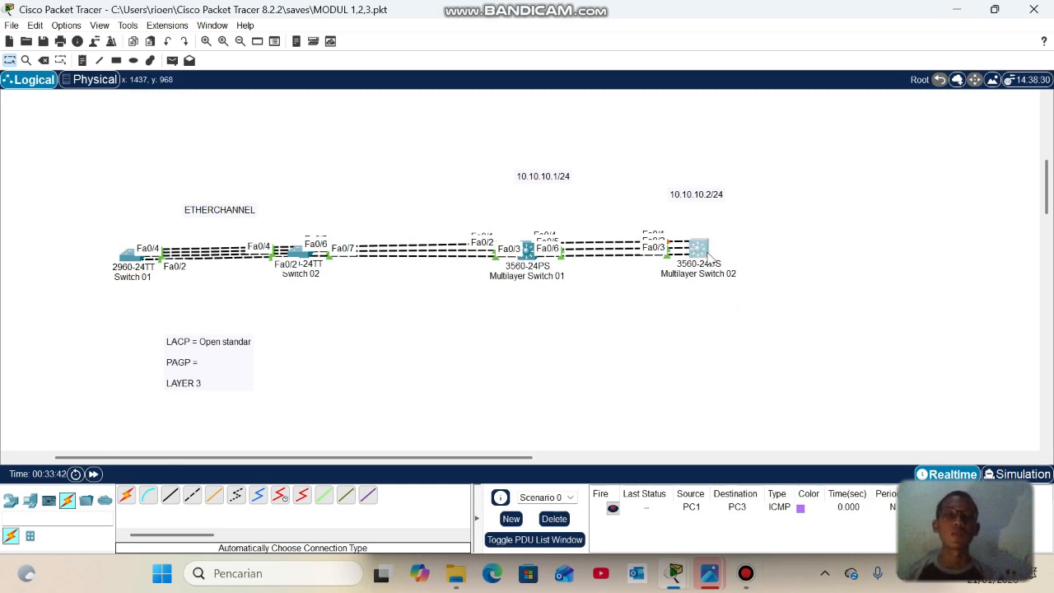
pyautogui.moveTo(699, 252); pyautogui.dragTo(709, 247)
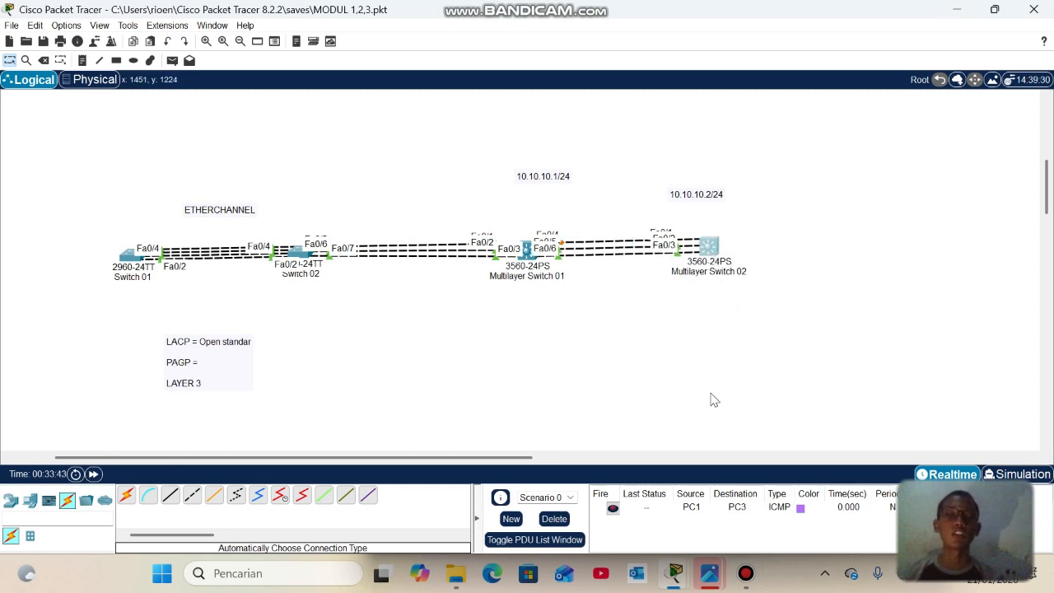